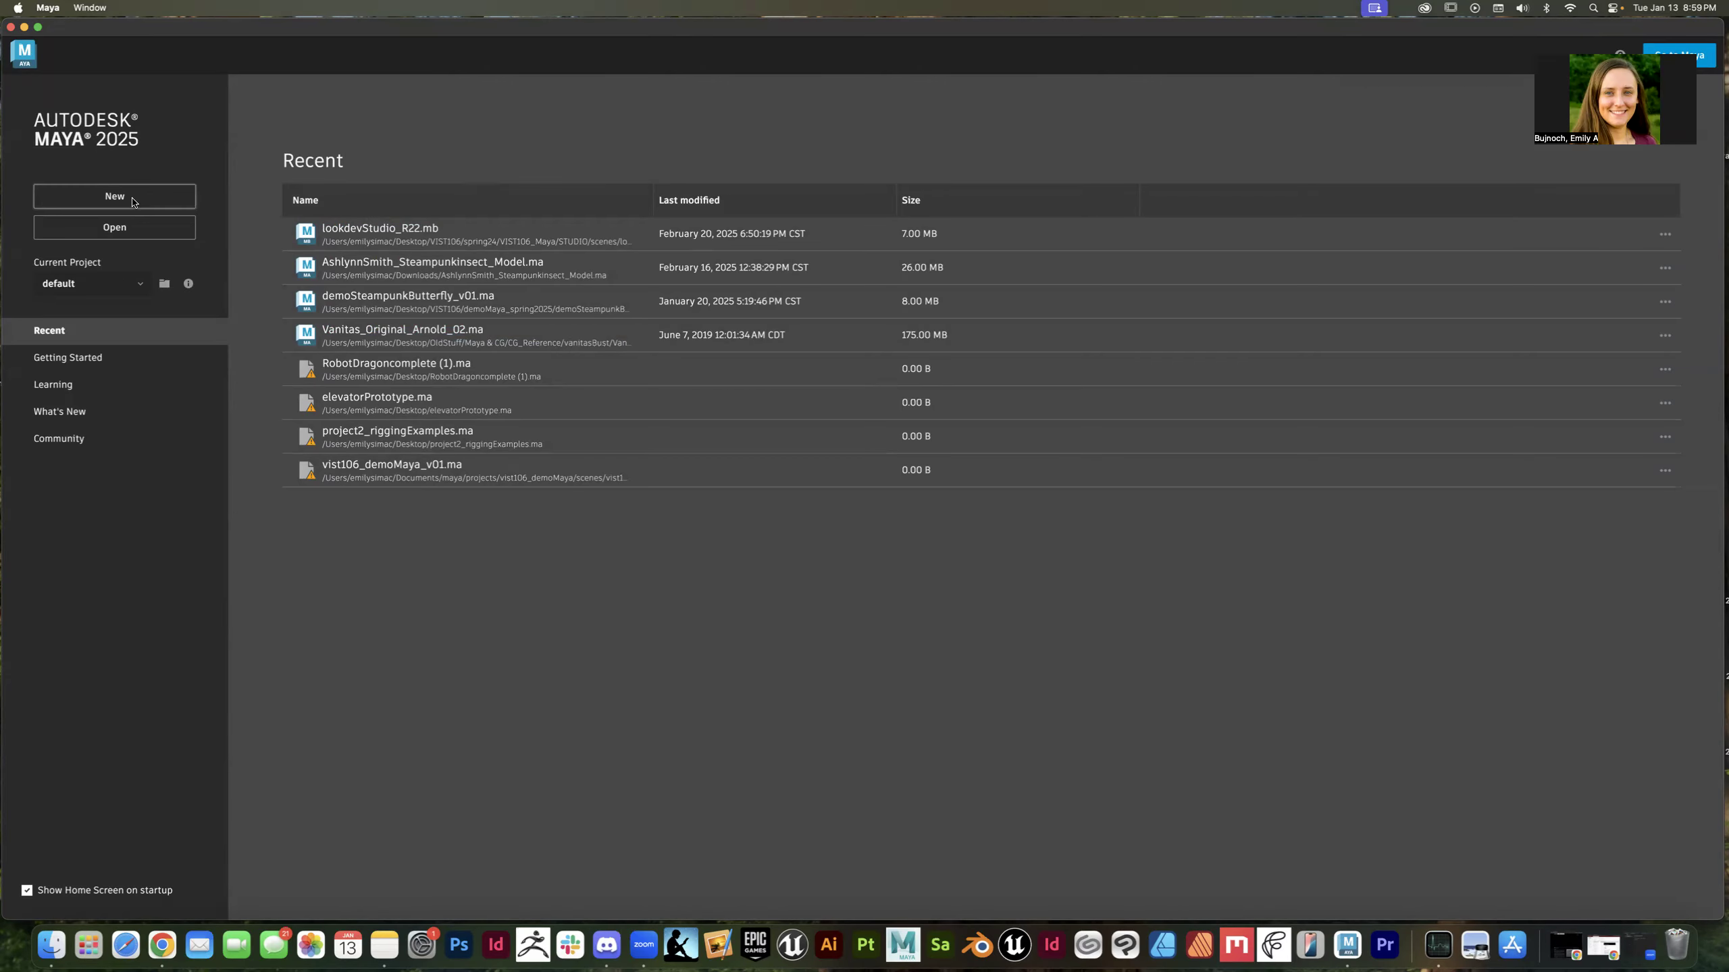
Create a new scene and discard the changes to the untitled scene
{"action": "left_click", "coordinate": [129, 199]}
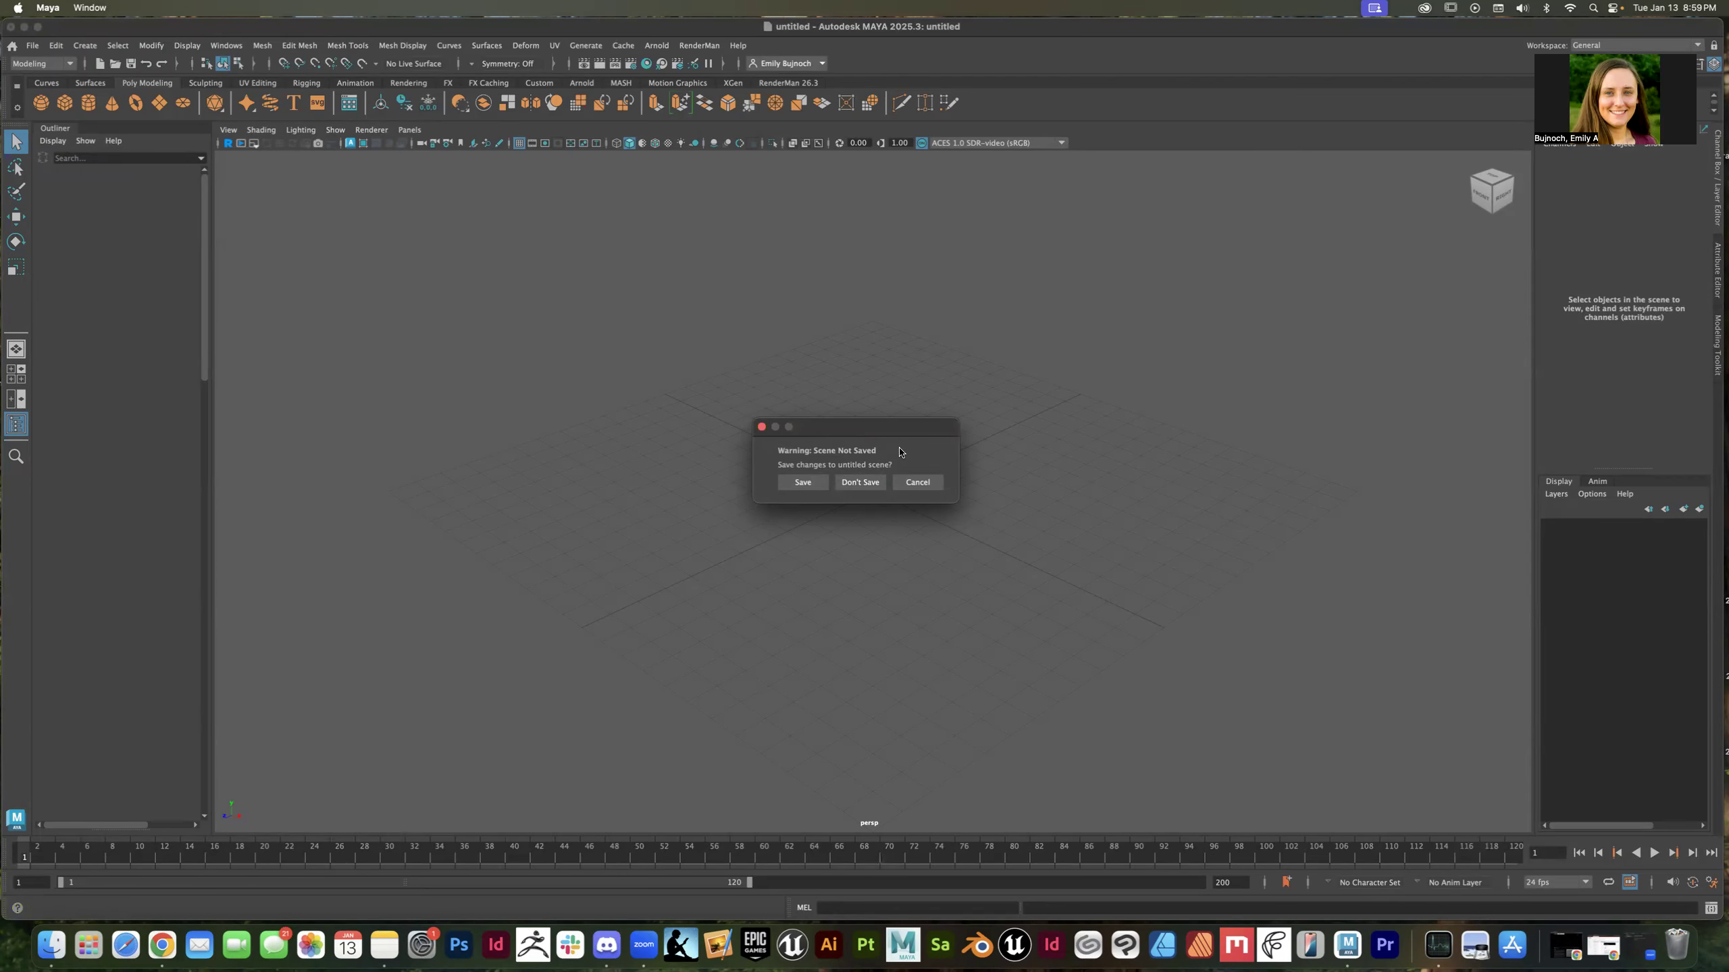
{"action": "left_click", "coordinate": [844, 484]}
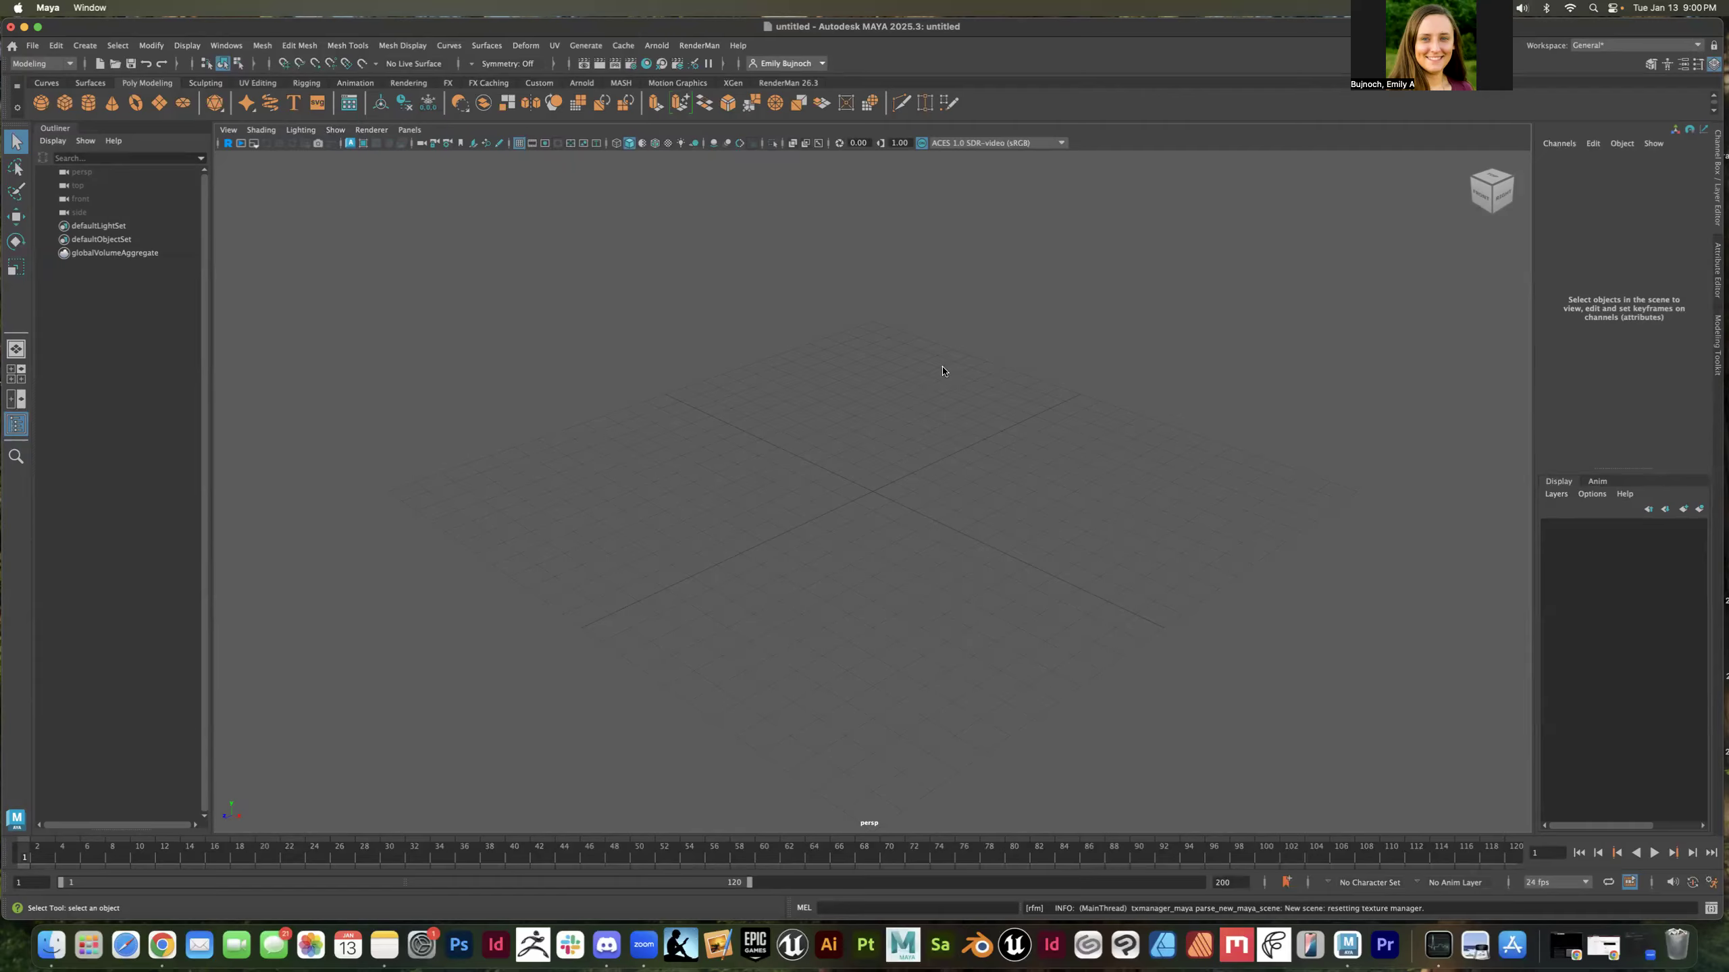
{"action": "left_click_drag", "start_coordinate": [804, 413], "coordinate": [1046, 572]}
{"action": "left_click_drag", "start_coordinate": [476, 392], "coordinate": [756, 510]}
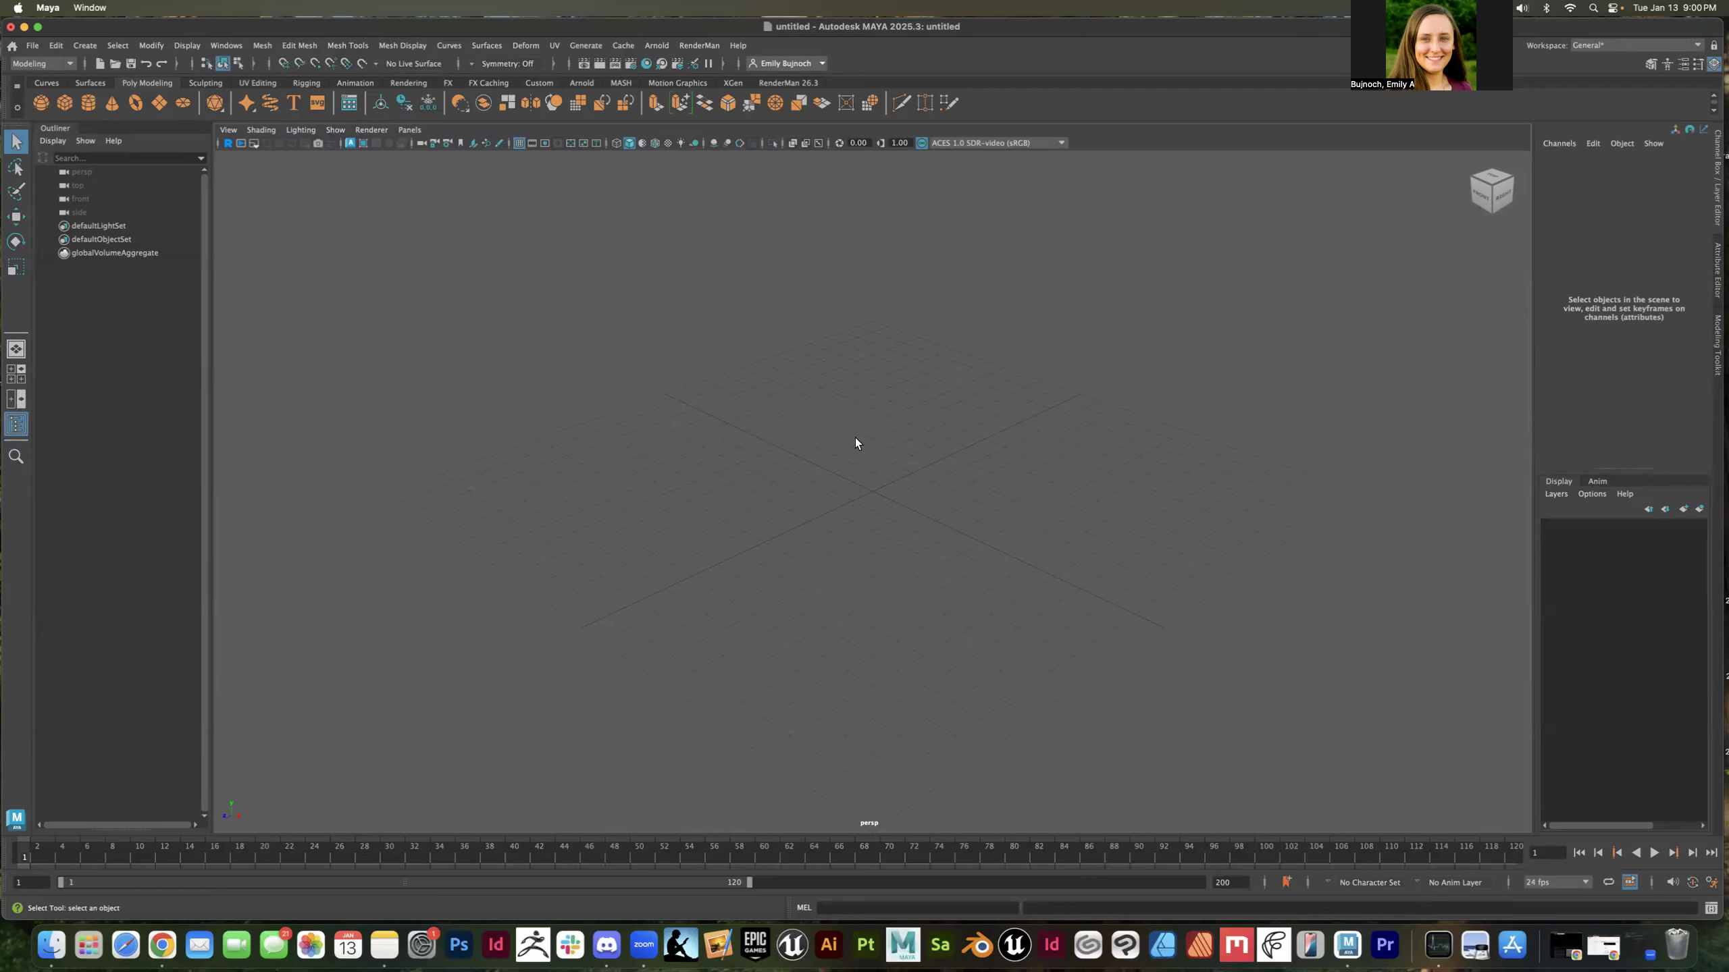
{"action": "left_click_drag", "start_coordinate": [807, 418], "coordinate": [861, 387], "text": "alt"}
Start a new project in the Project Window and name it vist106_demoMaya
{"action": "left_click", "coordinate": [32, 47]}
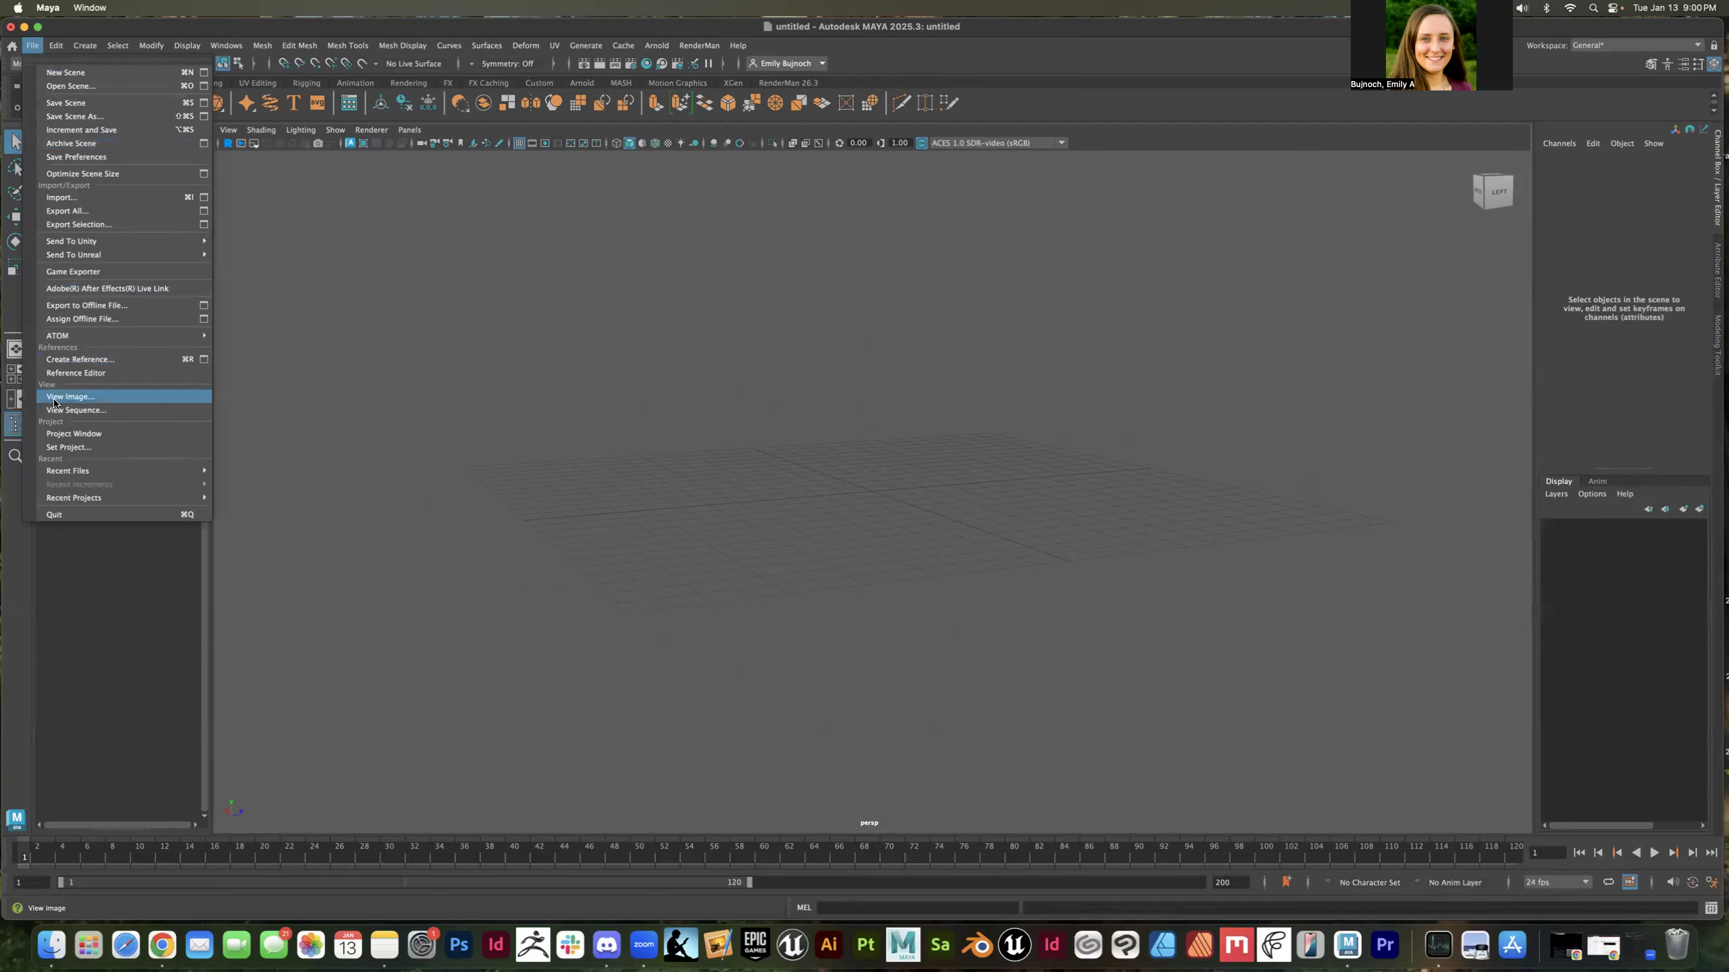
{"action": "left_click", "coordinate": [87, 435]}
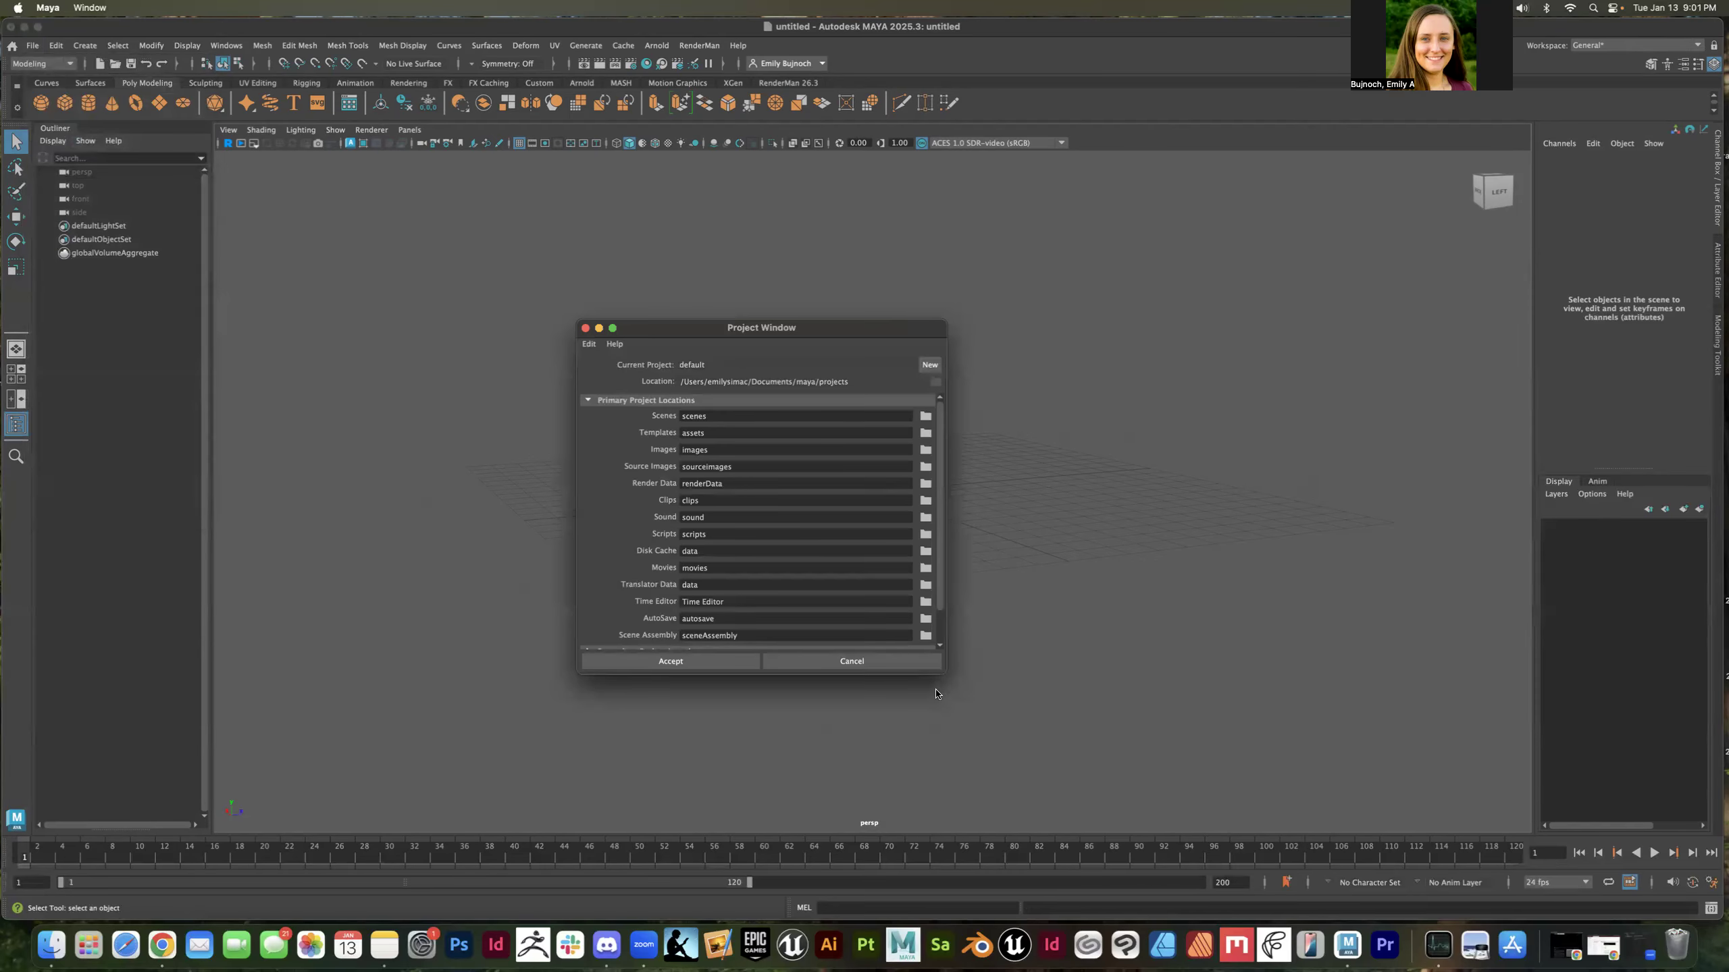
{"action": "left_click_drag", "start_coordinate": [939, 668], "coordinate": [1198, 800]}
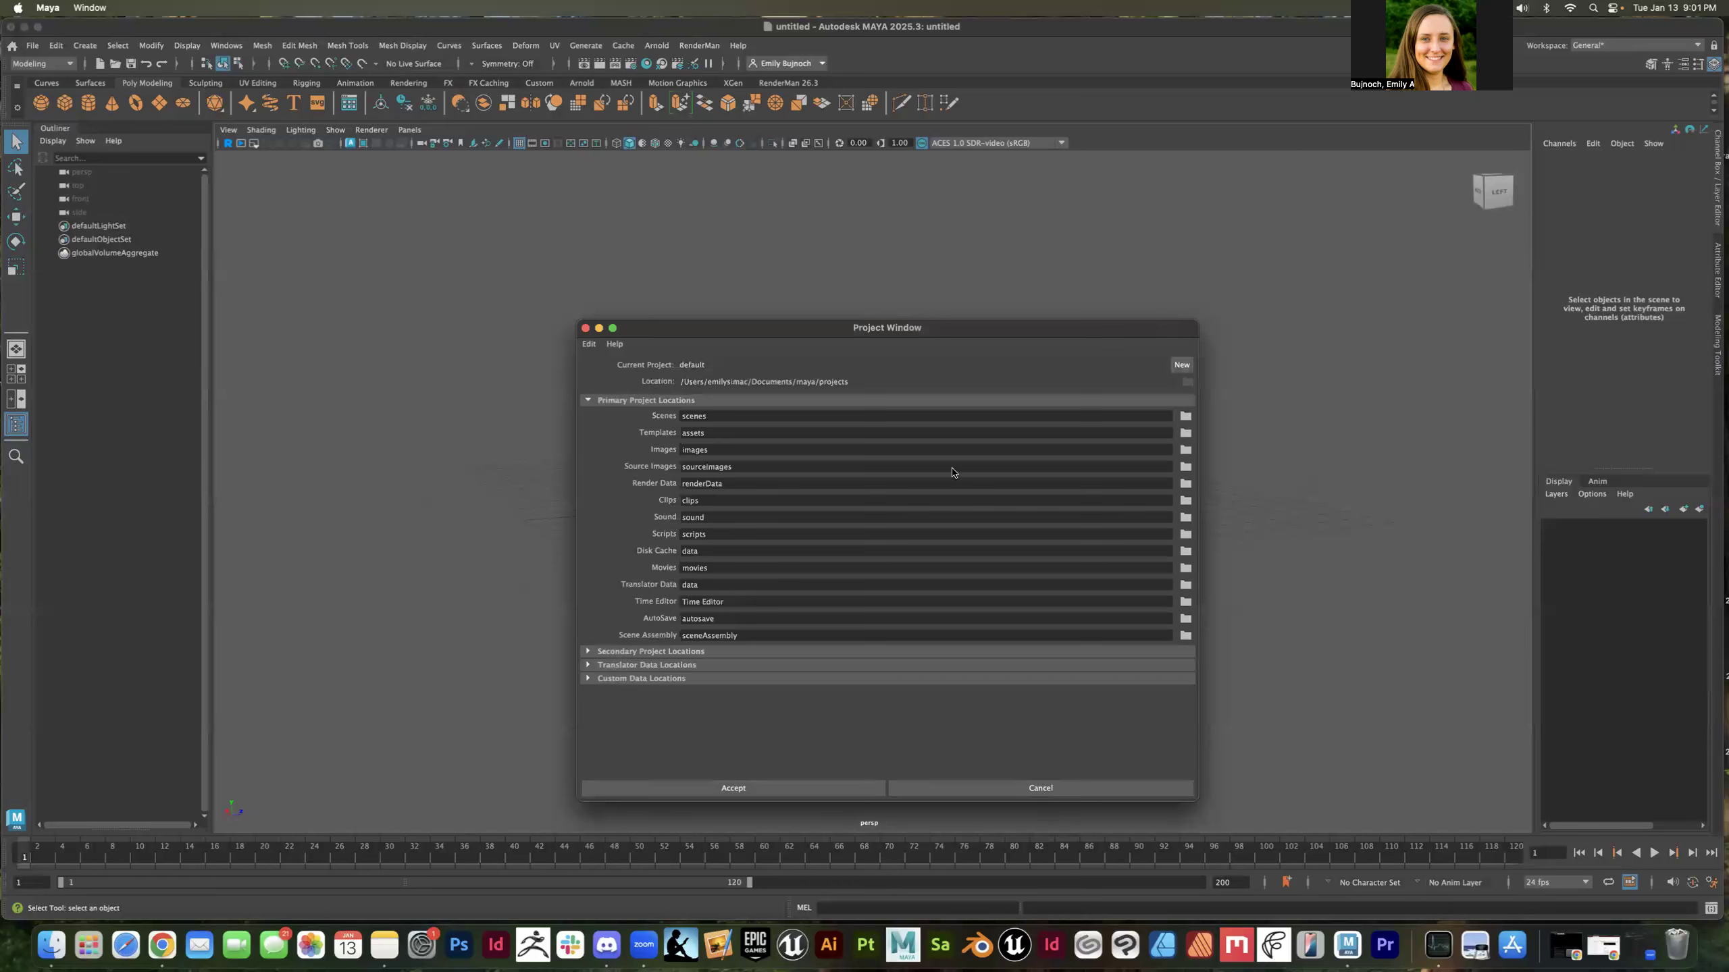
{"action": "left_click_drag", "start_coordinate": [950, 335], "coordinate": [928, 261]}
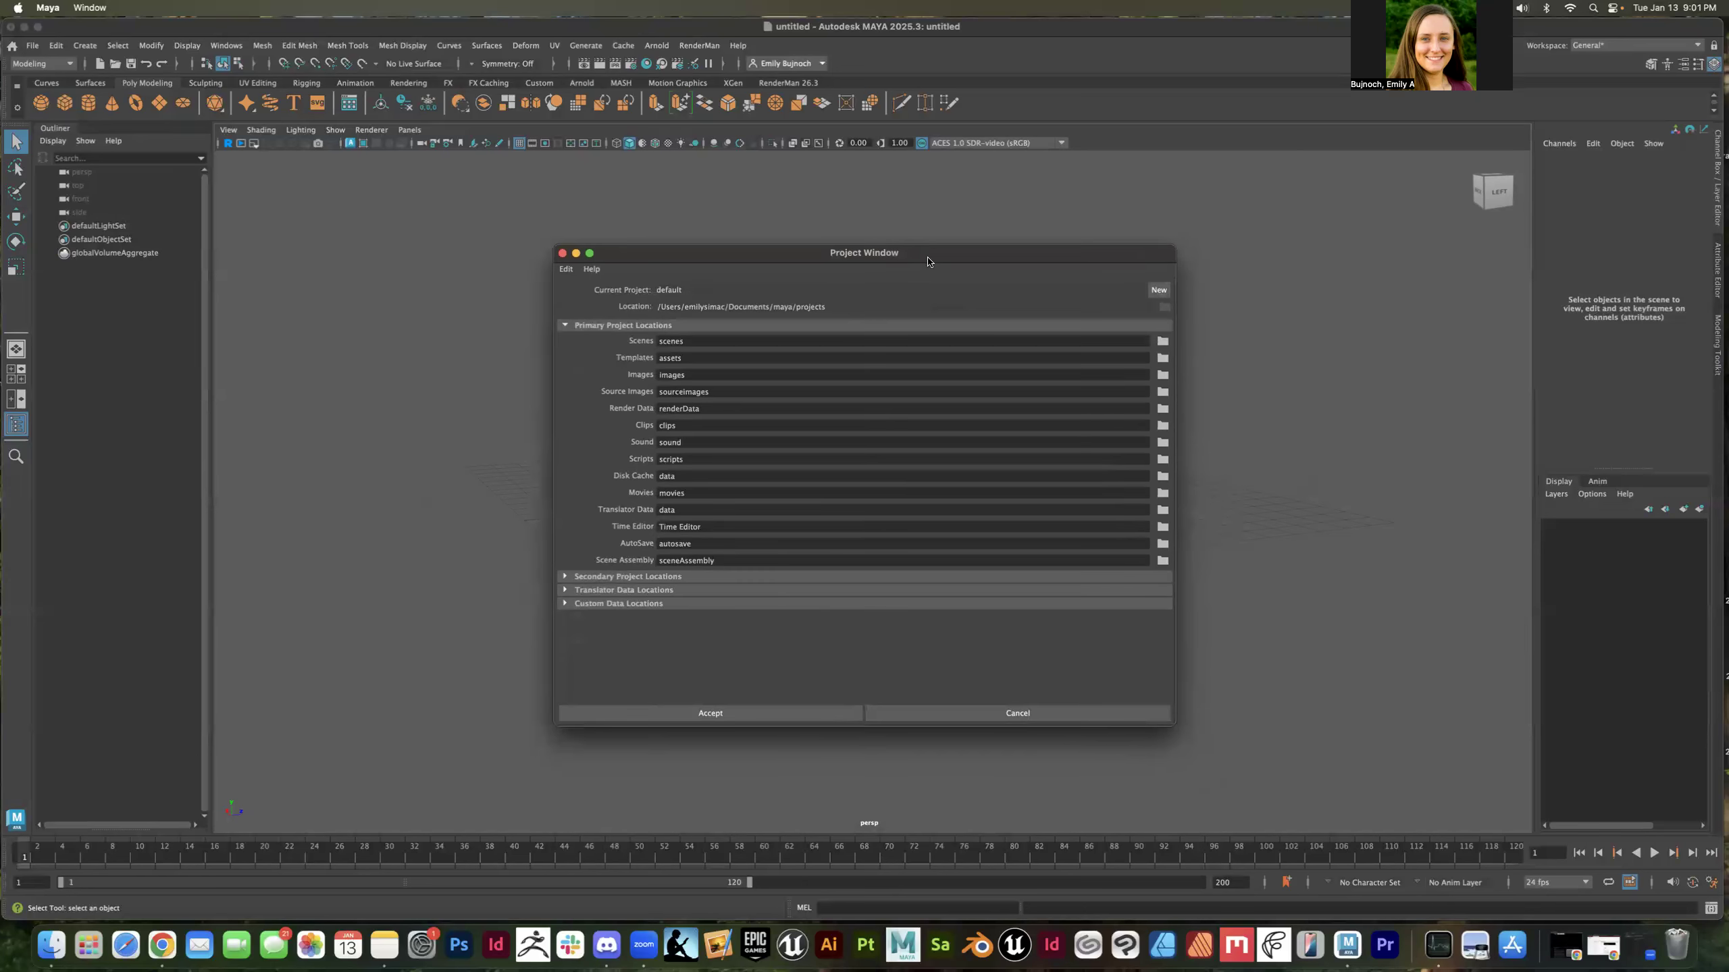
{"action": "left_click", "coordinate": [1159, 291]}
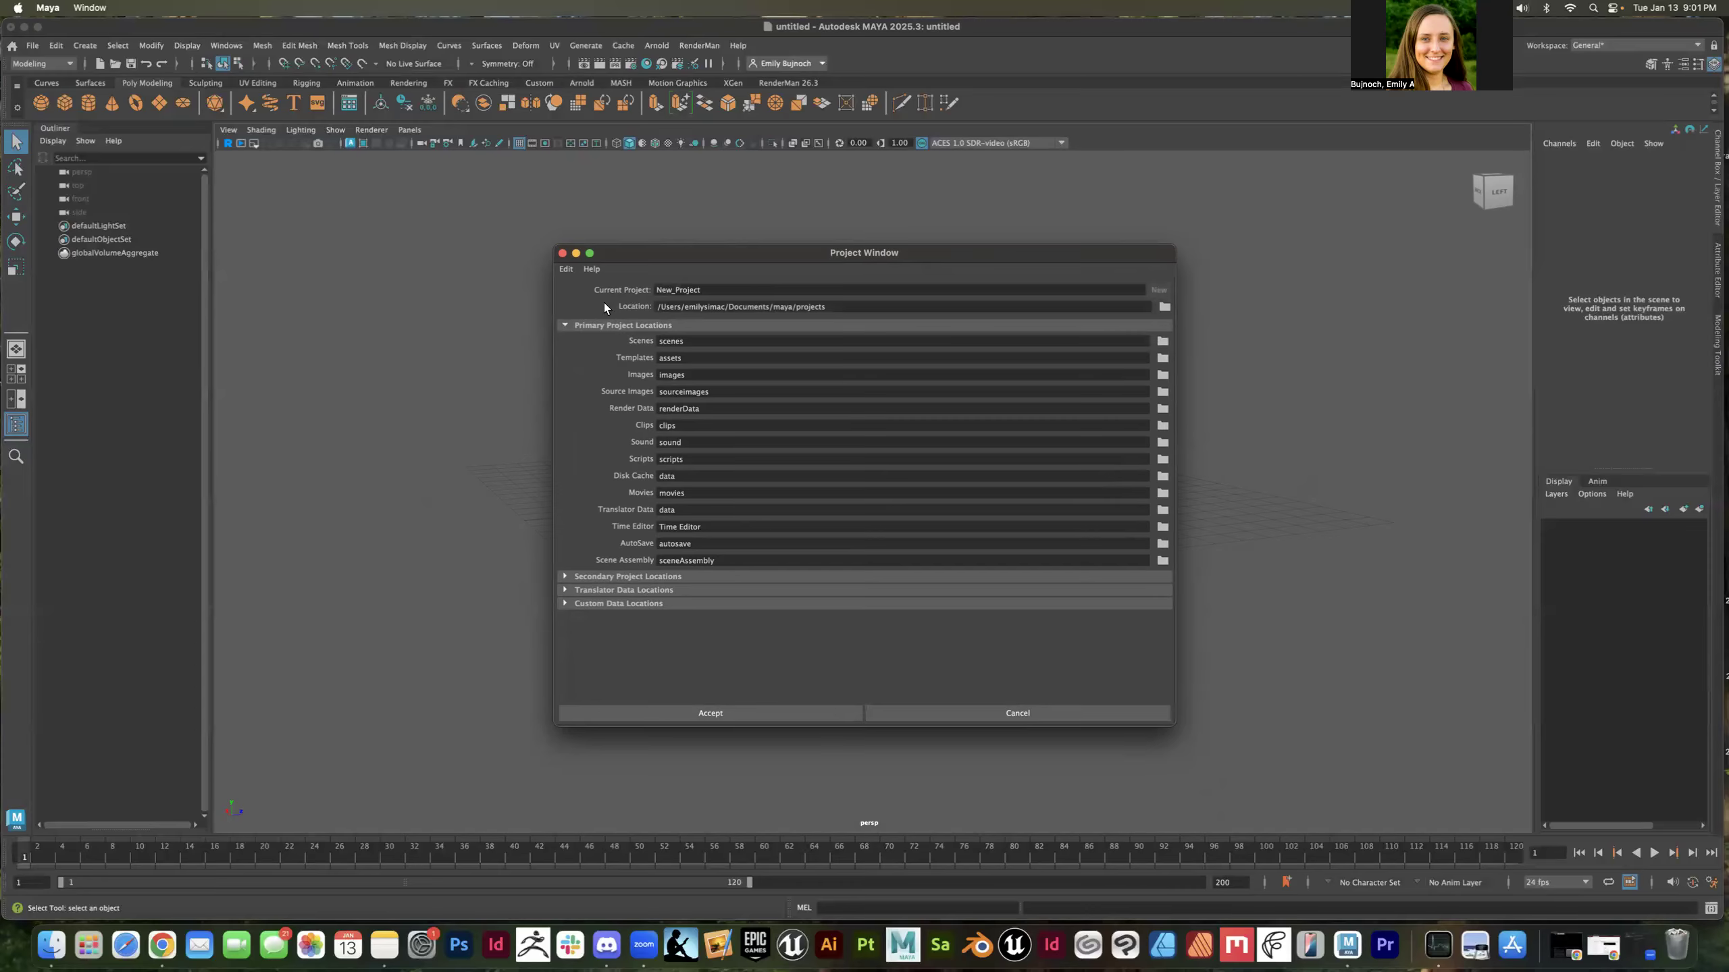
{"action": "left_click", "coordinate": [729, 287]}
{"action": "double_click", "coordinate": [722, 287]}
{"action": "type", "text": "emoMaya"}
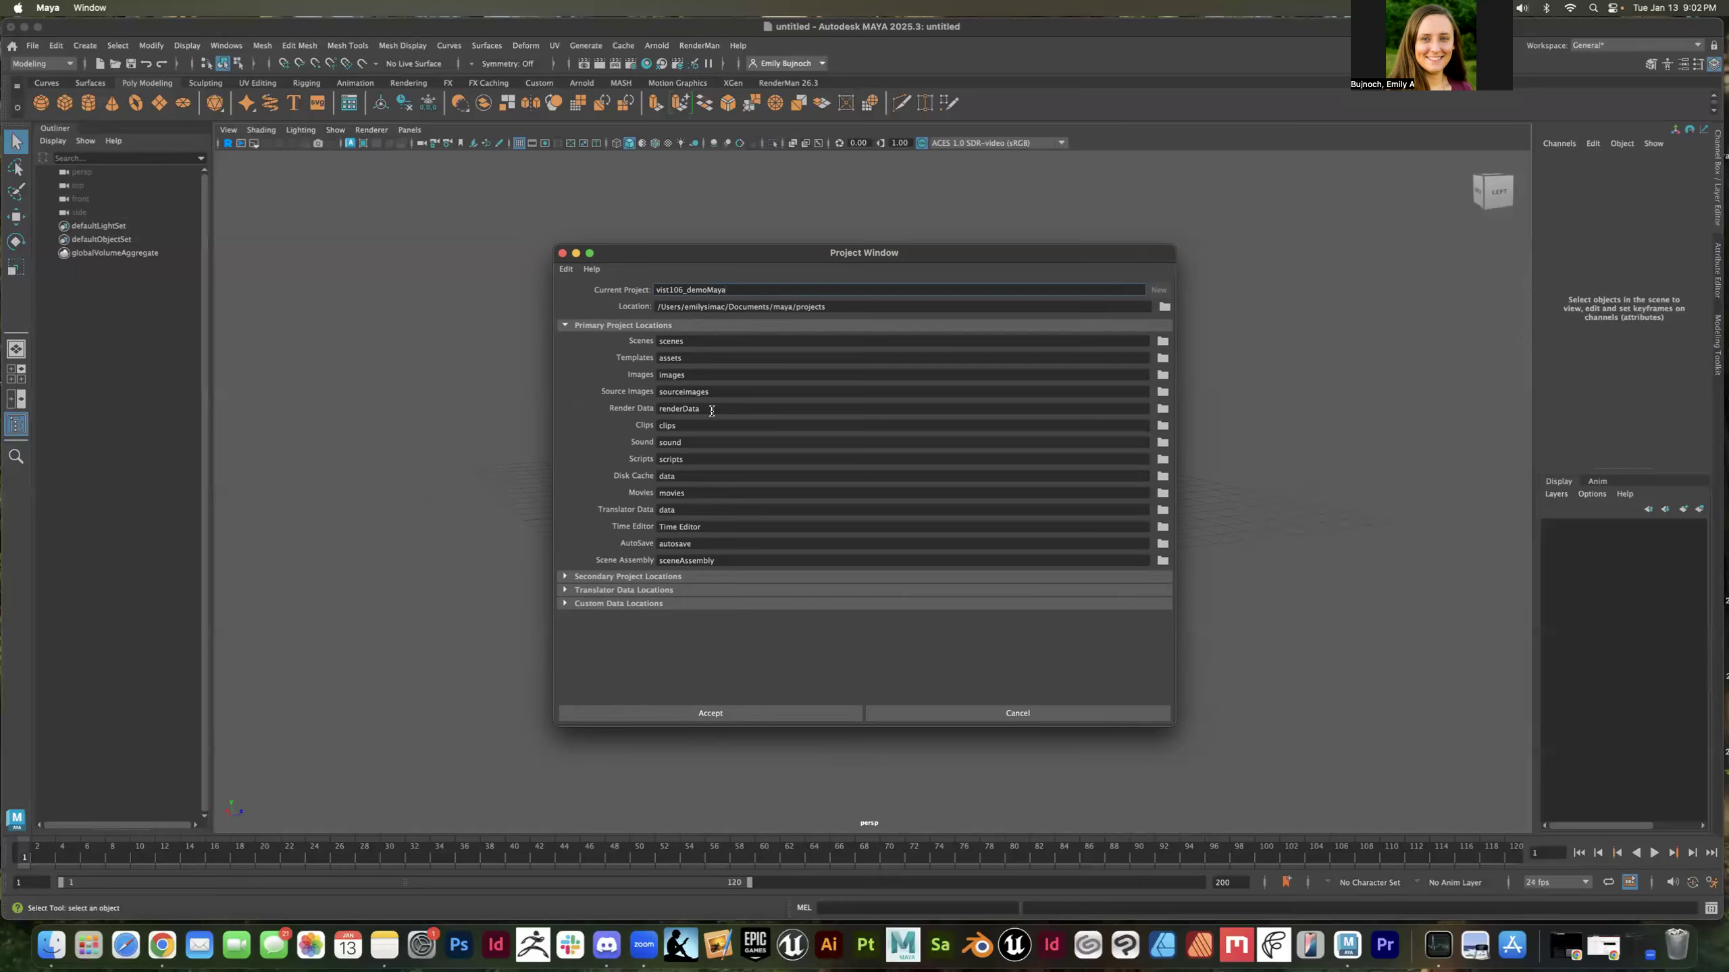
Clear the Clips, Sound, Movies, Time Editor and Scene Assembly locations and accept the new project
{"action": "double_click", "coordinate": [691, 425]}
{"action": "key", "text": "BackSpace"}
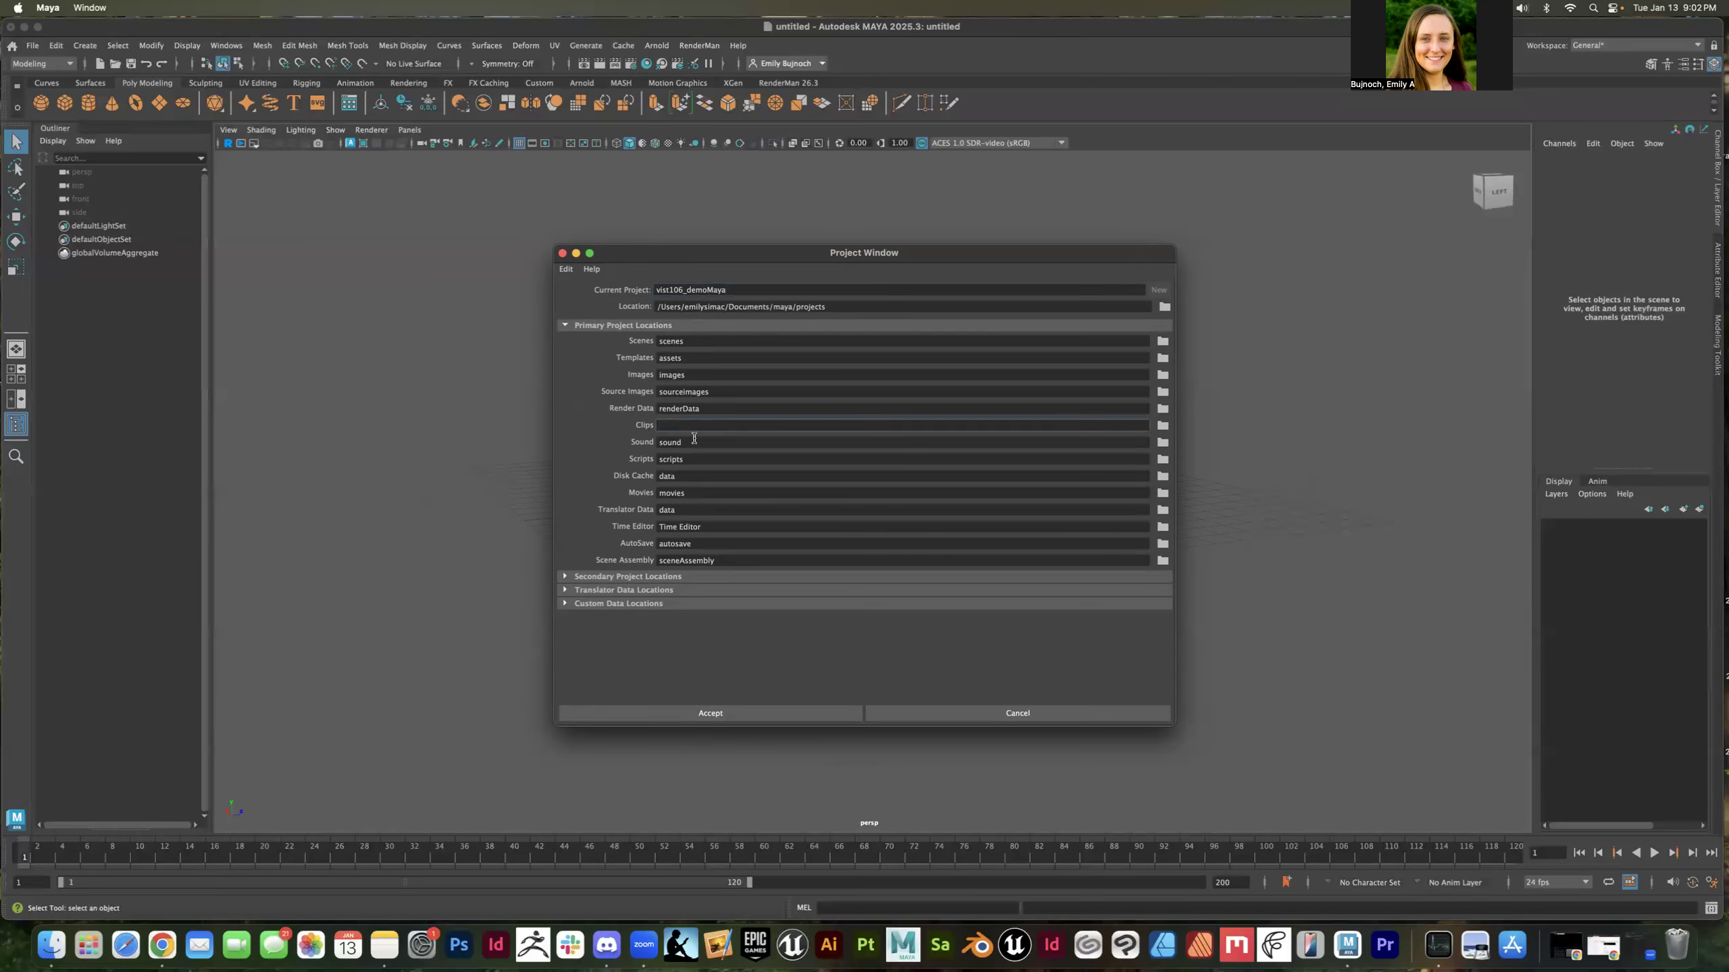
{"action": "left_click_drag", "start_coordinate": [690, 442], "coordinate": [653, 442]}
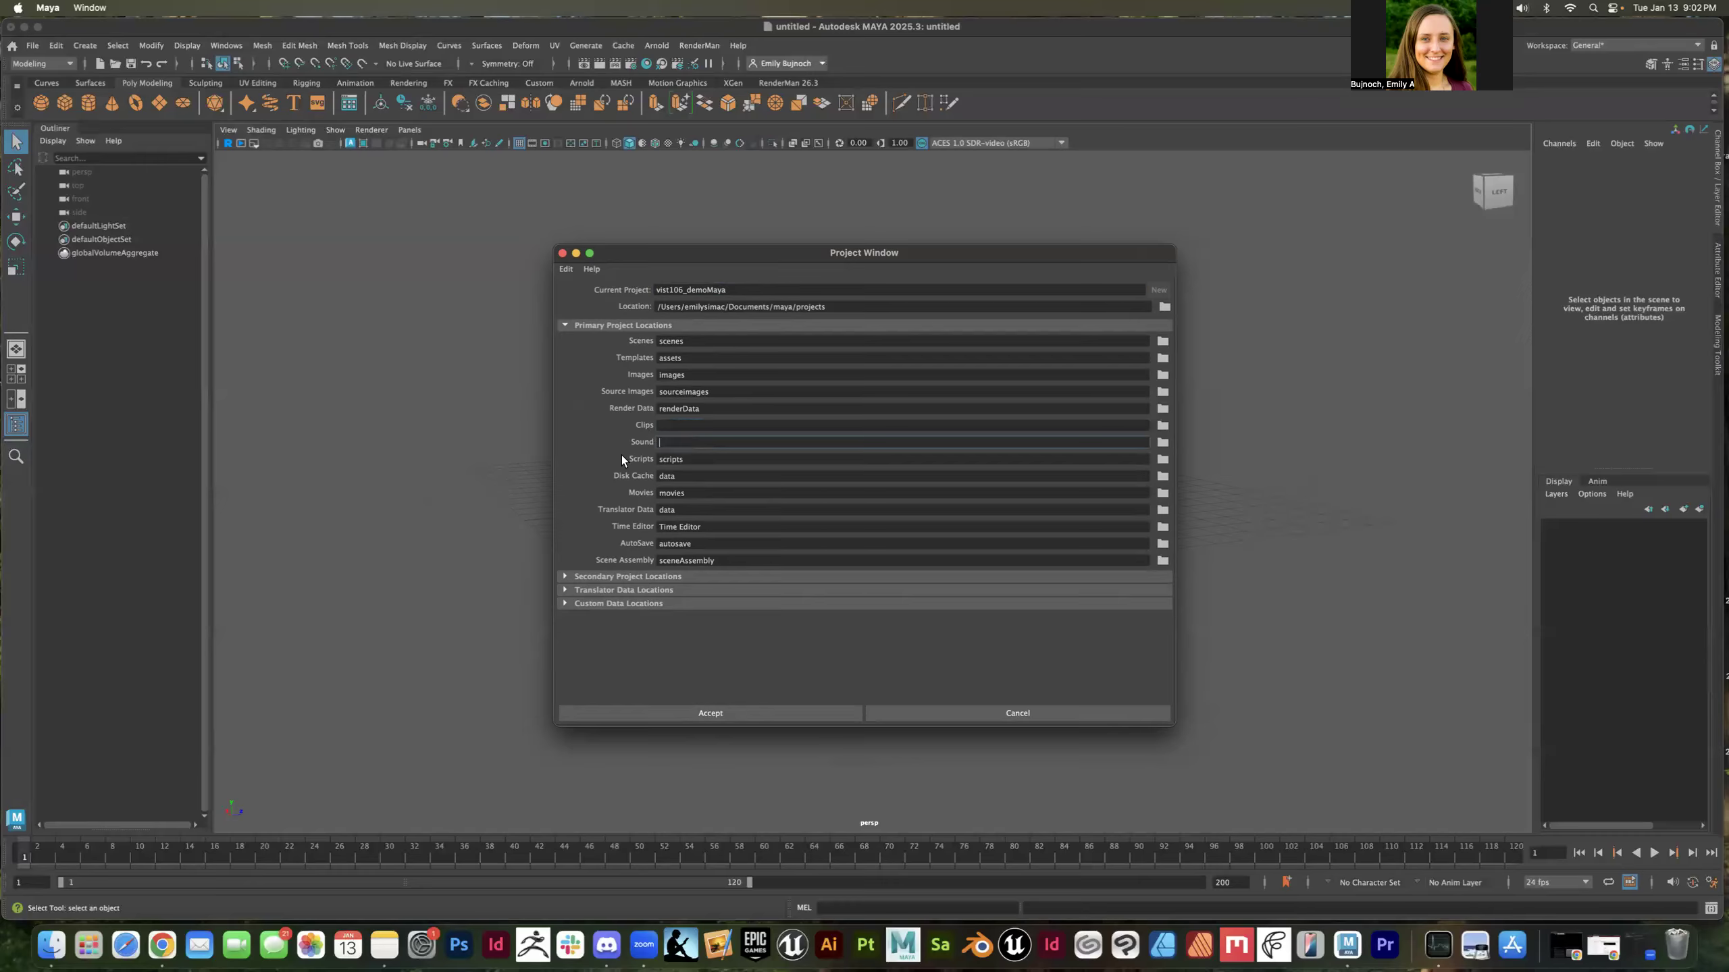
{"action": "left_click", "coordinate": [681, 475]}
{"action": "left_click", "coordinate": [700, 493]}
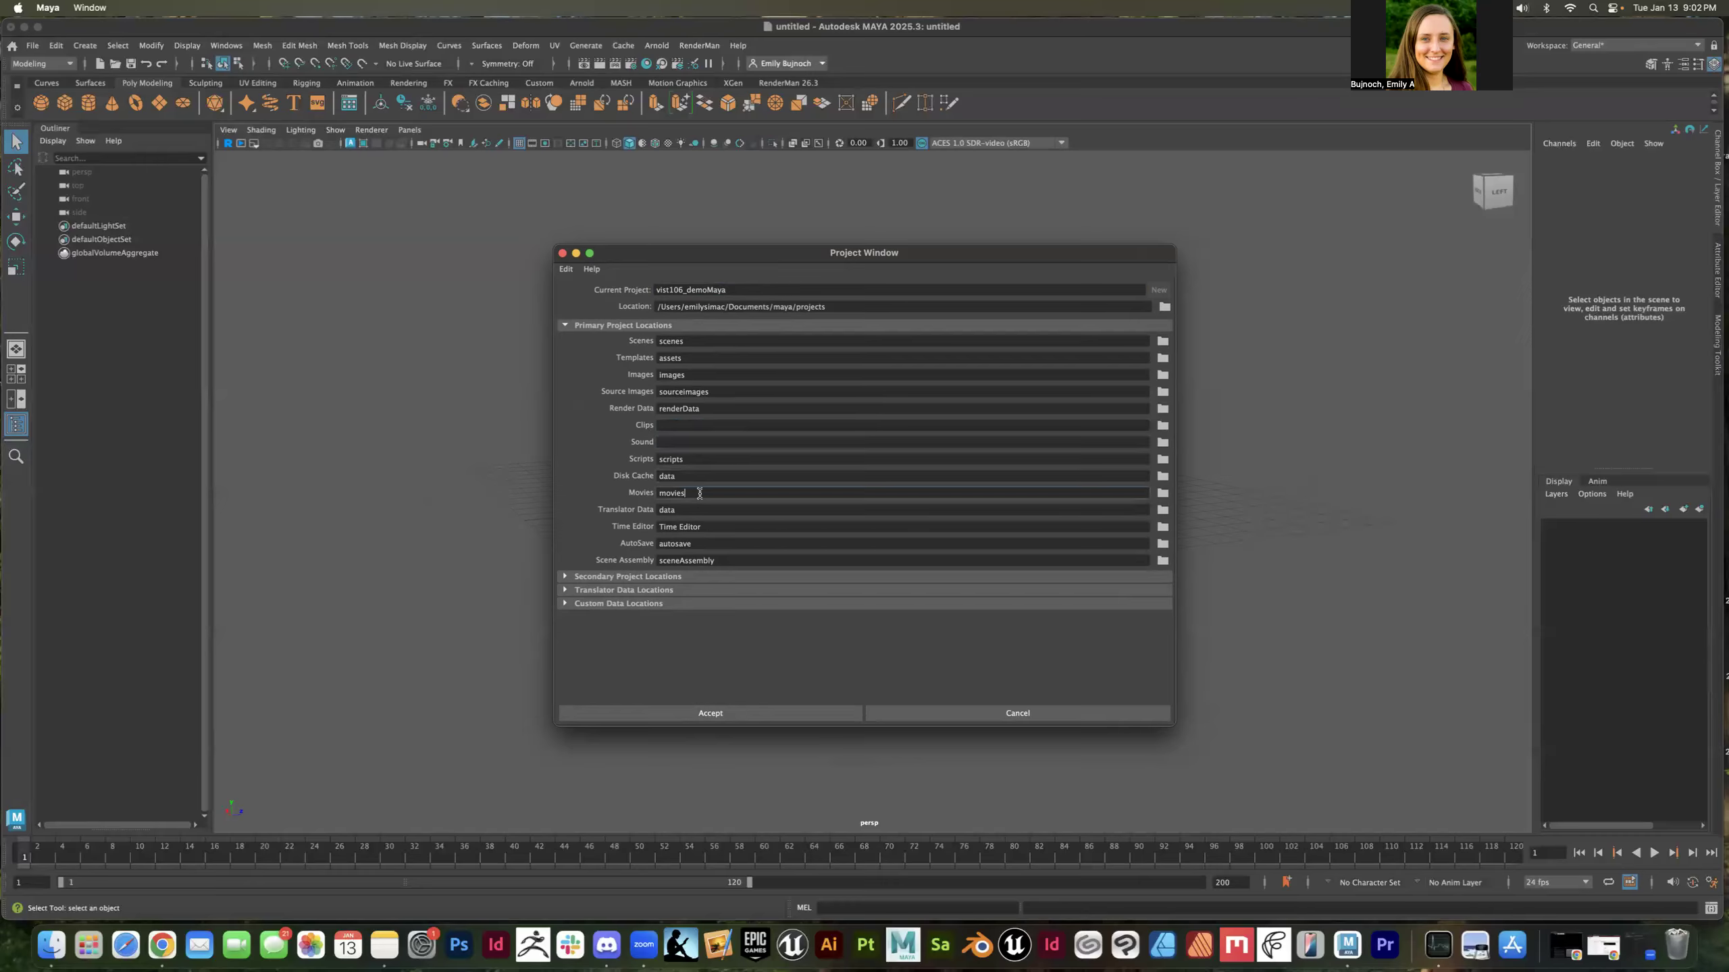
{"action": "left_click_drag", "start_coordinate": [699, 492], "coordinate": [642, 524]}
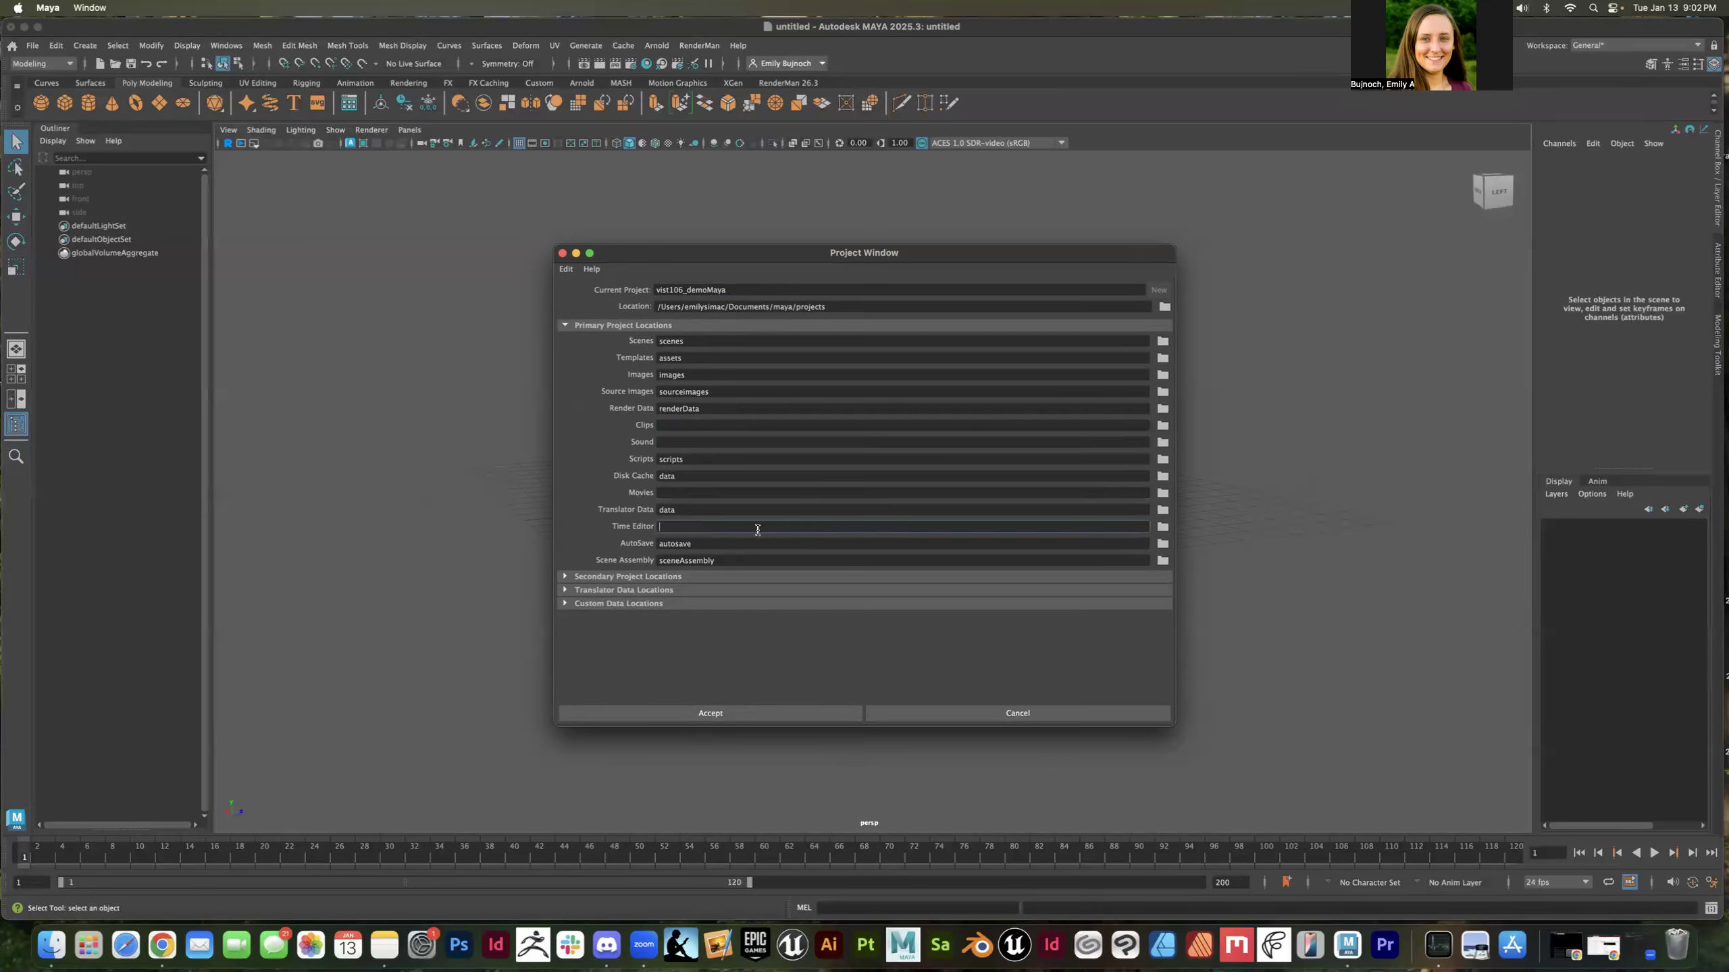
{"action": "left_click", "coordinate": [740, 563]}
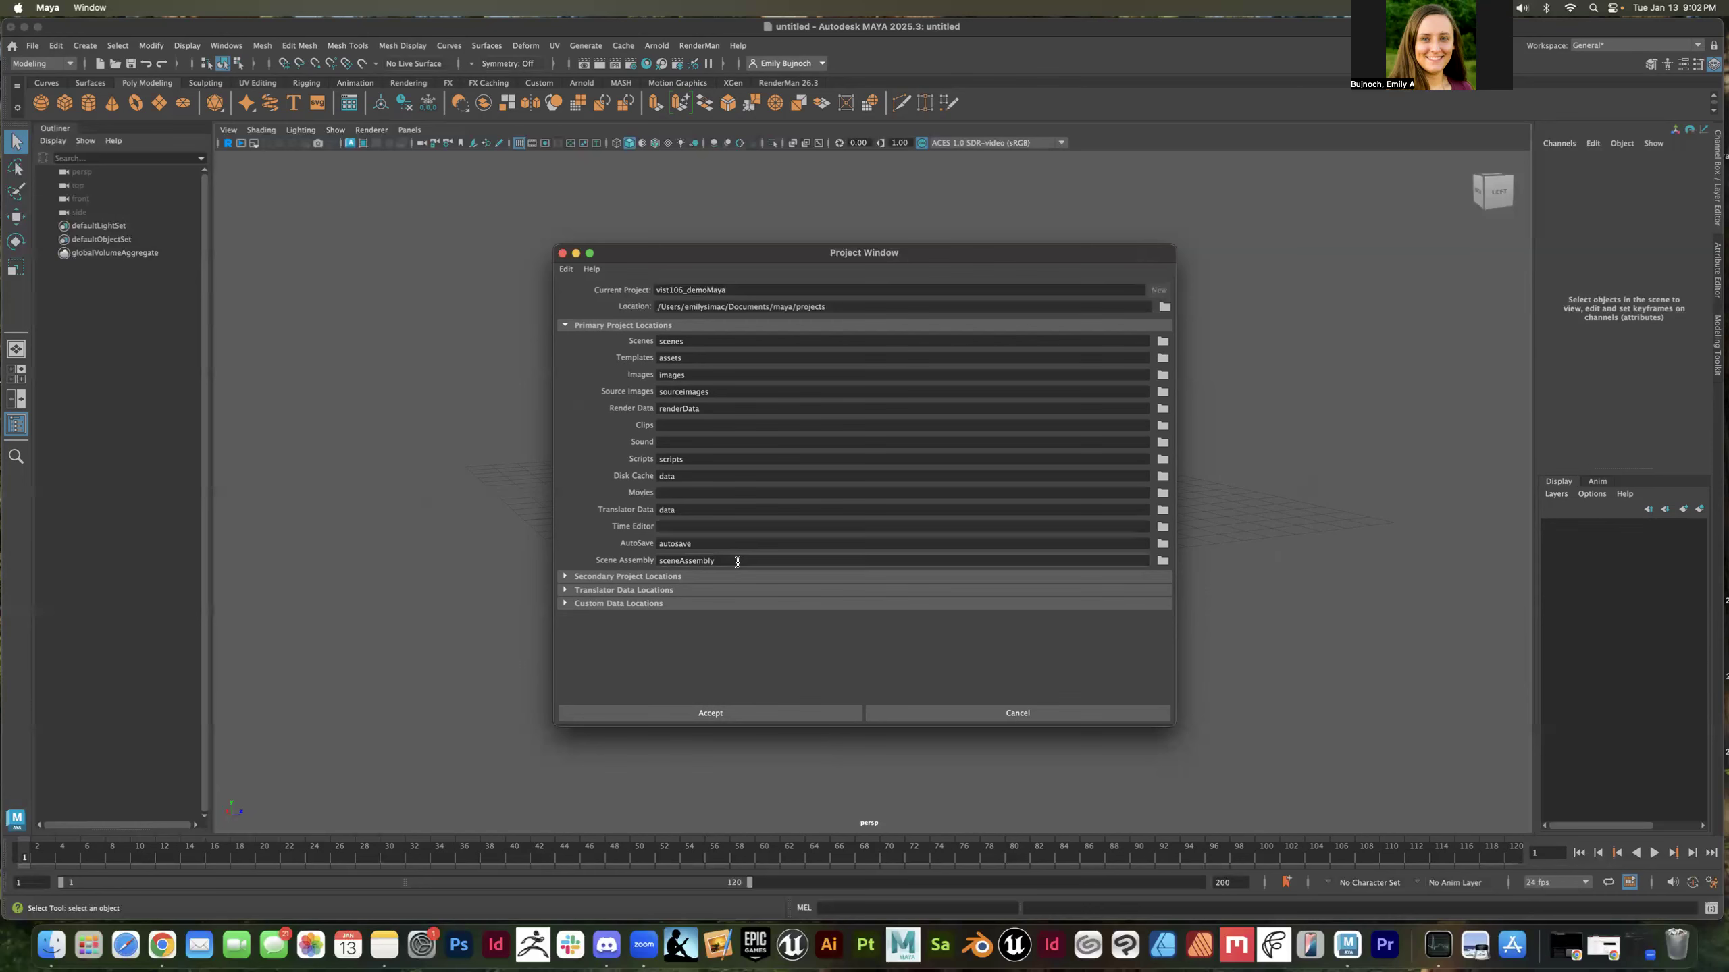
{"action": "key", "text": "super+a"}
{"action": "key", "text": "BackSpace"}
{"action": "left_click", "coordinate": [526, 453]}
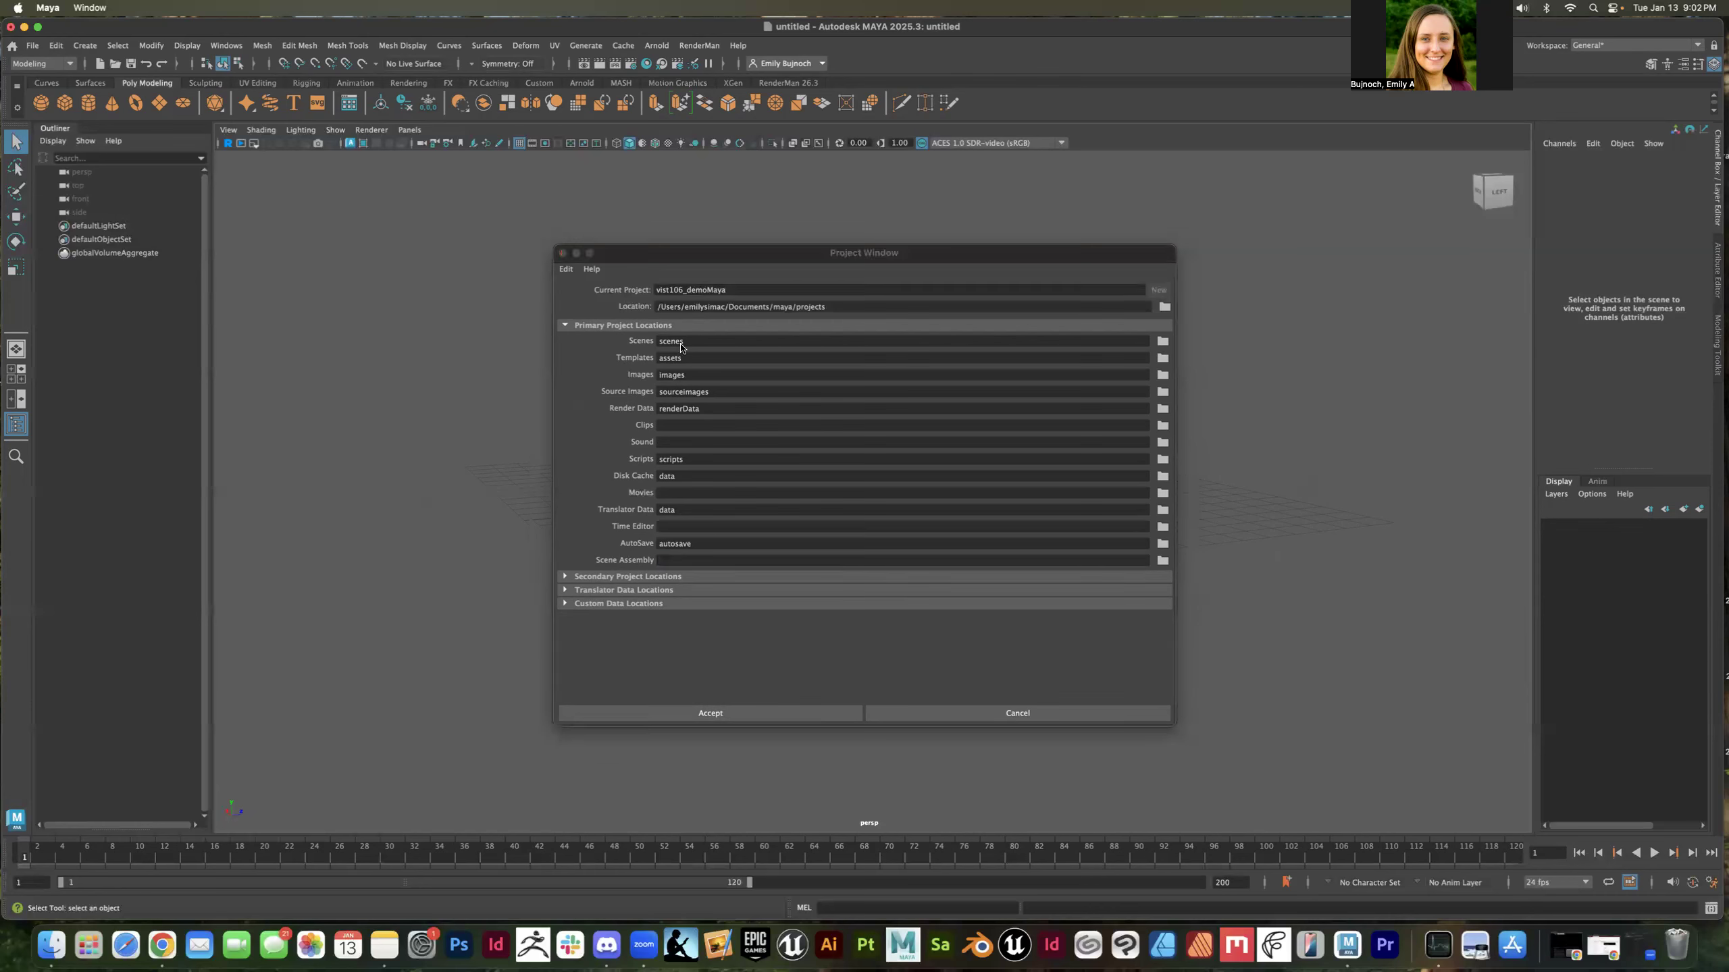
{"action": "left_click", "coordinate": [591, 537]}
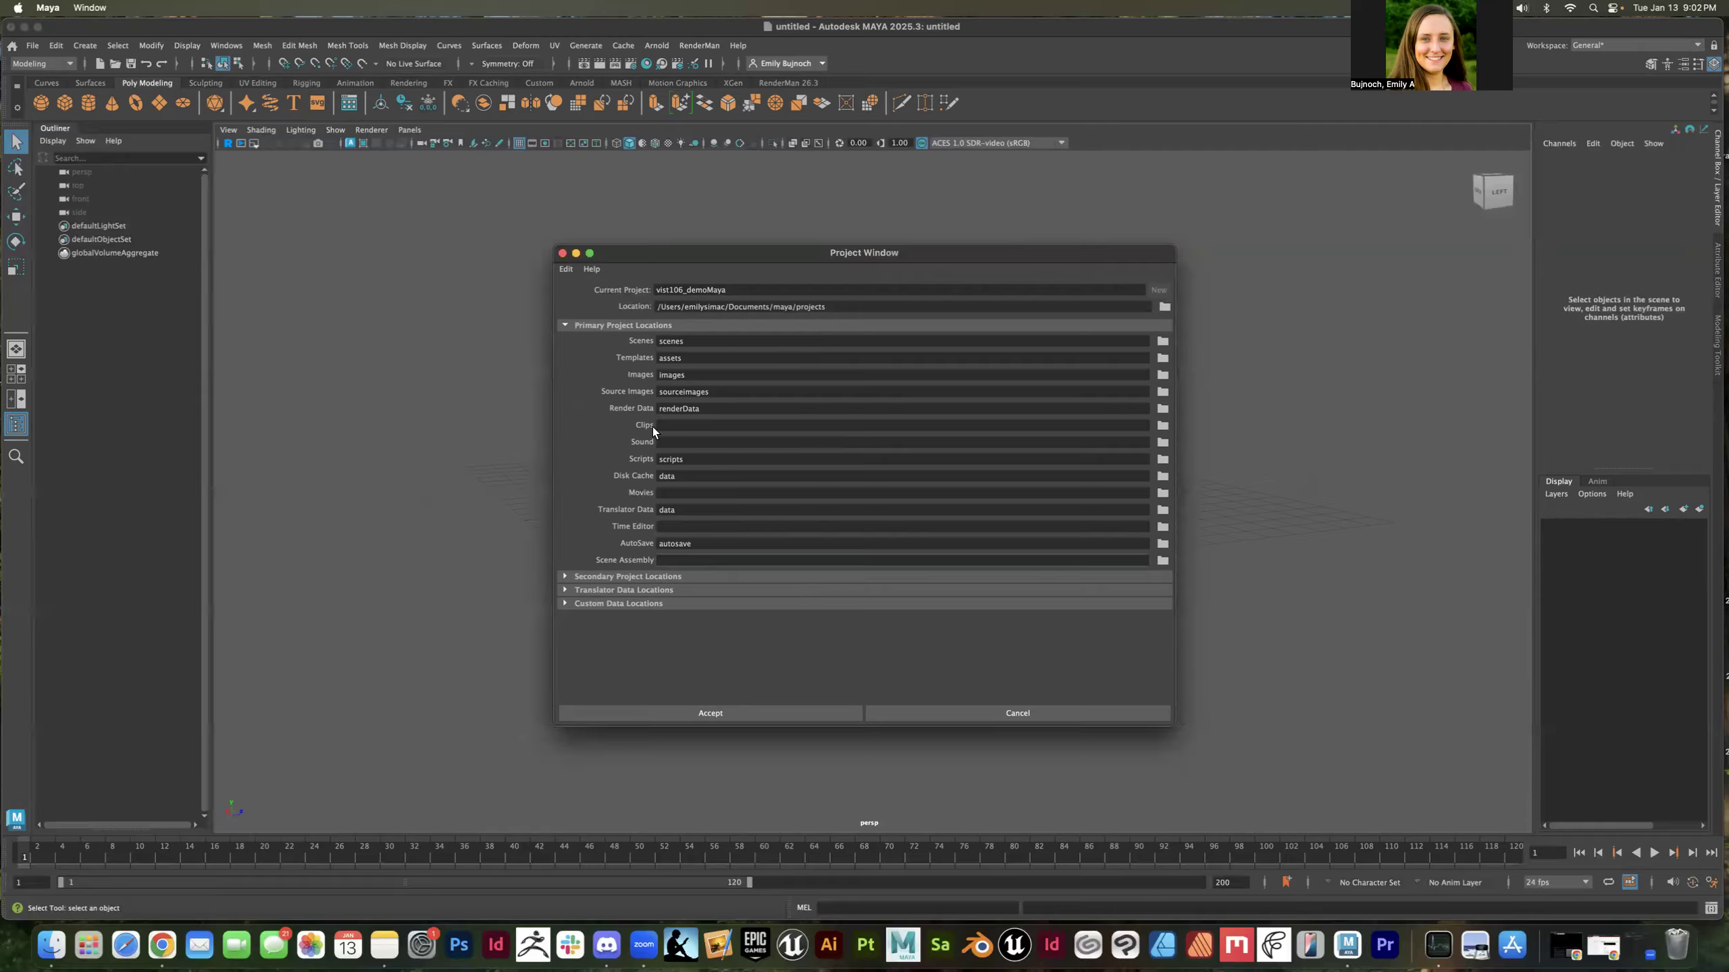
{"action": "left_click", "coordinate": [810, 716]}
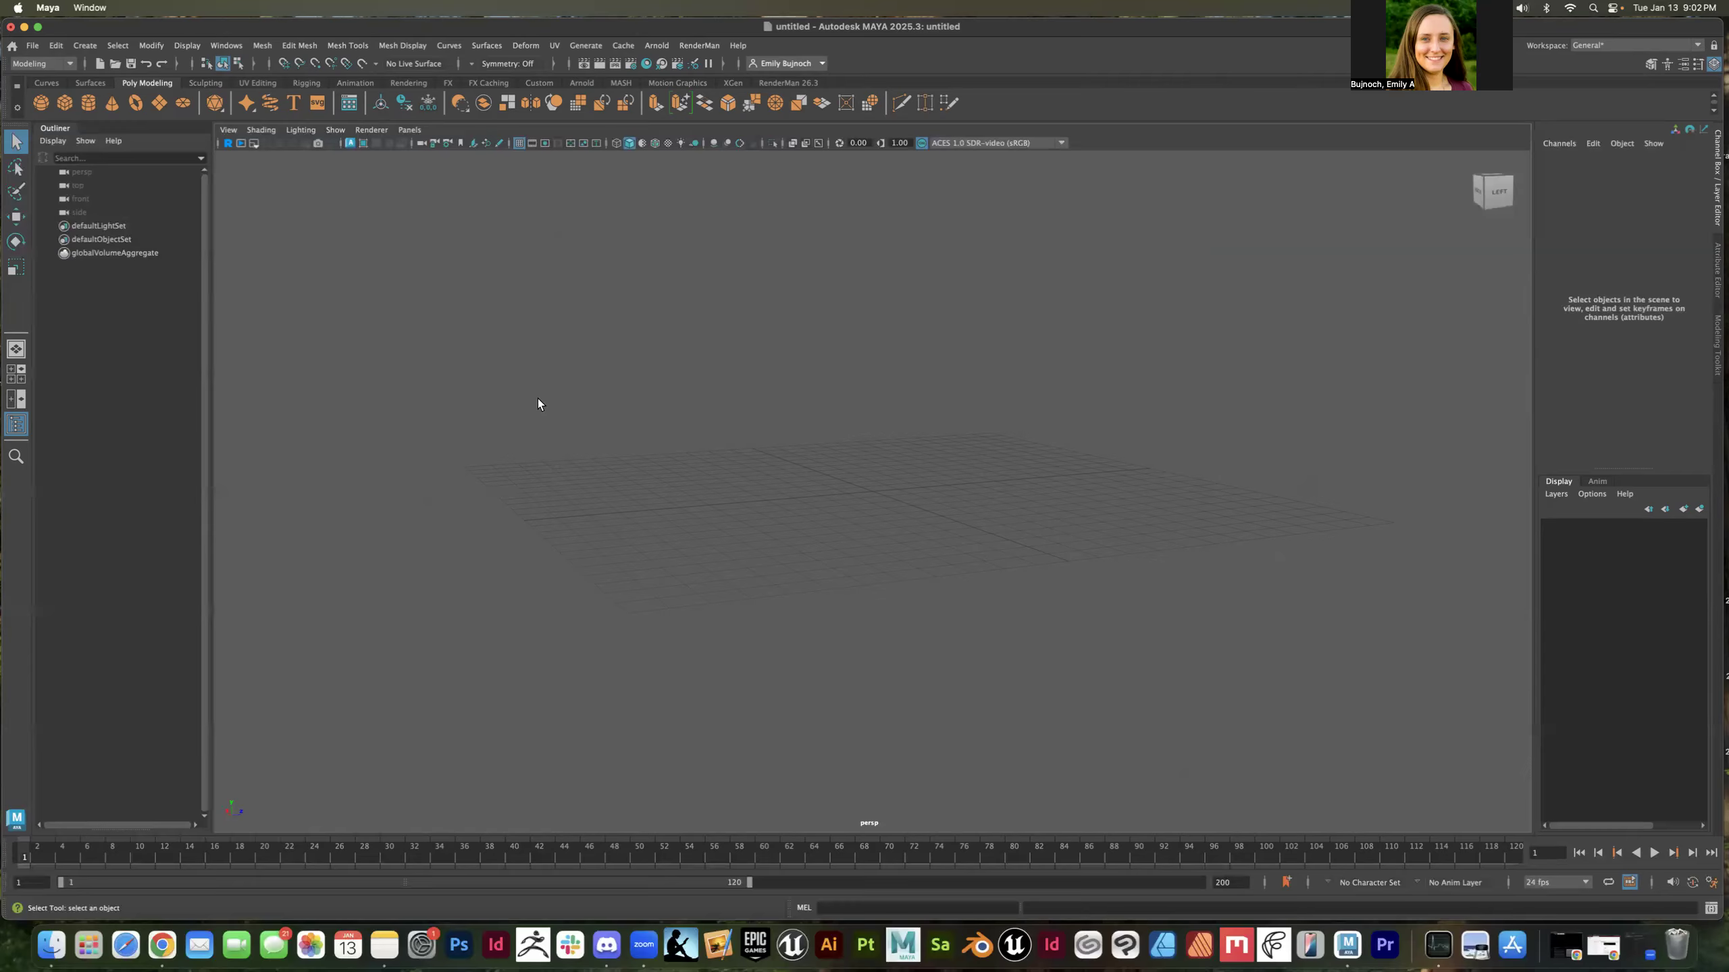
Set the vist106_demoMaya folder as the current project
{"action": "left_click", "coordinate": [32, 47]}
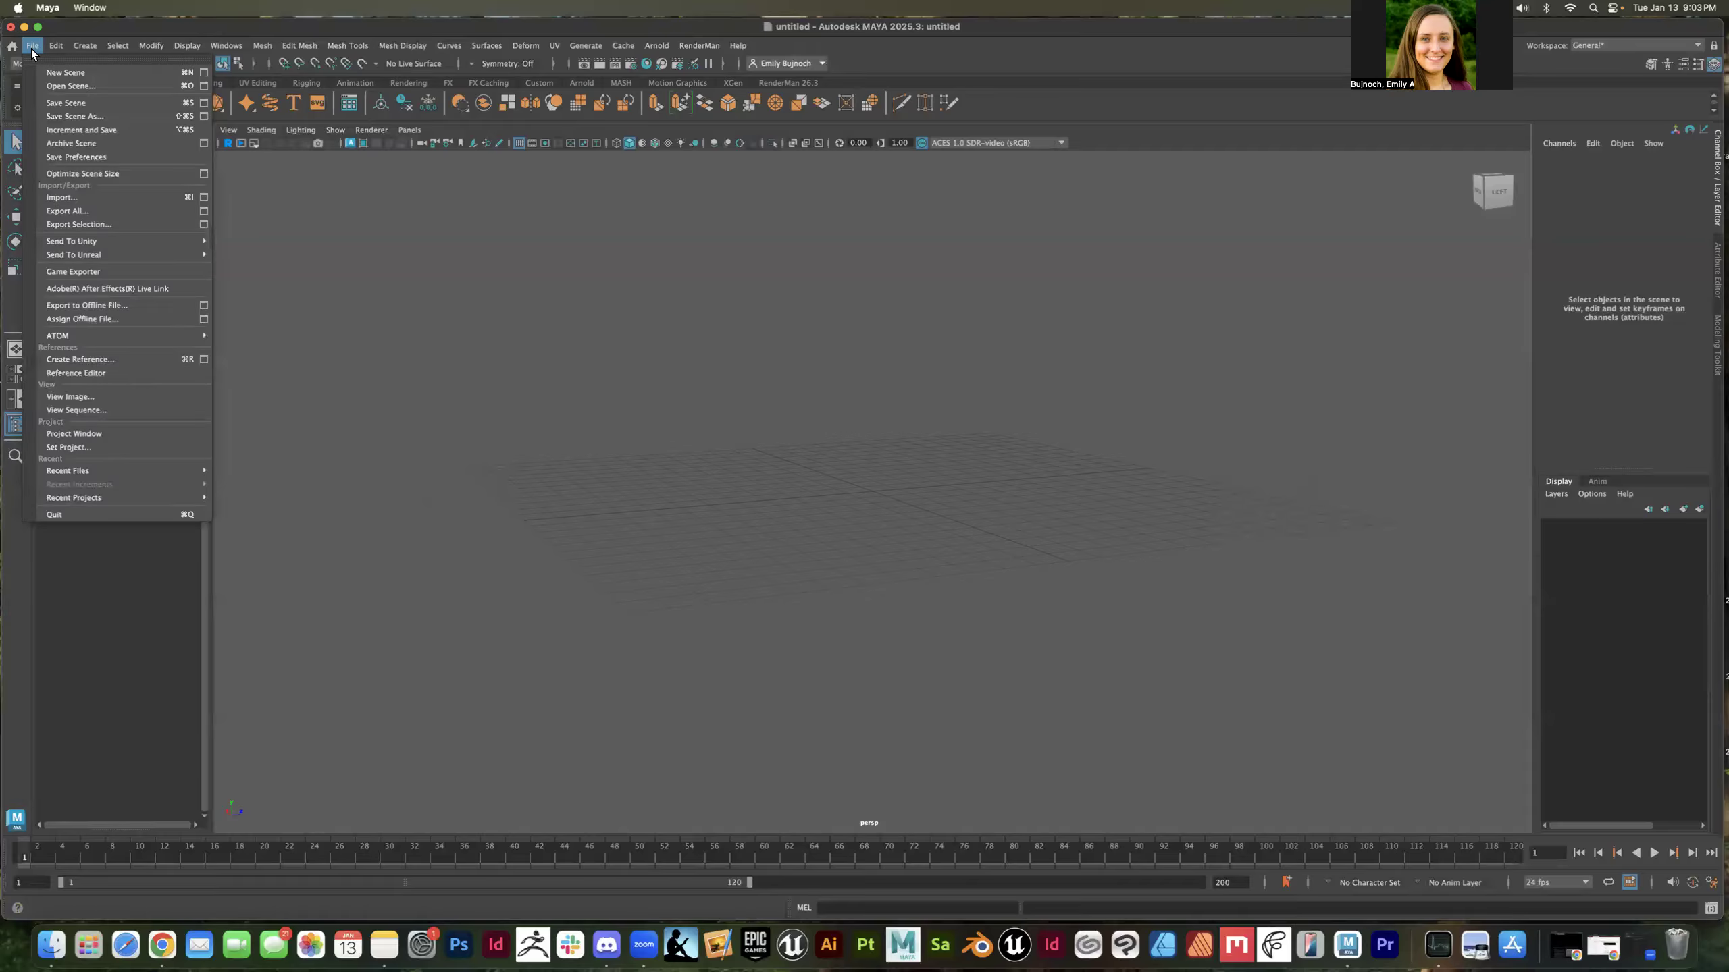
{"action": "left_click", "coordinate": [65, 448]}
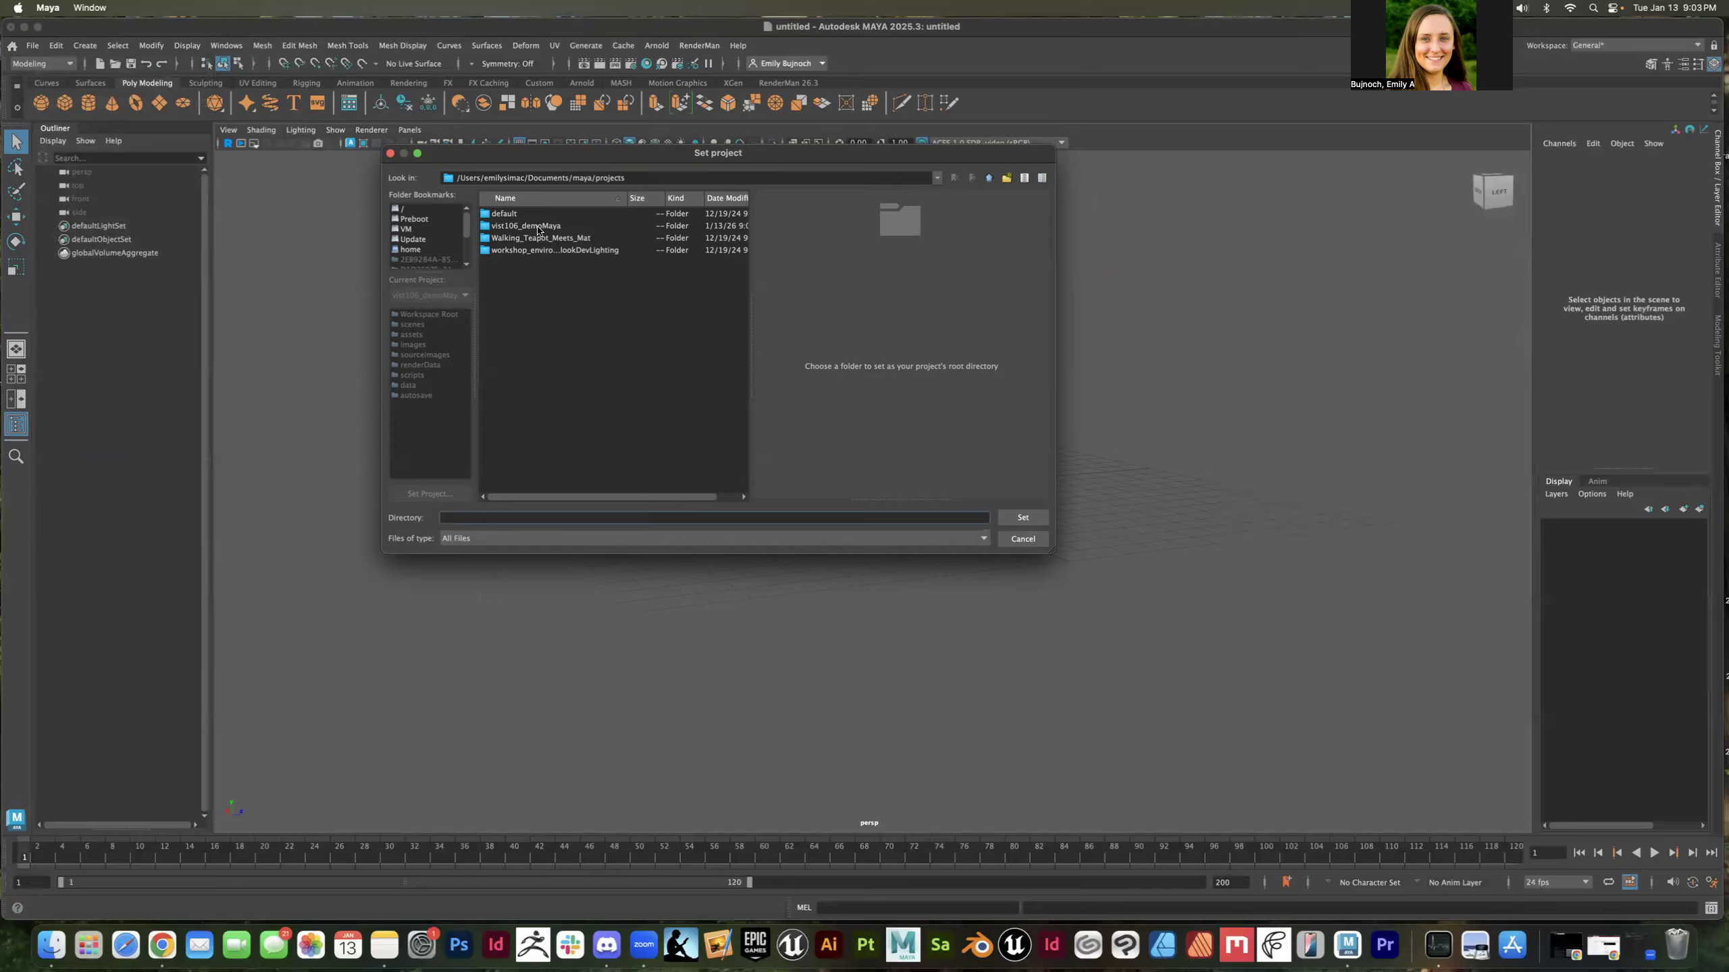
{"action": "left_click", "coordinate": [537, 227]}
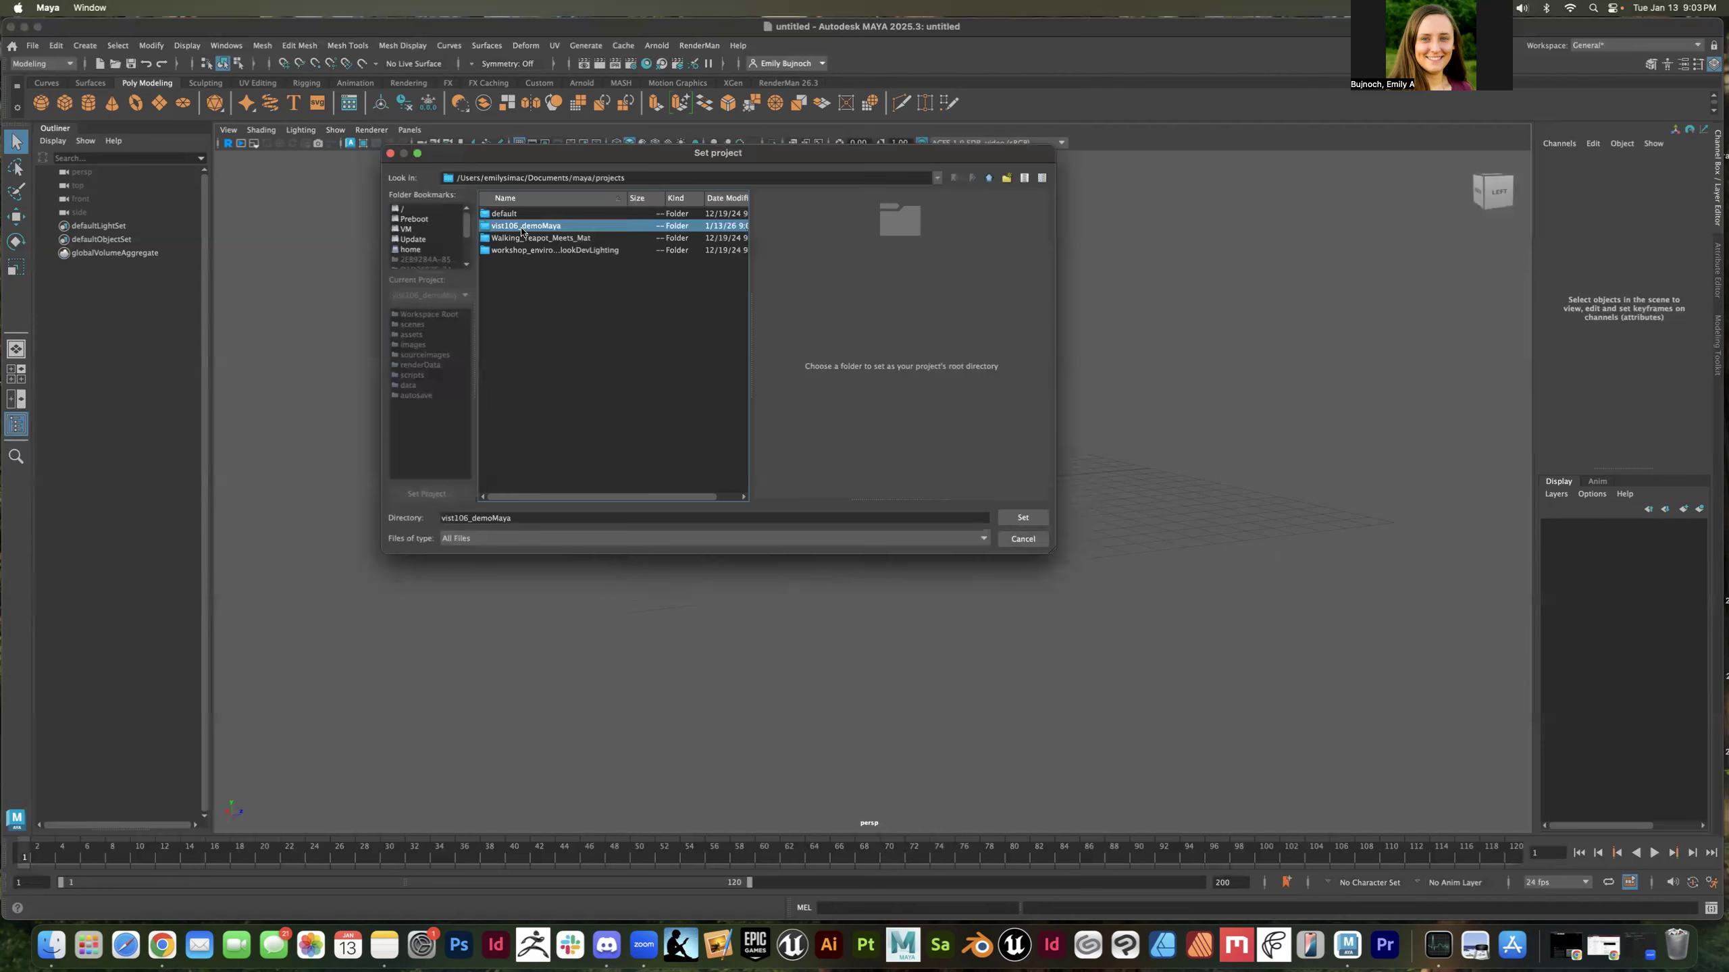
{"action": "left_click", "coordinate": [1023, 518]}
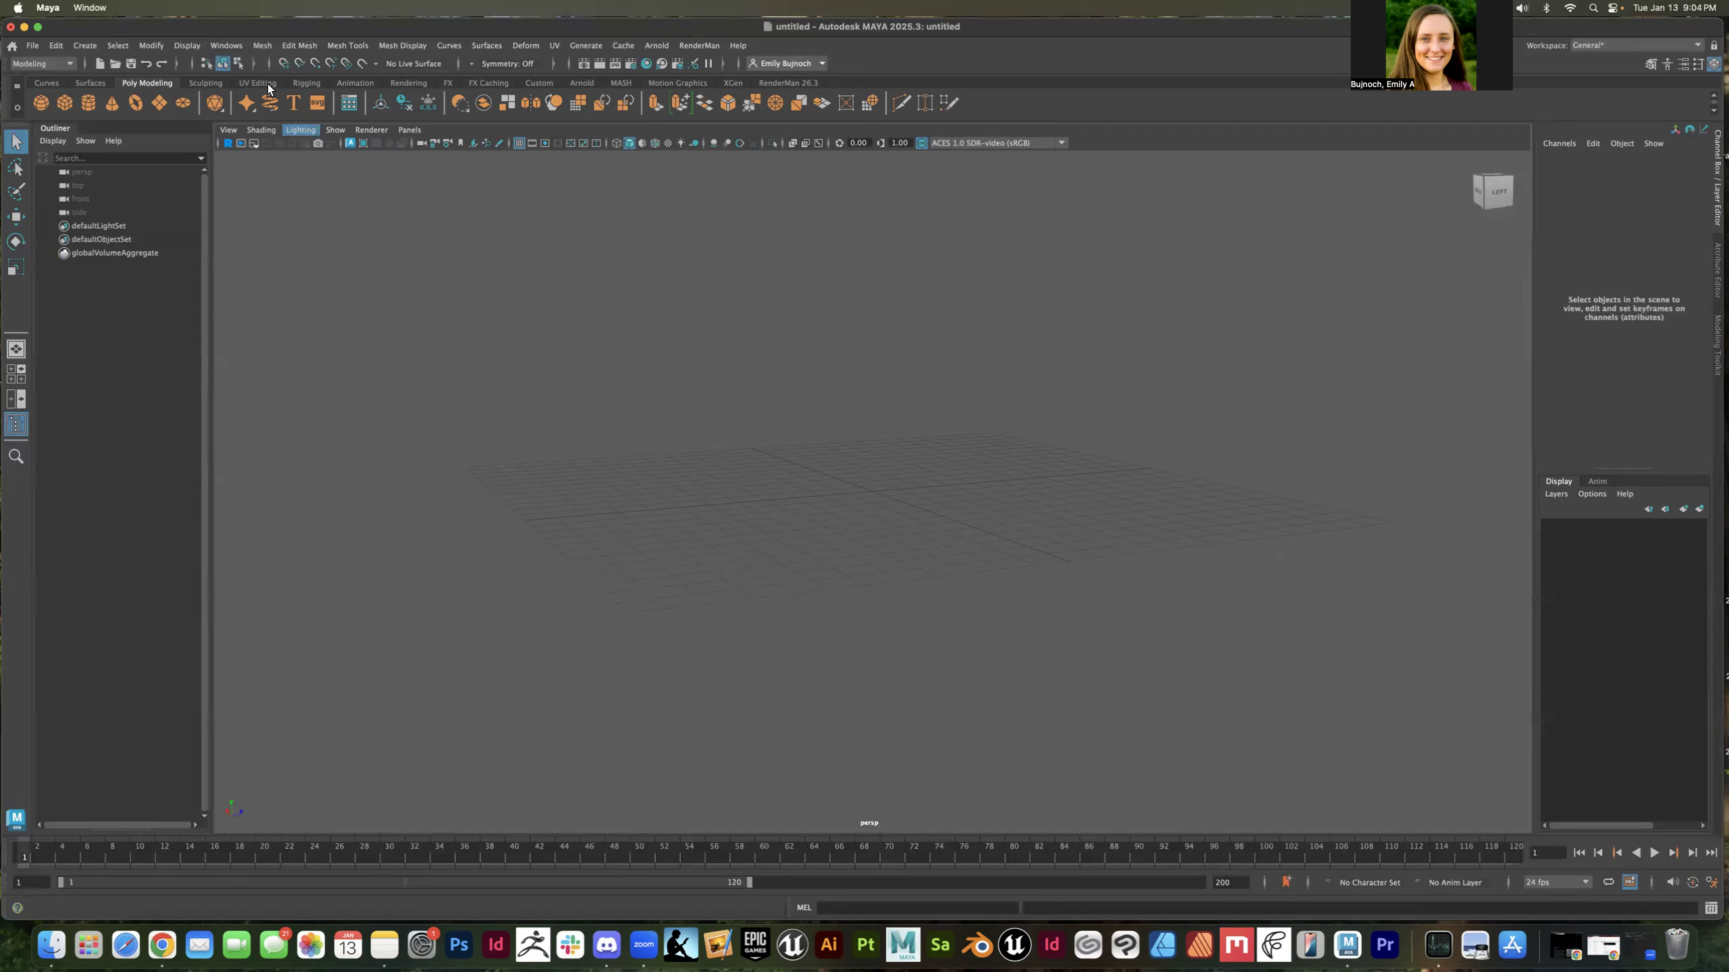
In the Files/Projects preferences, make sure AutoSave is enabled and set its interval to 15 minutes
{"action": "left_click", "coordinate": [237, 51]}
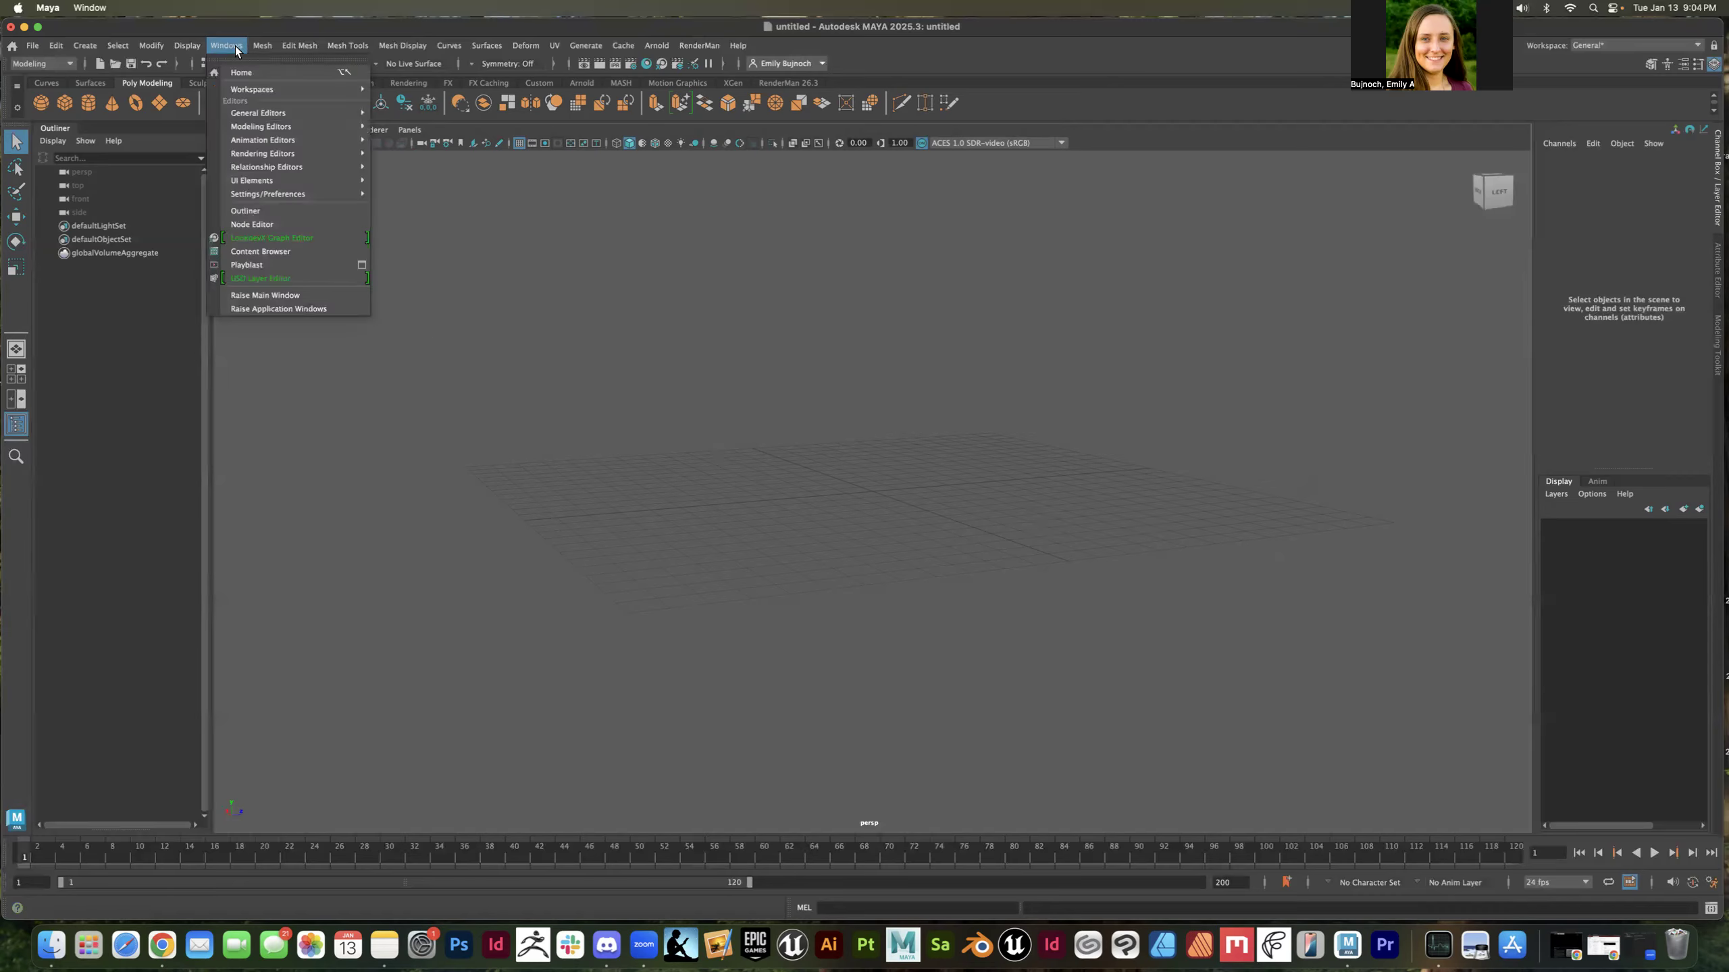
{"action": "mouse_move", "coordinate": [275, 197]}
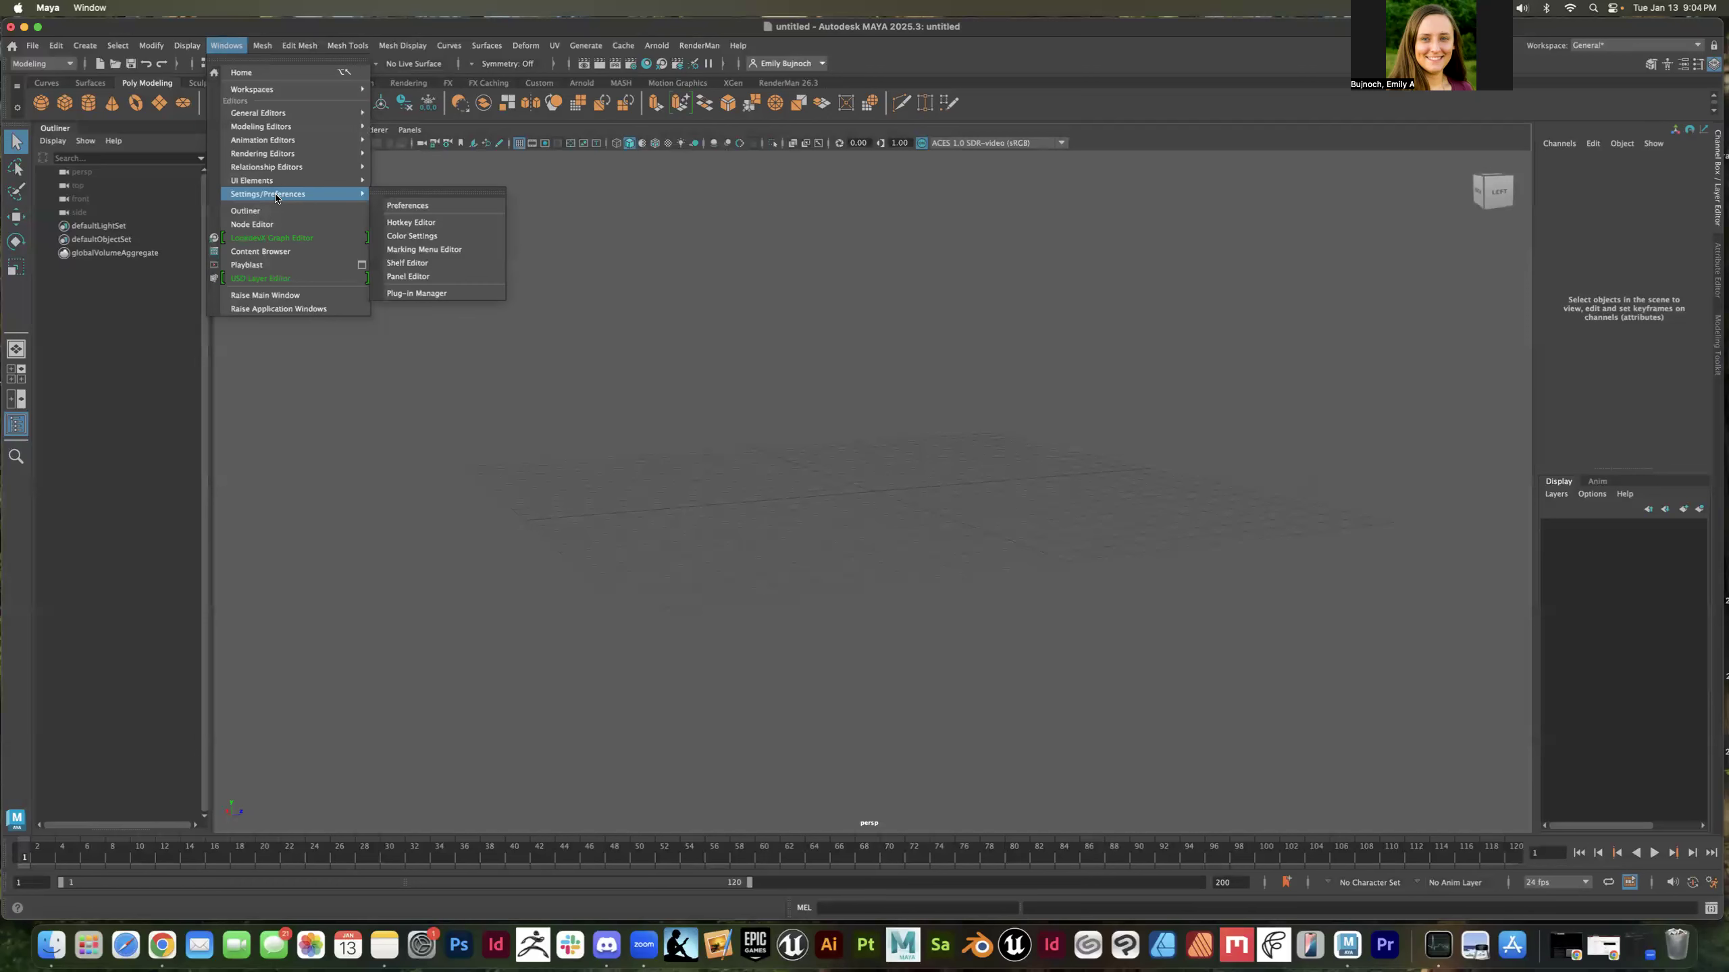
{"action": "left_click", "coordinate": [406, 205]}
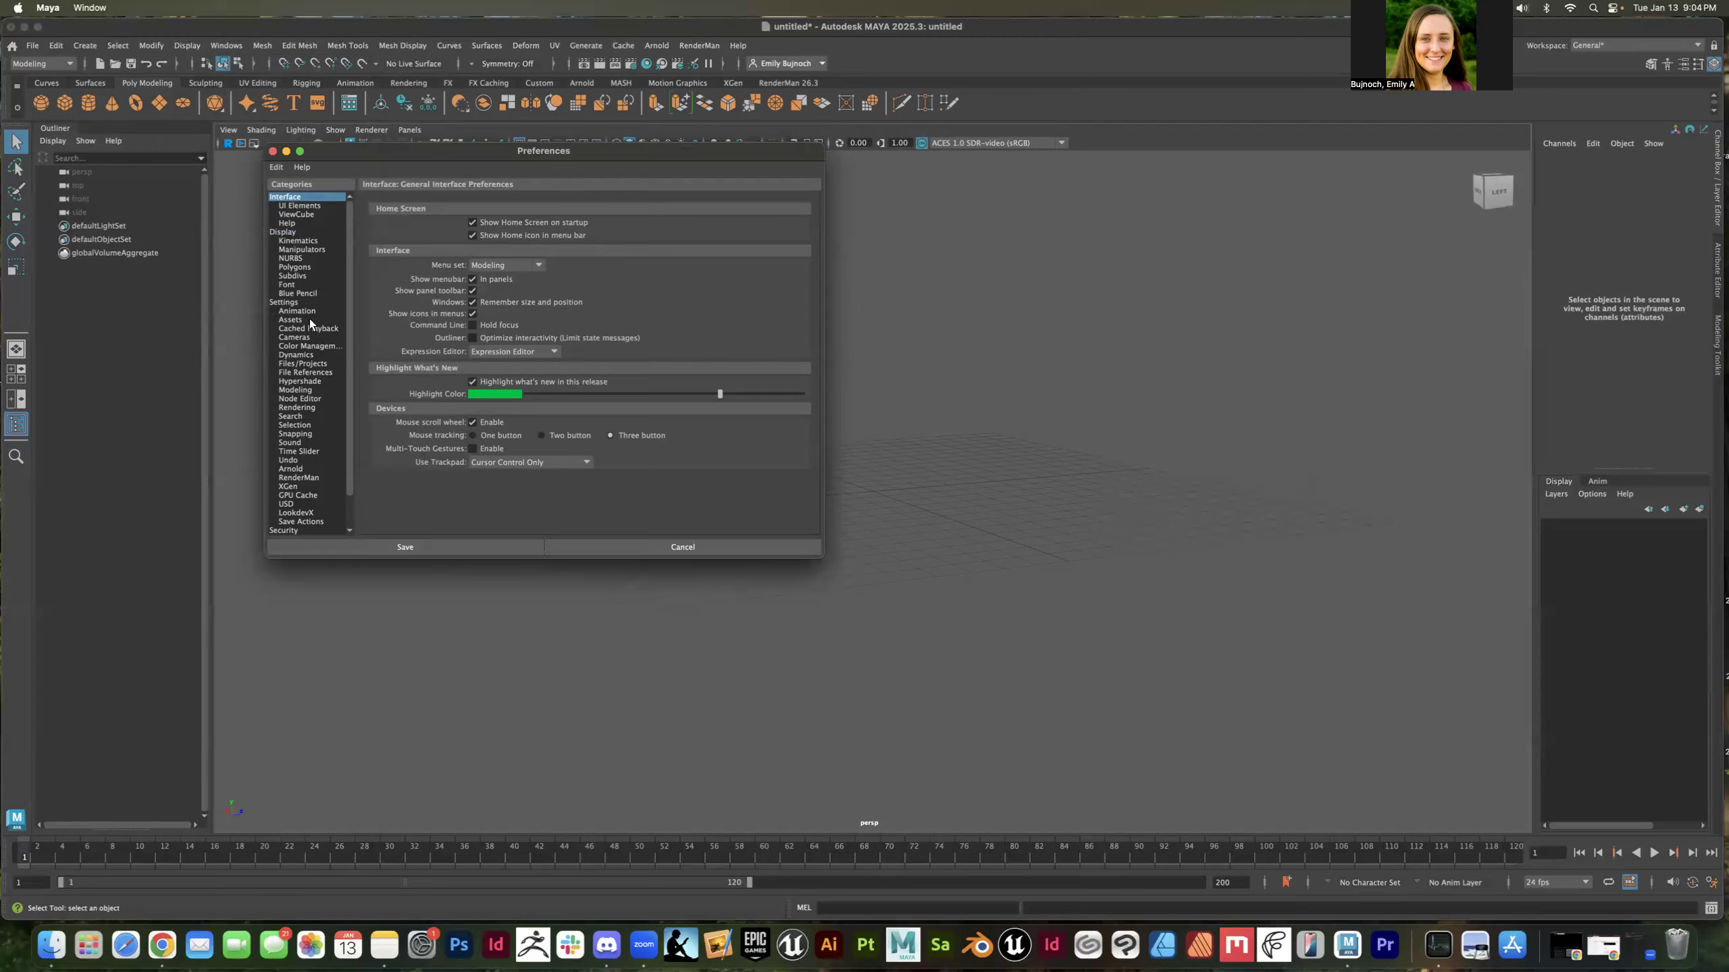
{"action": "left_click", "coordinate": [300, 303]}
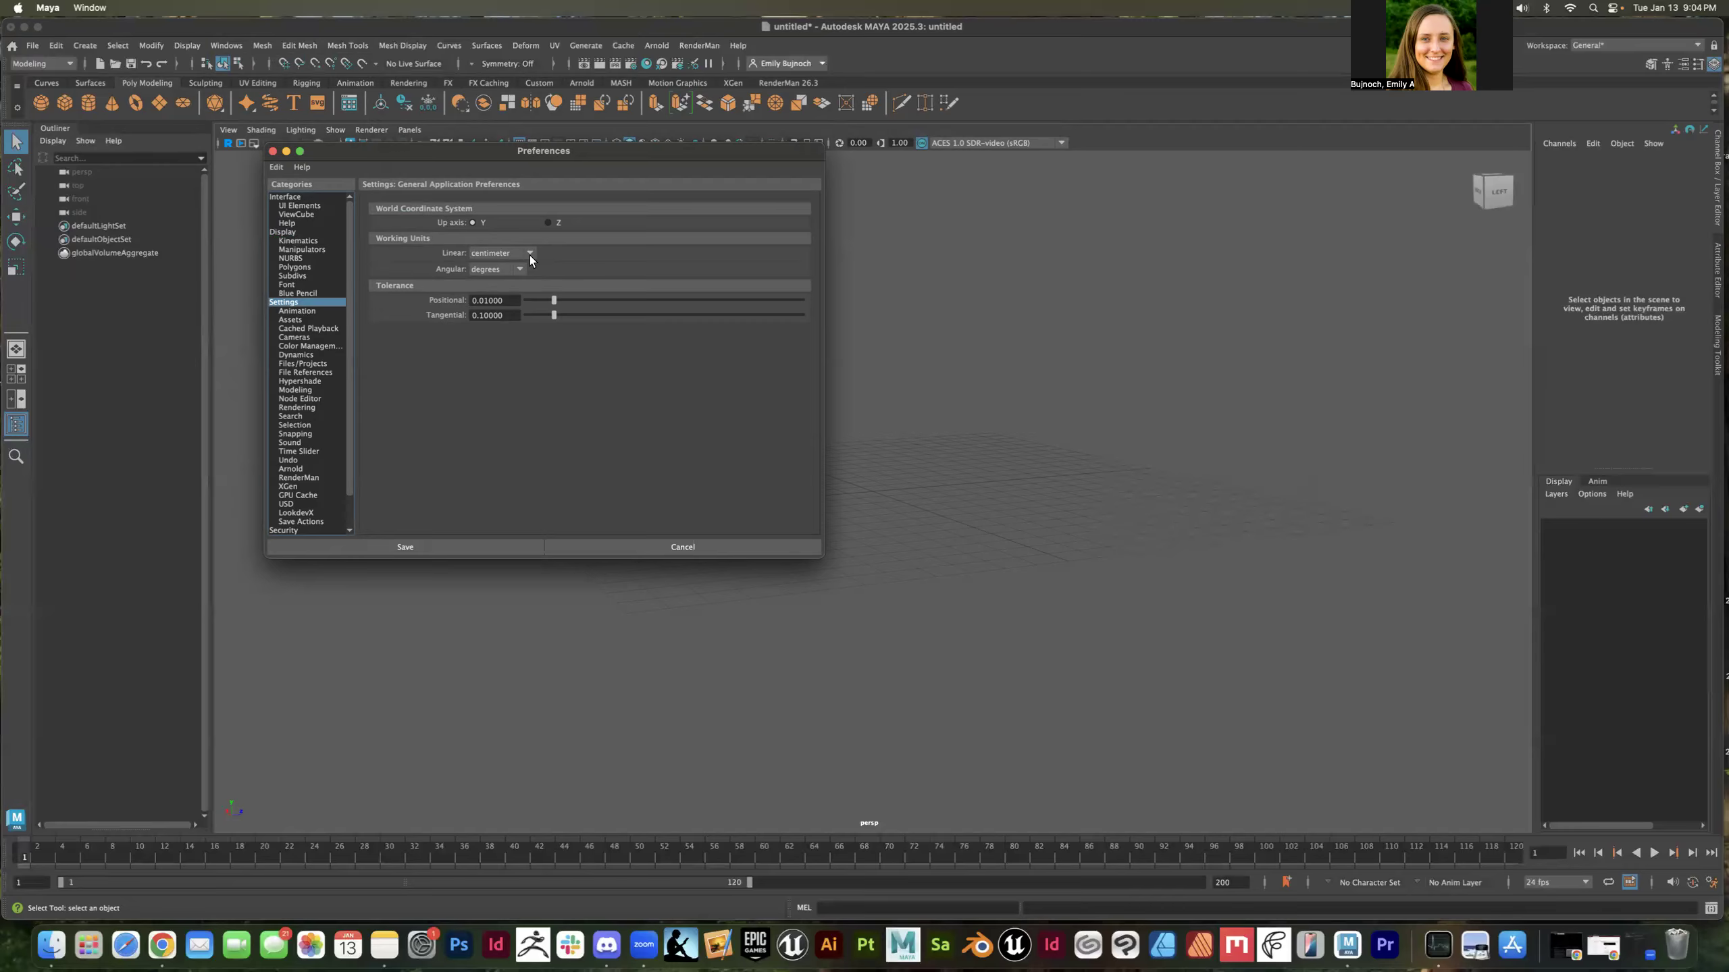
{"action": "left_click", "coordinate": [311, 364]}
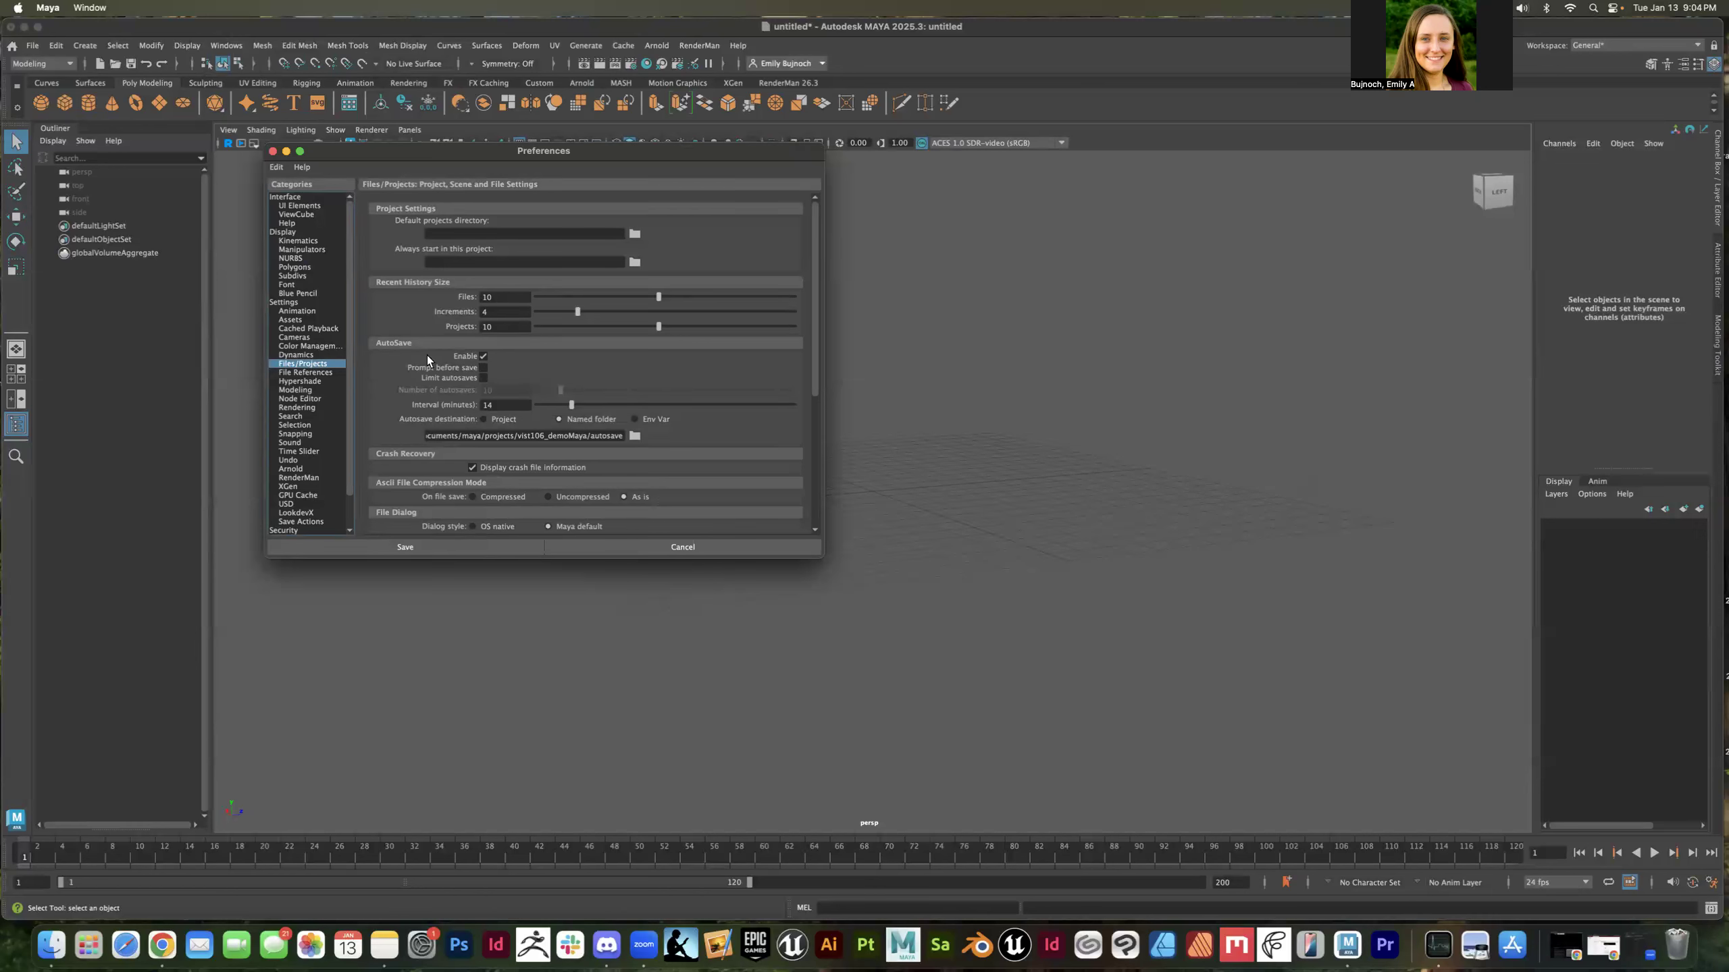
{"action": "left_click", "coordinate": [483, 355]}
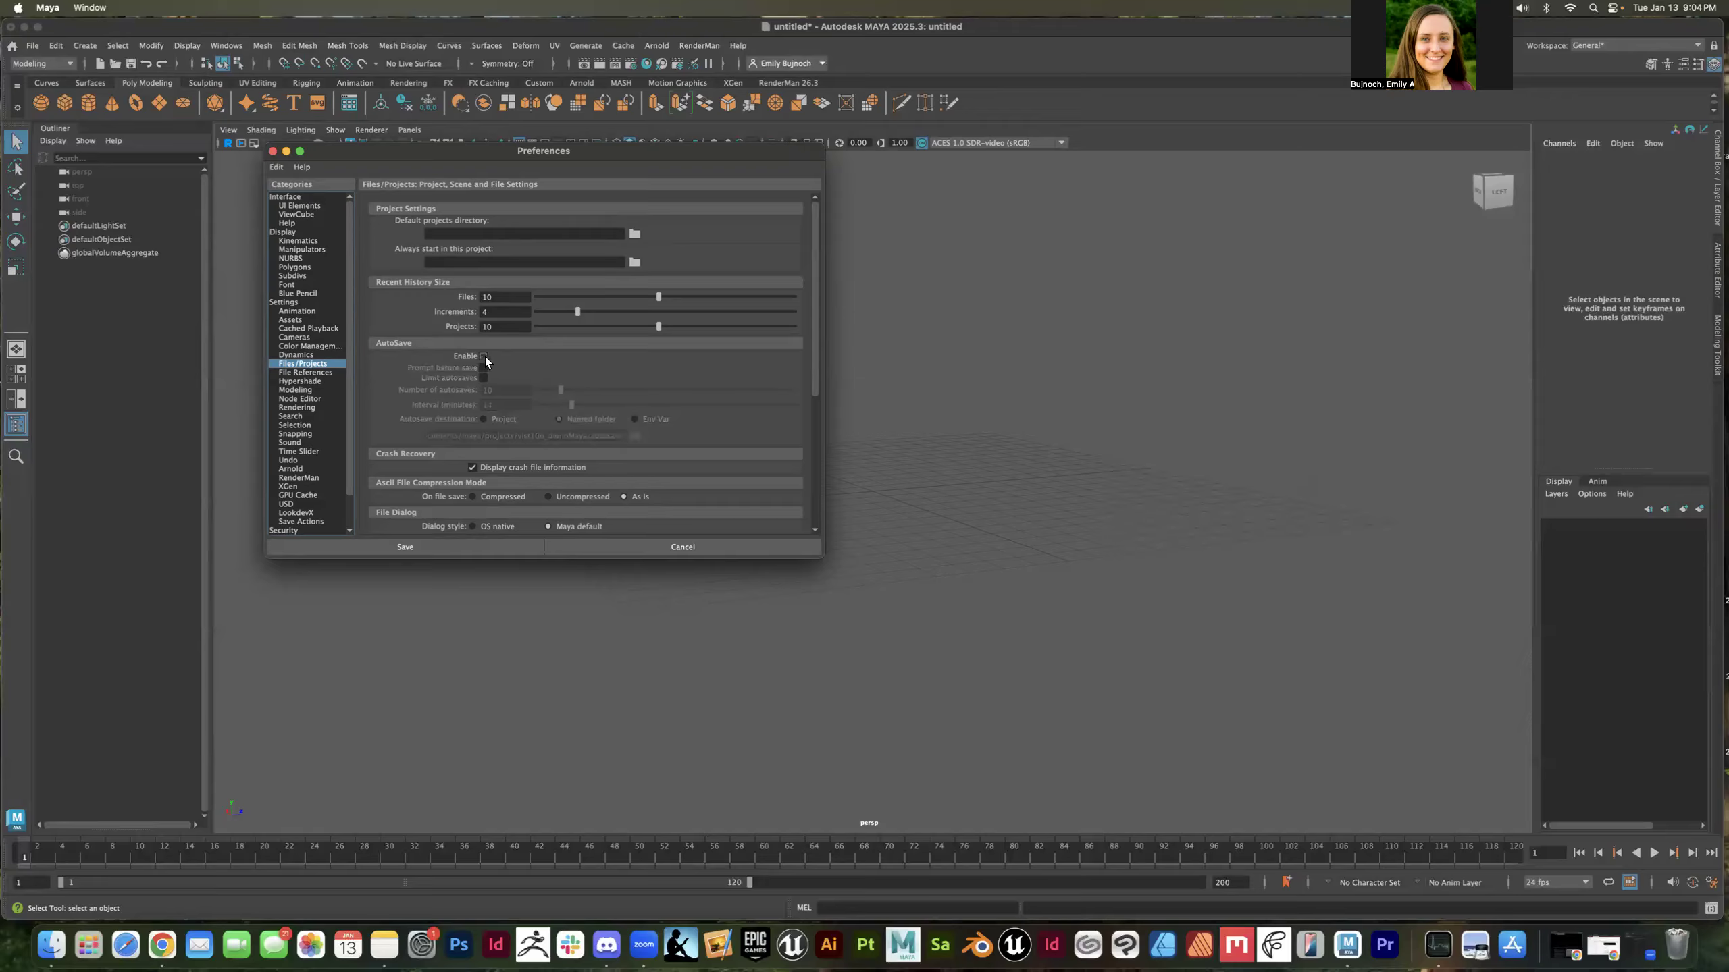
{"action": "left_click", "coordinate": [484, 356]}
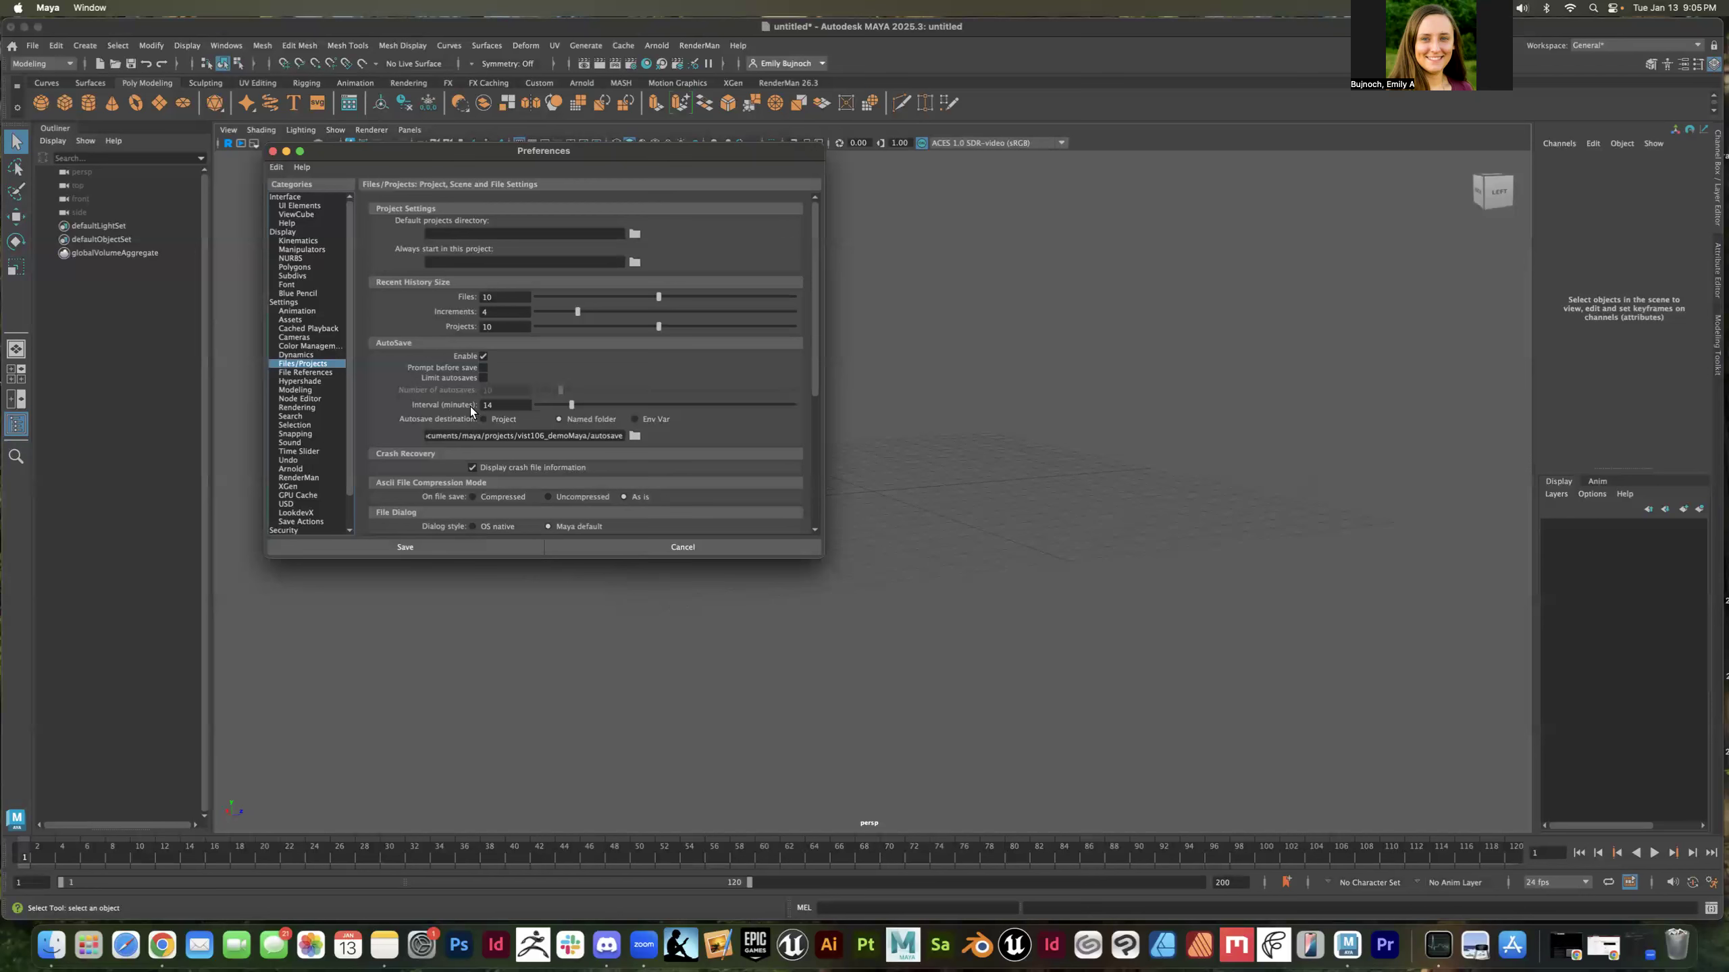
{"action": "left_click", "coordinate": [573, 405]}
Set the autosave destination to the named folder autosave inside vist106_demoMaya and save the preferences
{"action": "left_click", "coordinate": [484, 420]}
{"action": "left_click", "coordinate": [558, 419]}
{"action": "left_click", "coordinate": [634, 435]}
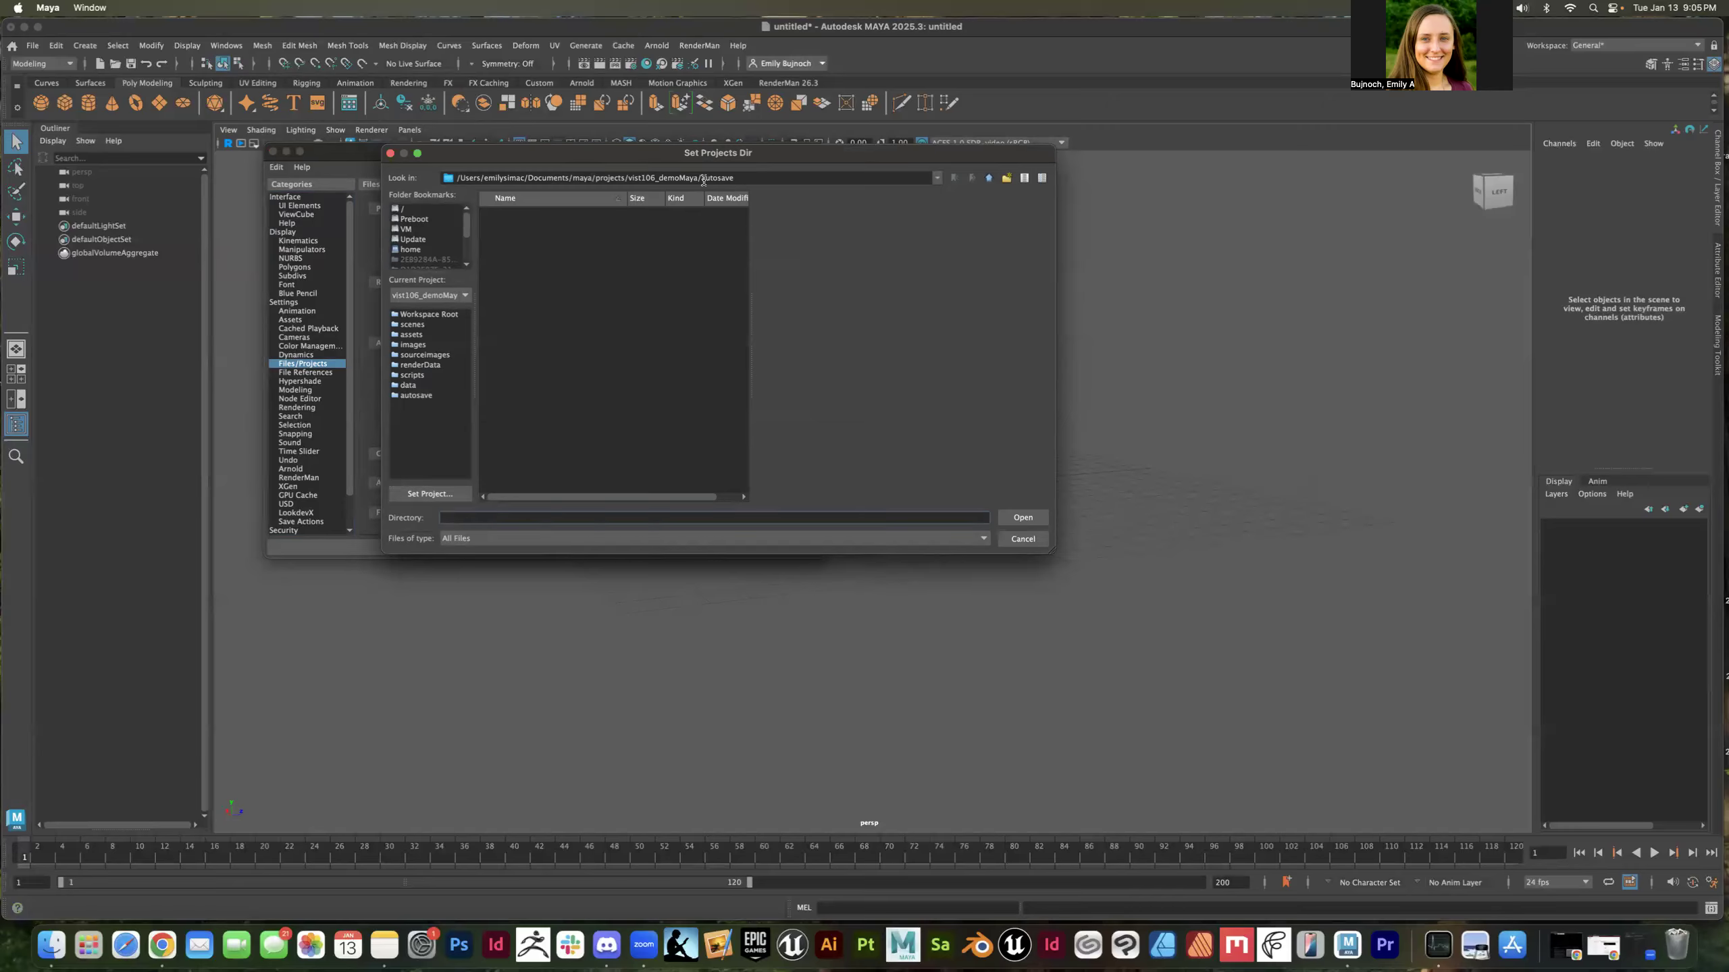
{"action": "left_click", "coordinate": [989, 178]}
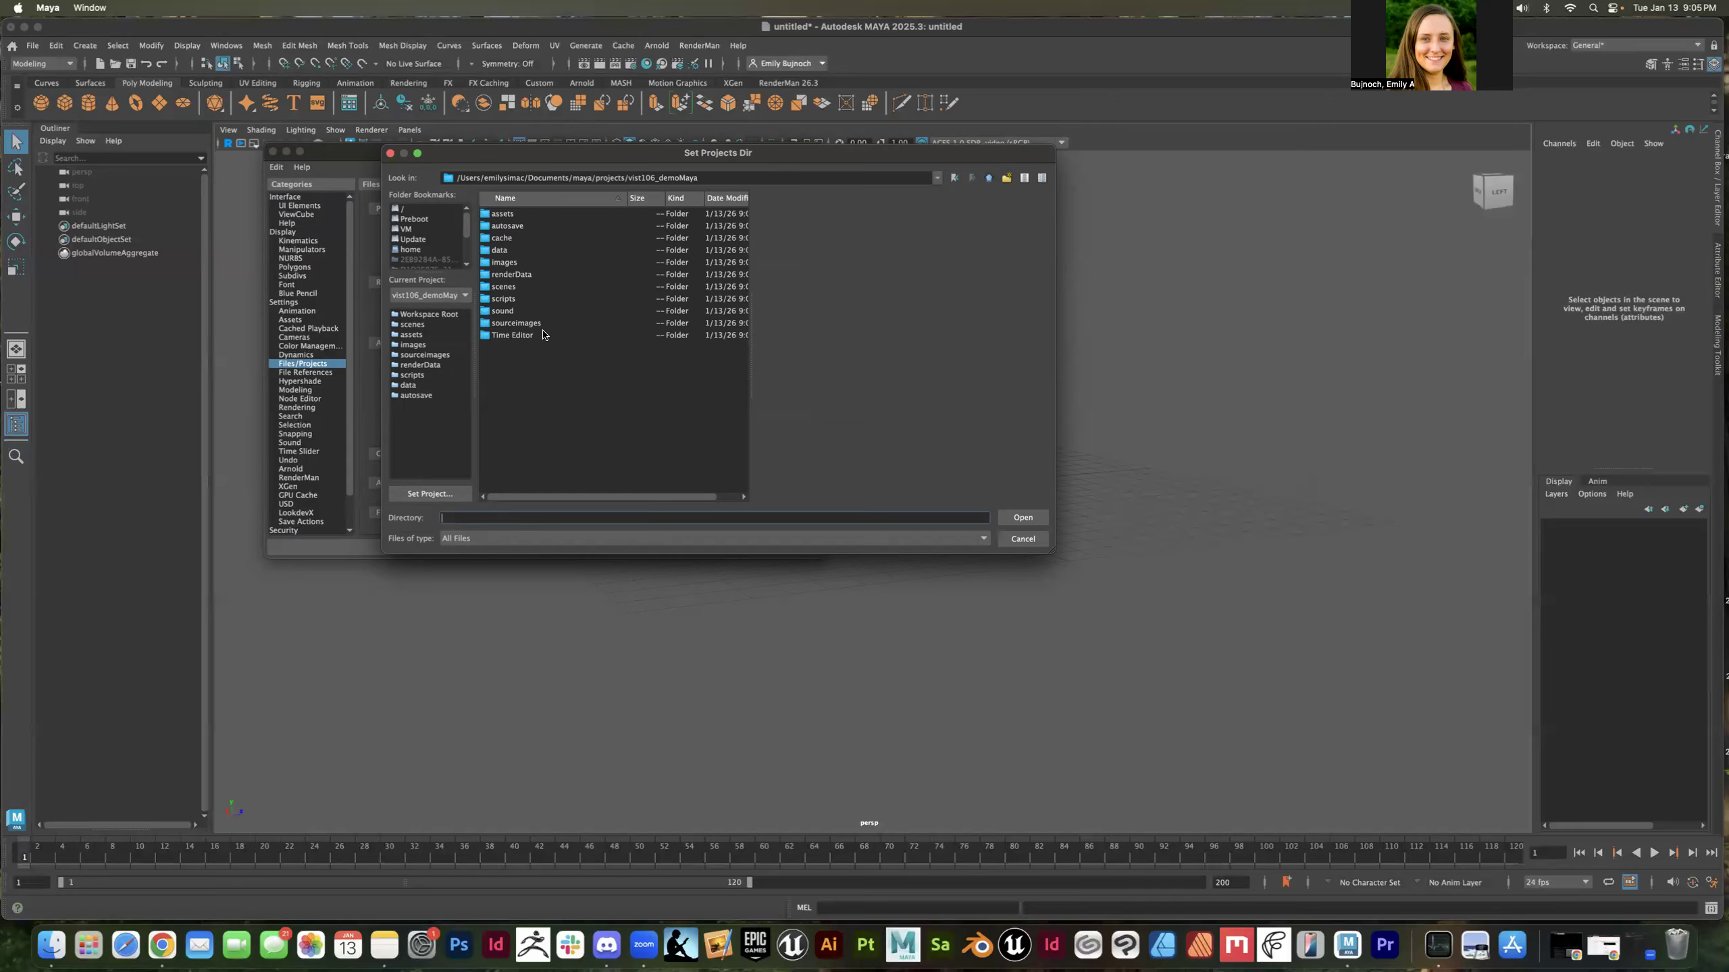
{"action": "left_click", "coordinate": [513, 228]}
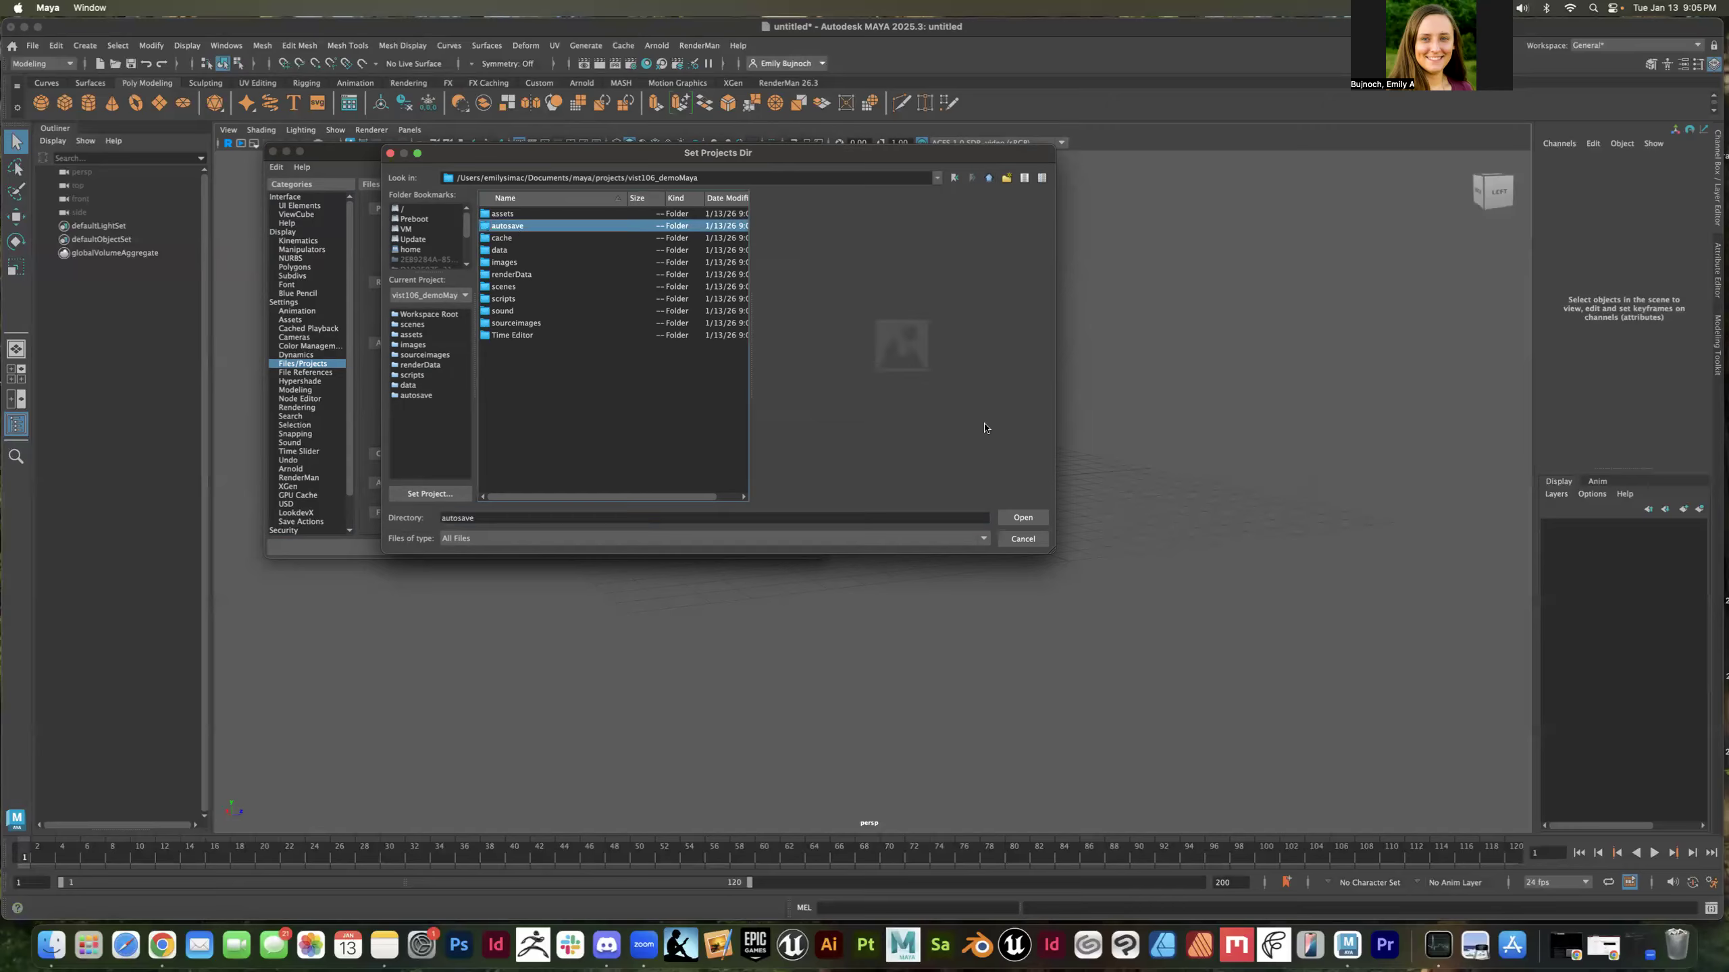
{"action": "left_click", "coordinate": [1032, 518]}
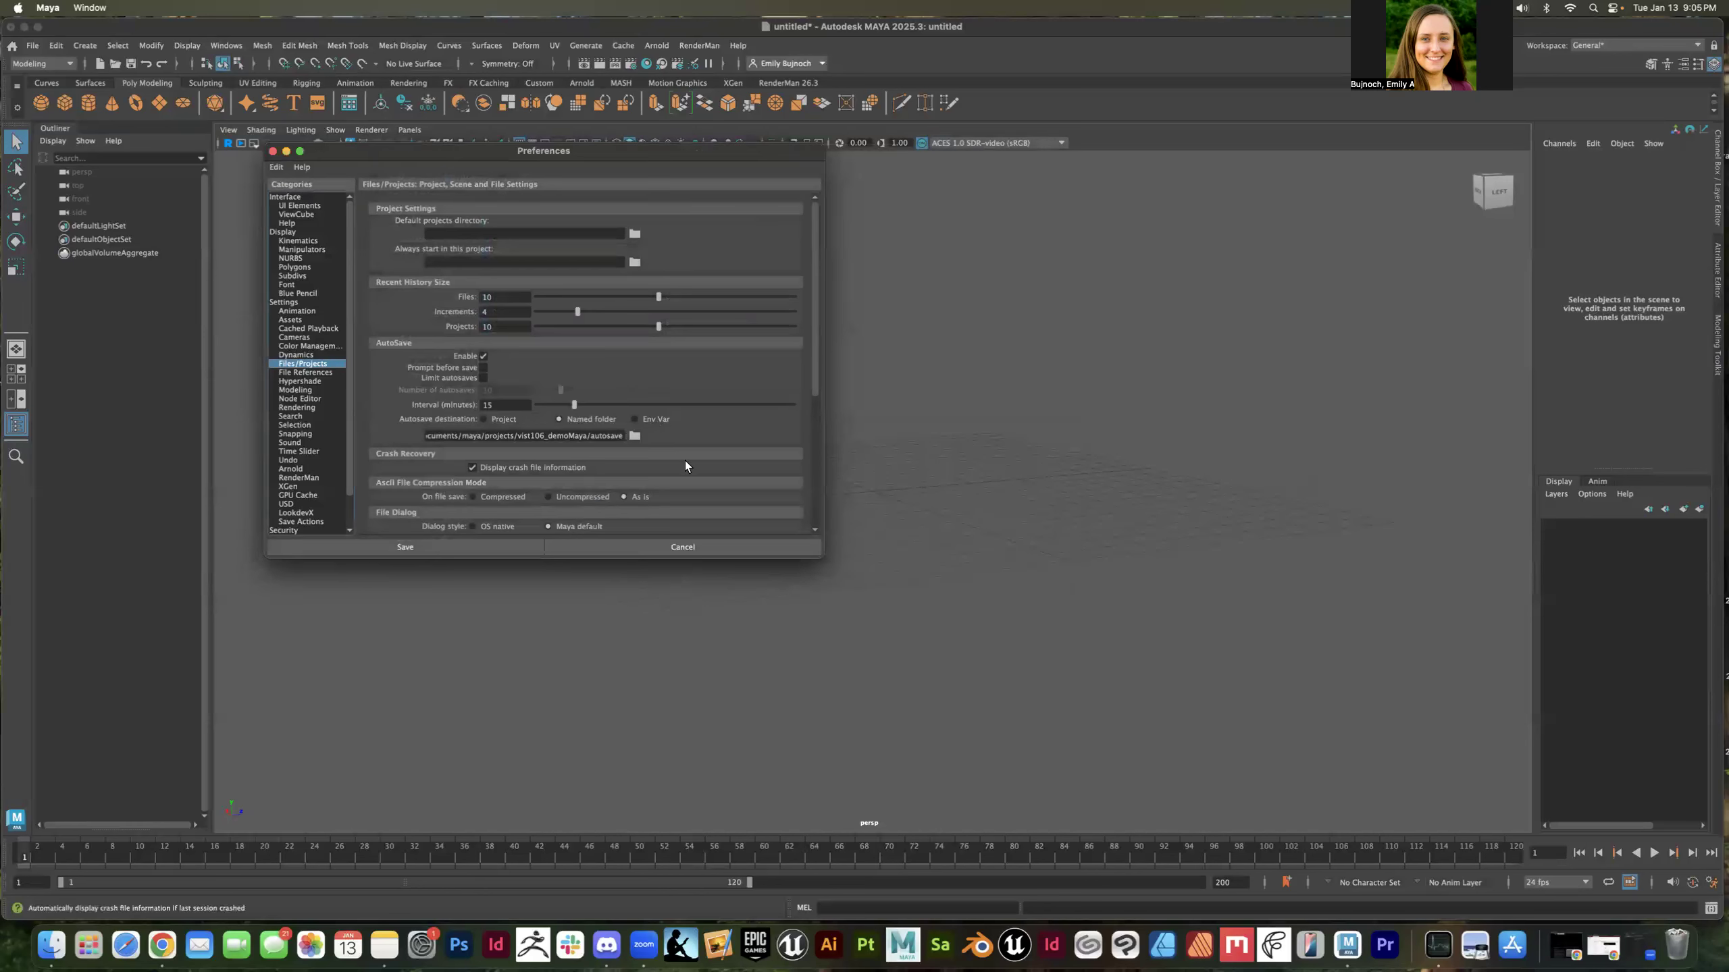
{"action": "scroll", "coordinate": [685, 462], "scroll_direction": "down", "scroll_amount": 5}
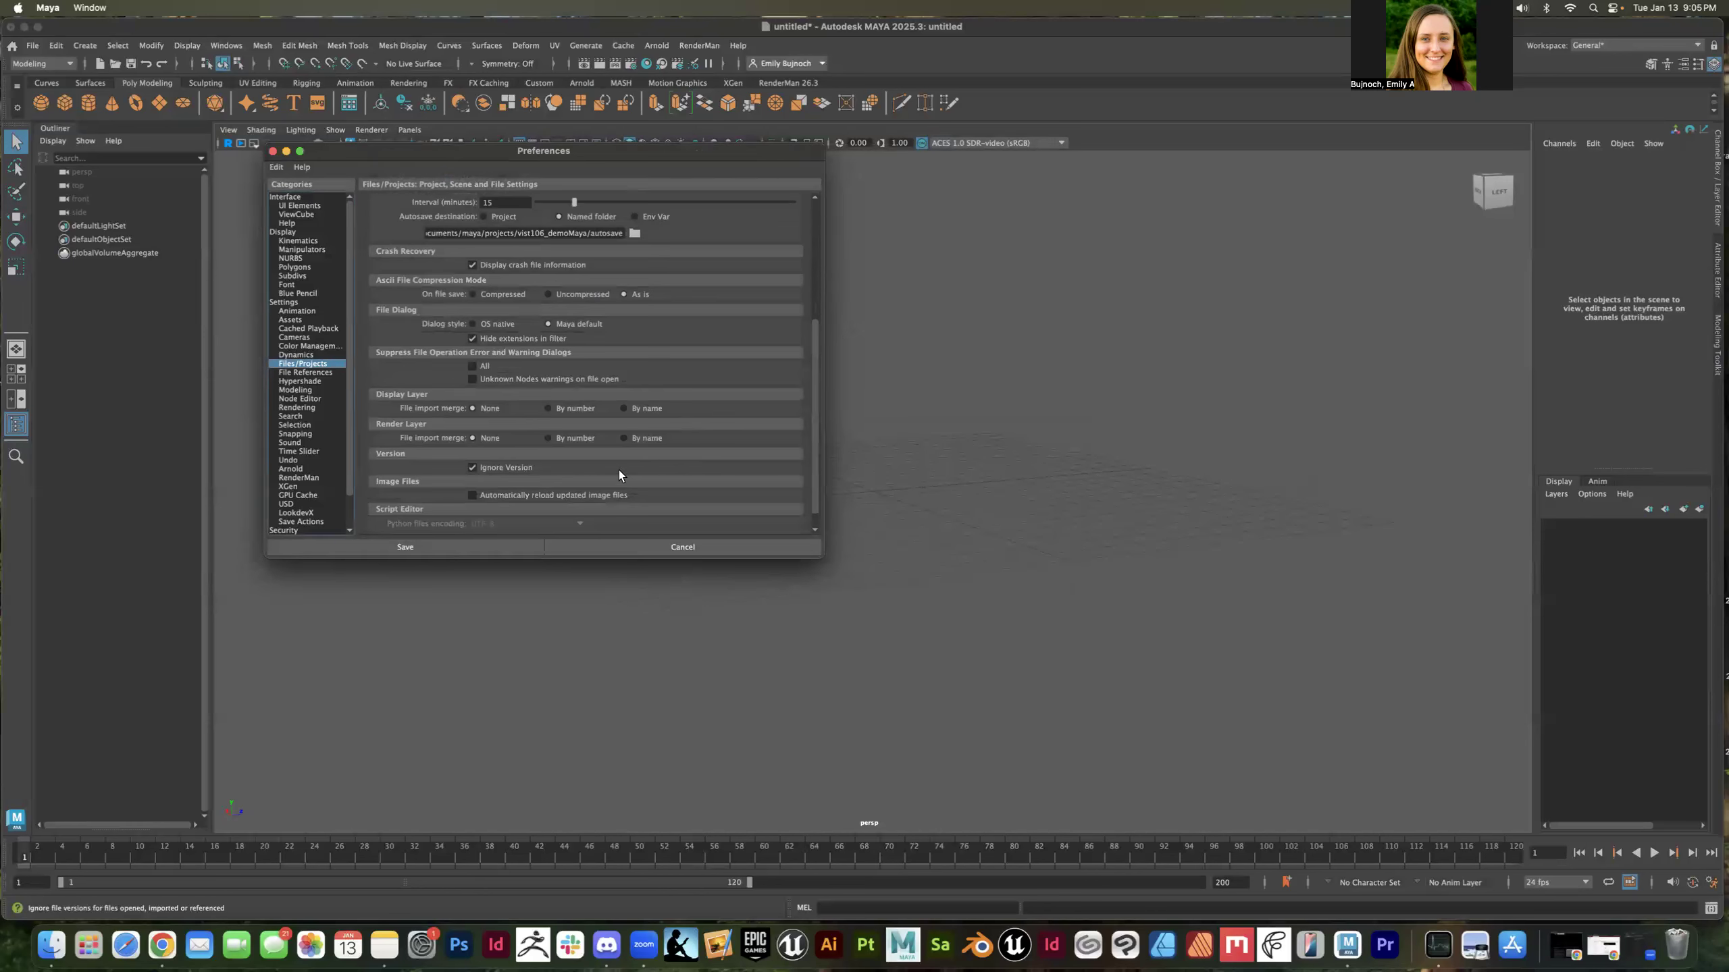
{"action": "left_click", "coordinate": [448, 545]}
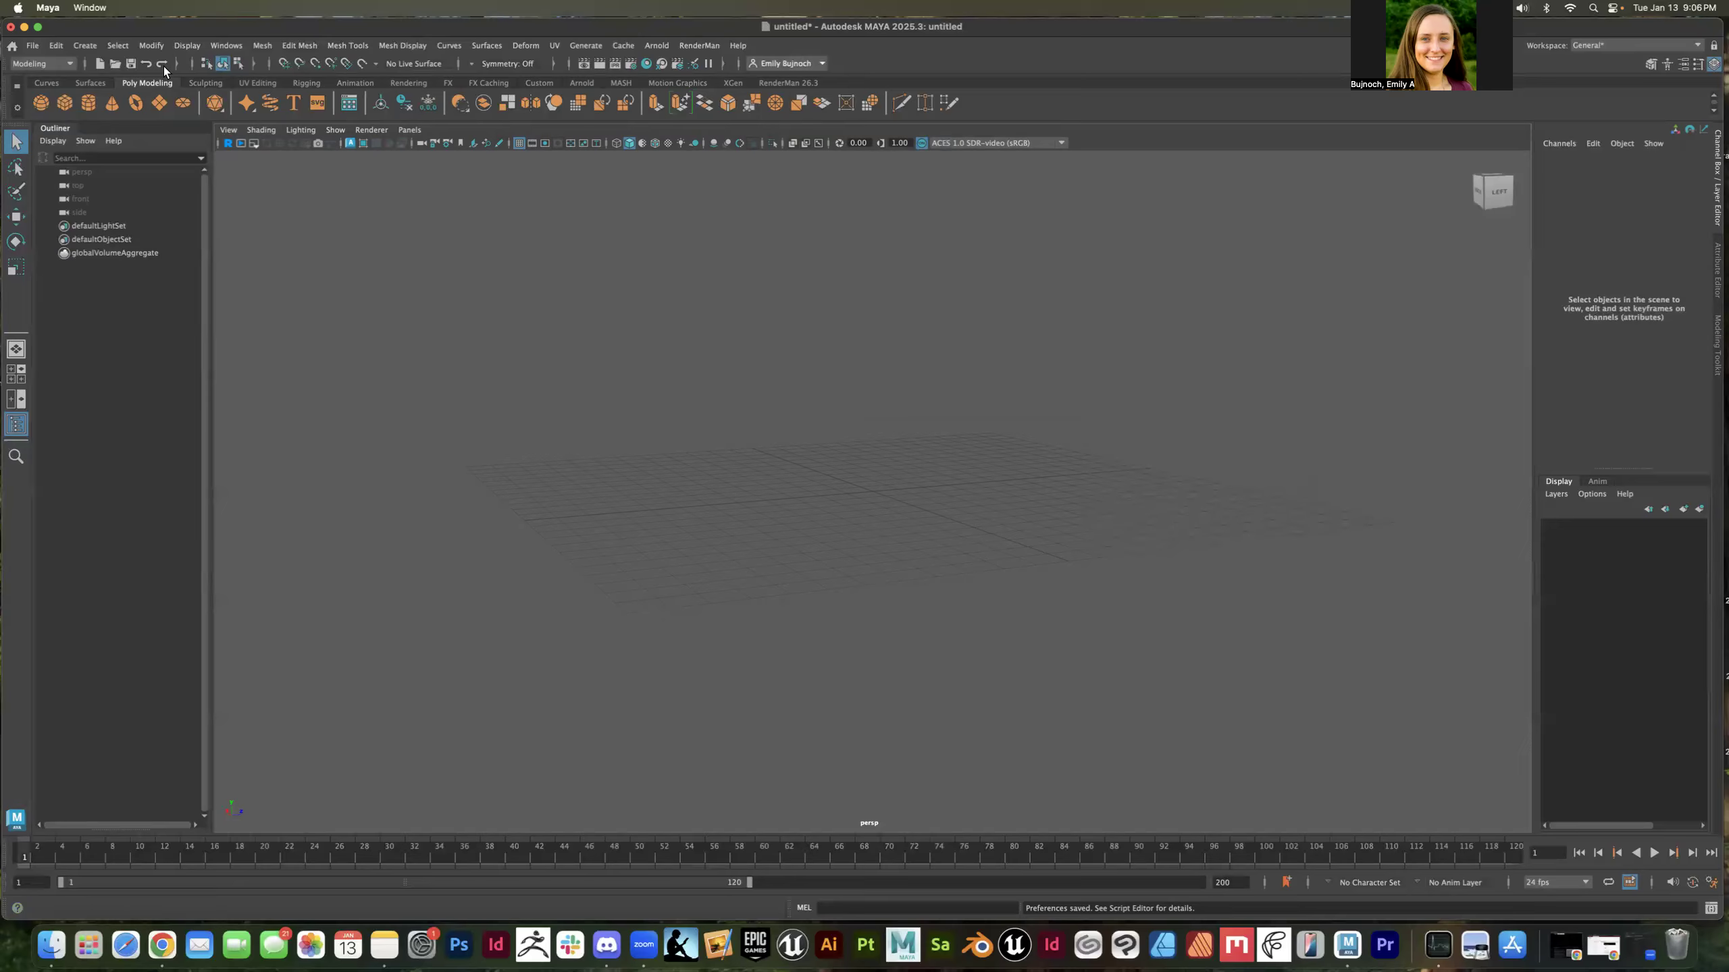
Browse the Surfaces and Curves shelves, and create a polygon sphere at the origin from the Poly Modeling shelf
{"action": "left_click", "coordinate": [90, 83]}
{"action": "left_click", "coordinate": [46, 82]}
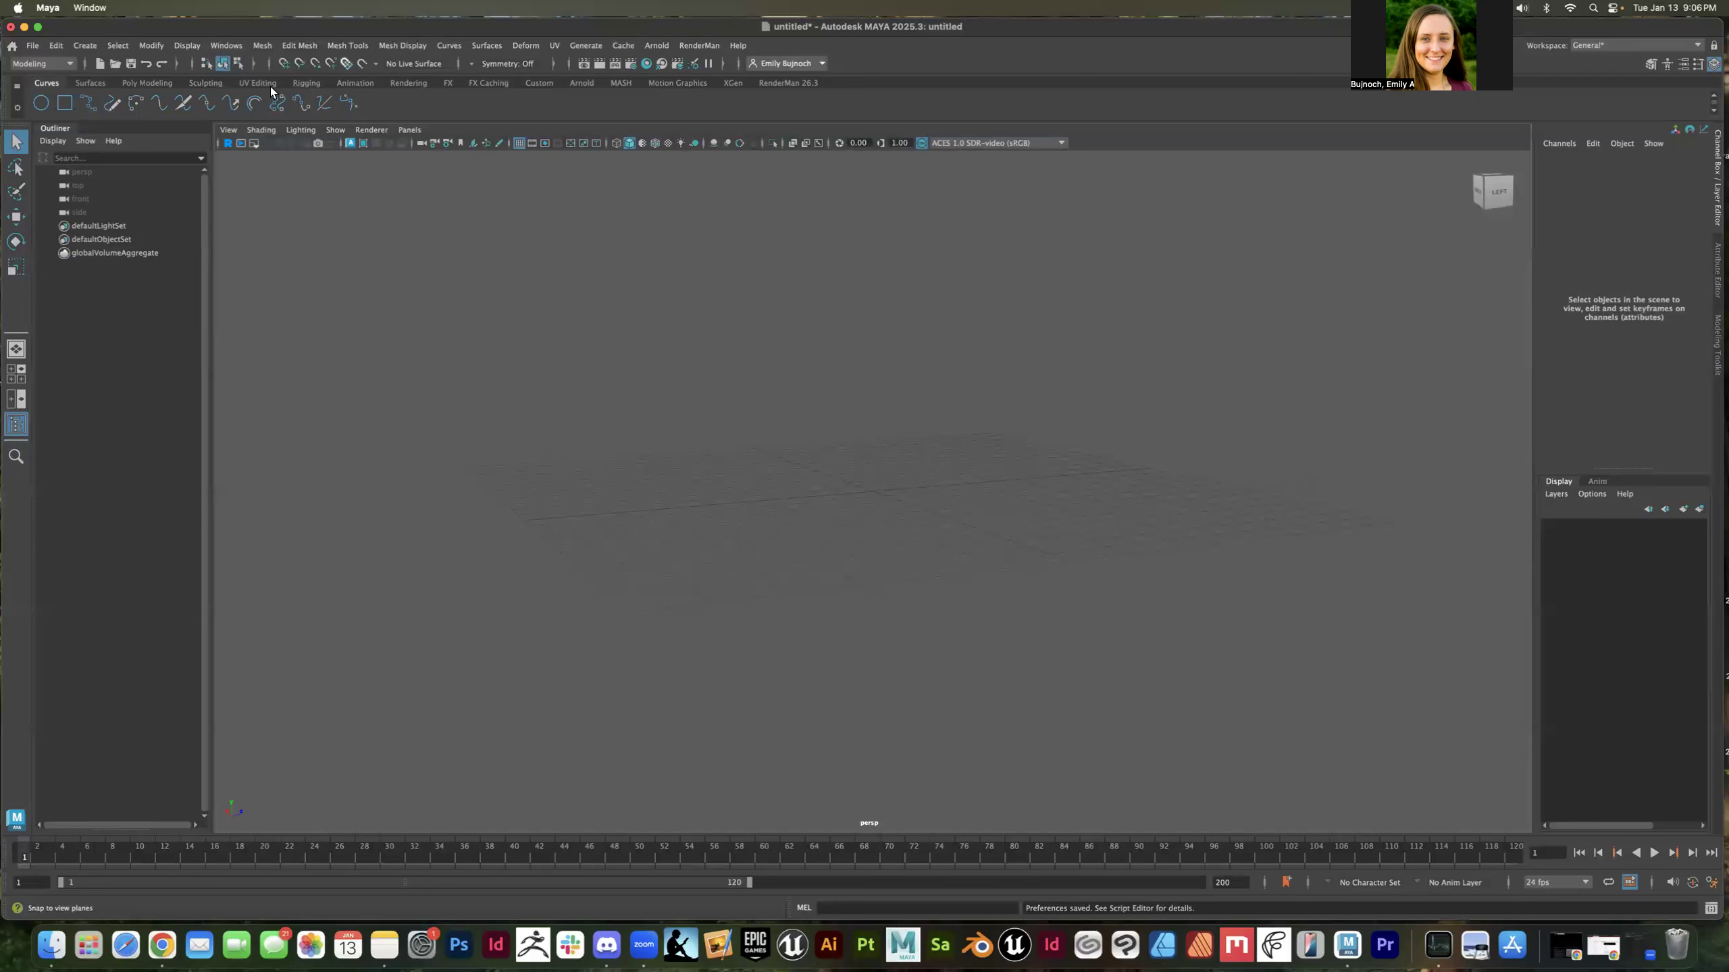
{"action": "left_click", "coordinate": [137, 84]}
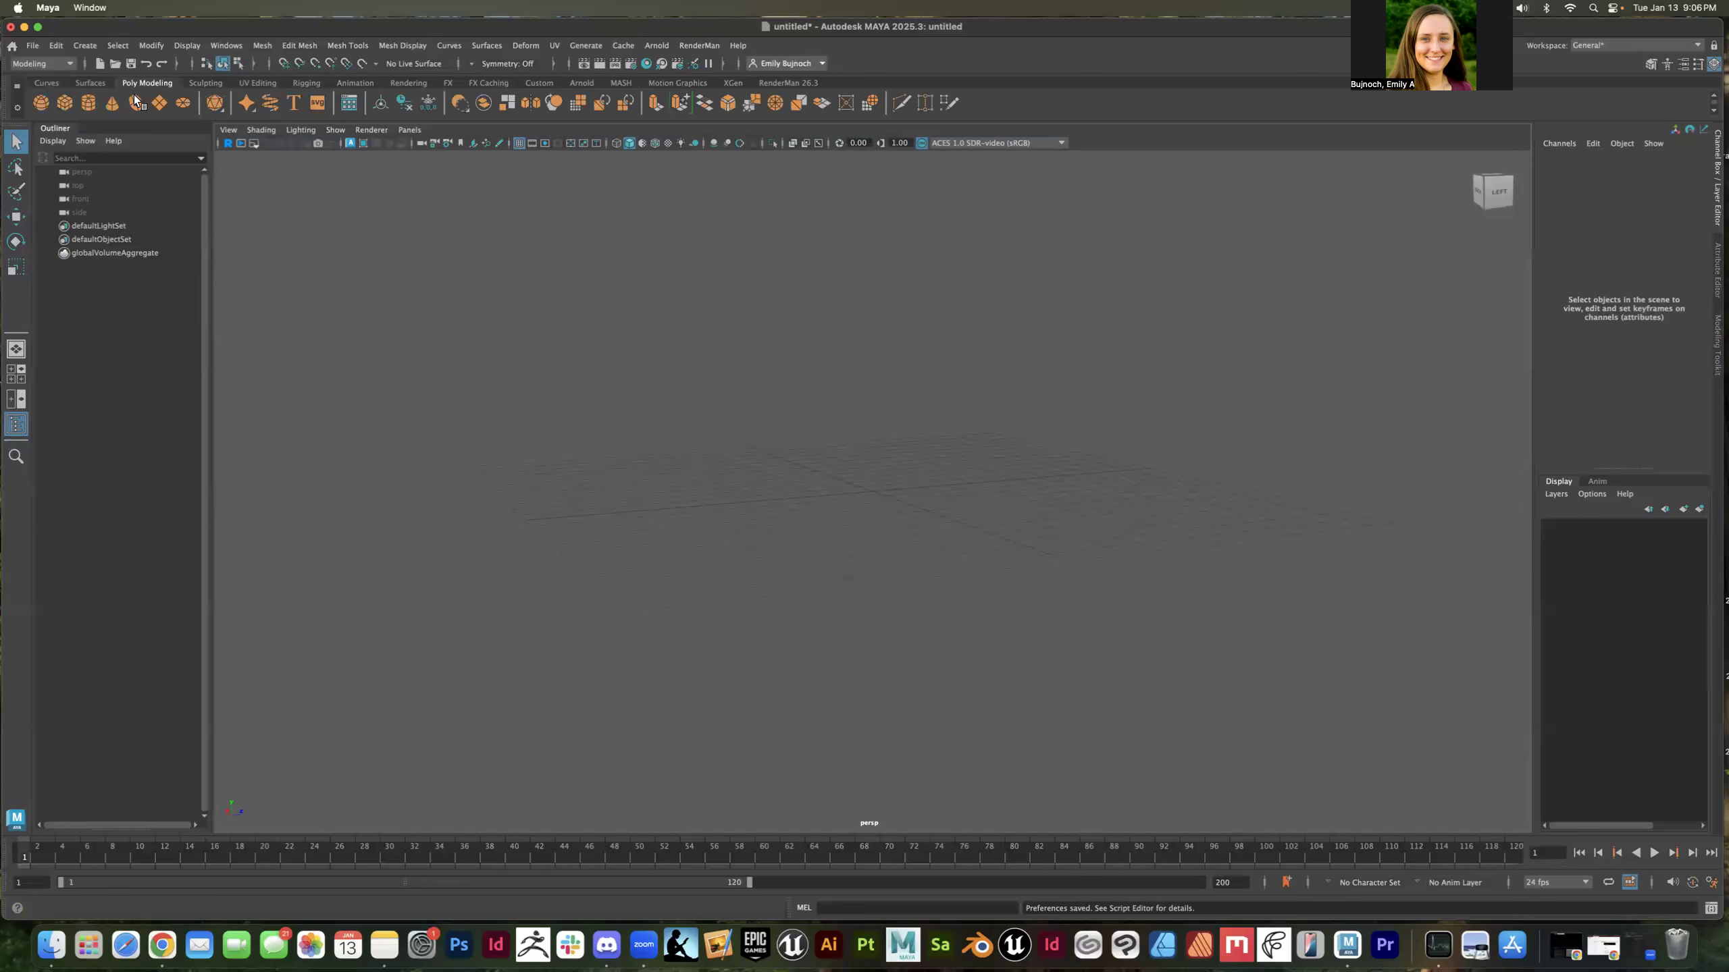
{"action": "left_click", "coordinate": [40, 101]}
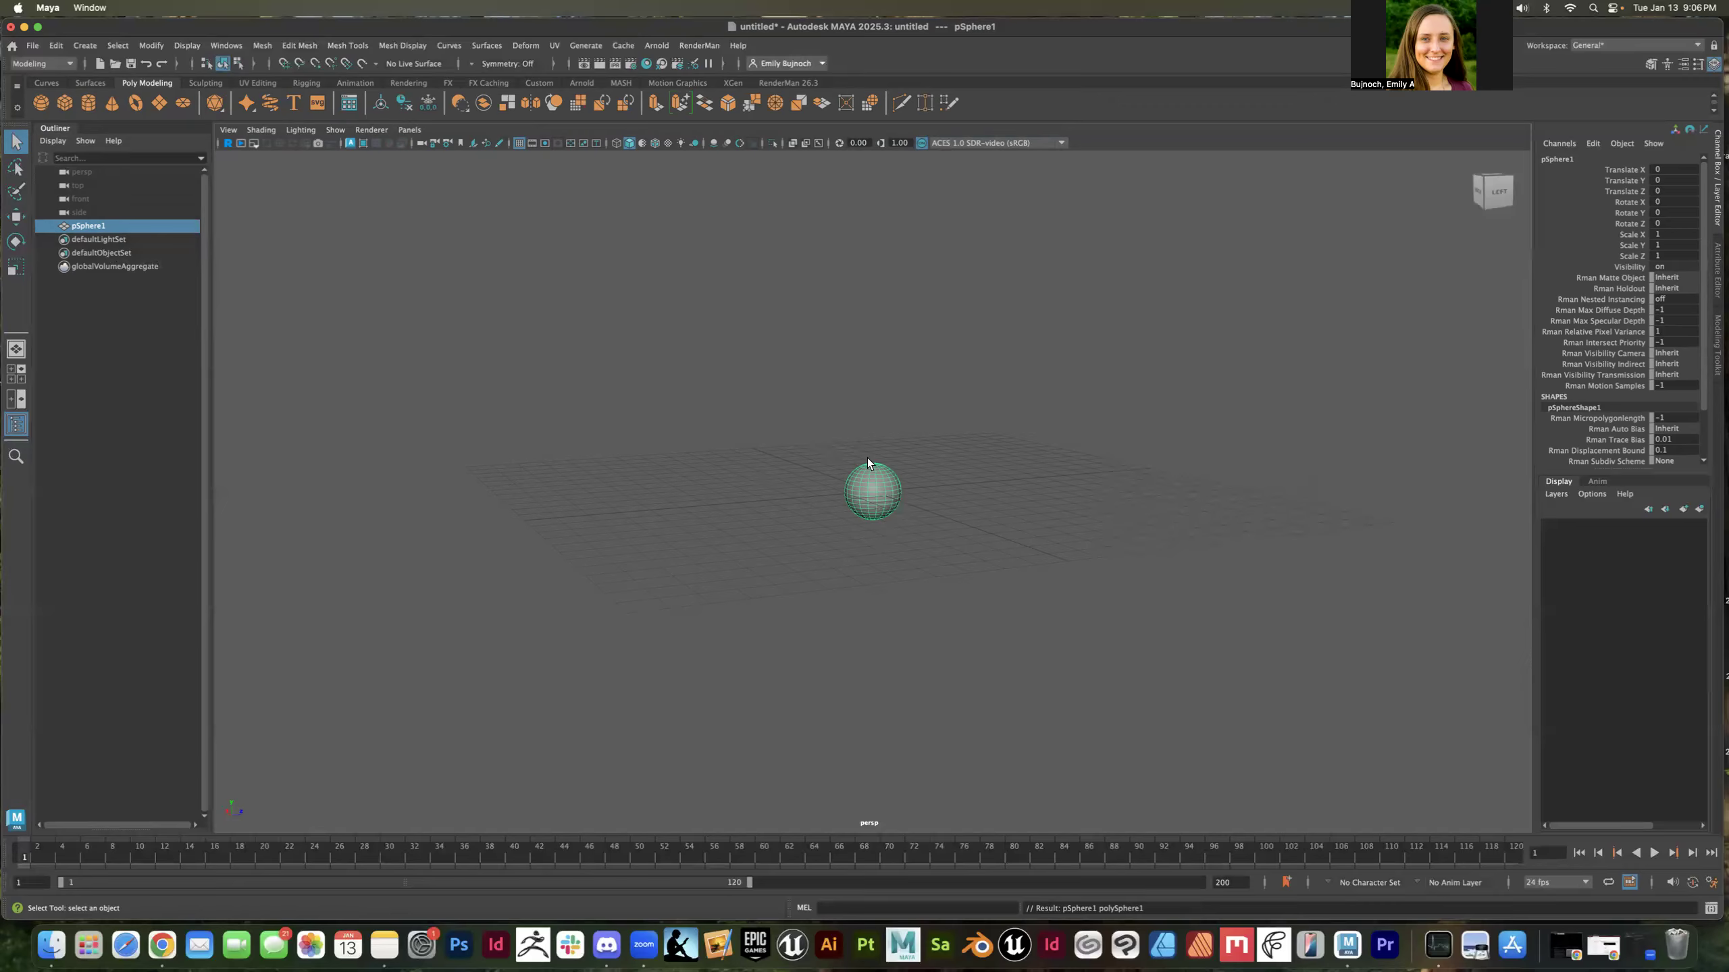
{"action": "left_click", "coordinate": [1052, 359]}
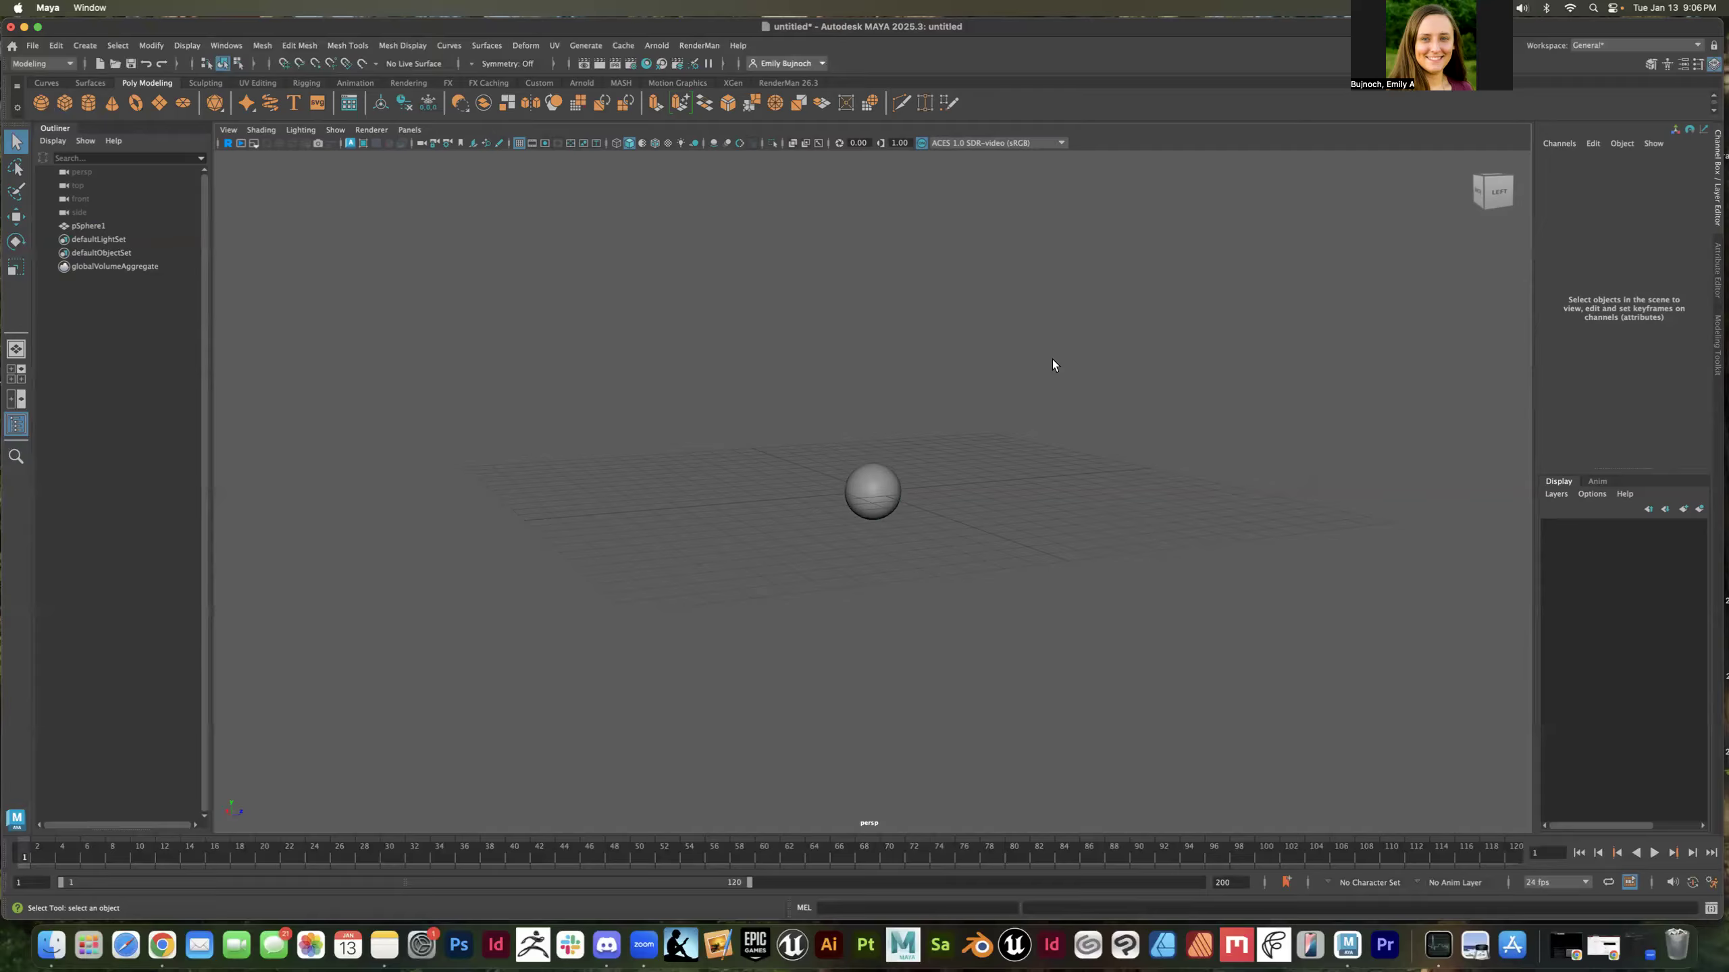
Frame the sphere in the perspective view, then practise orbiting around it and zooming in and out
{"action": "left_click", "coordinate": [890, 490]}
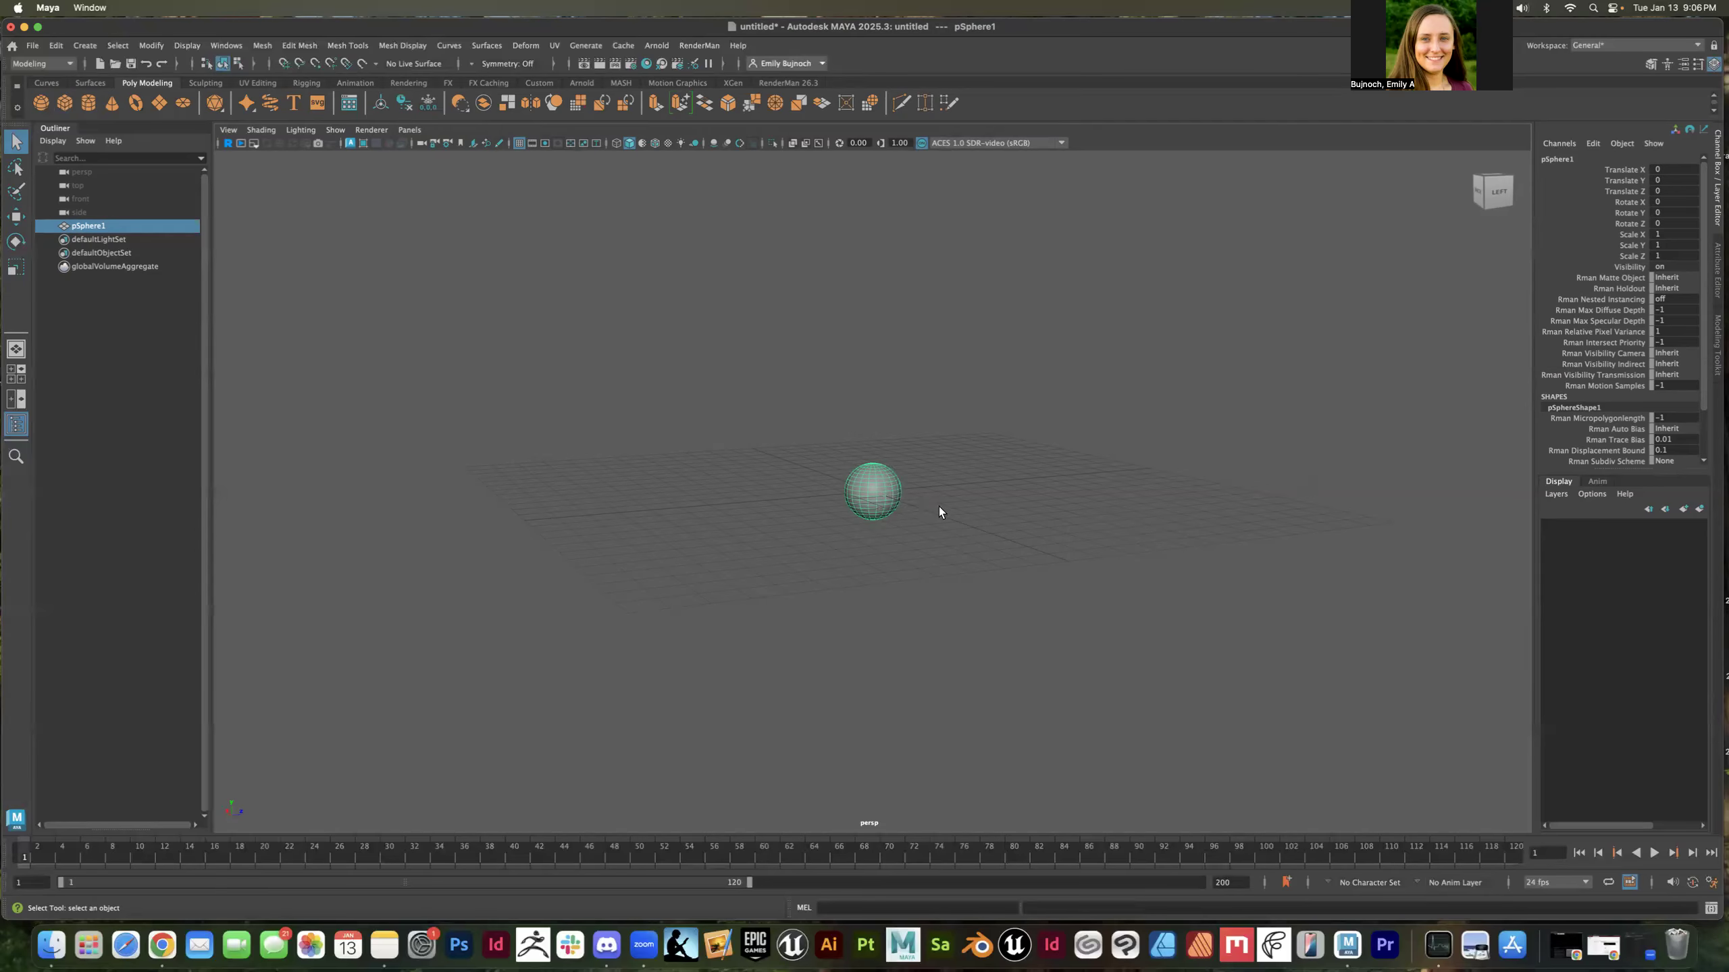
{"action": "scroll", "coordinate": [939, 510], "scroll_direction": "up", "scroll_amount": 4}
{"action": "scroll", "coordinate": [938, 511], "scroll_direction": "down", "scroll_amount": 3}
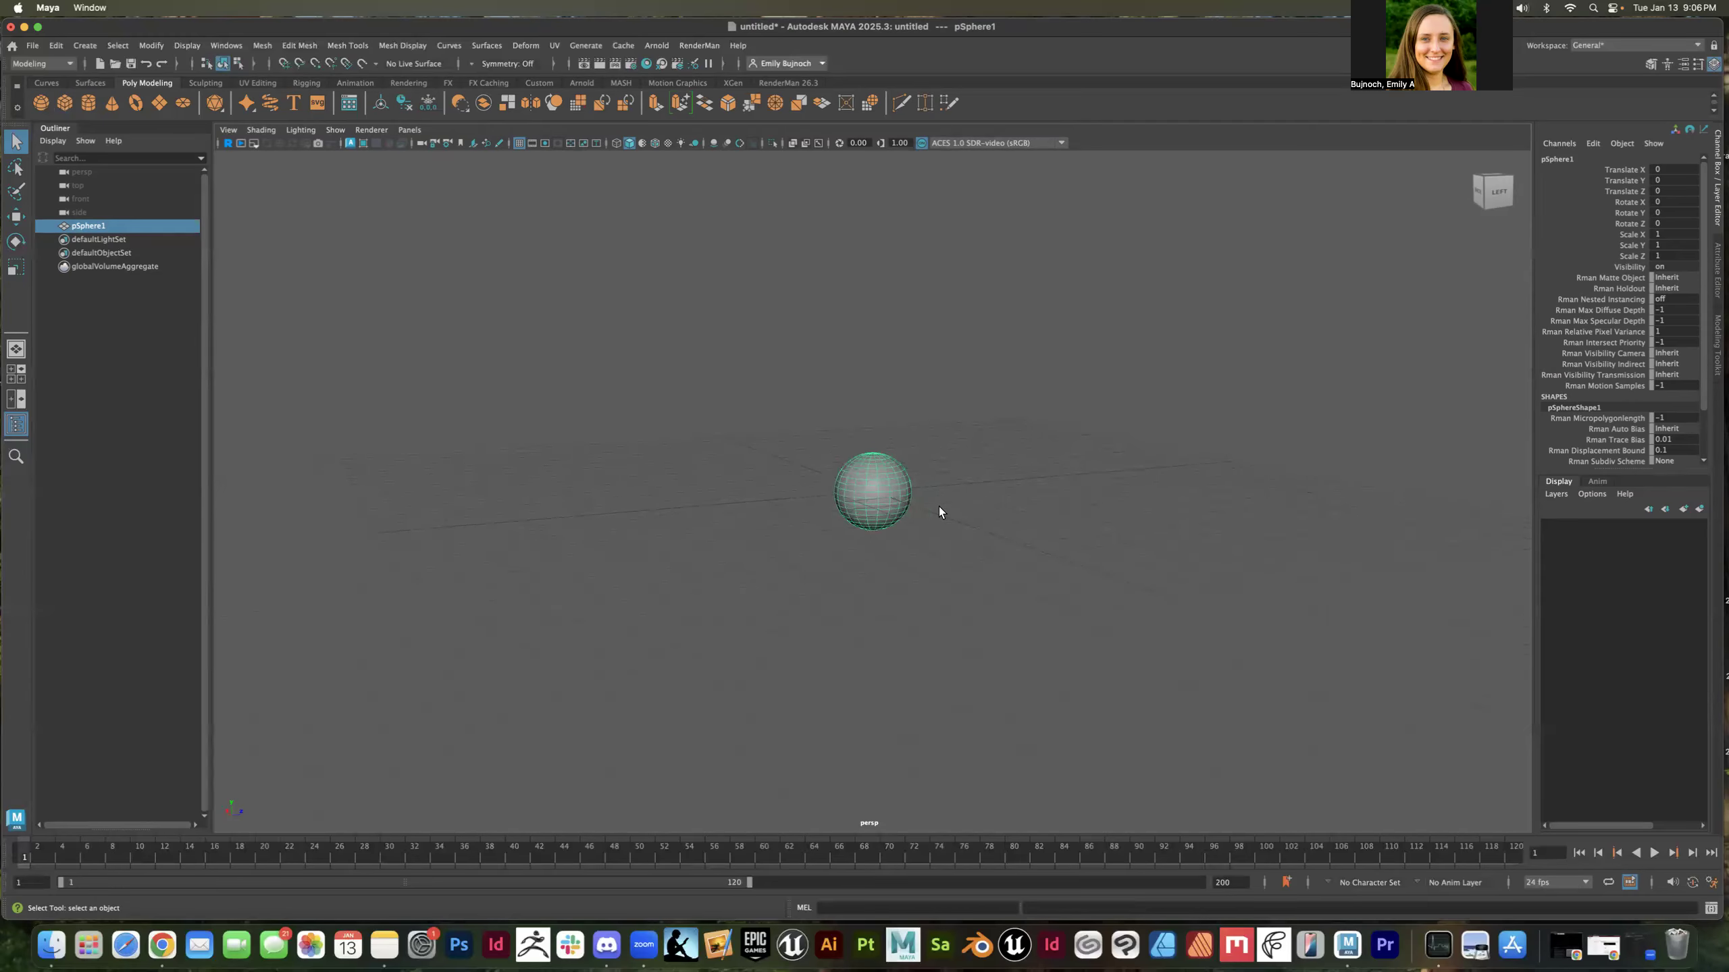
{"action": "key", "text": "f"}
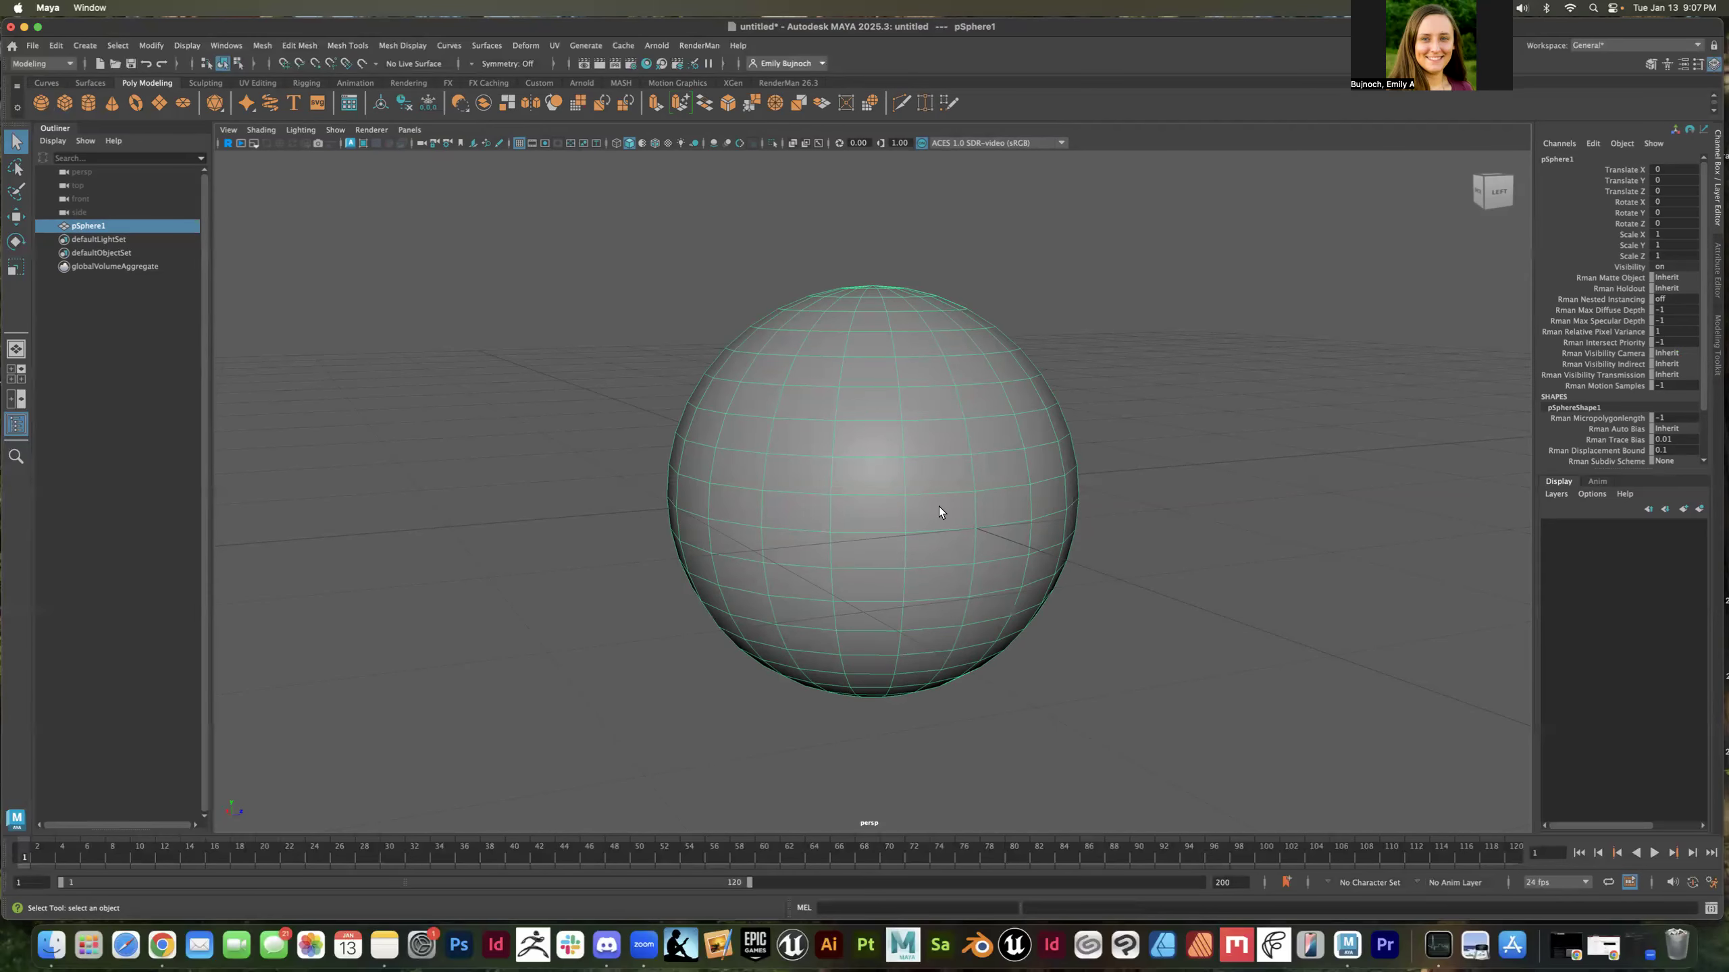
{"action": "left_click_drag", "start_coordinate": [1097, 370], "coordinate": [1061, 384], "text": "alt"}
{"action": "scroll", "coordinate": [1091, 399], "scroll_direction": "up", "scroll_amount": 1}
{"action": "scroll", "coordinate": [1092, 400], "scroll_direction": "down", "scroll_amount": 8}
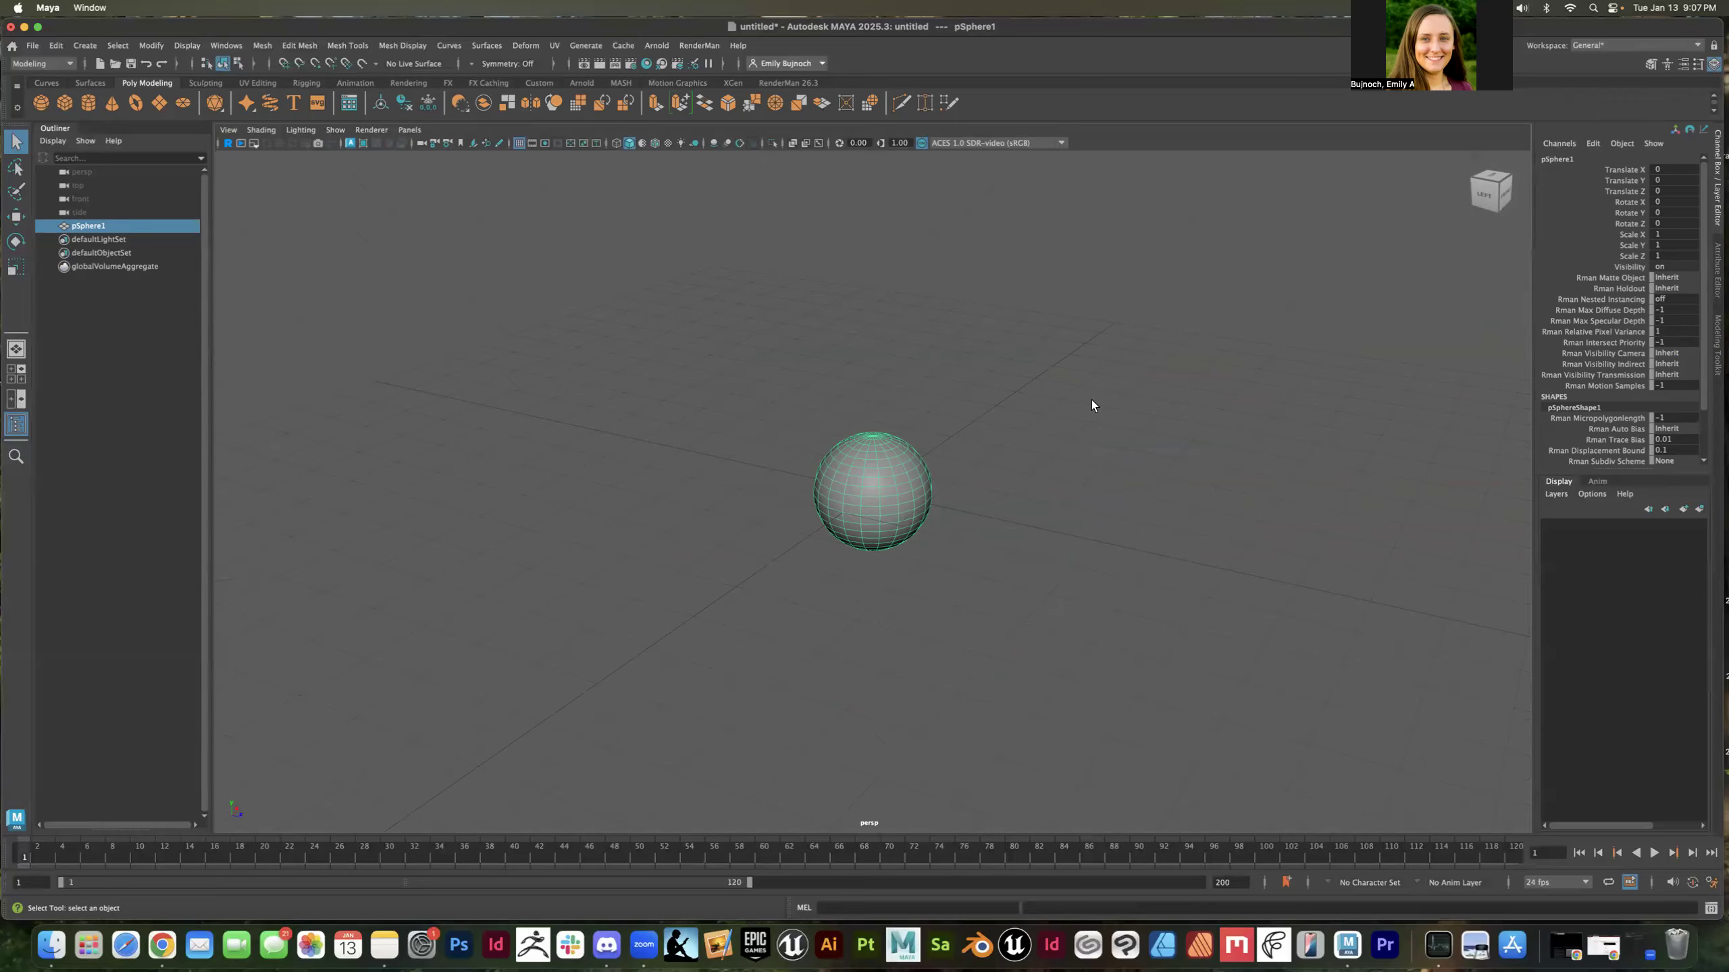
{"action": "left_click", "coordinate": [1089, 413]}
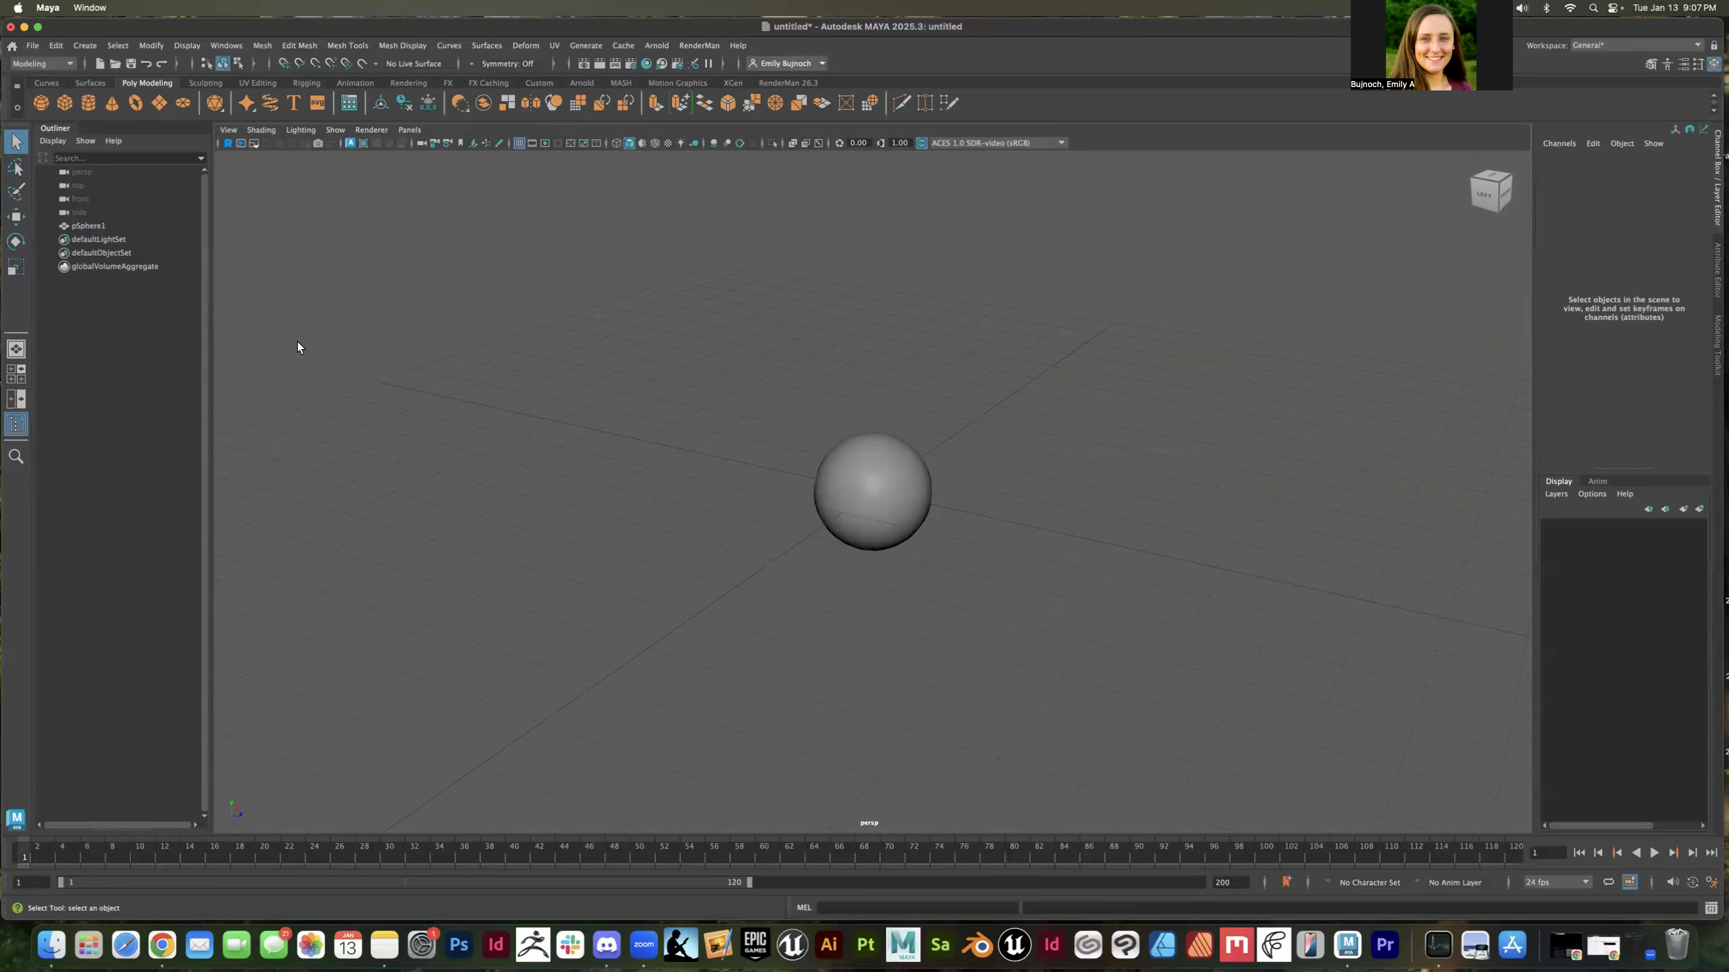
Save the scene as mayaSceneDemo_v01 in Maya ASCII format in the project's scenes folder
{"action": "left_click", "coordinate": [32, 45]}
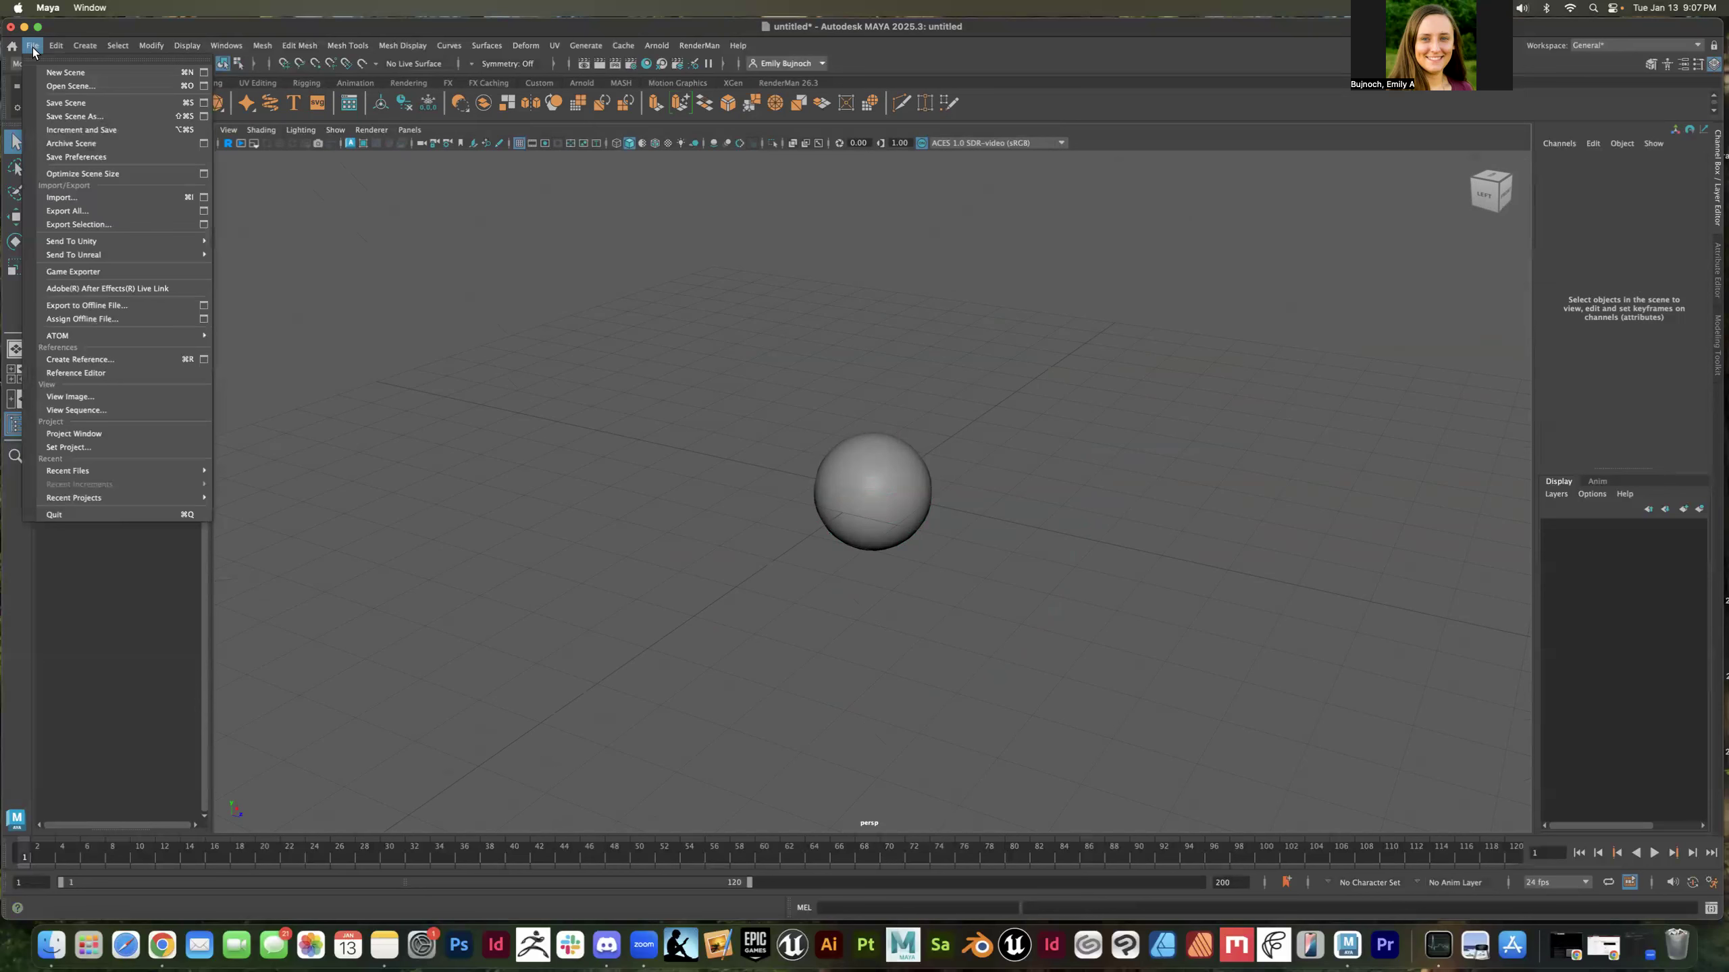
{"action": "left_click", "coordinate": [64, 117]}
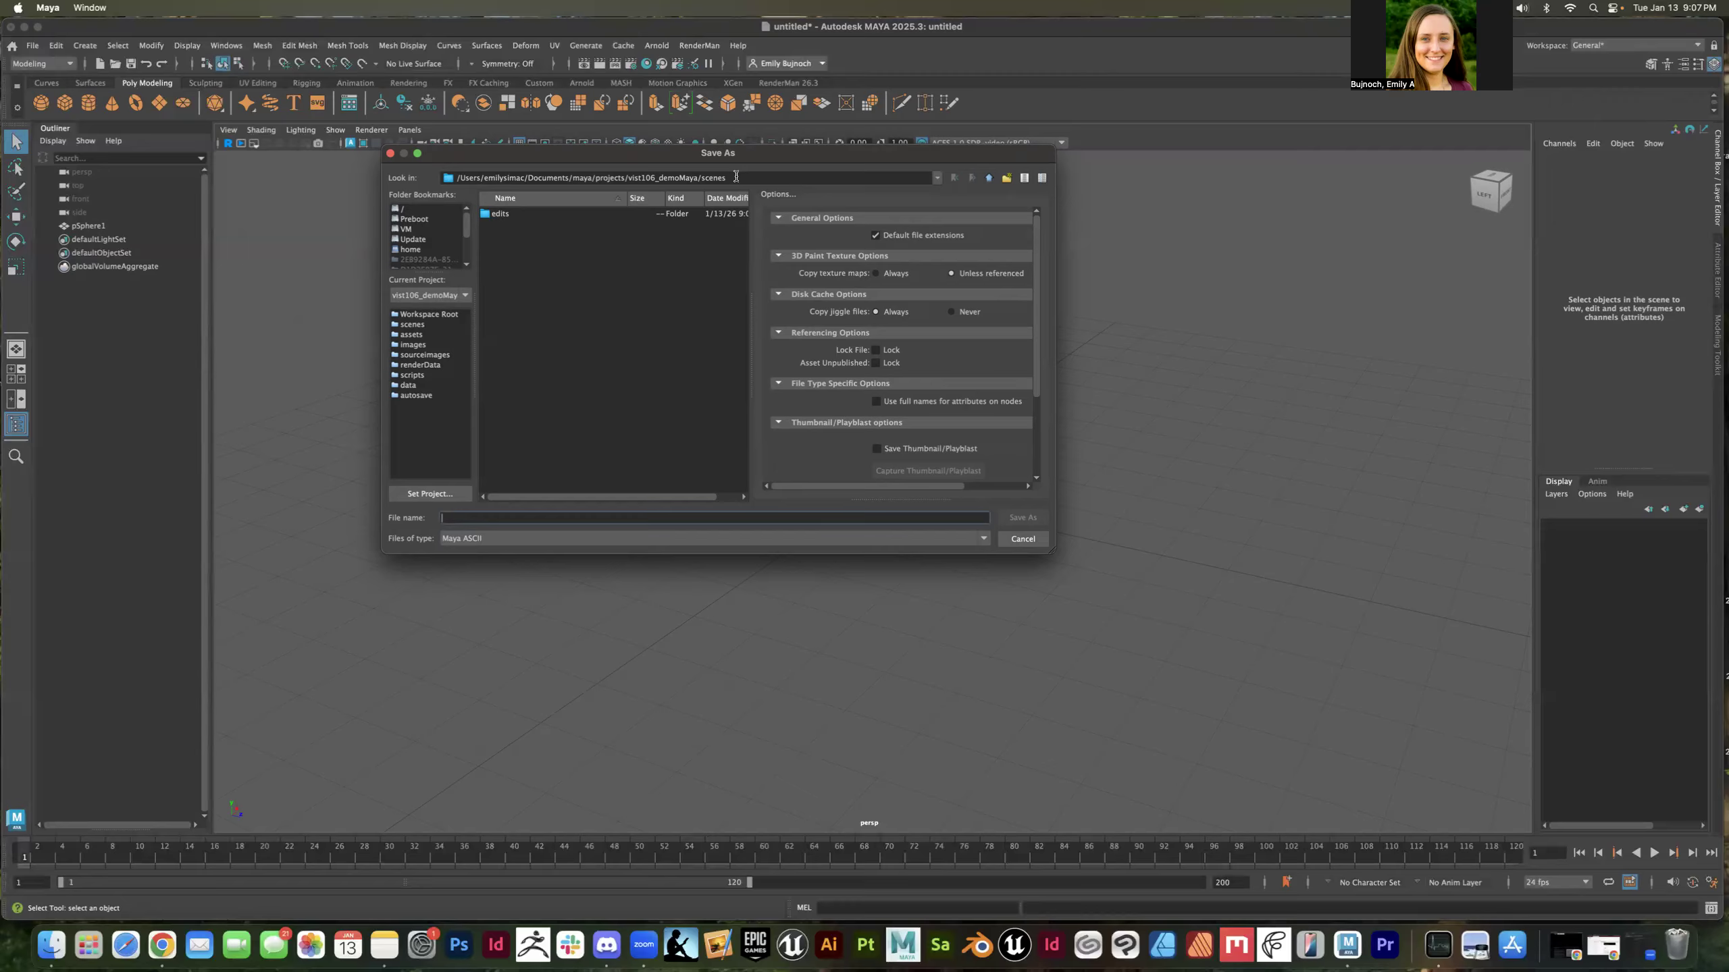
{"action": "left_click", "coordinate": [471, 540]}
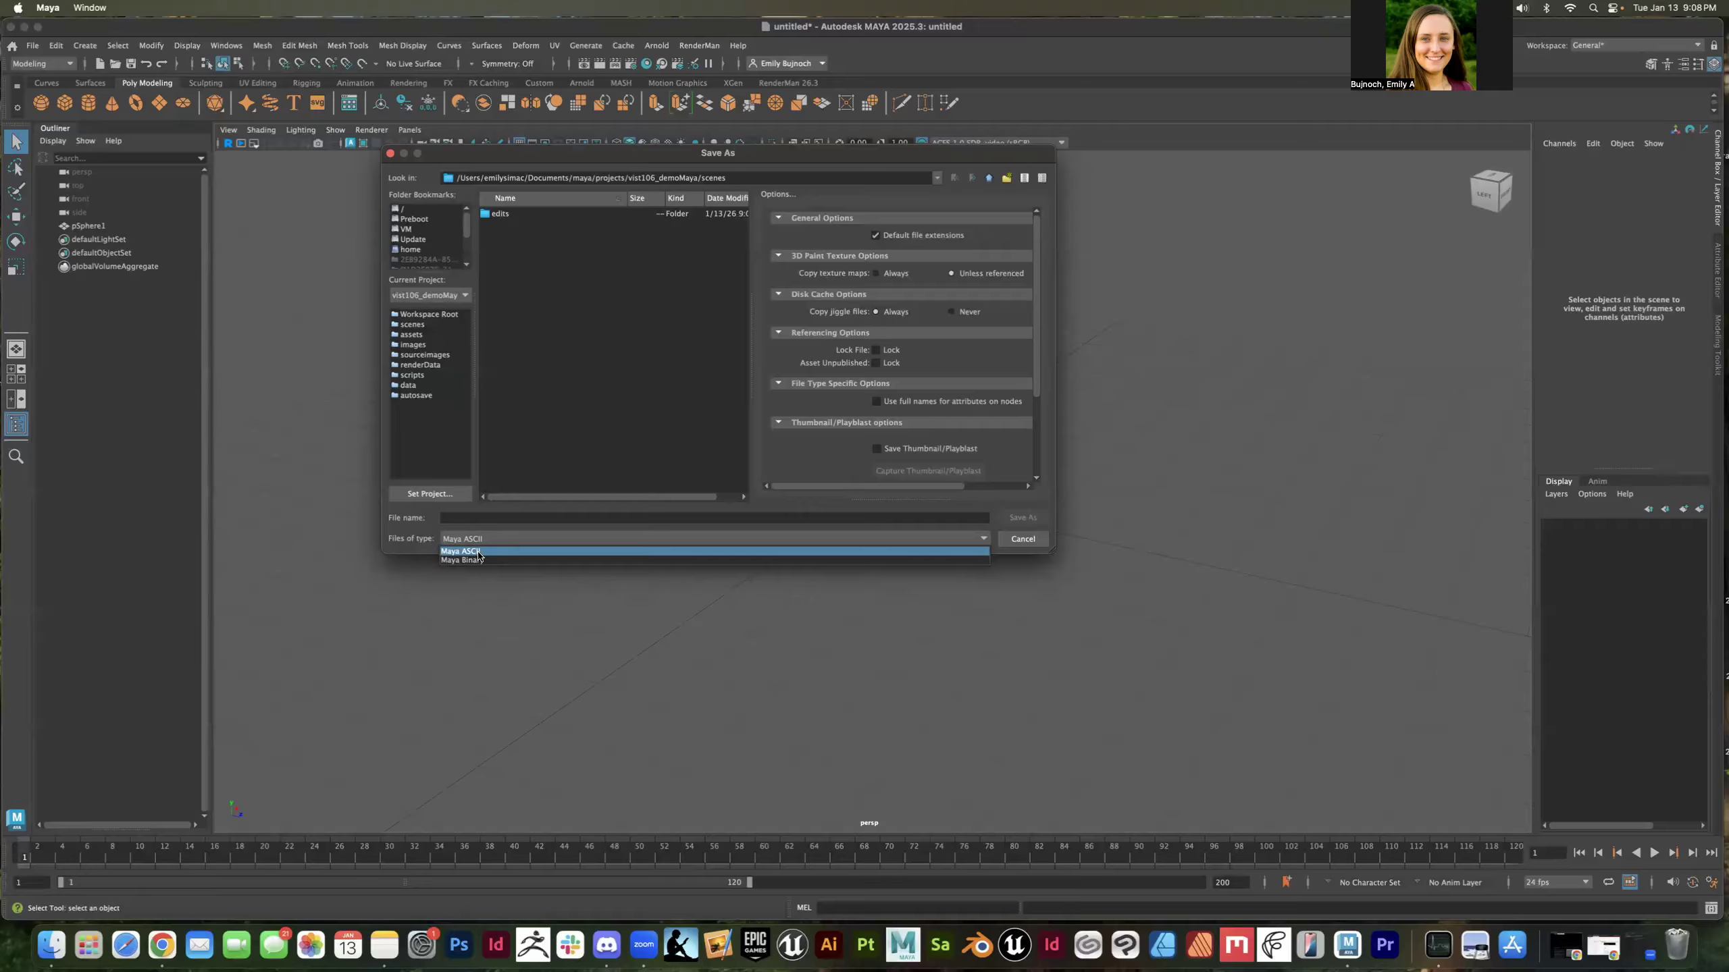
{"action": "left_click", "coordinate": [479, 553]}
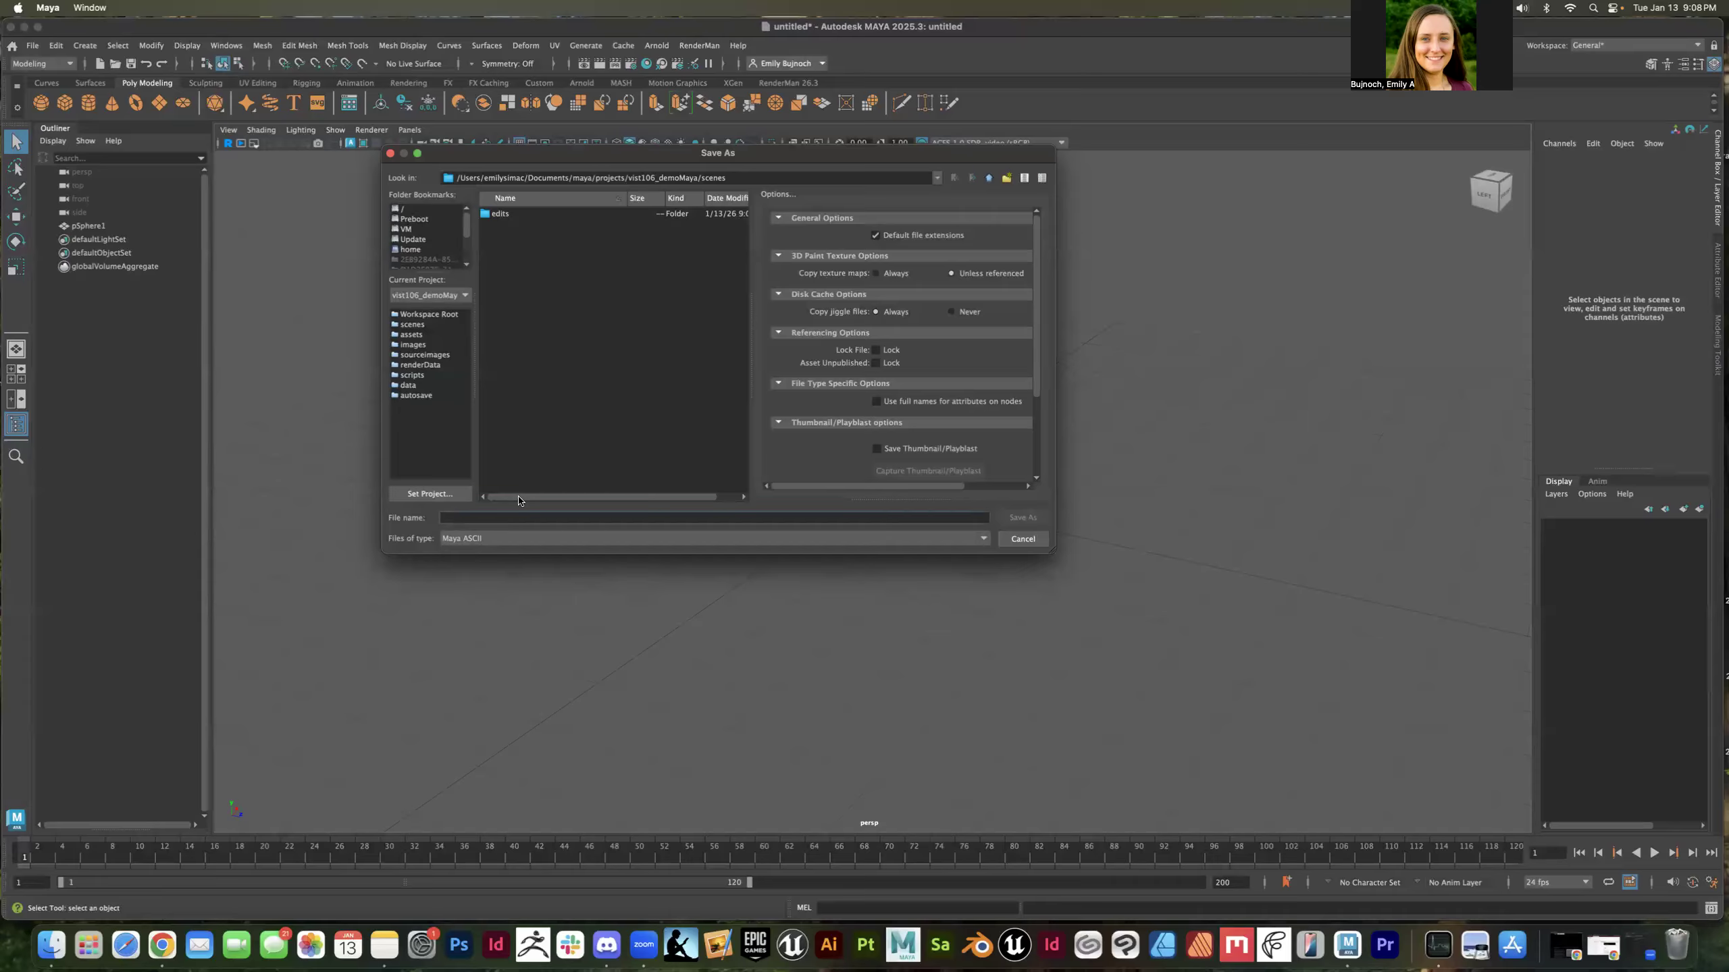
{"action": "type", "text": "mayaSceneDemo"}
{"action": "left_click", "coordinate": [1005, 518]}
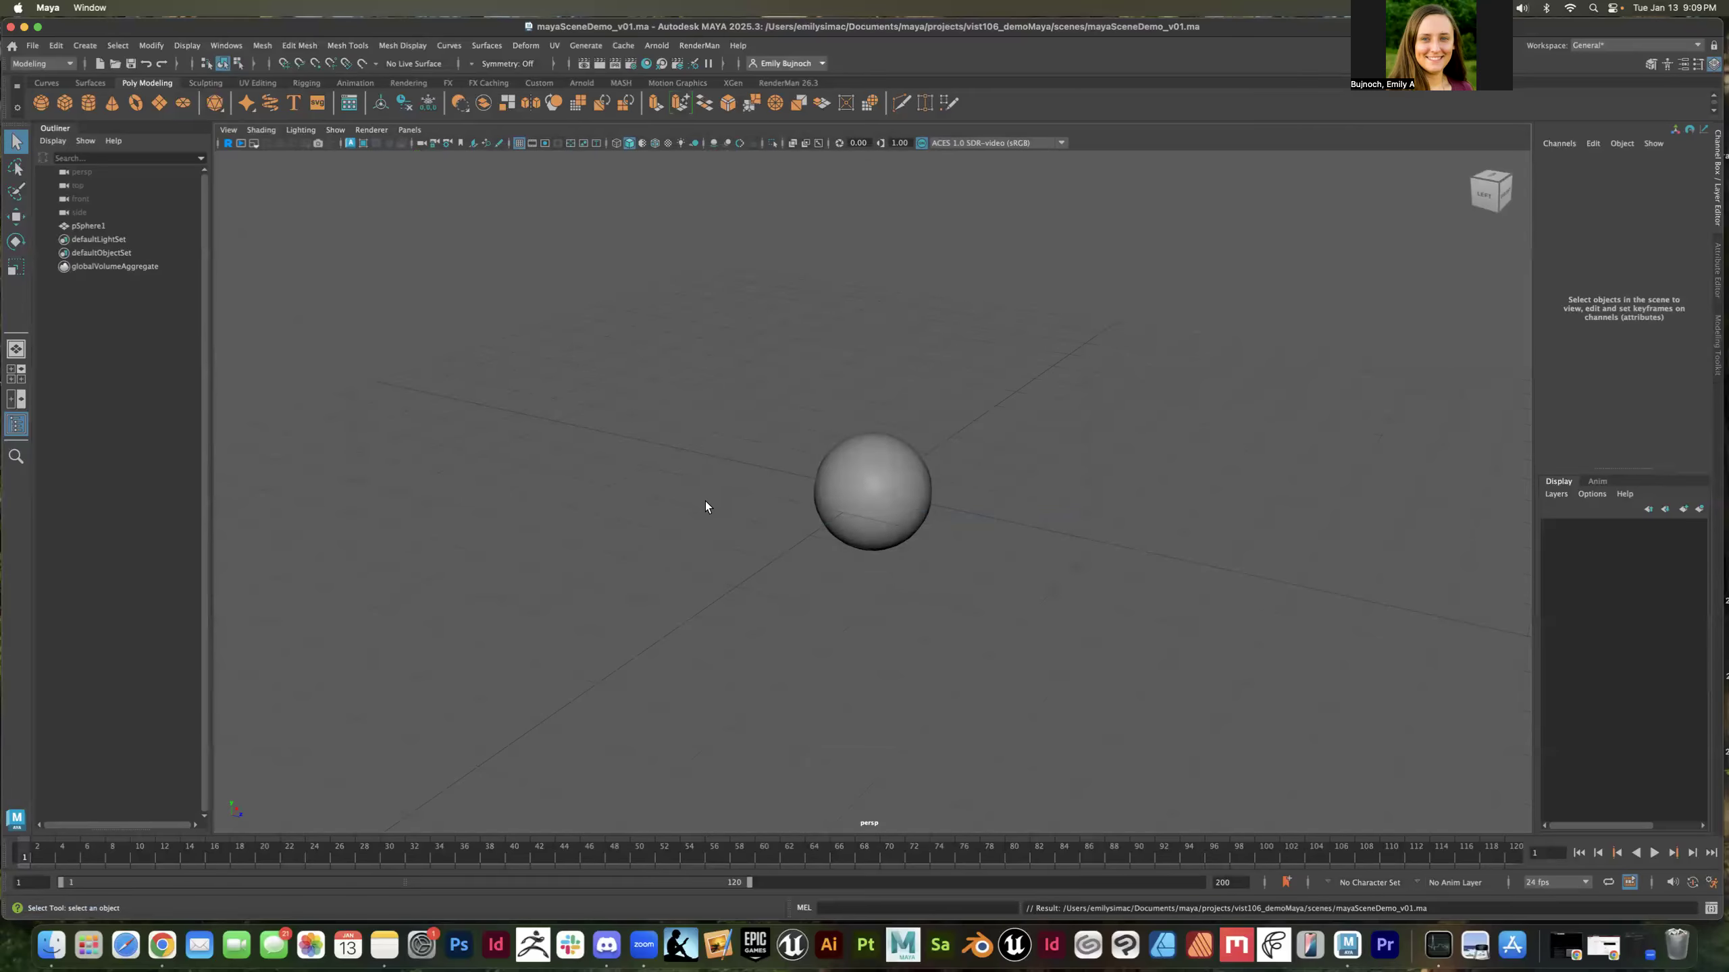
Look up the saved scene file in the project's scenes folder as if opening a scene, and leave without opening it
{"action": "left_click", "coordinate": [27, 46]}
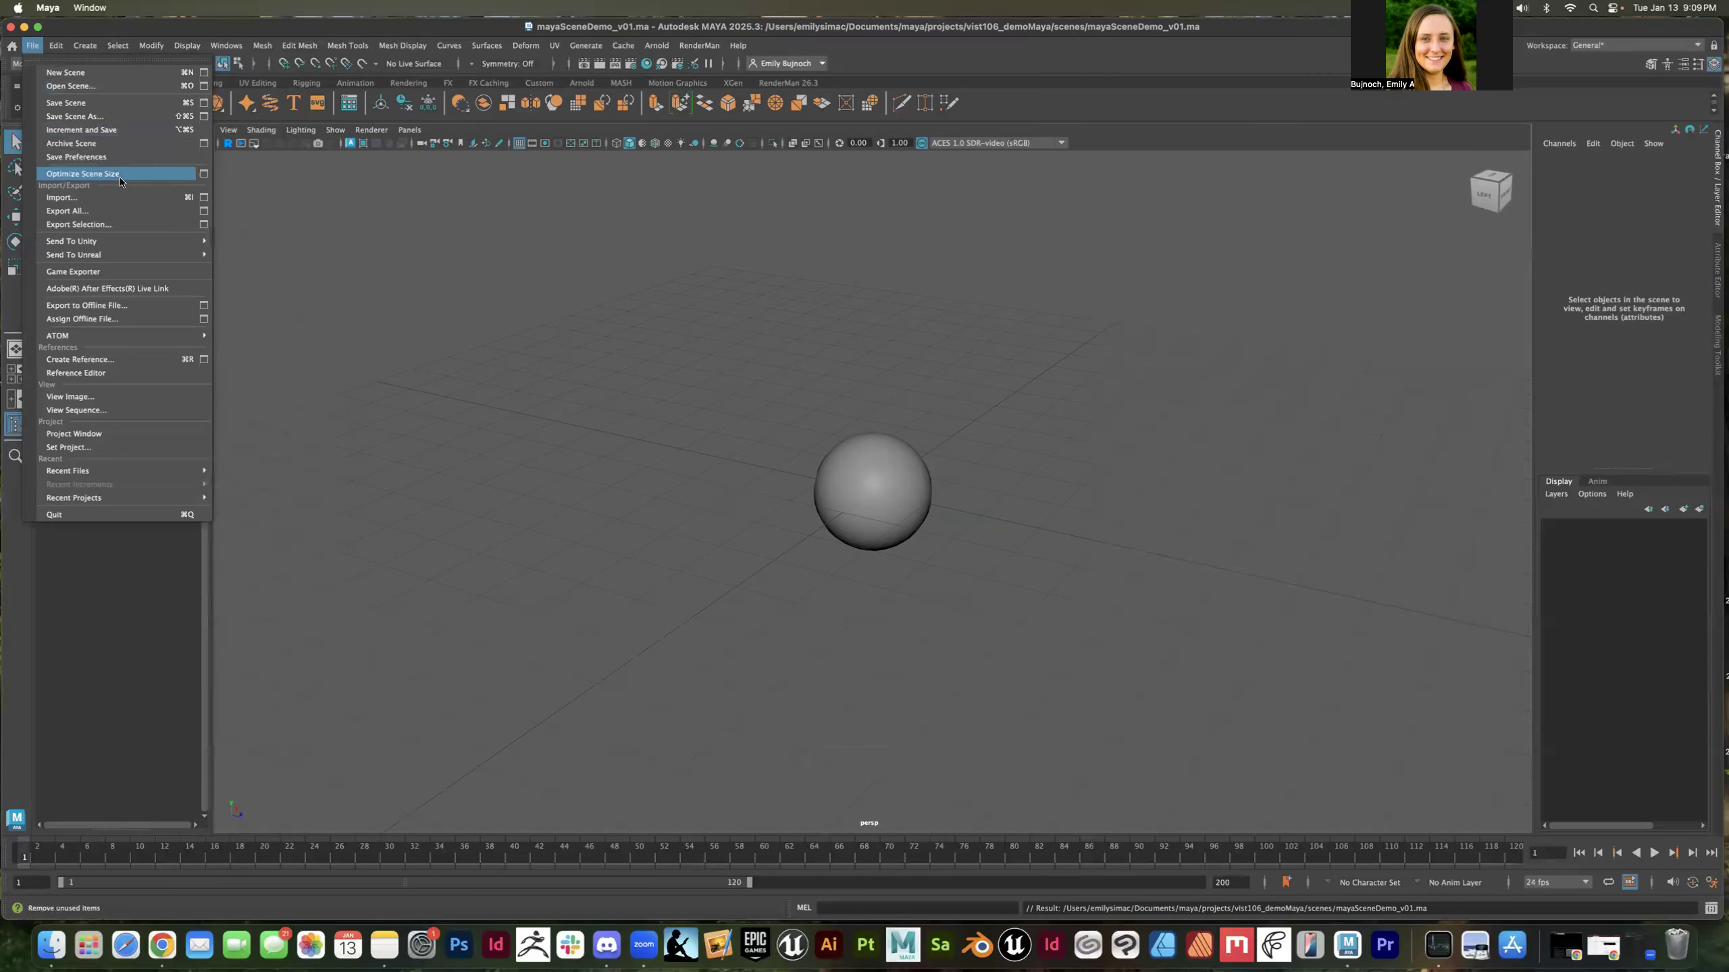
{"action": "left_click", "coordinate": [102, 85]}
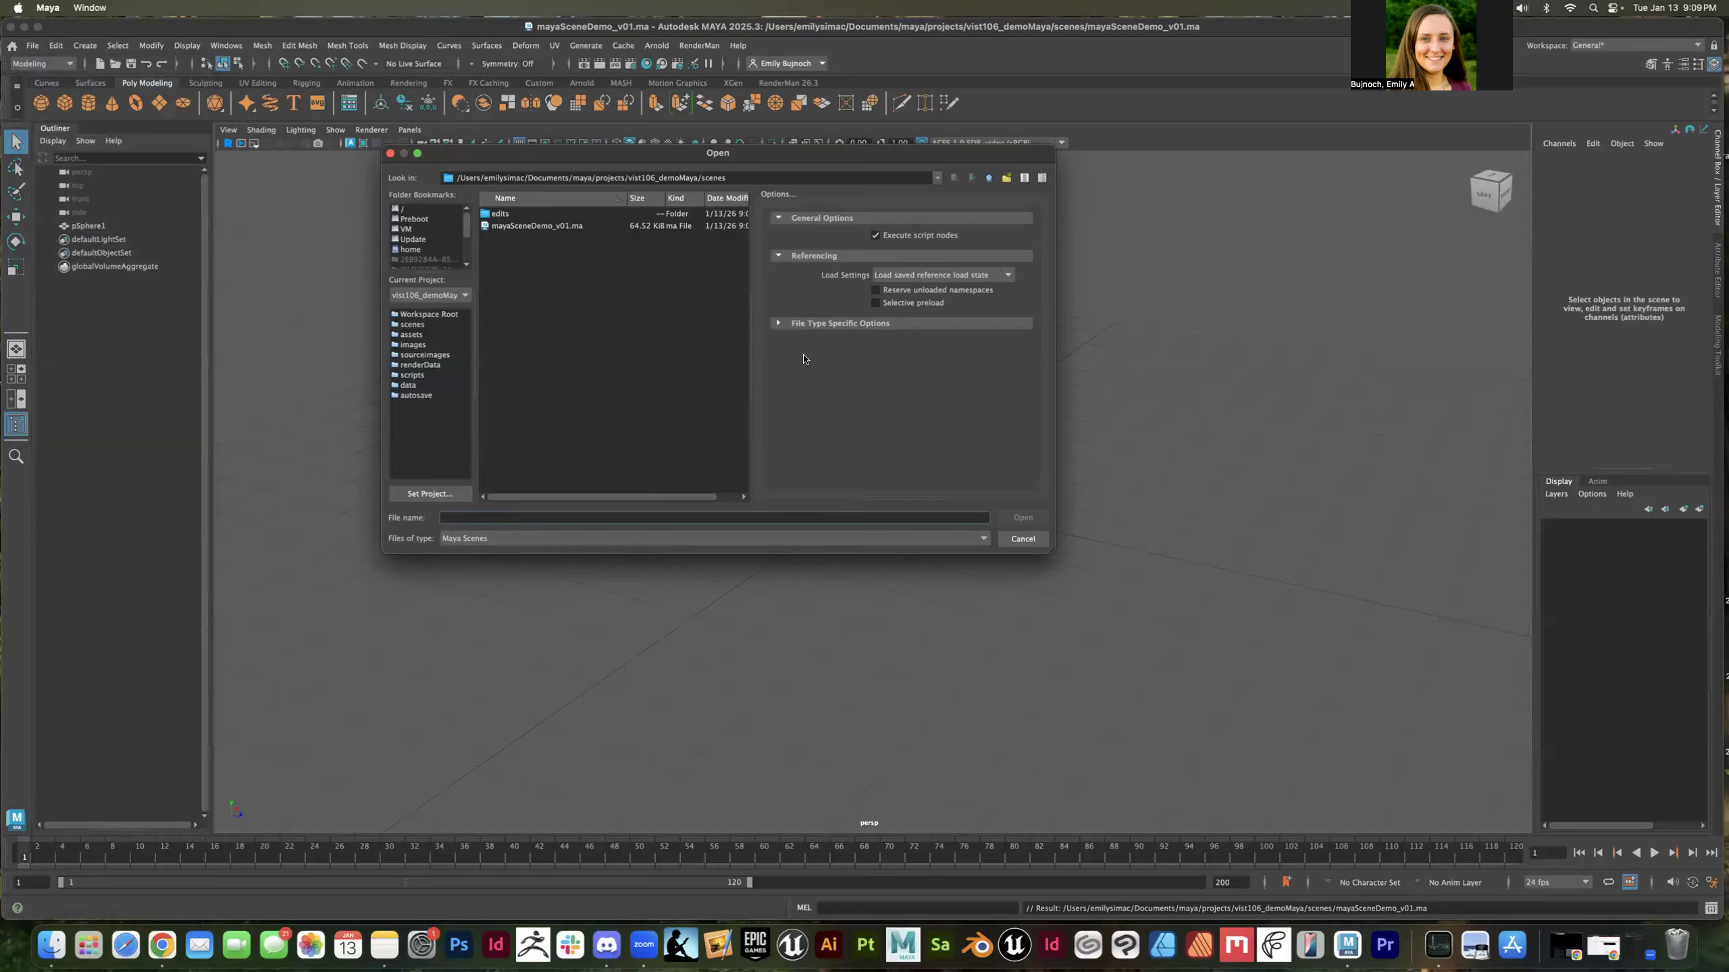
{"action": "left_click", "coordinate": [1023, 539]}
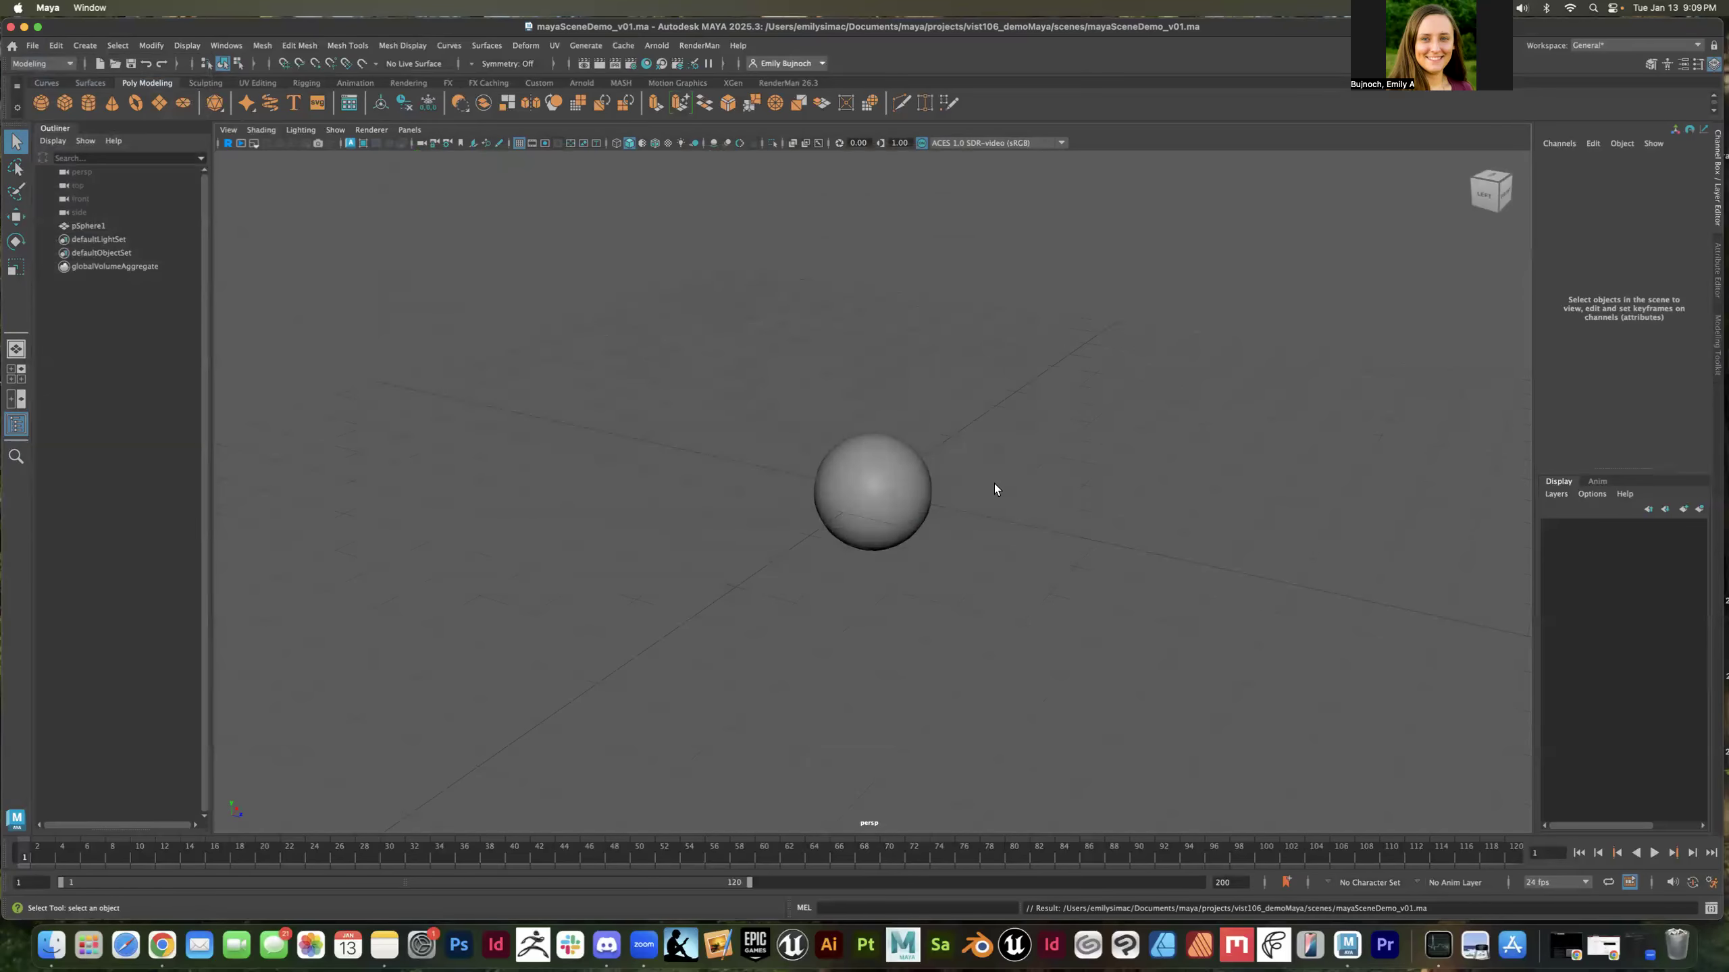
Duplicate the sphere in place
{"action": "left_click", "coordinate": [882, 493]}
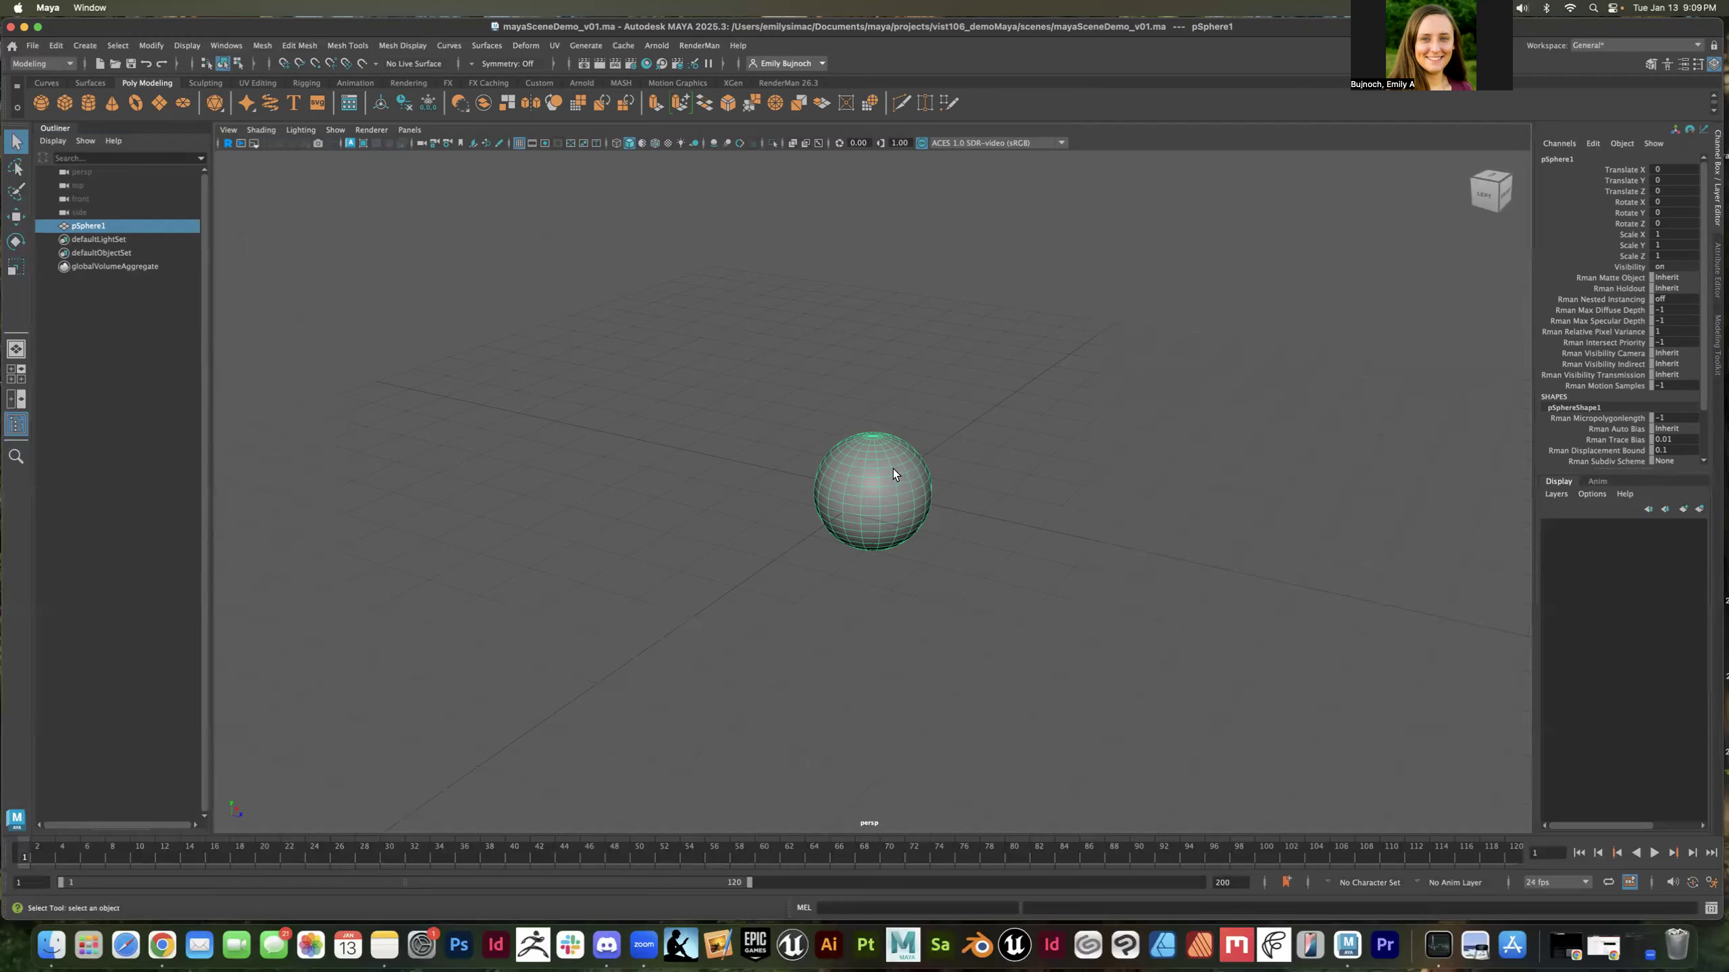
{"action": "key", "text": "super+d"}
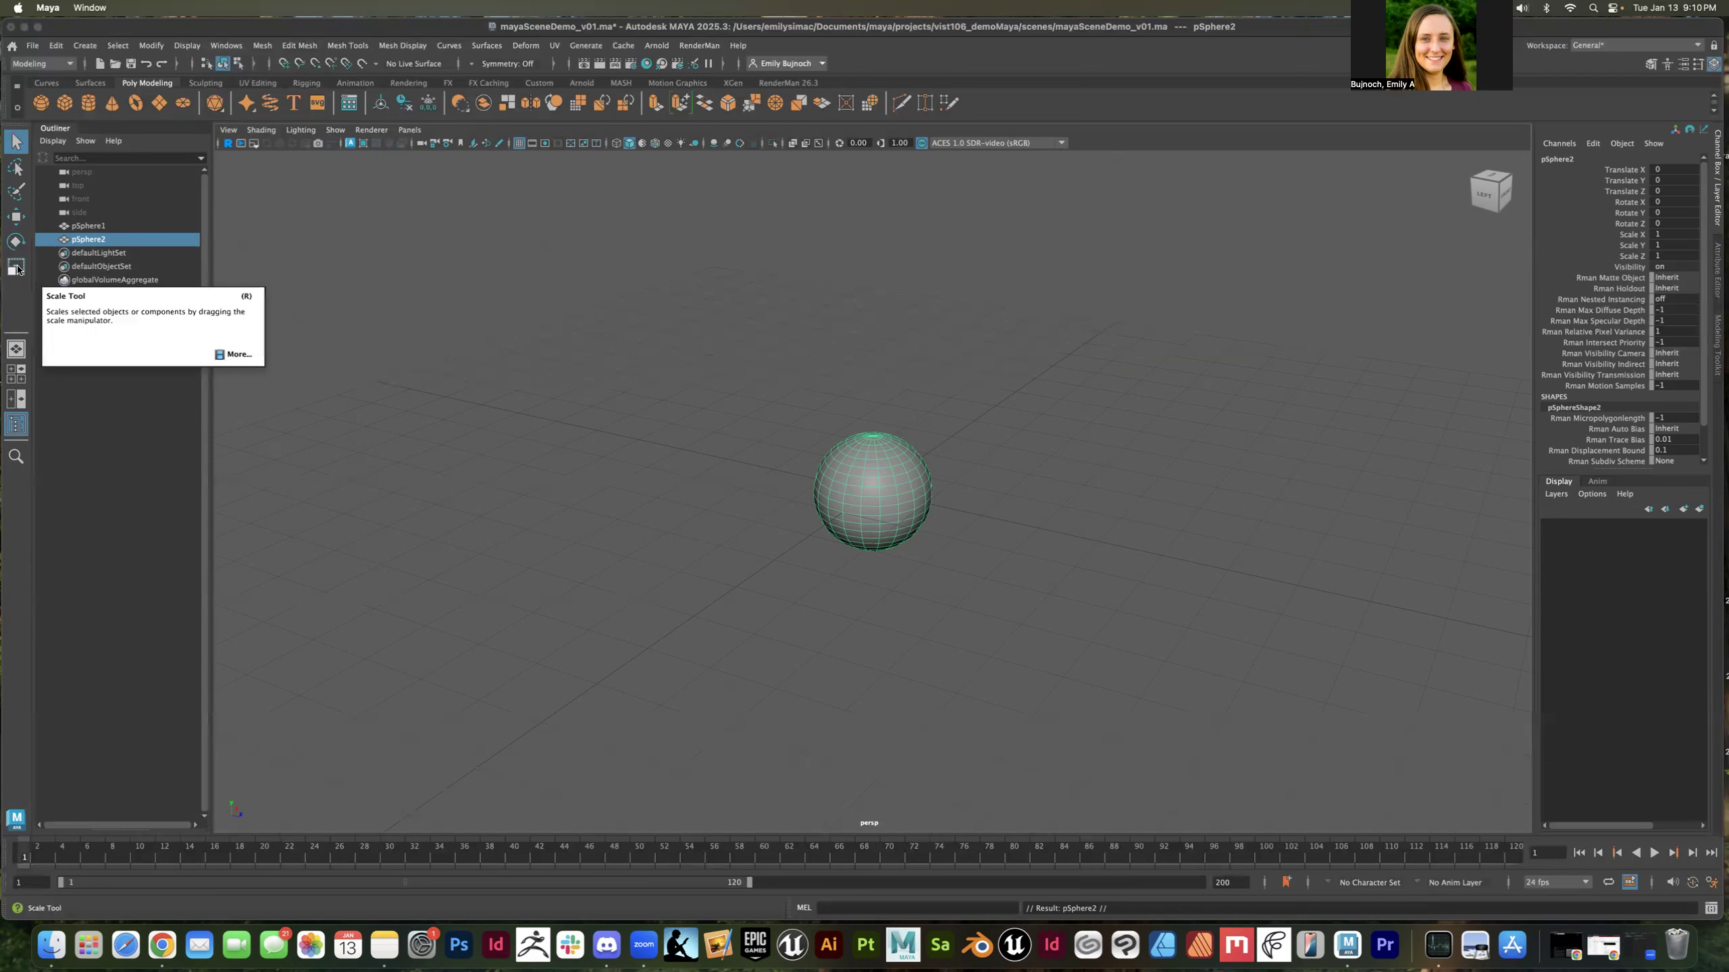
Switch repeatedly between the Move, Rotate and Scale tools on the duplicated sphere to compare their manipulators
{"action": "left_click", "coordinate": [16, 218]}
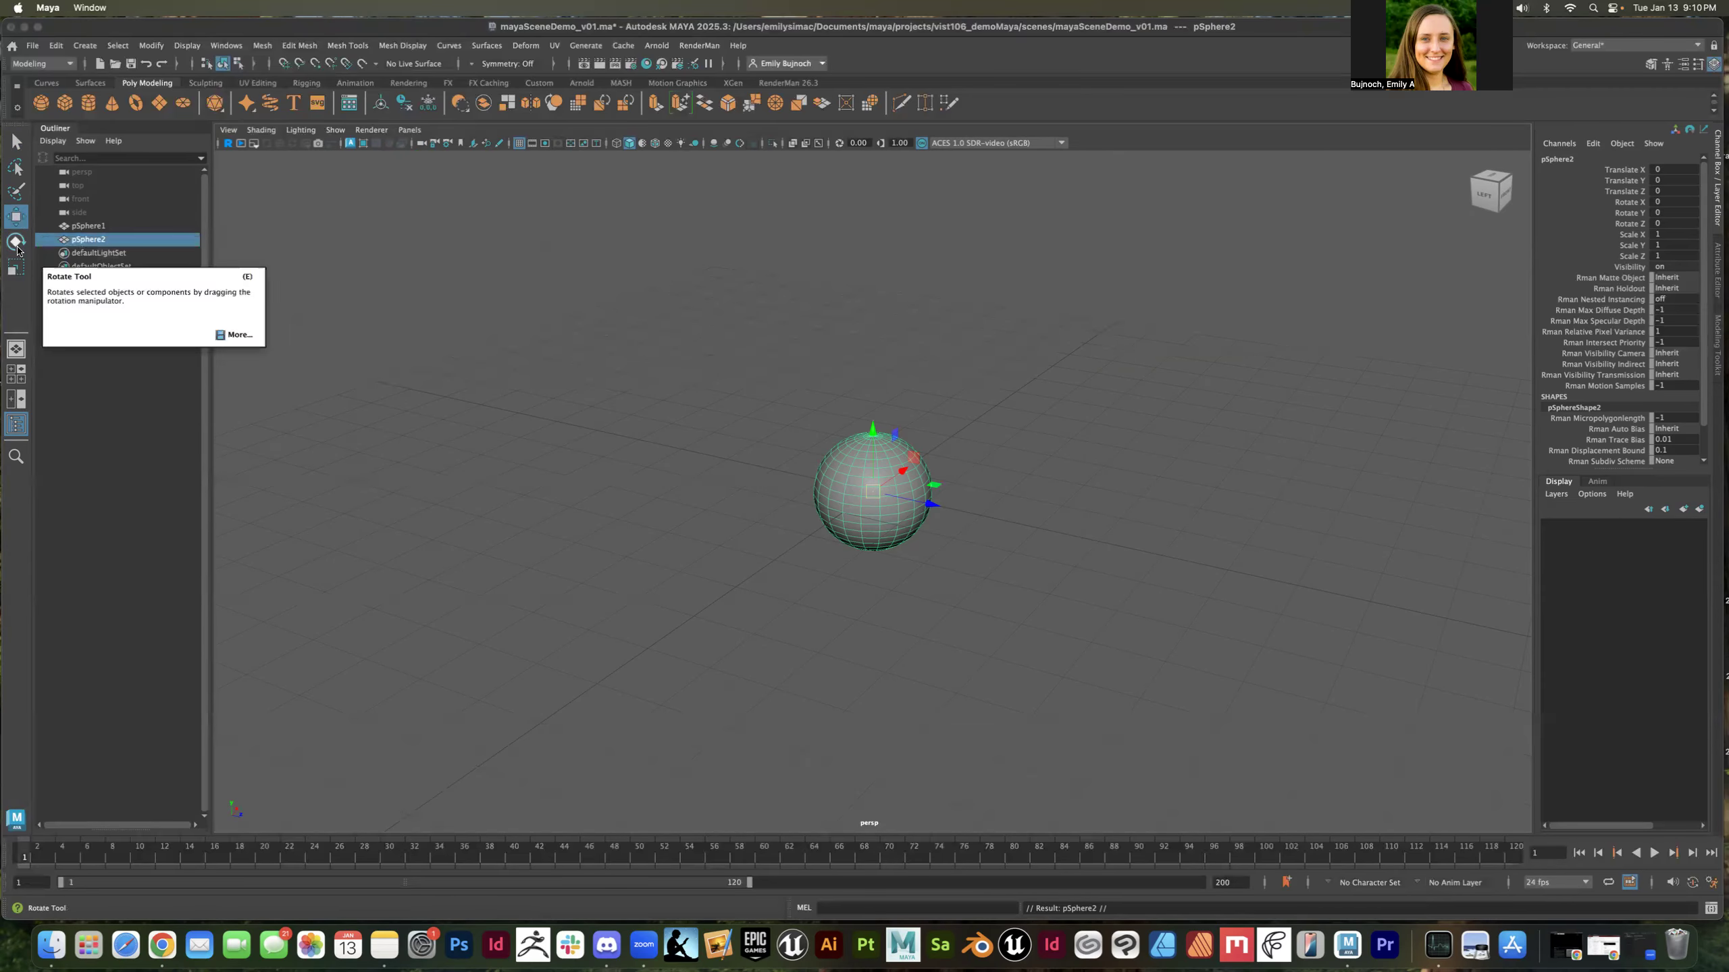
{"action": "left_click", "coordinate": [16, 243]}
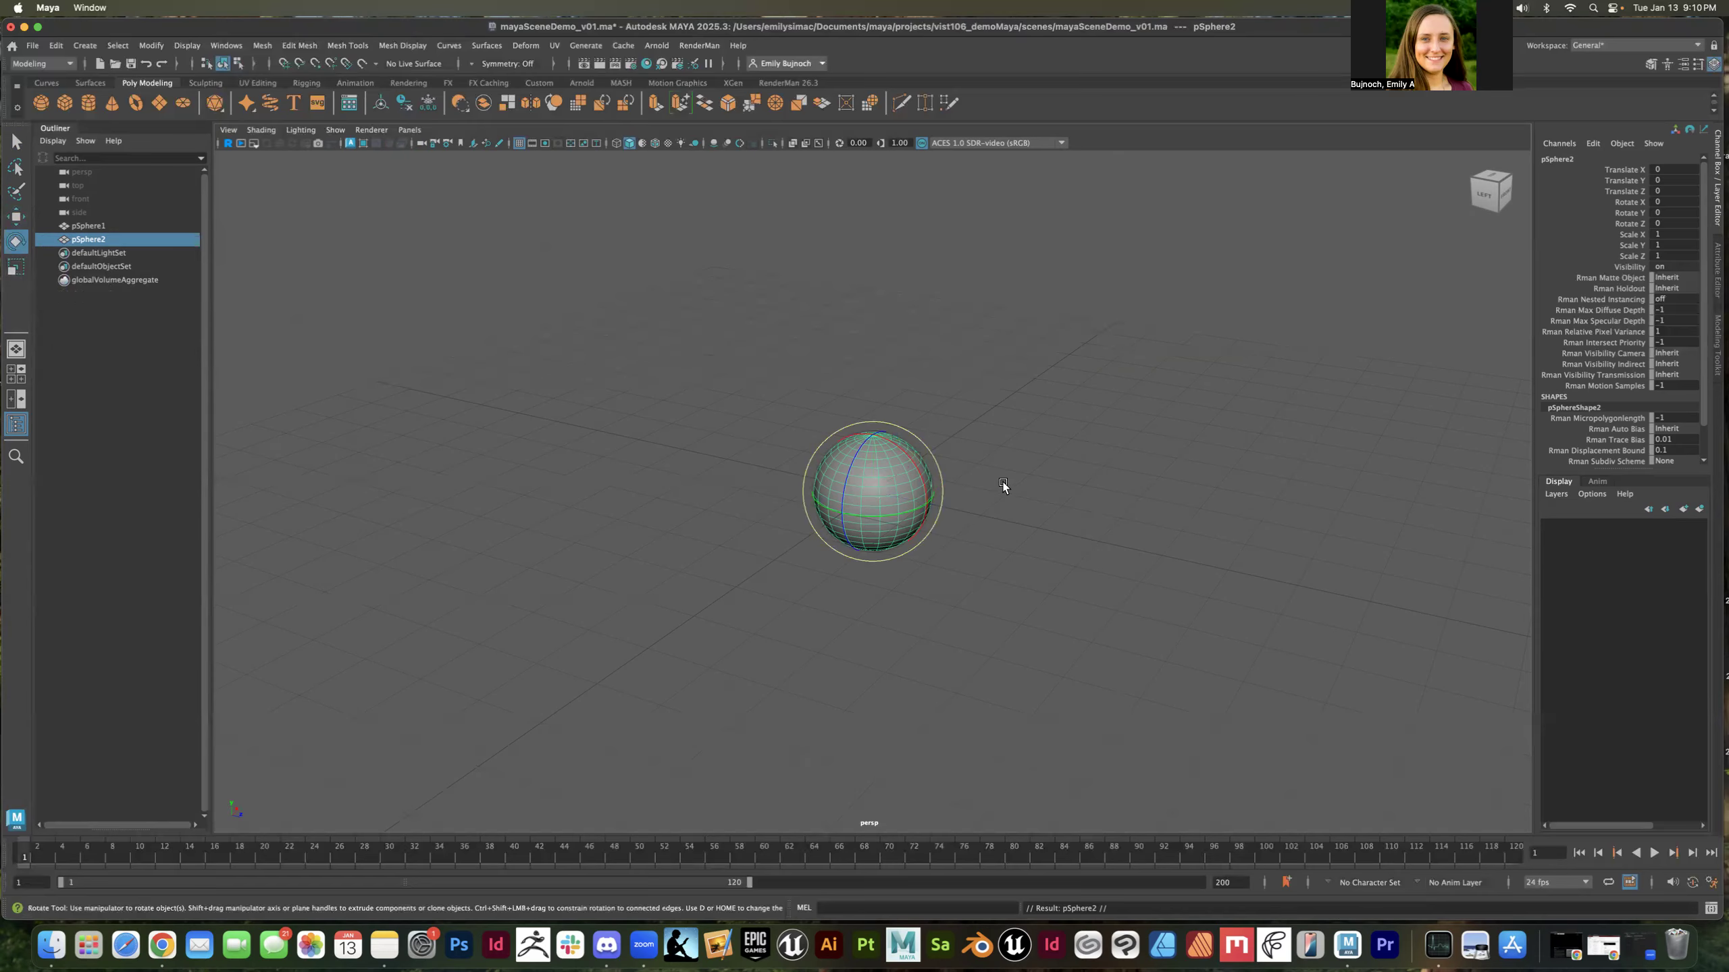
{"action": "left_click", "coordinate": [16, 267]}
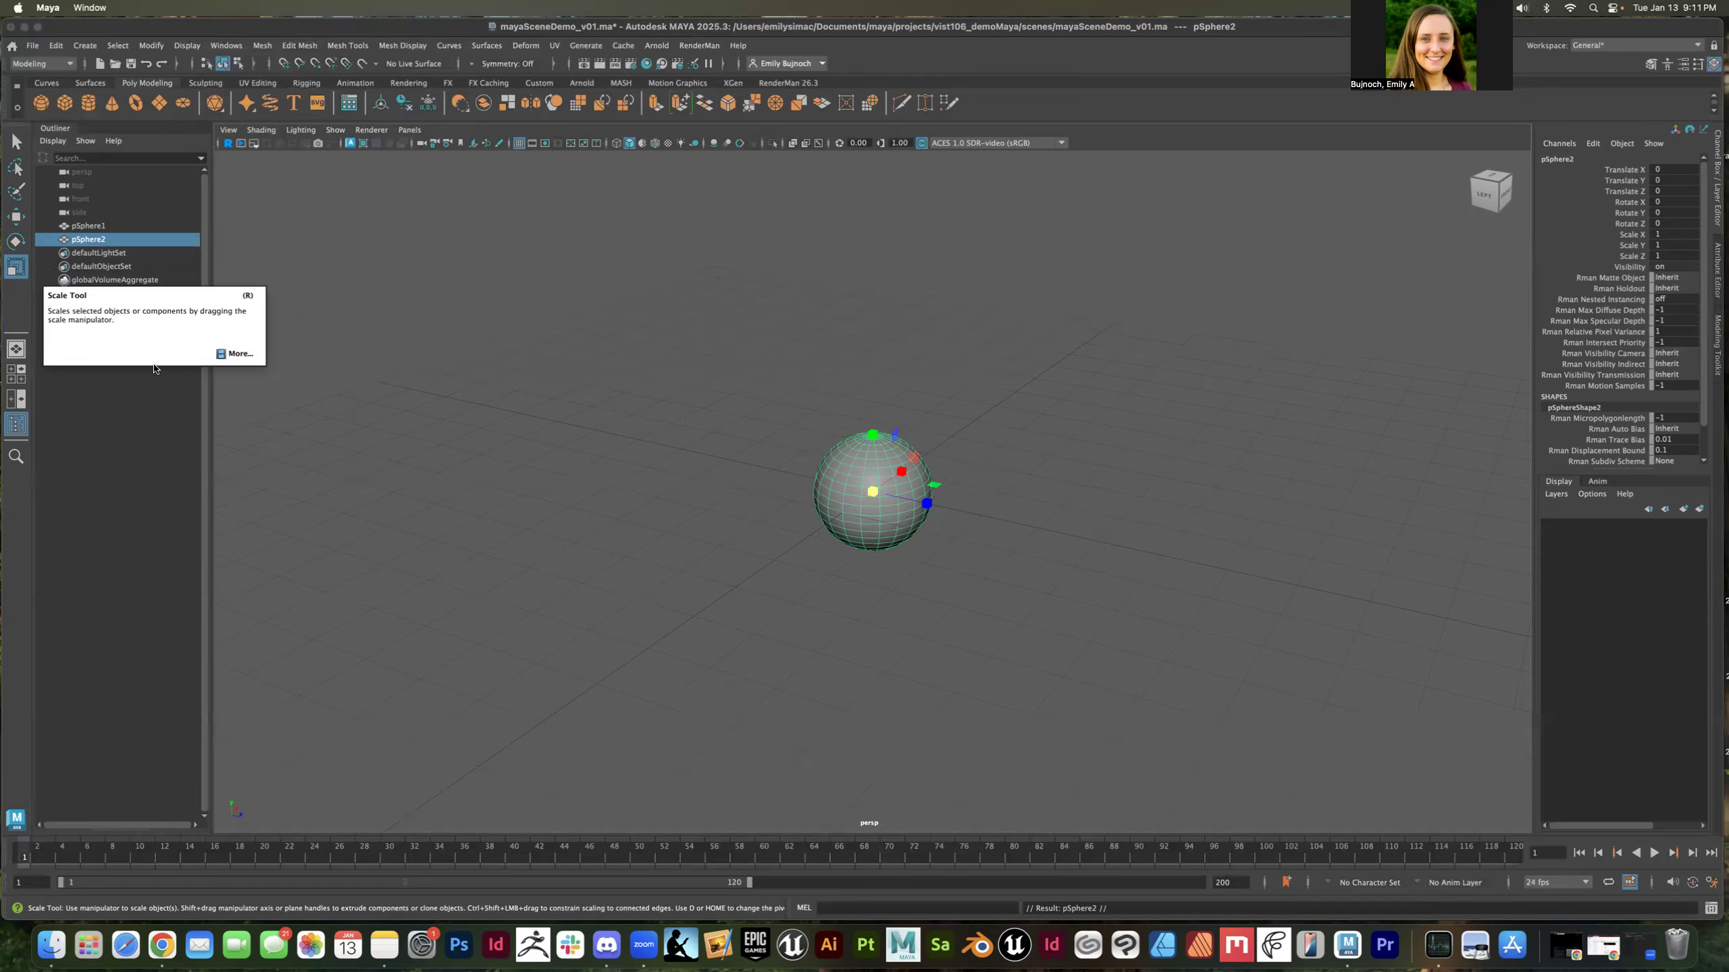
{"action": "key", "text": "e"}
{"action": "key", "text": "w"}
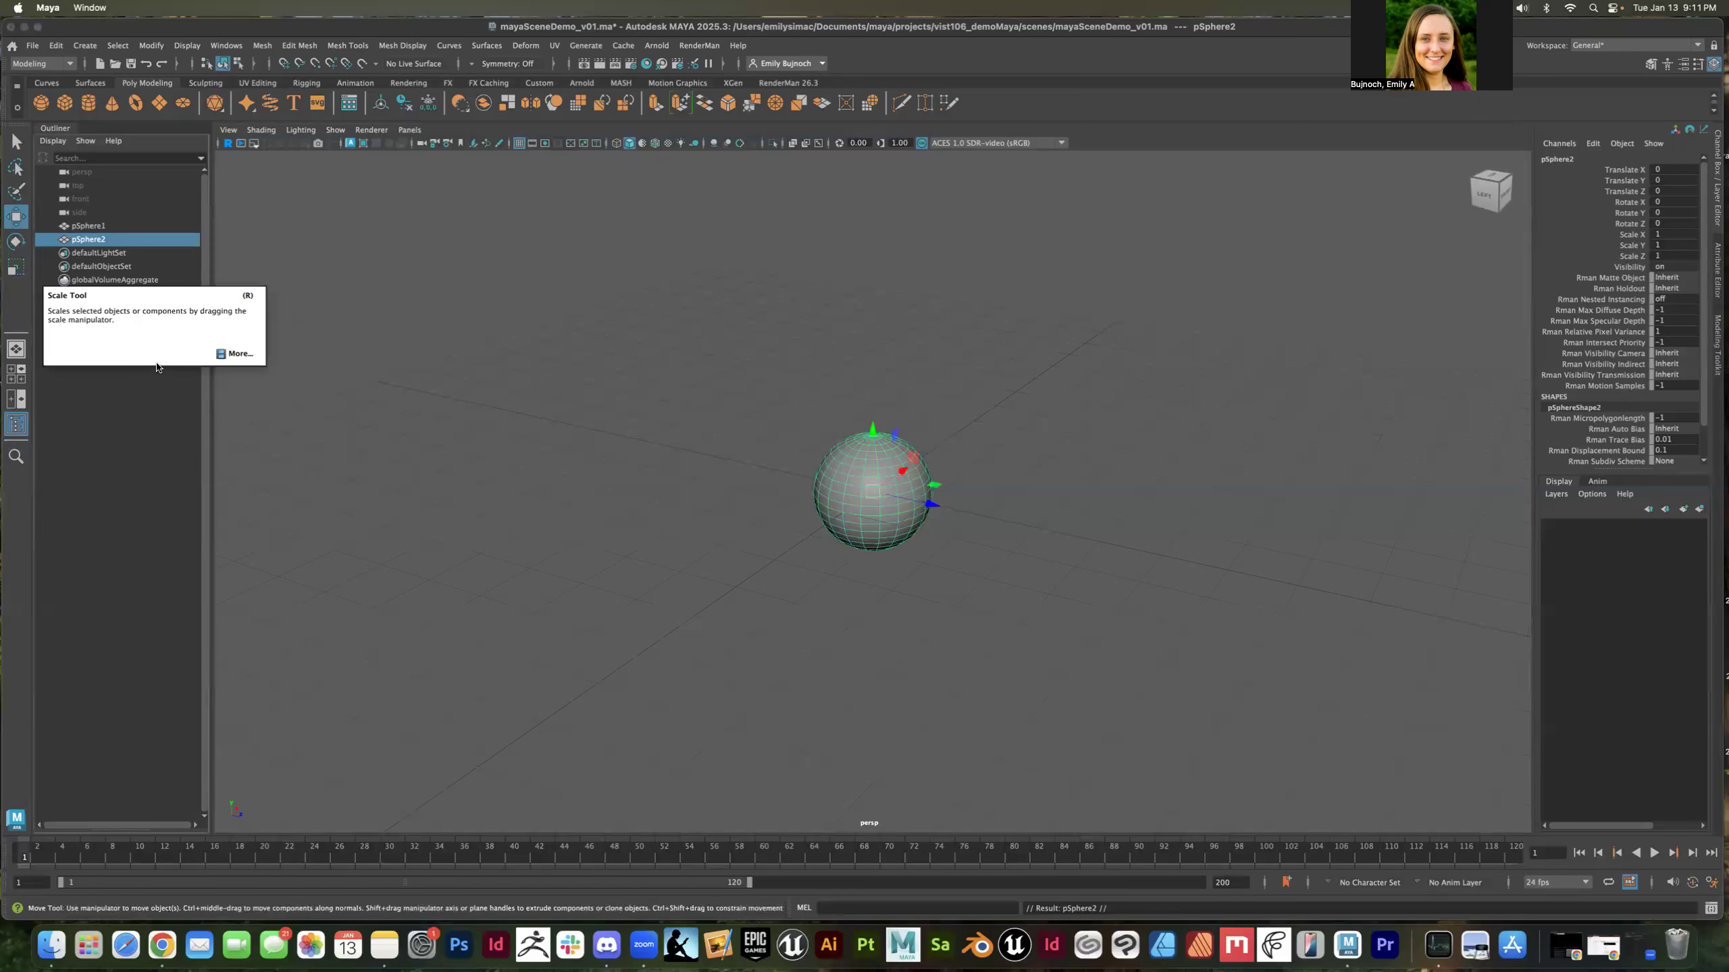
{"action": "key", "text": "r"}
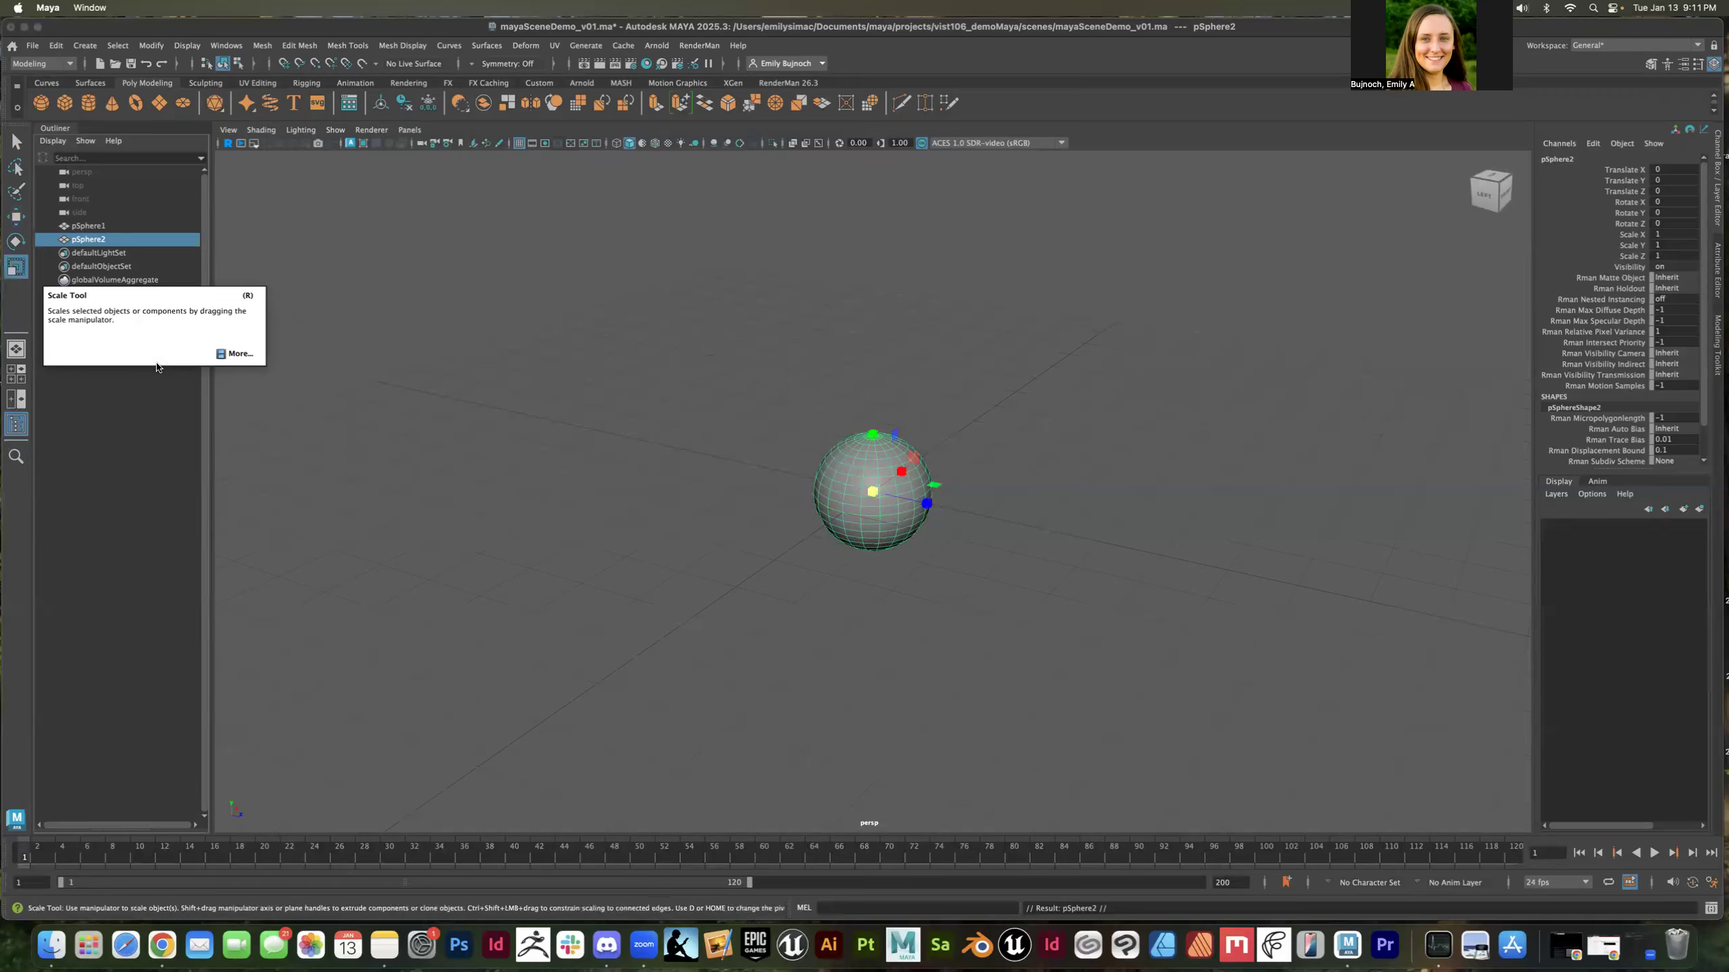
{"action": "key", "text": "w"}
{"action": "key", "text": "e"}
{"action": "key", "text": "r"}
{"action": "key", "text": "w"}
{"action": "key", "text": "e"}
{"action": "key", "text": "r"}
Move the duplicated sphere along the X axis to about 3.77, away from the original
{"action": "key", "text": "w"}
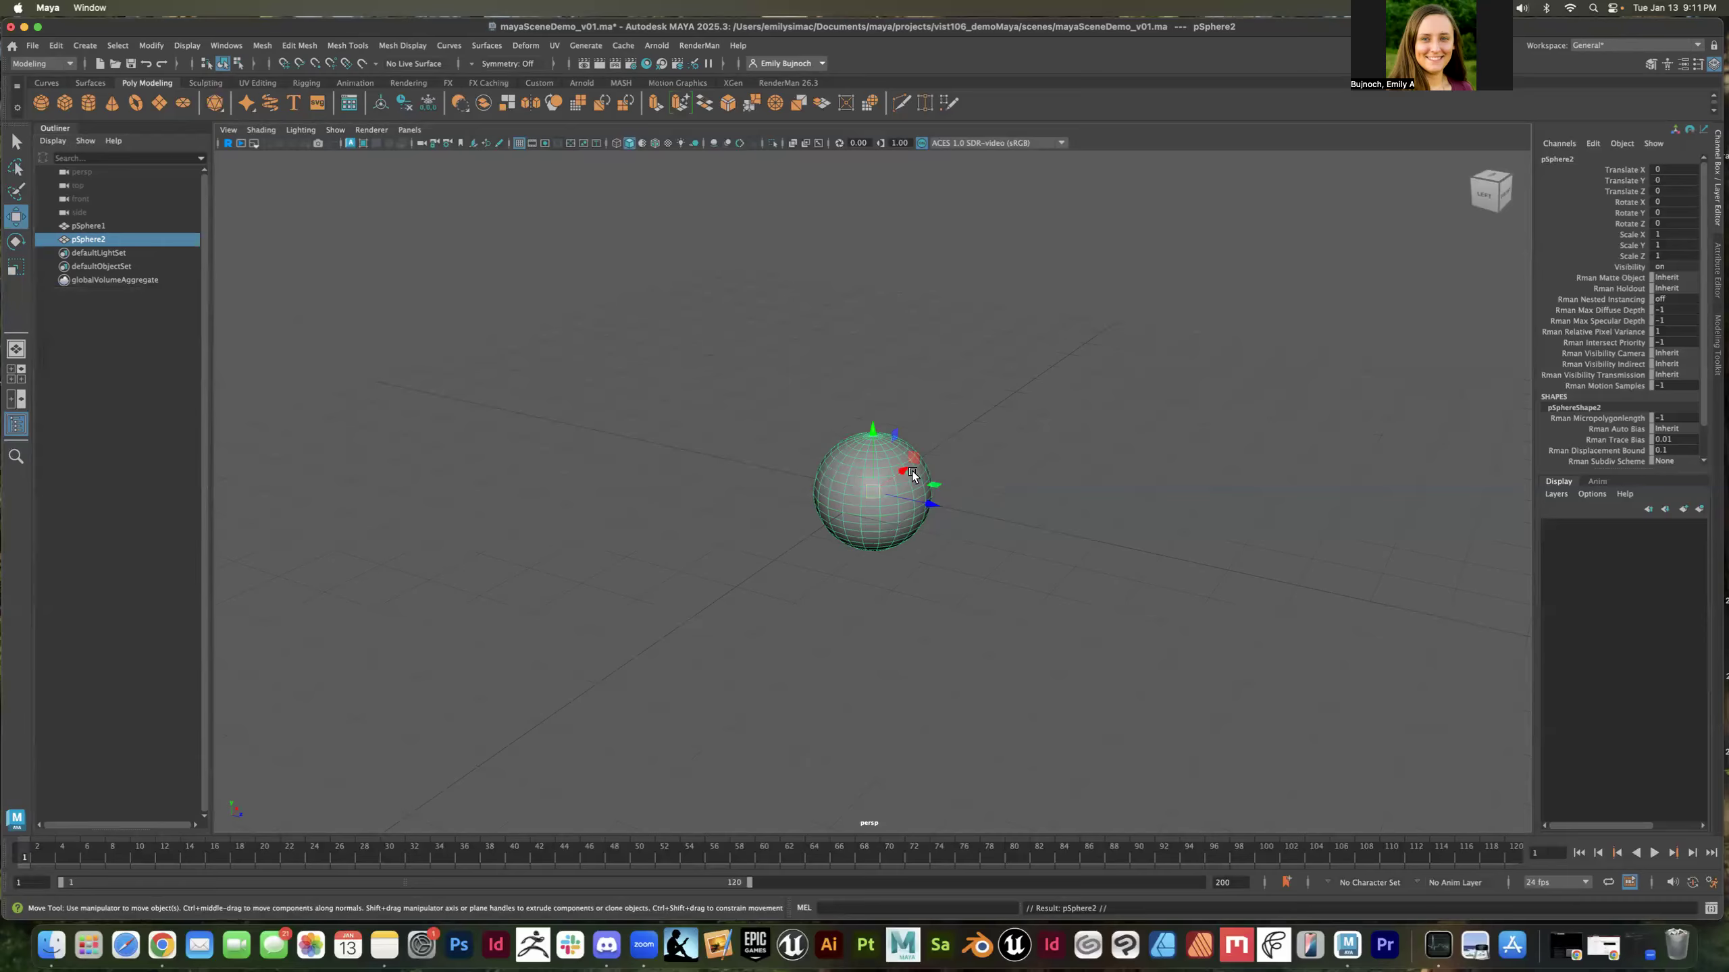
{"action": "left_click_drag", "start_coordinate": [902, 475], "coordinate": [998, 419]}
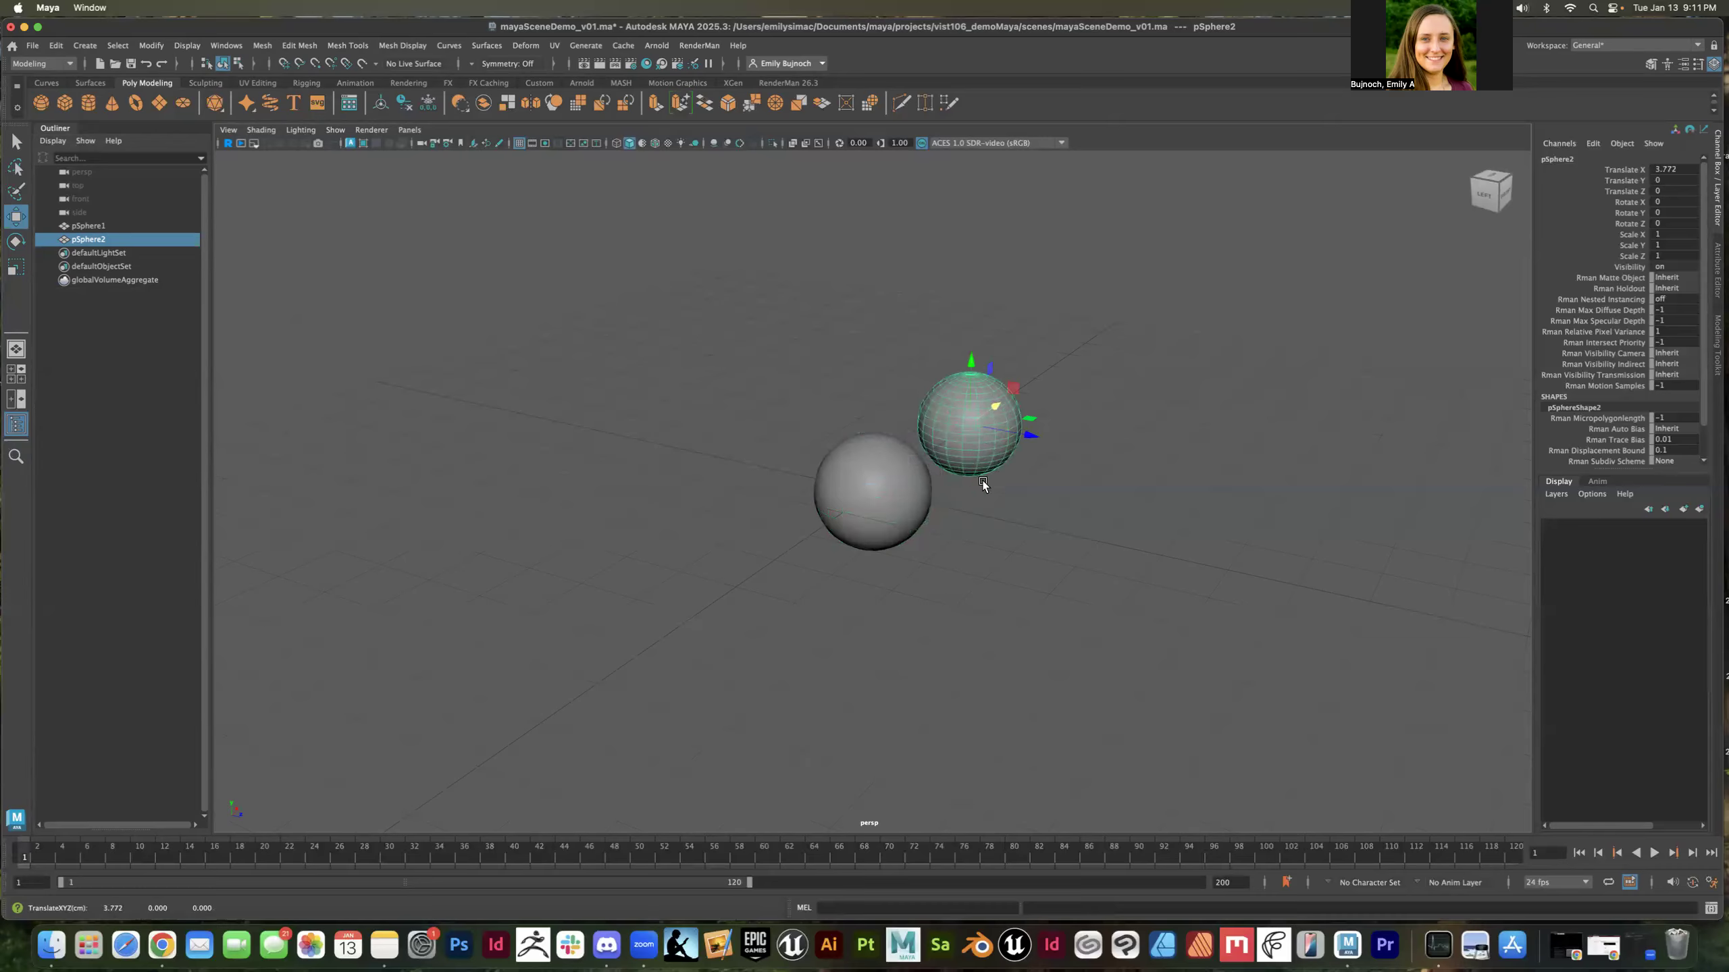
{"action": "left_click", "coordinate": [1011, 486]}
Duplicate the moved sphere to about -2.43 in Z, and duplicate that copy to about 0.58 in X to form a group of four
{"action": "left_click", "coordinate": [971, 415]}
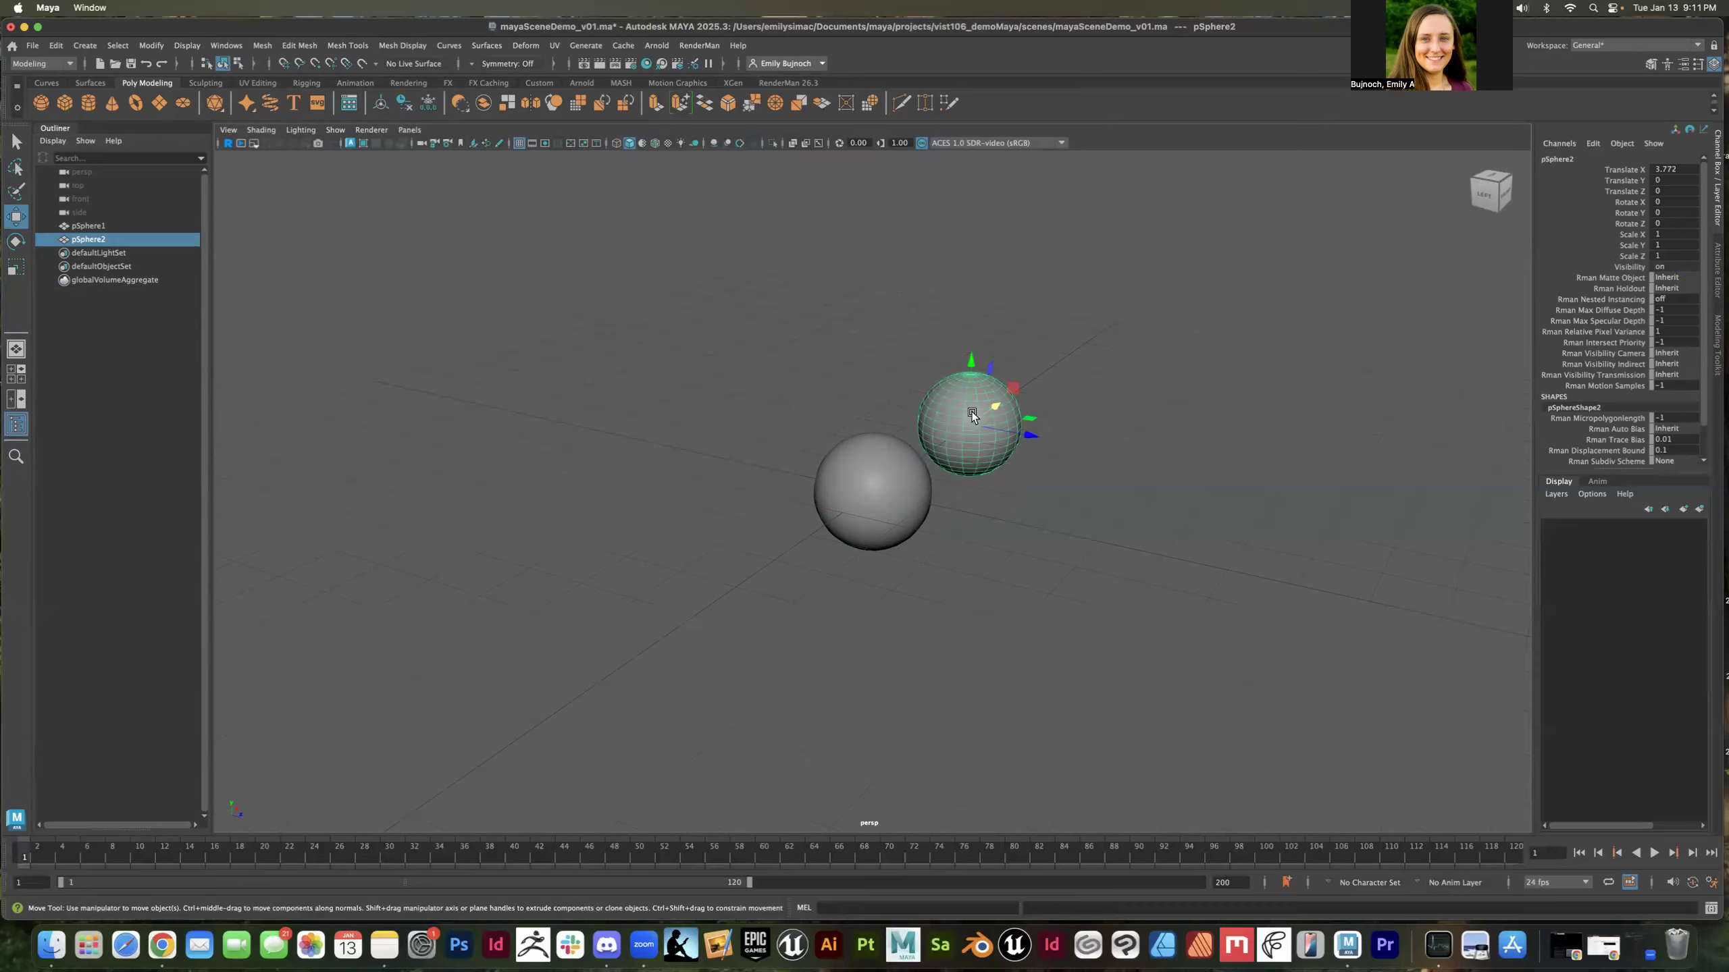
{"action": "key", "text": "ctrl+d"}
{"action": "left_click_drag", "start_coordinate": [1027, 439], "coordinate": [803, 435]}
{"action": "key", "text": "ctrl+d"}
{"action": "mouse_move", "coordinate": [1003, 486]}
{"action": "left_mouse_down", "text": "alt"}
{"action": "mouse_move", "coordinate": [963, 519]}
{"action": "mouse_move", "coordinate": [1053, 490]}
{"action": "mouse_move", "coordinate": [1100, 521]}
{"action": "mouse_move", "coordinate": [984, 491]}
{"action": "mouse_move", "coordinate": [978, 473]}
{"action": "left_mouse_up", "text": "alt"}
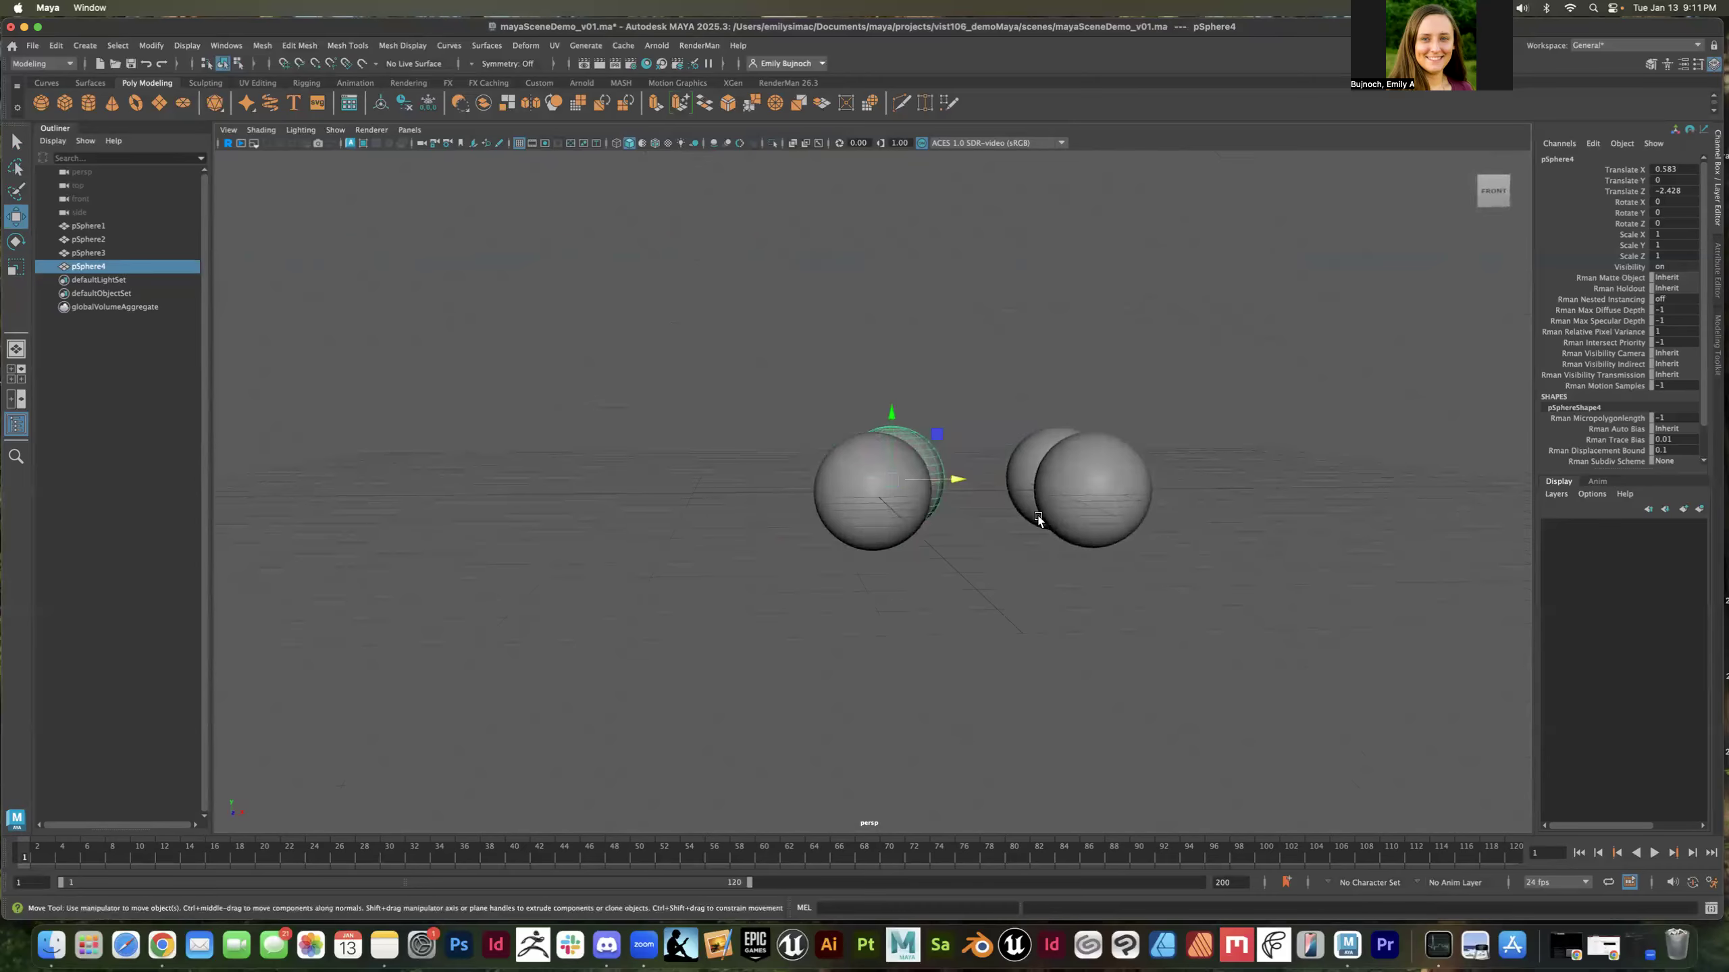
{"action": "left_click", "coordinate": [970, 565]}
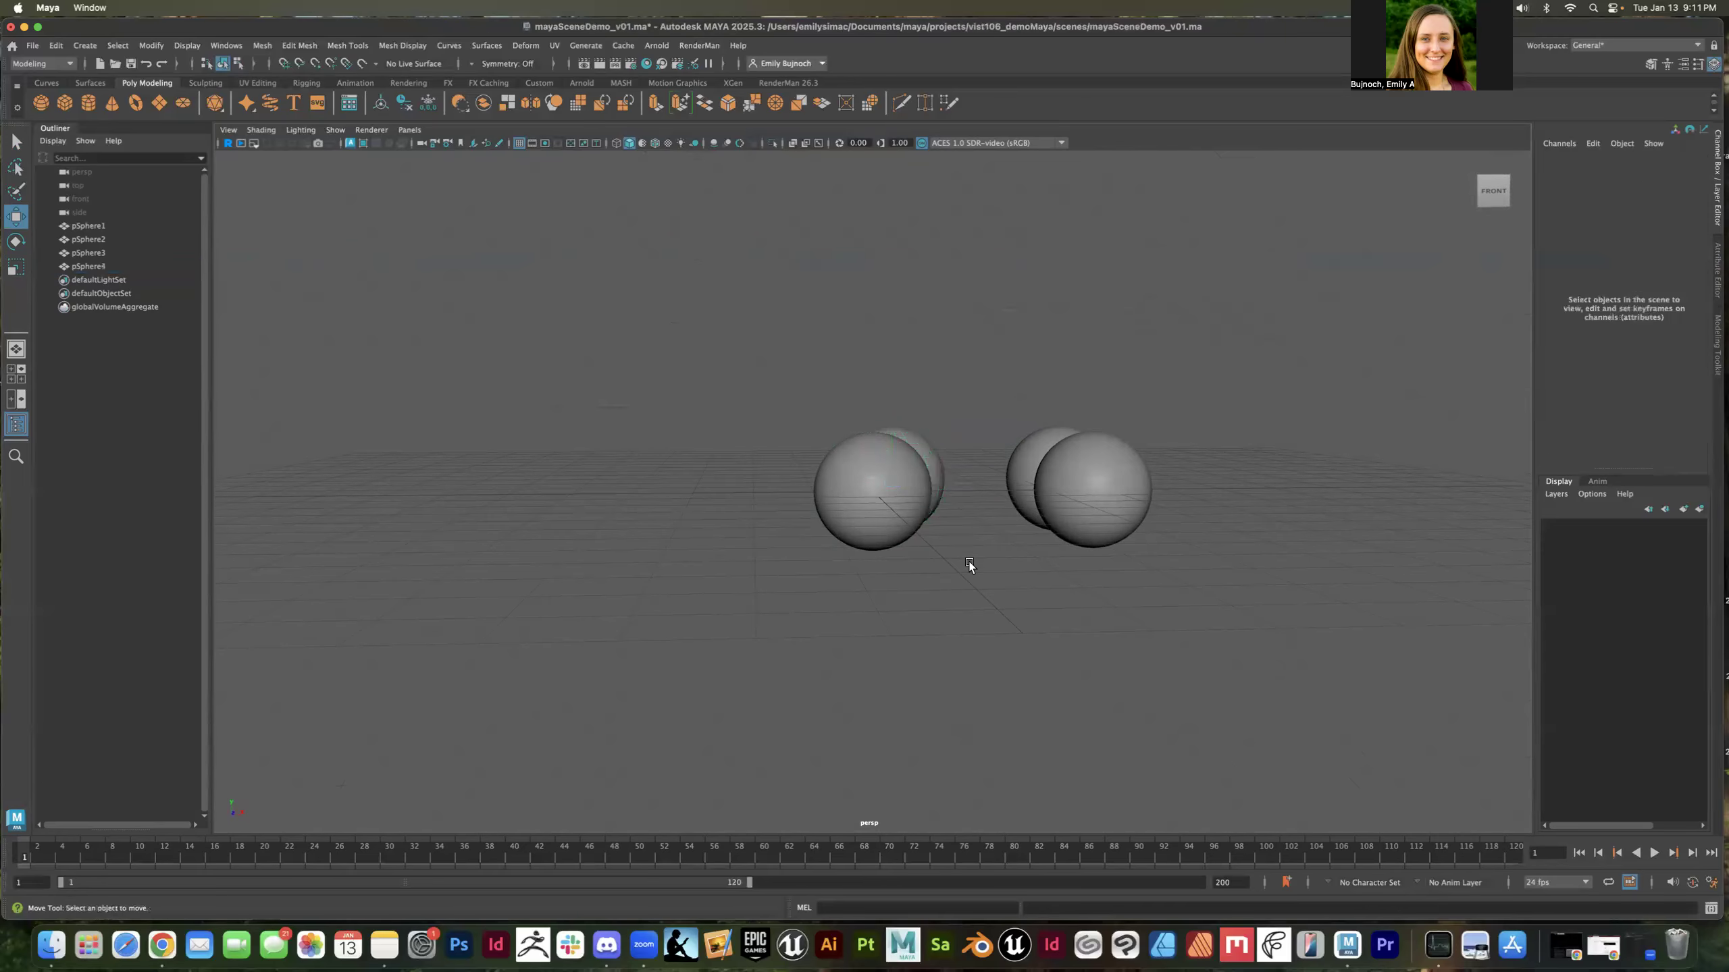
{"action": "left_click_drag", "start_coordinate": [961, 575], "coordinate": [1026, 600], "text": "alt"}
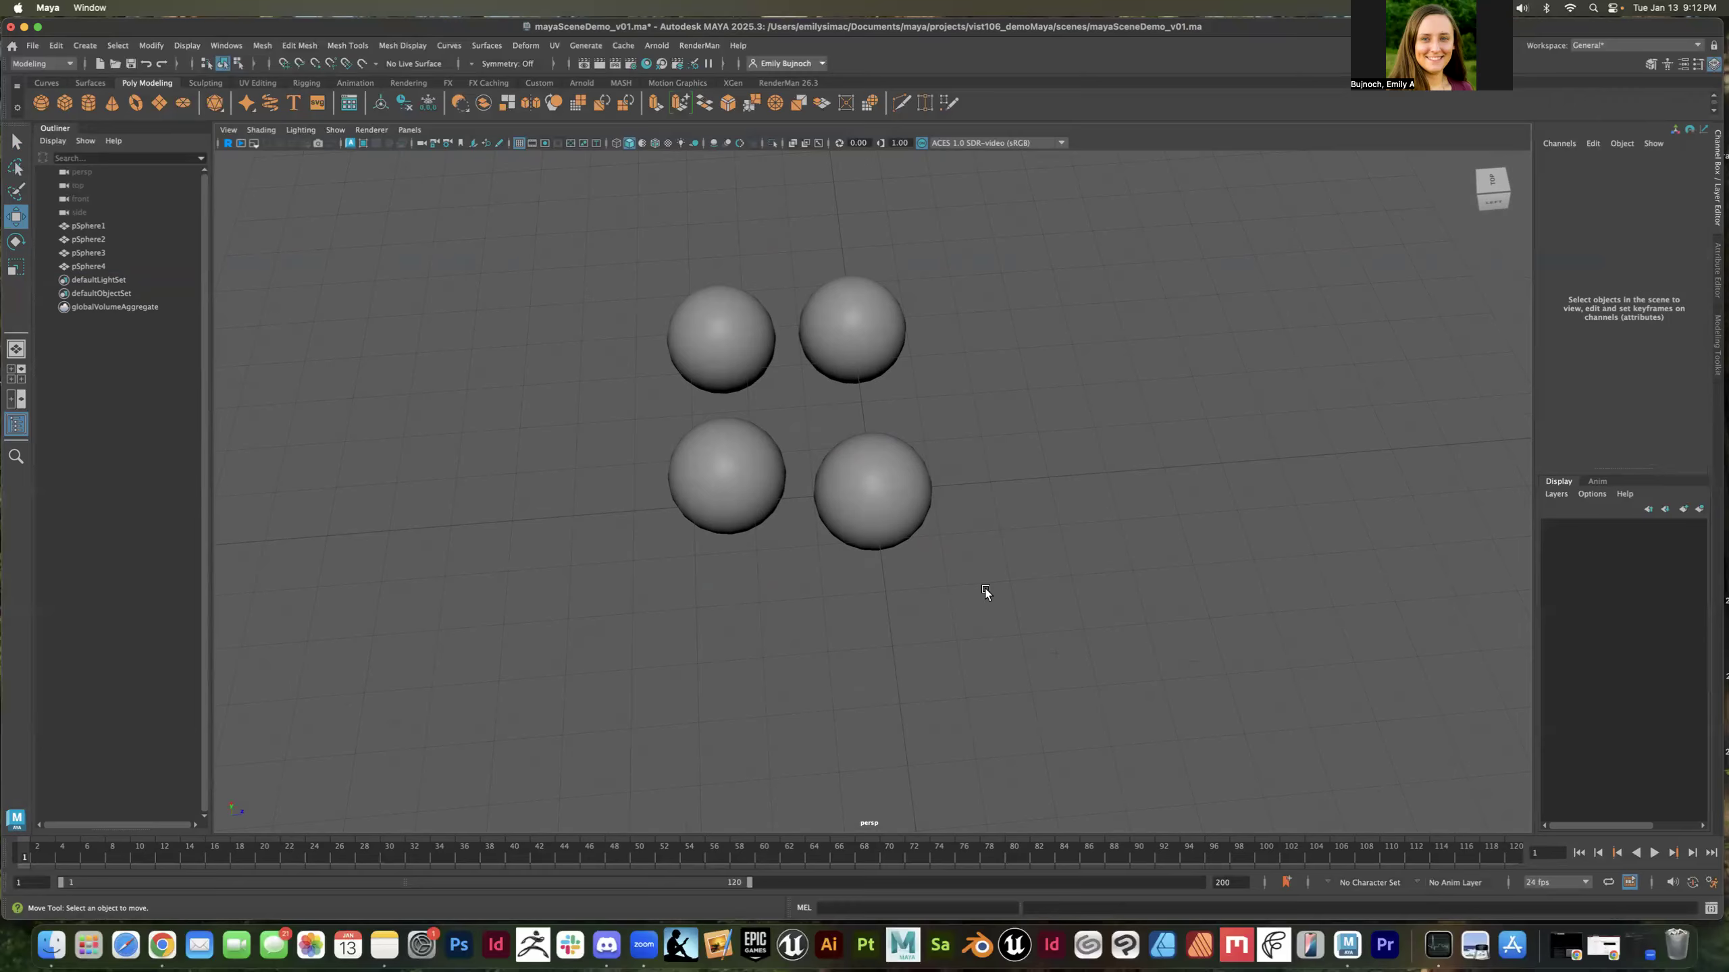
{"action": "left_click_drag", "start_coordinate": [1015, 475], "coordinate": [979, 455], "text": "alt"}
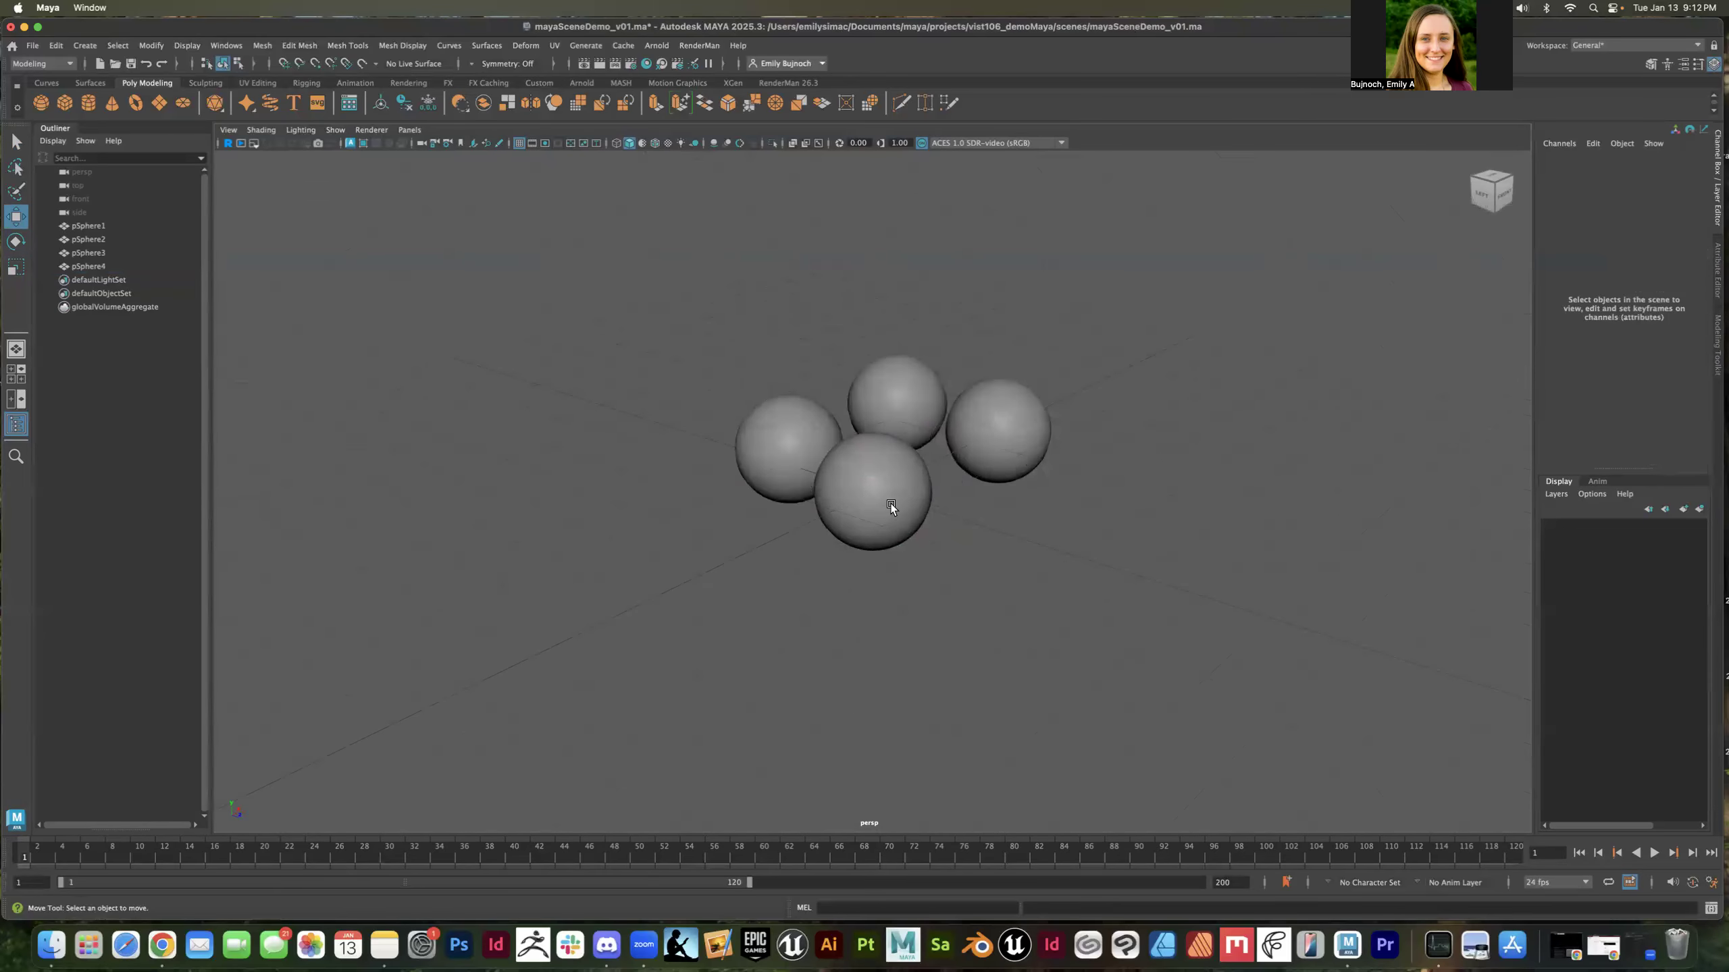
Create a polygon cube and raise it above the spheres to about 2.71 in Y
{"action": "left_click", "coordinate": [65, 105]}
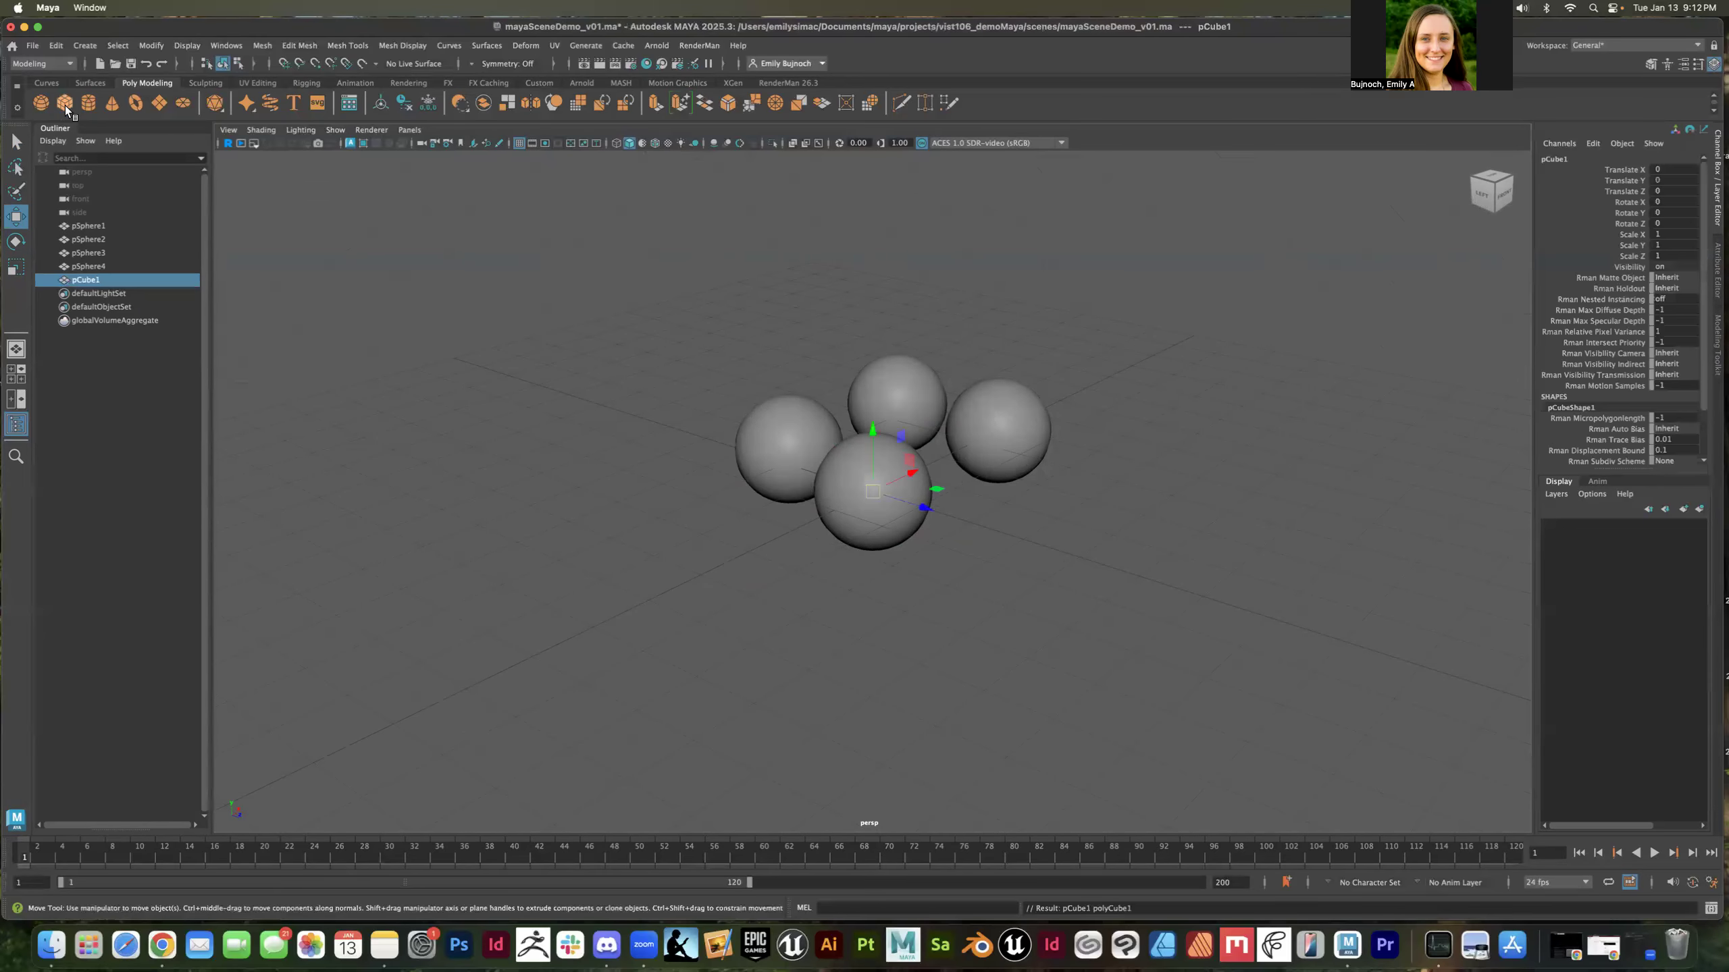
{"action": "left_click_drag", "start_coordinate": [873, 418], "coordinate": [896, 274]}
Scale the cube to about 1.65 in X, 3.68 in Y and 3.04 in Z
{"action": "key", "text": "r"}
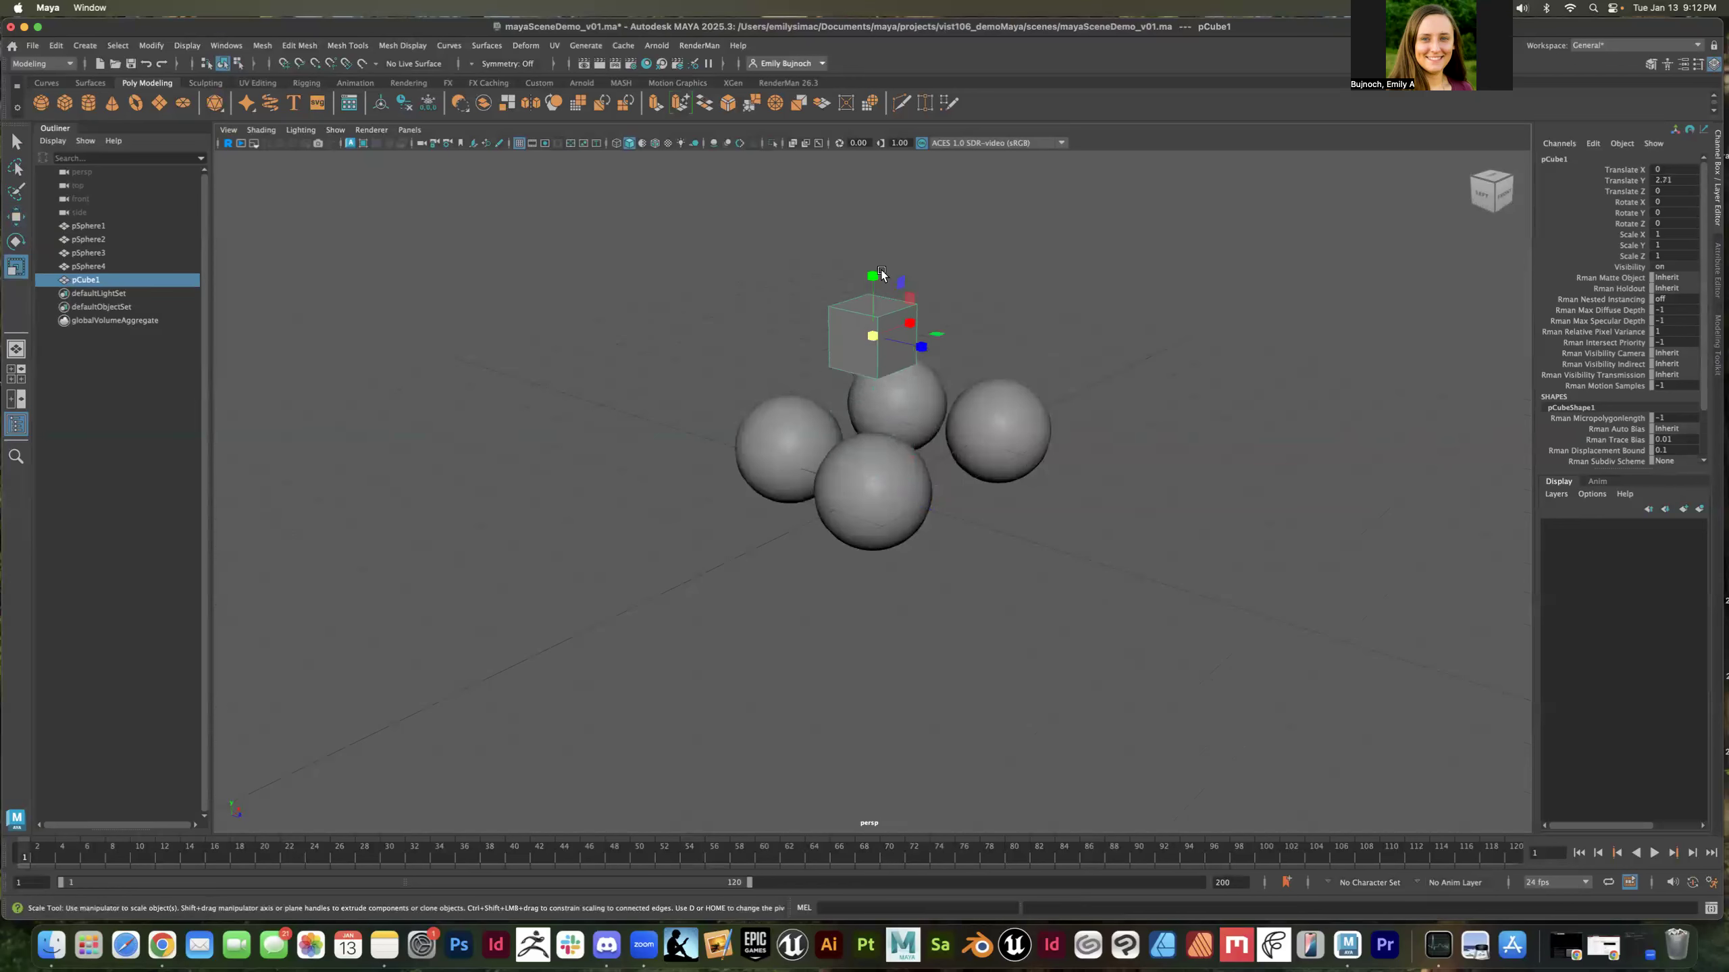
{"action": "left_click_drag", "start_coordinate": [874, 274], "coordinate": [876, 197]}
{"action": "left_click_drag", "start_coordinate": [922, 347], "coordinate": [975, 380]}
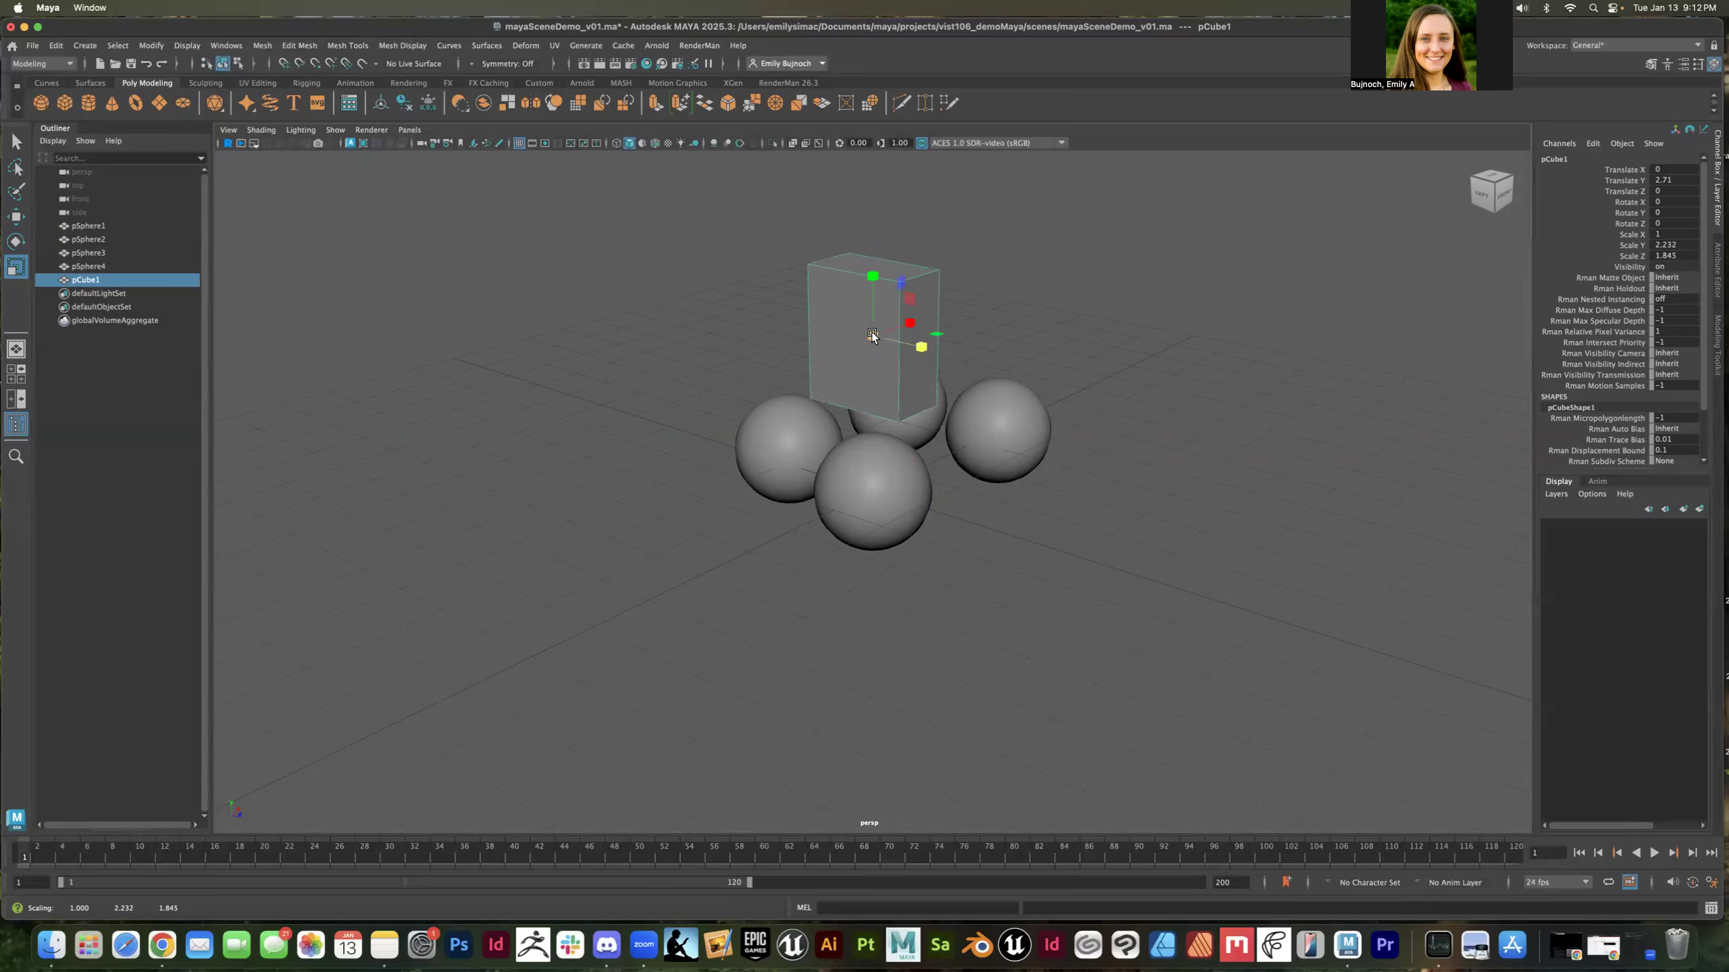
{"action": "left_click", "coordinate": [873, 334]}
{"action": "left_click_drag", "start_coordinate": [871, 334], "coordinate": [933, 372]}
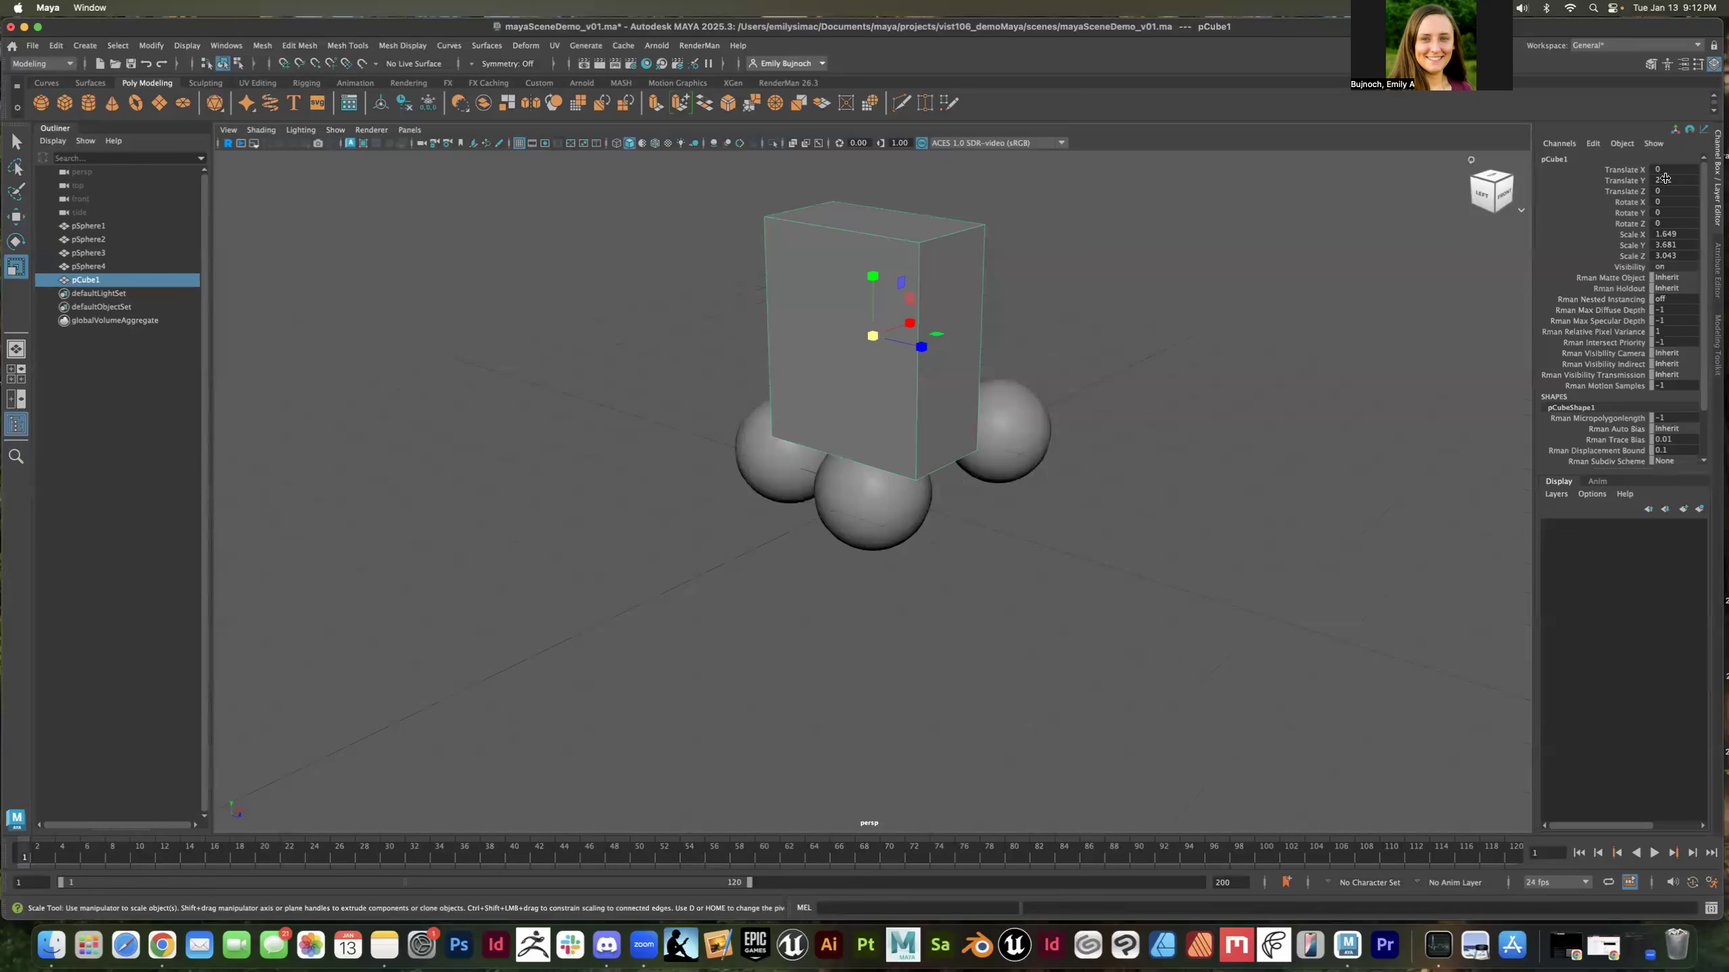
Compare the cube's channel values with its transform attributes and examine its polygon creation settings
{"action": "left_click", "coordinate": [1717, 270]}
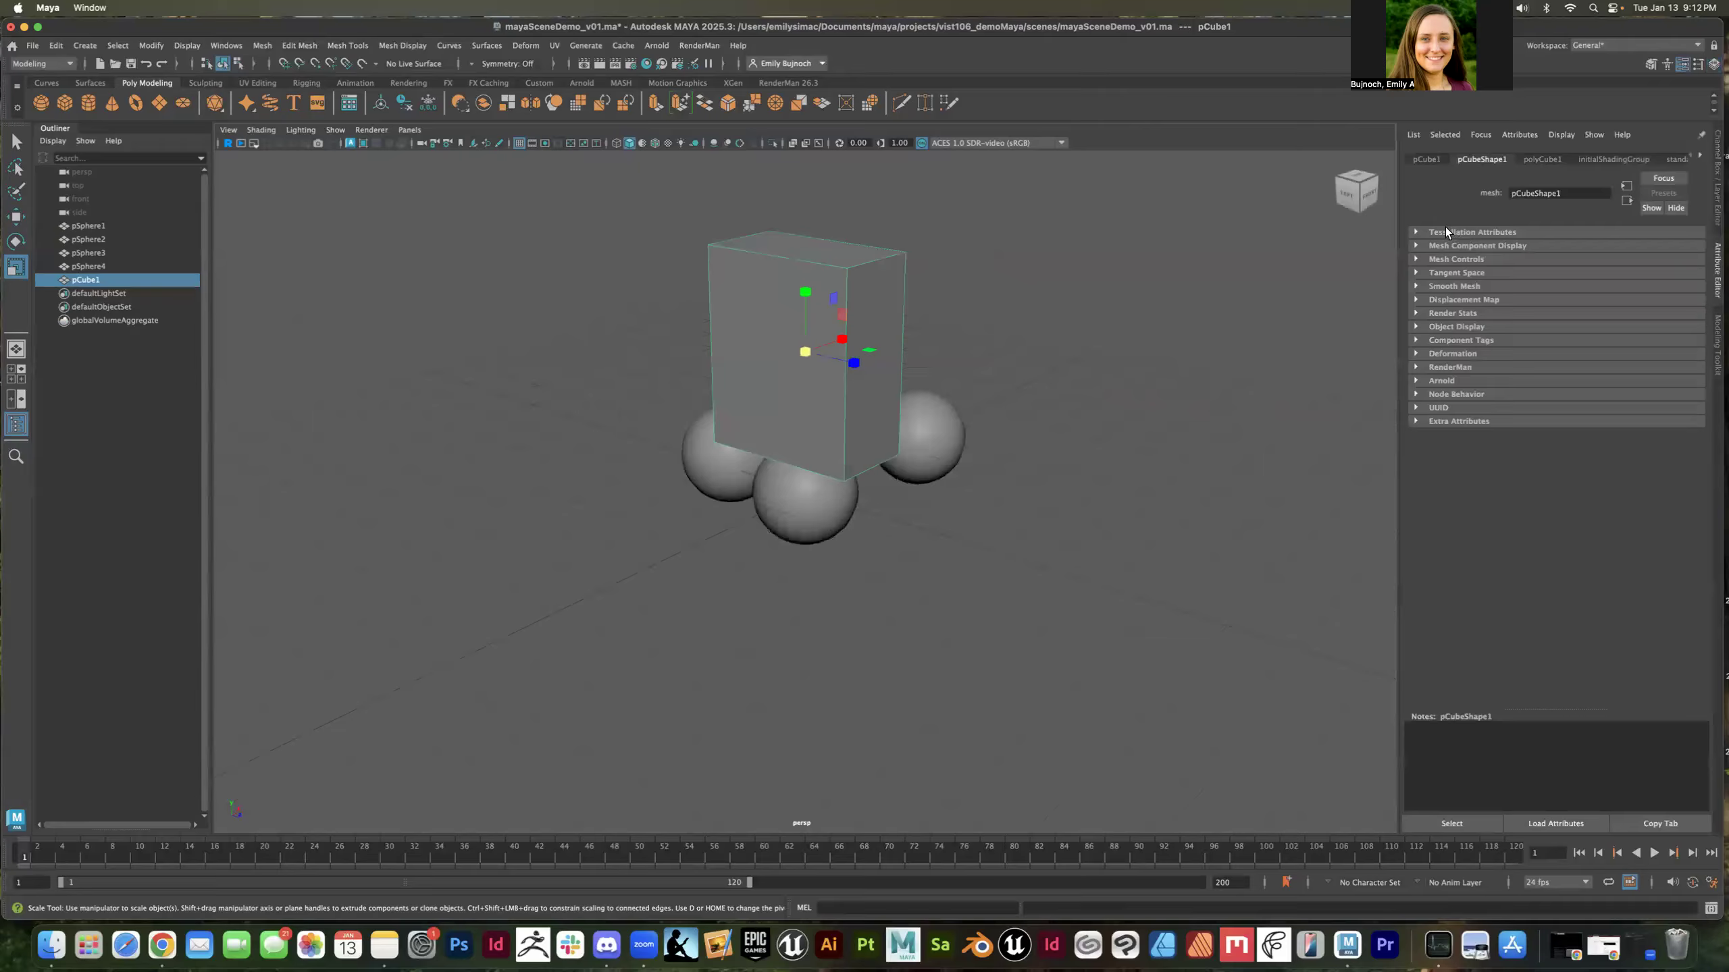
{"action": "left_click", "coordinate": [1446, 230]}
{"action": "left_click", "coordinate": [1423, 161]}
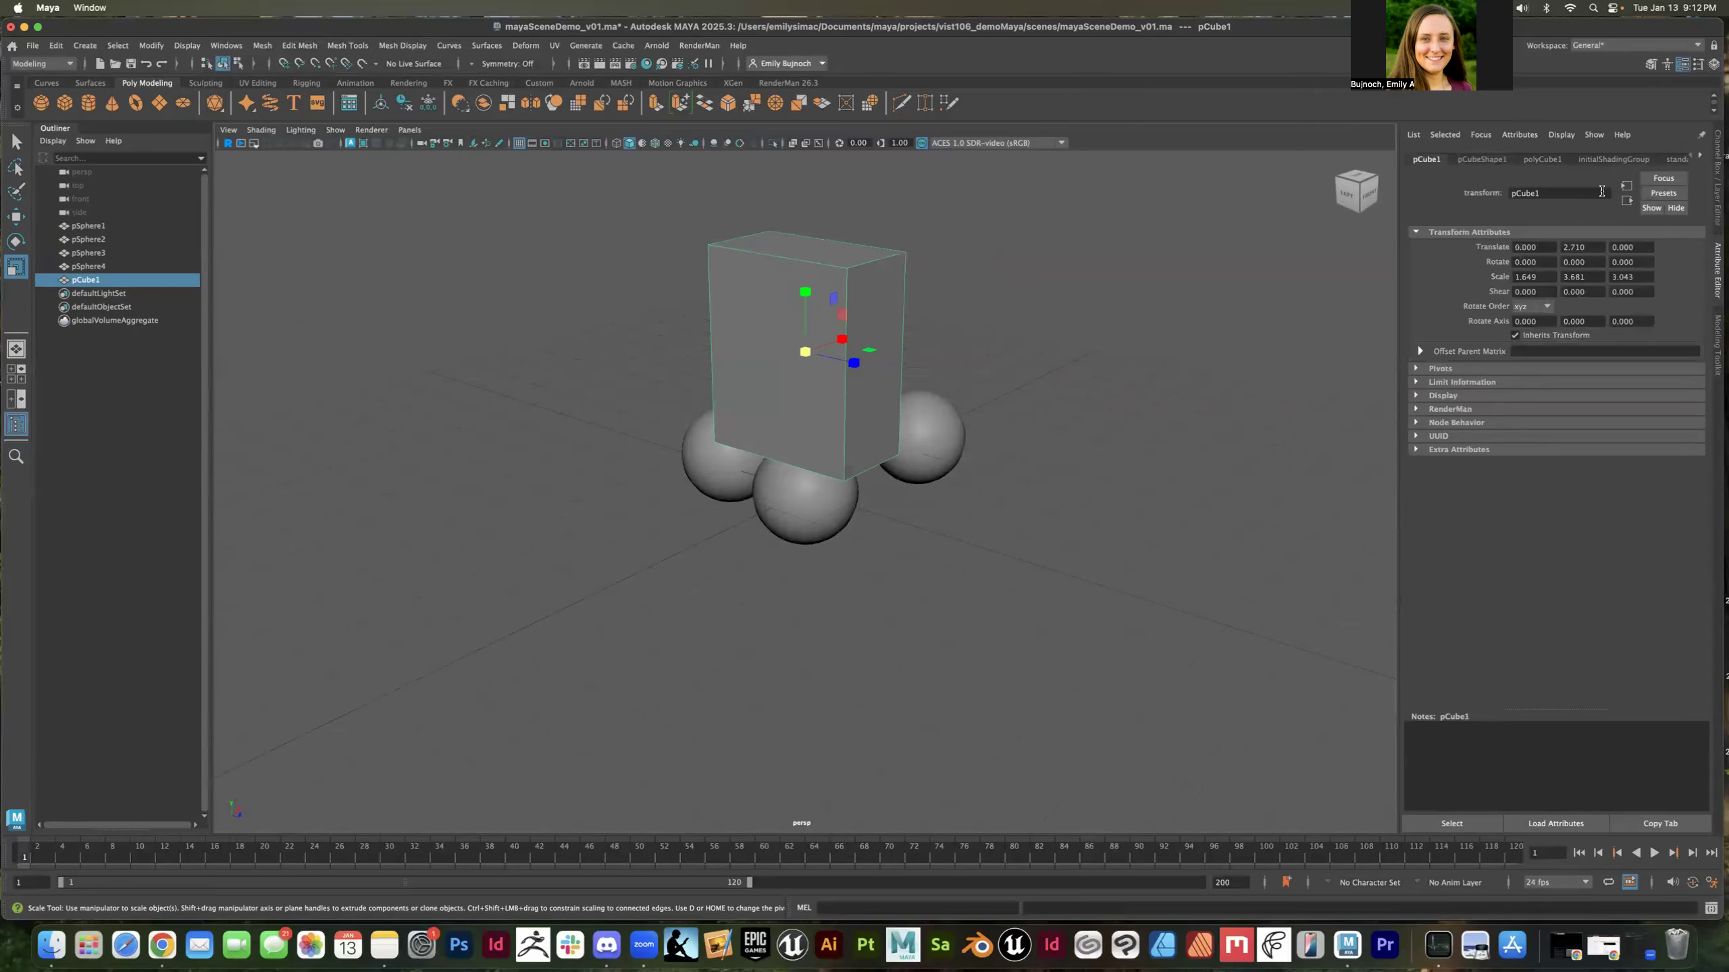
{"action": "left_click", "coordinate": [1719, 180]}
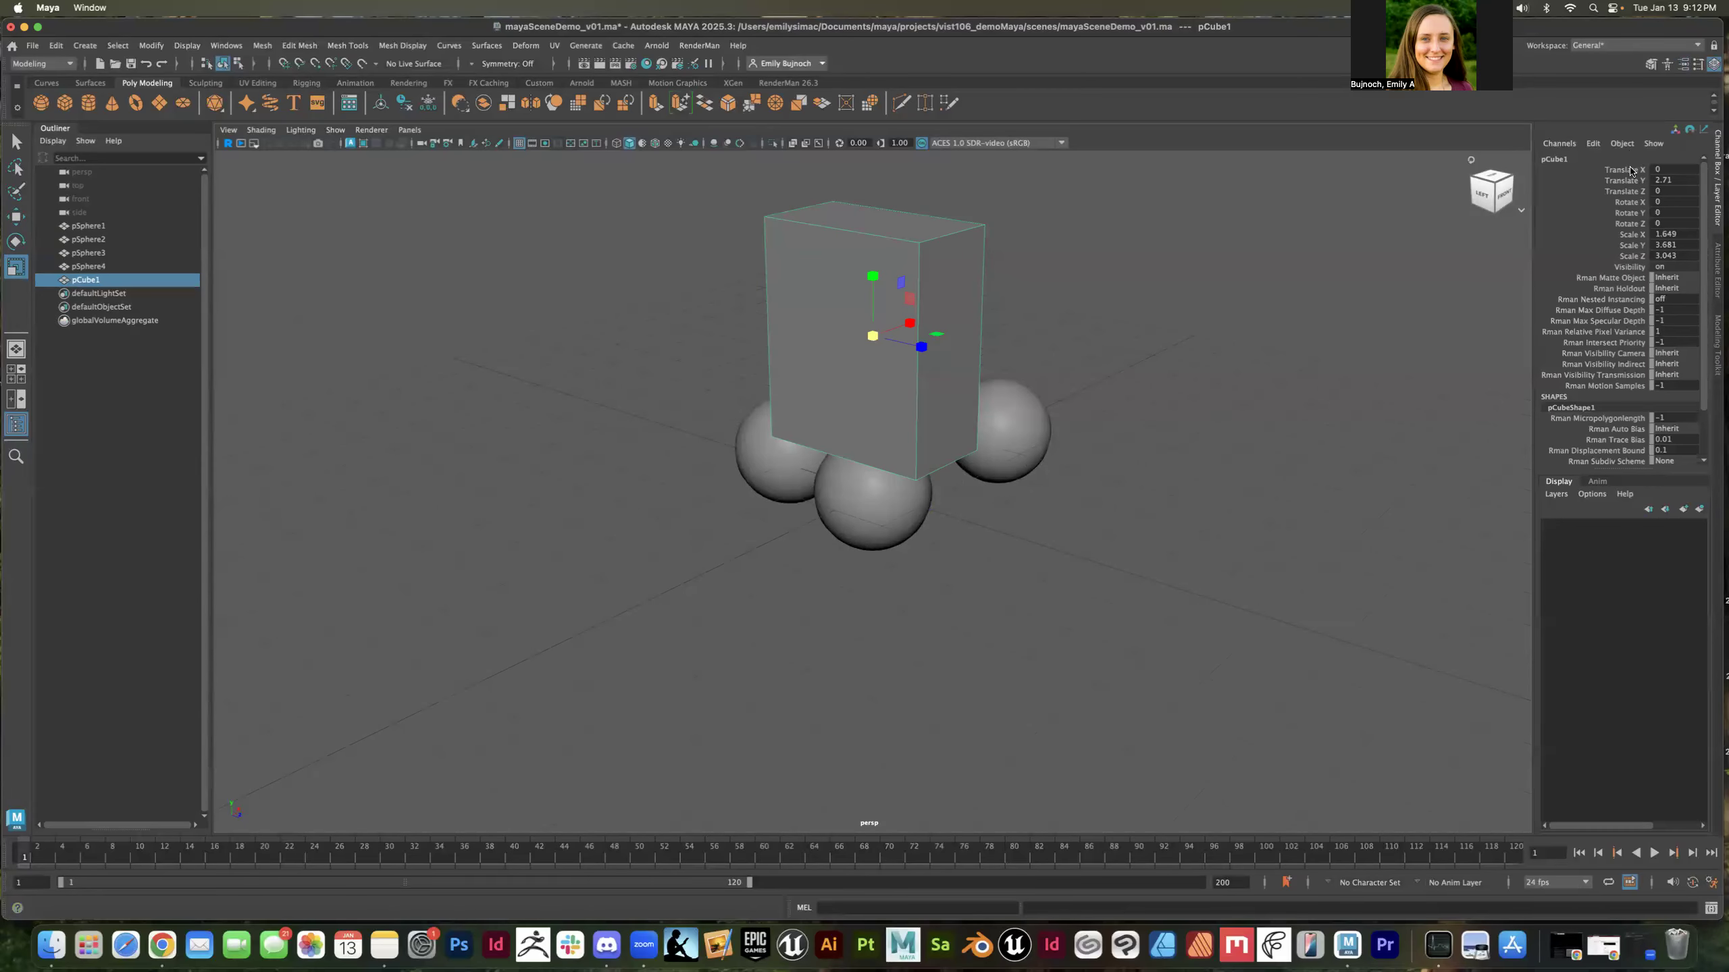
{"action": "left_click", "coordinate": [1717, 248]}
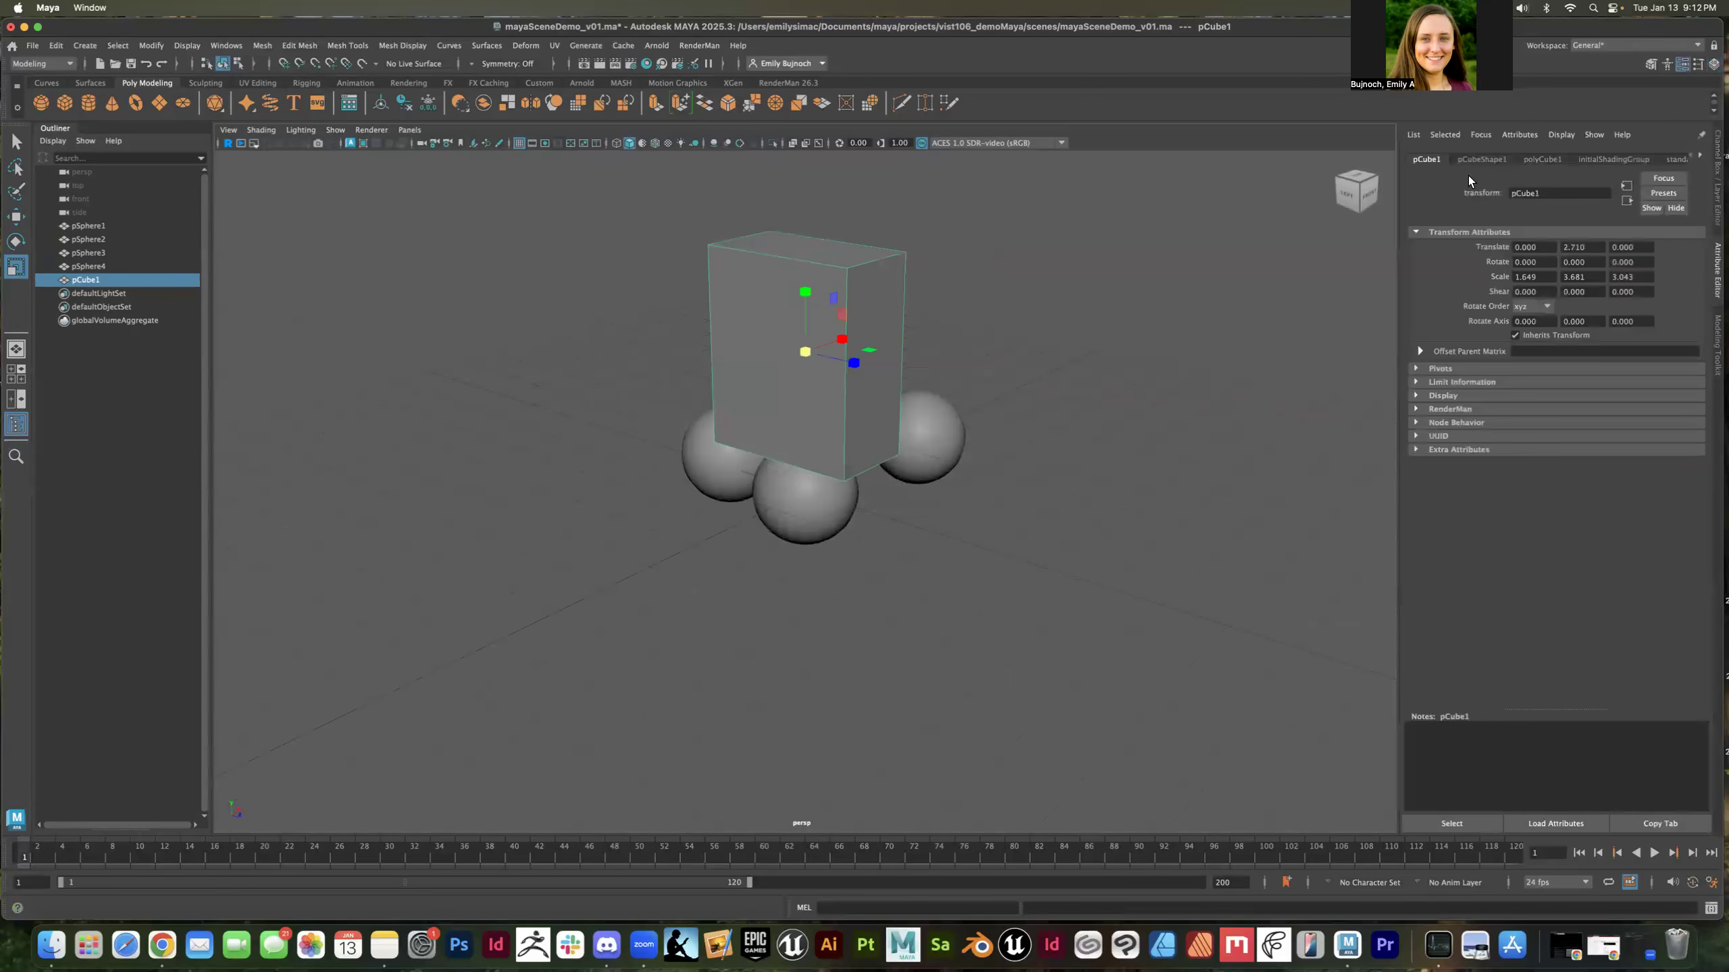
{"action": "left_click", "coordinate": [1534, 159]}
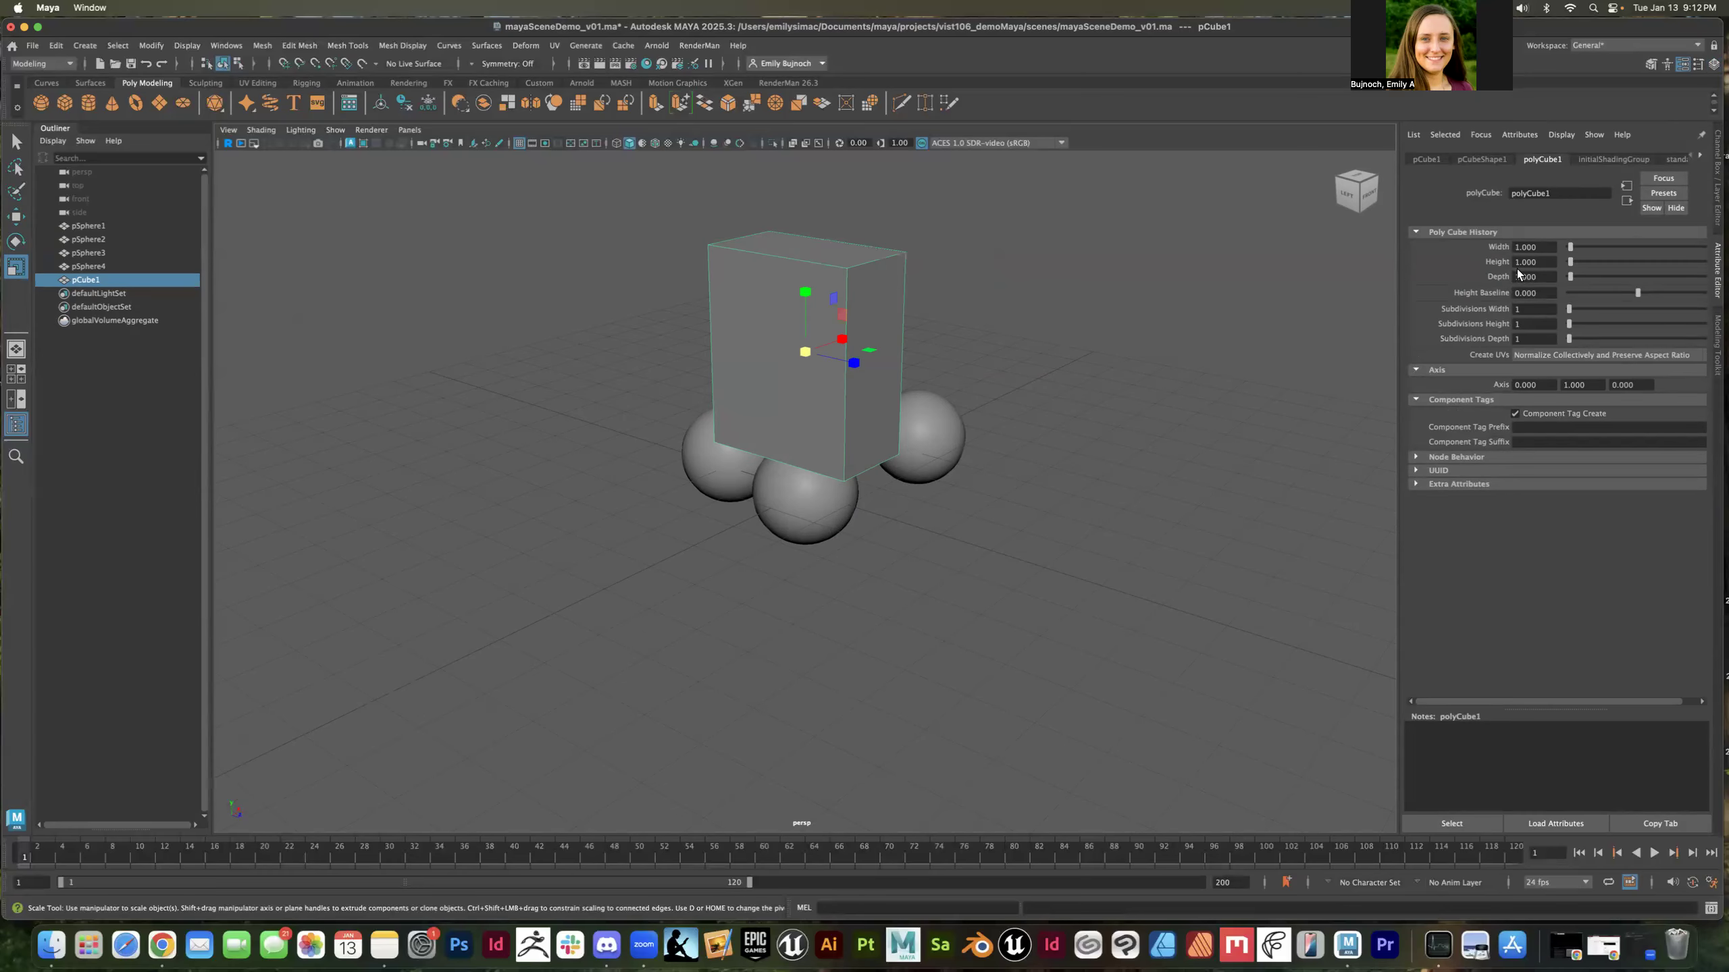
Try changing the cube's width and width subdivisions, and undo those changes along with its last uniform and Z-axis scaling
{"action": "left_click_drag", "start_coordinate": [1582, 247], "coordinate": [1568, 249]}
{"action": "key", "text": "ctrl+z"}
{"action": "key", "text": "ctrl+z"}
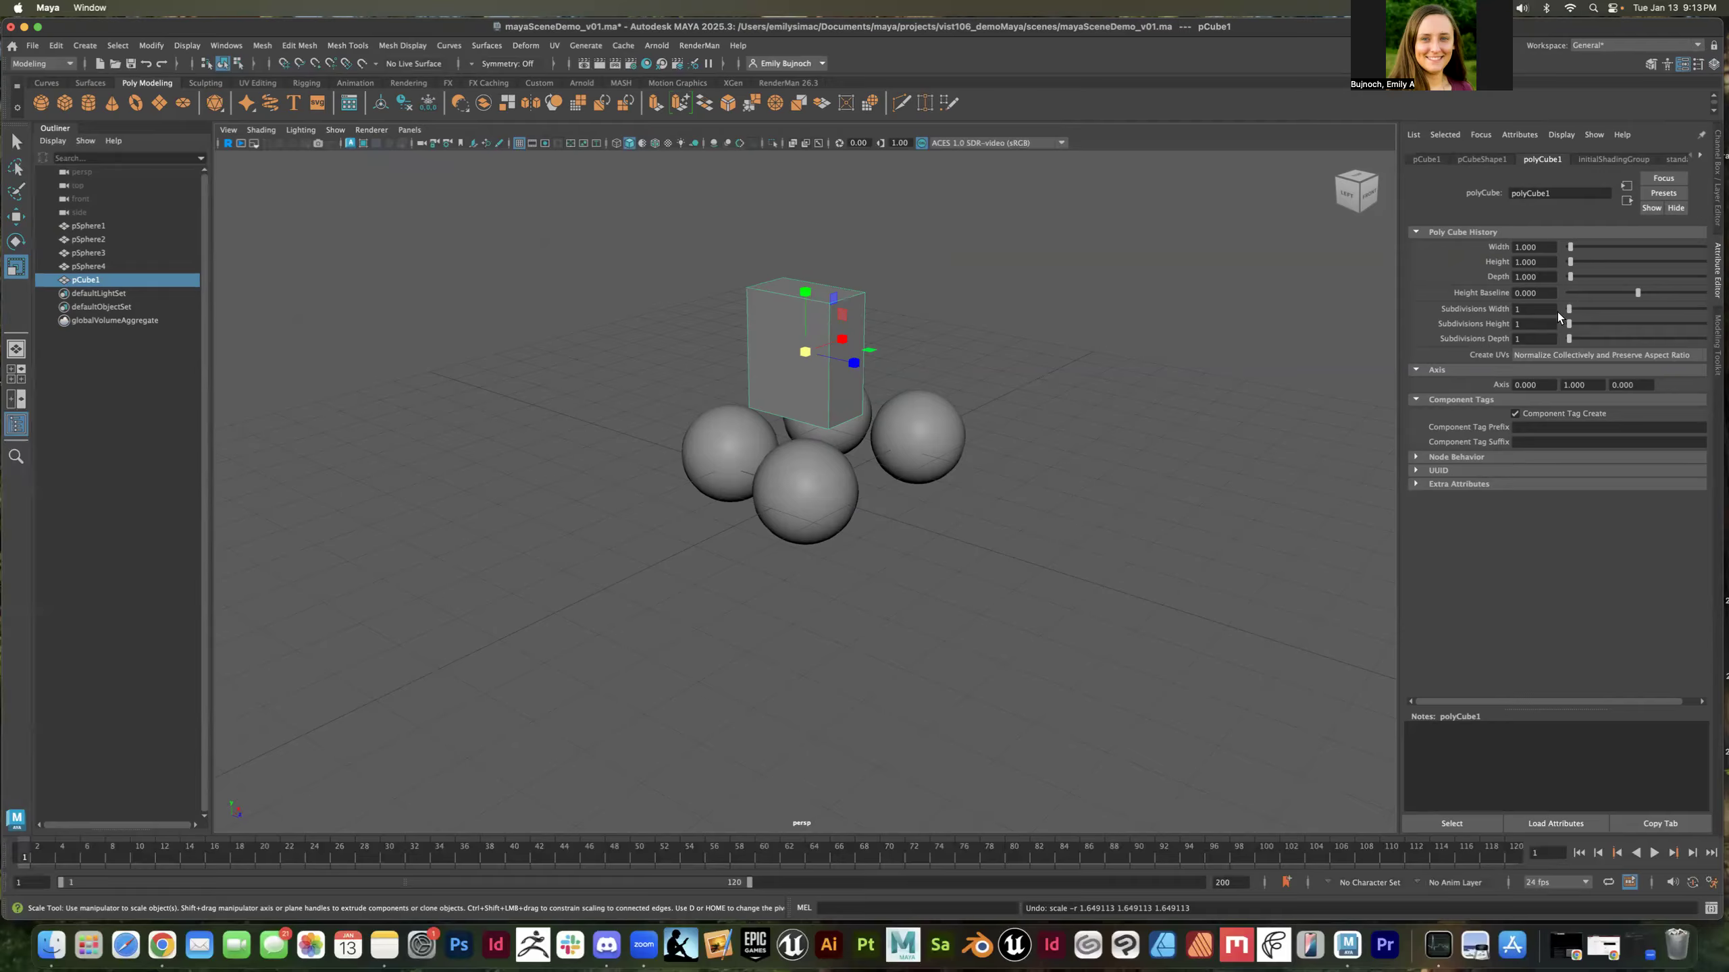
{"action": "mouse_move", "coordinate": [1588, 310]}
{"action": "left_mouse_down"}
{"action": "mouse_move", "coordinate": [1603, 308]}
{"action": "mouse_move", "coordinate": [1563, 312]}
{"action": "left_mouse_up"}
{"action": "key", "text": "super+z"}
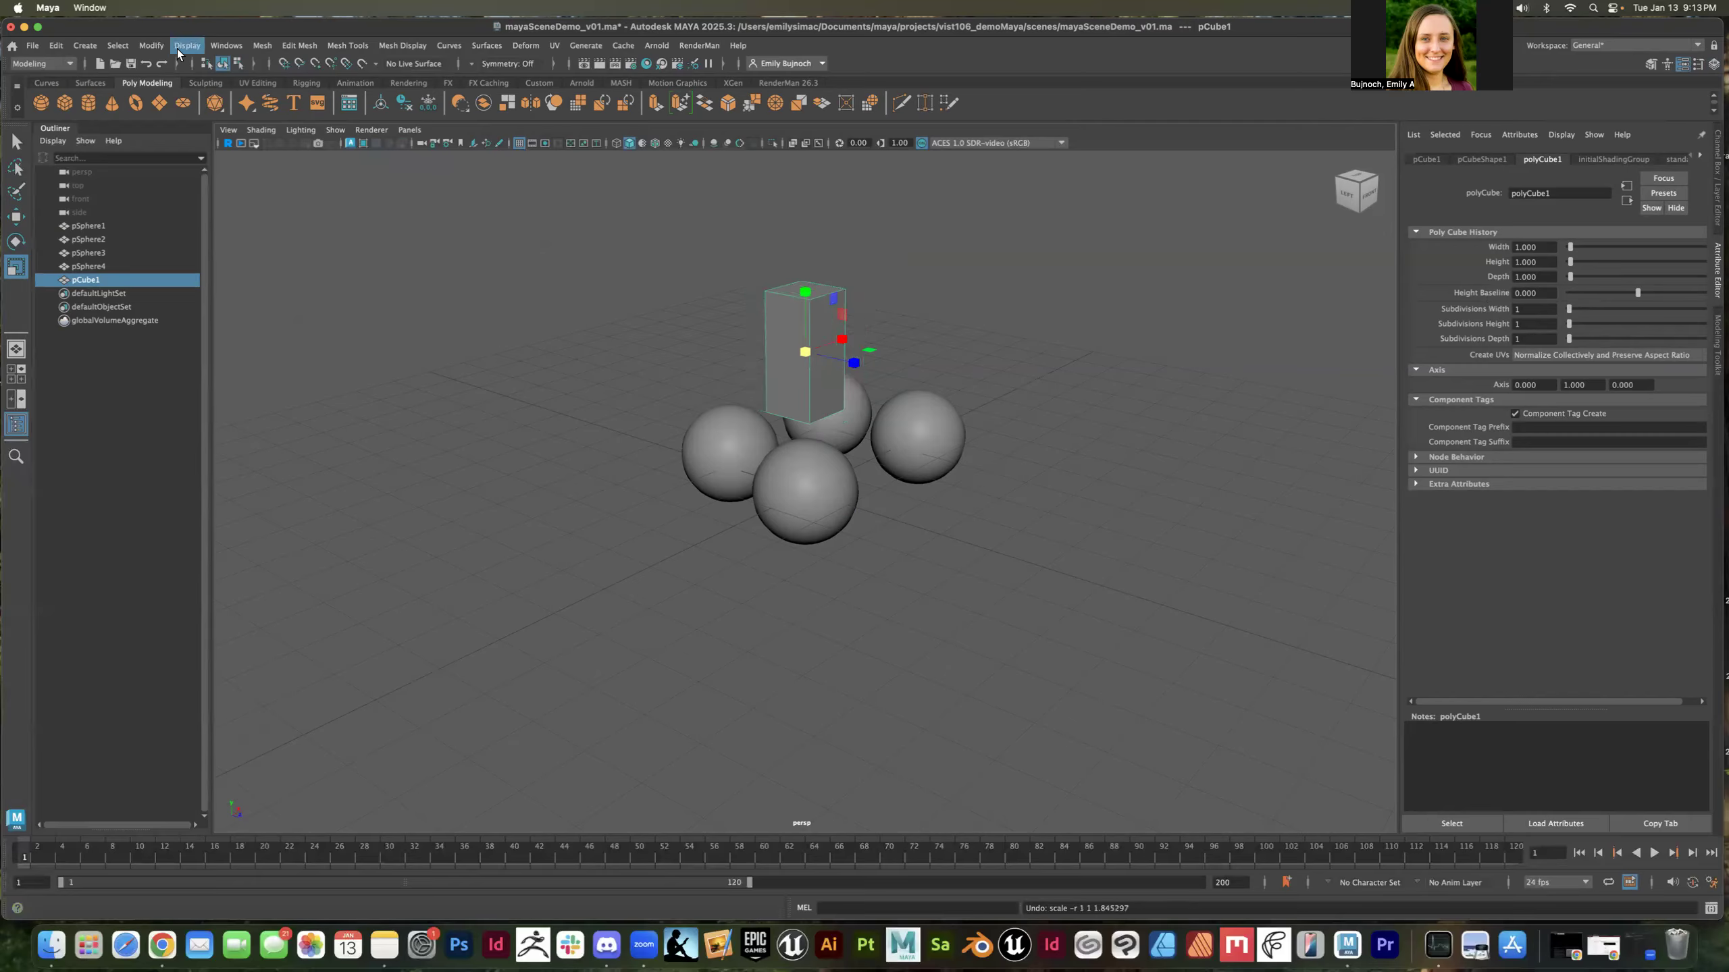
{"action": "left_click", "coordinate": [304, 46]}
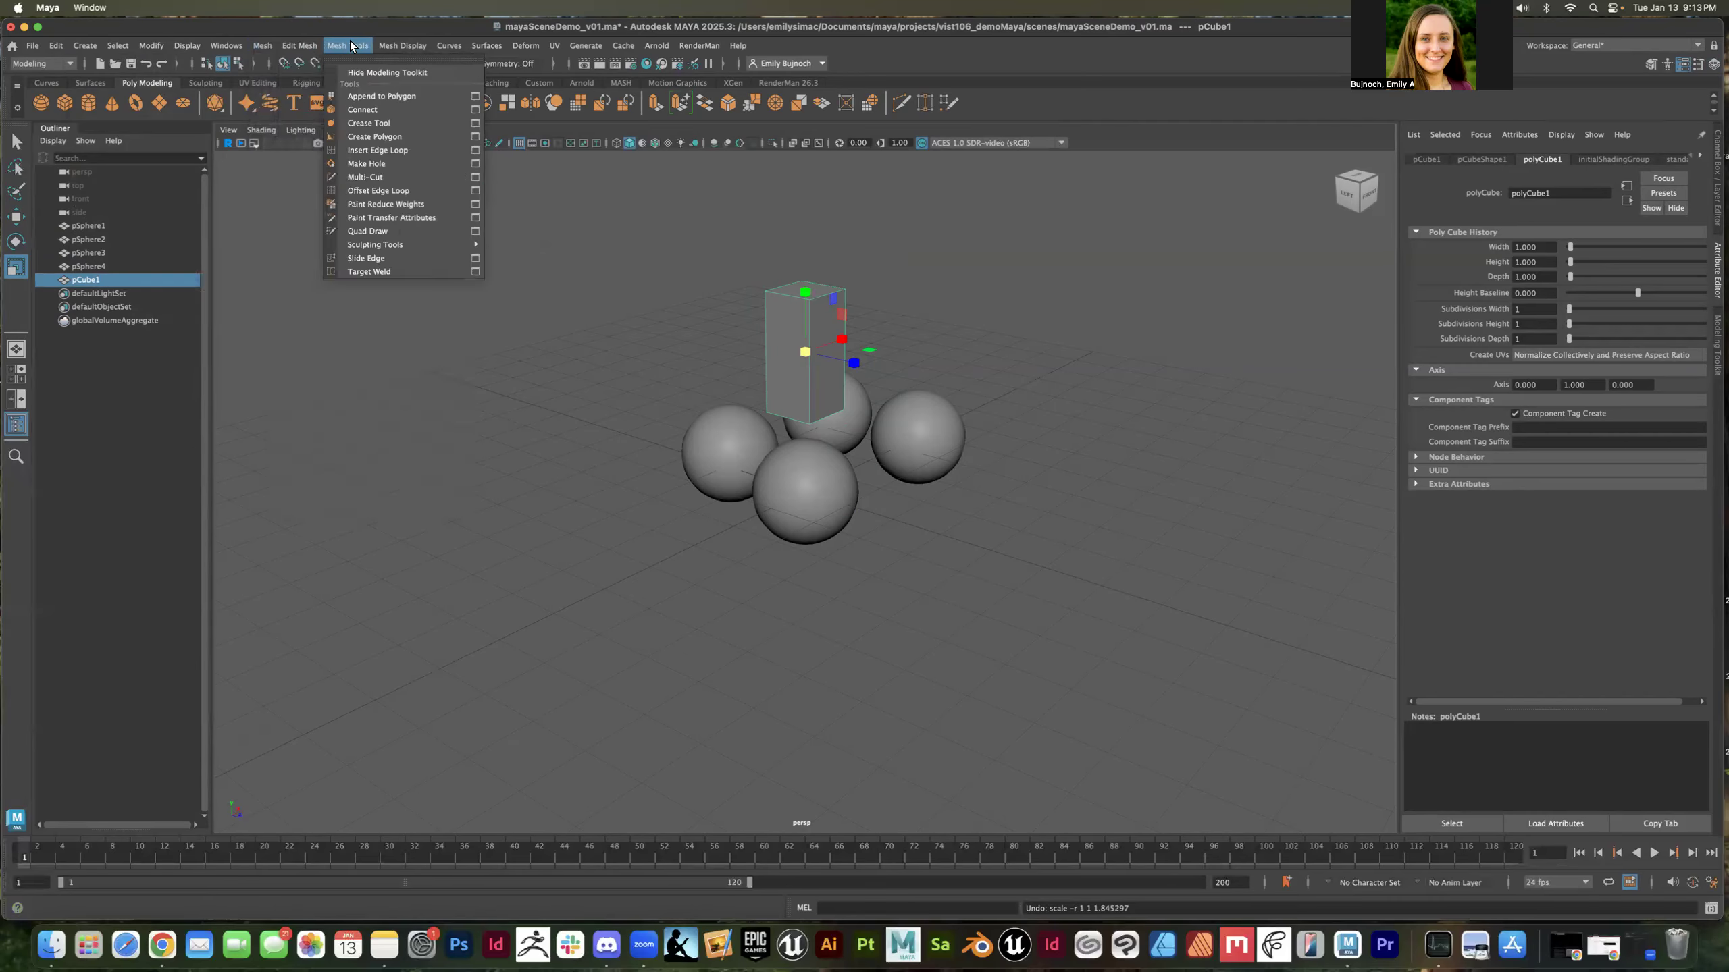
{"action": "left_click", "coordinate": [934, 321]}
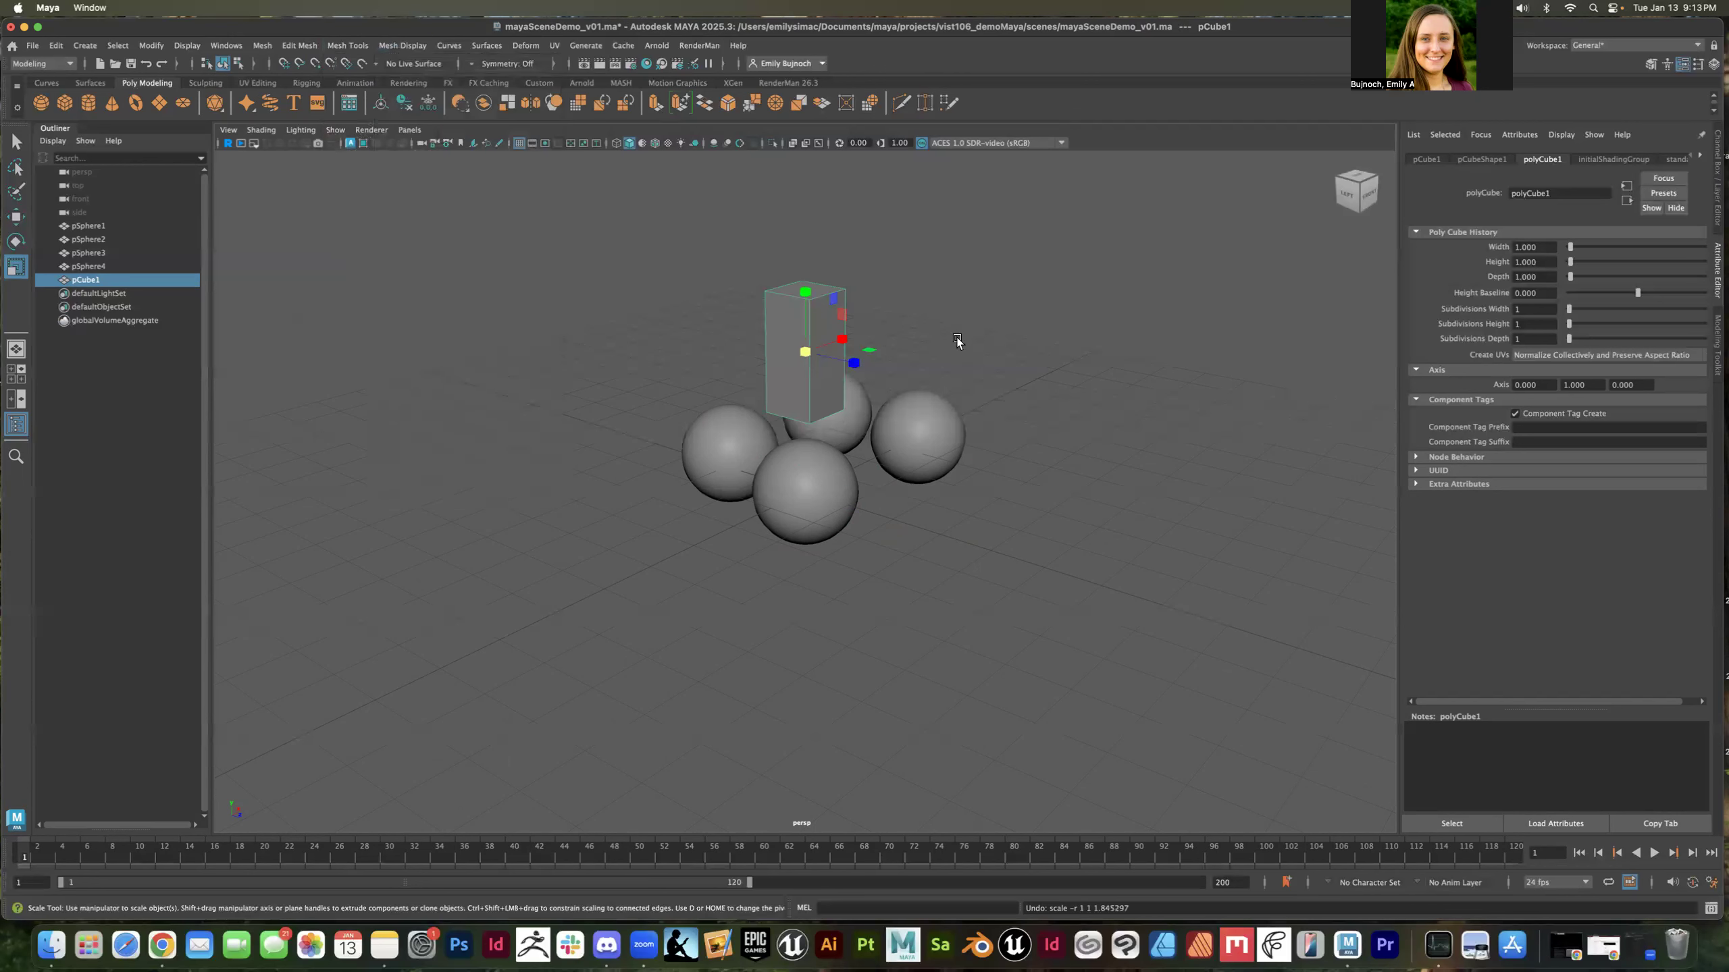
Stretch the cube into a long box scaled to about 9.03 in X, and increase its height
{"action": "left_click", "coordinate": [854, 346]}
{"action": "left_click", "coordinate": [812, 350]}
{"action": "key", "text": "w"}
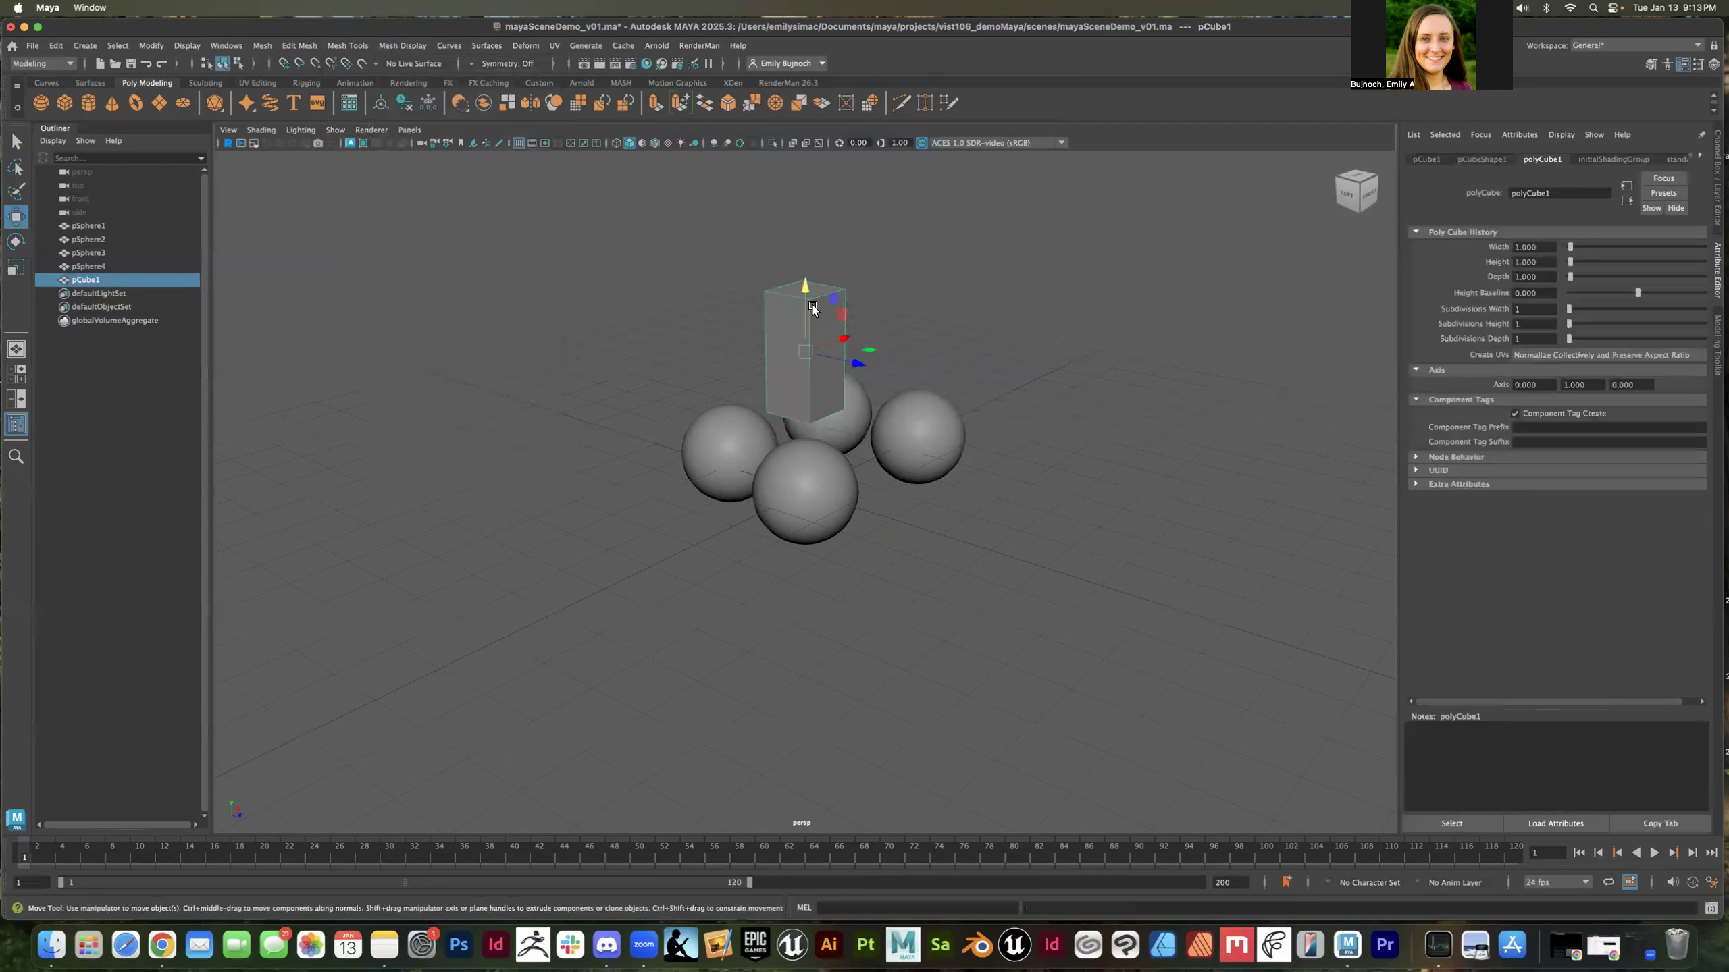
{"action": "key", "text": "r"}
{"action": "left_click_drag", "start_coordinate": [839, 327], "coordinate": [1293, 196]}
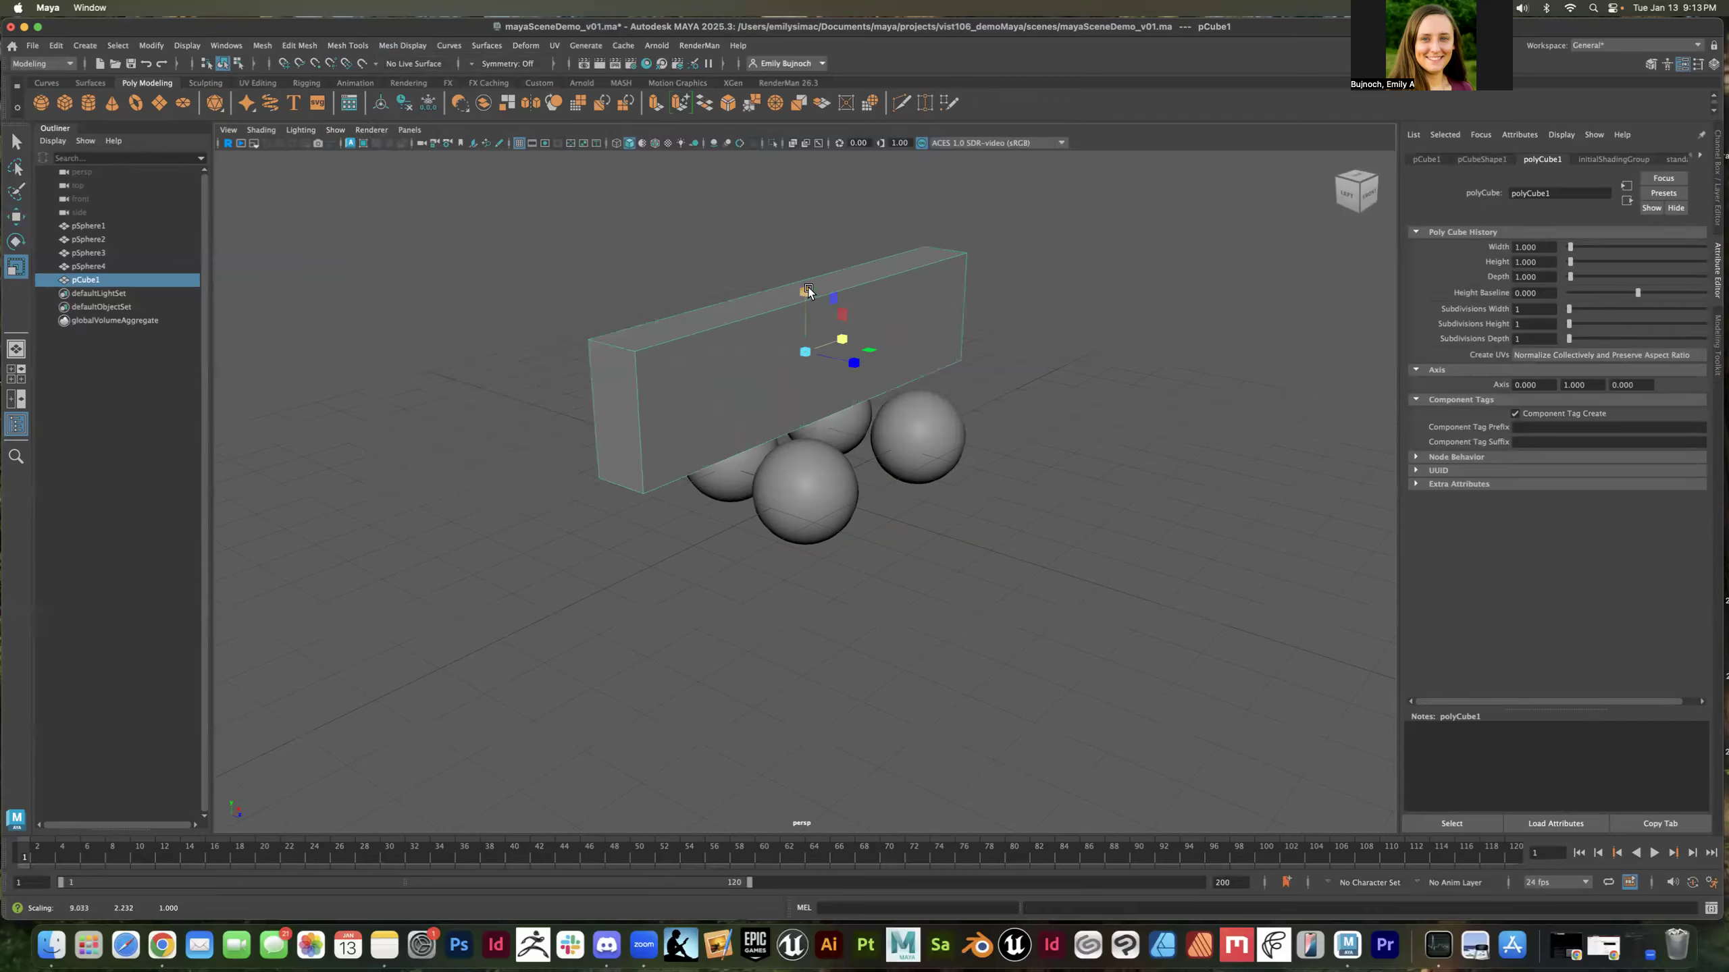
{"action": "left_click_drag", "start_coordinate": [805, 290], "coordinate": [813, 206]}
Lower the long box onto the spheres and shift it between the two rows, like a car body on wheels
{"action": "key", "text": "w"}
{"action": "left_click_drag", "start_coordinate": [806, 286], "coordinate": [803, 309]}
{"action": "left_click_drag", "start_coordinate": [849, 387], "coordinate": [832, 373]}
{"action": "key", "text": "r"}
{"action": "left_click_drag", "start_coordinate": [787, 316], "coordinate": [890, 502]}
{"action": "key", "text": "w"}
{"action": "left_click", "coordinate": [988, 560]}
{"action": "mouse_move", "coordinate": [926, 563]}
{"action": "left_mouse_down", "text": "alt"}
{"action": "mouse_move", "coordinate": [973, 548]}
{"action": "mouse_move", "coordinate": [953, 549]}
{"action": "left_mouse_up", "text": "alt"}
{"action": "left_click", "coordinate": [793, 410]}
{"action": "left_click_drag", "start_coordinate": [841, 402], "coordinate": [813, 401]}
{"action": "left_click", "coordinate": [897, 420]}
View the box and spheres from directly above, from the front and from below in the perspective camera
{"action": "left_click_drag", "start_coordinate": [880, 429], "coordinate": [998, 446], "text": "alt"}
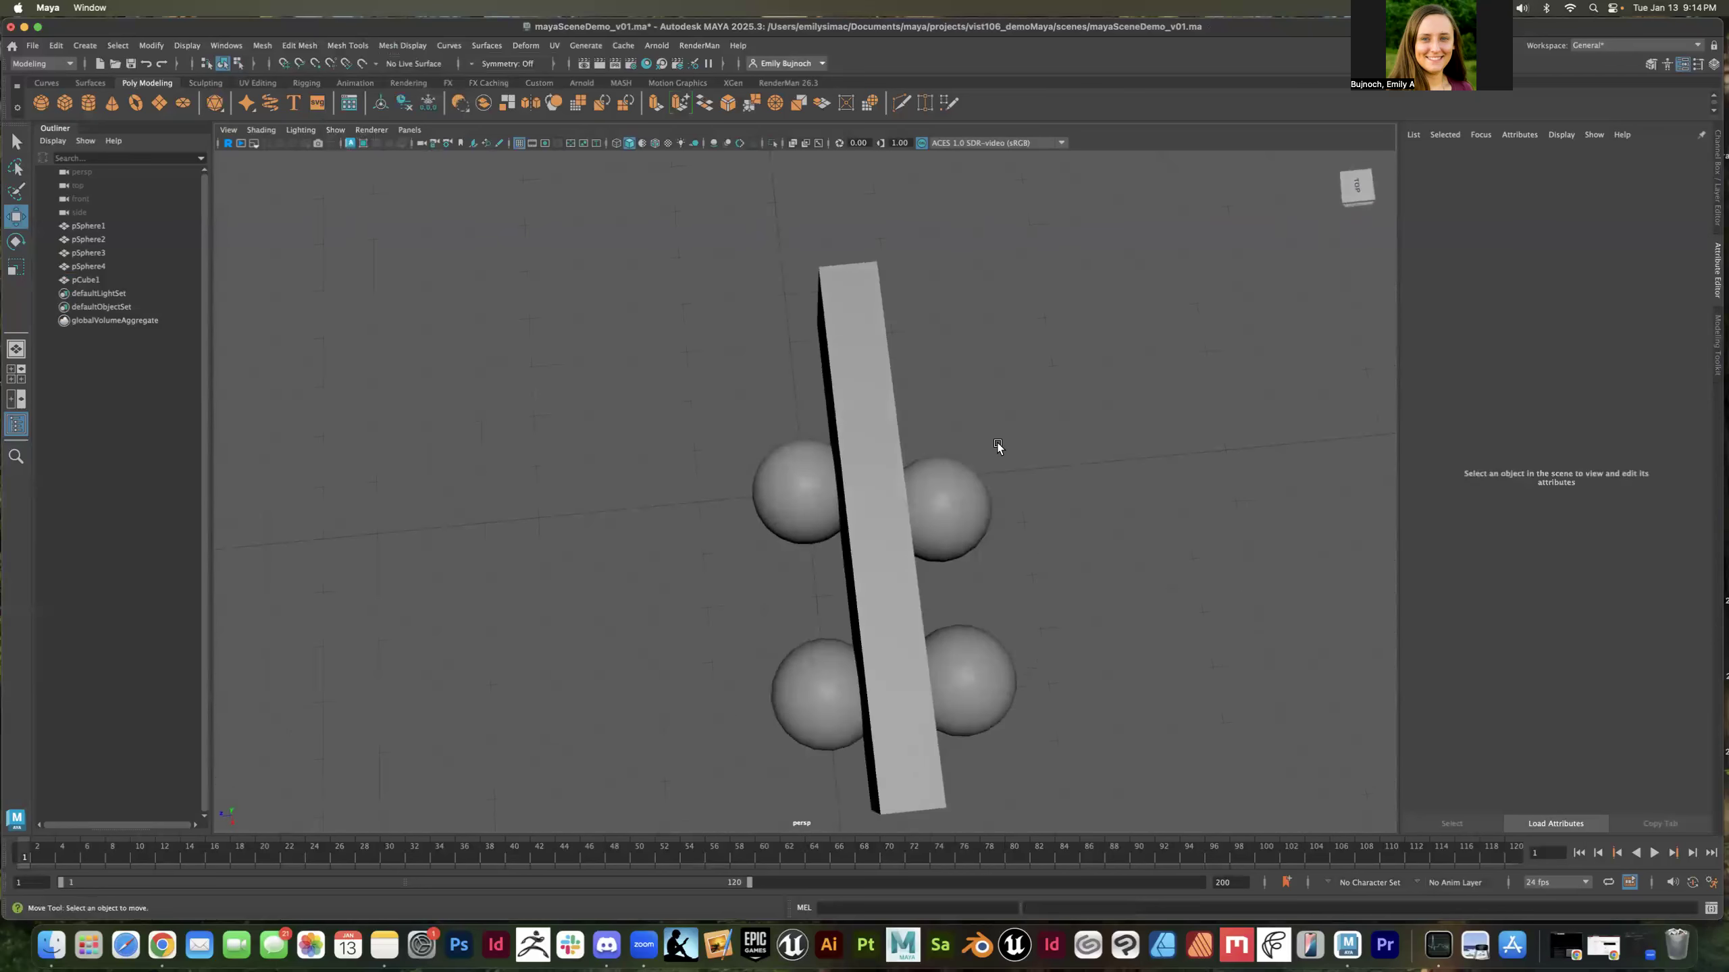
{"action": "left_click", "coordinate": [1362, 187]}
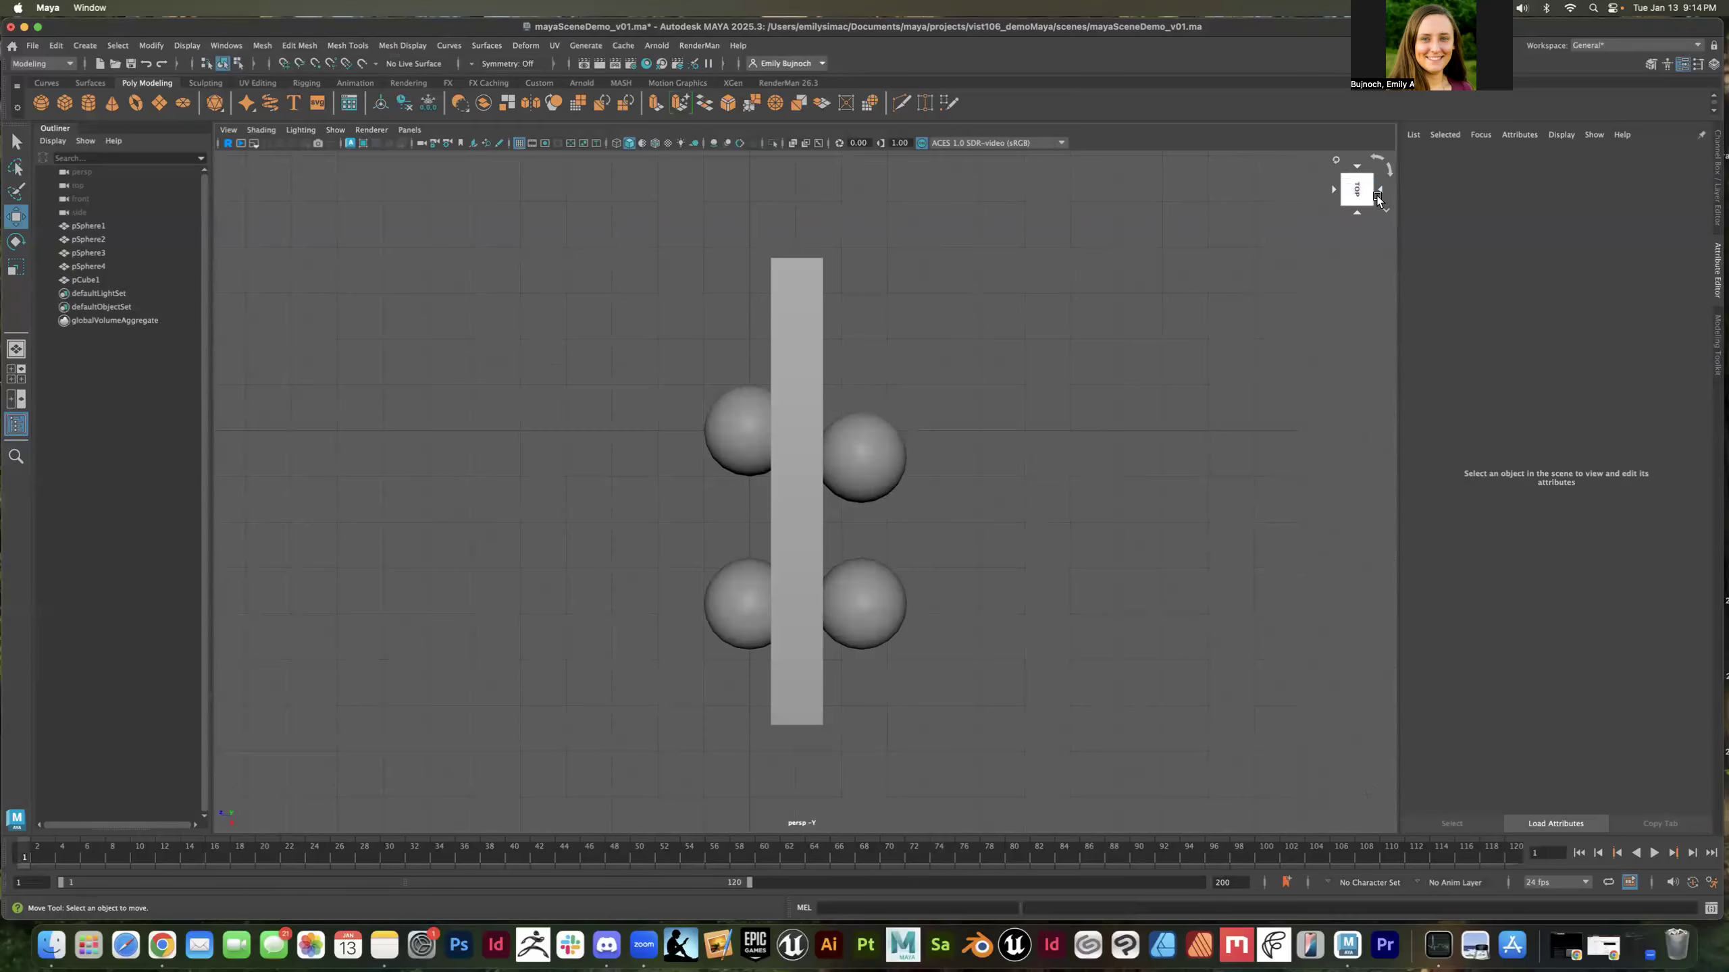
{"action": "left_click", "coordinate": [1334, 191]}
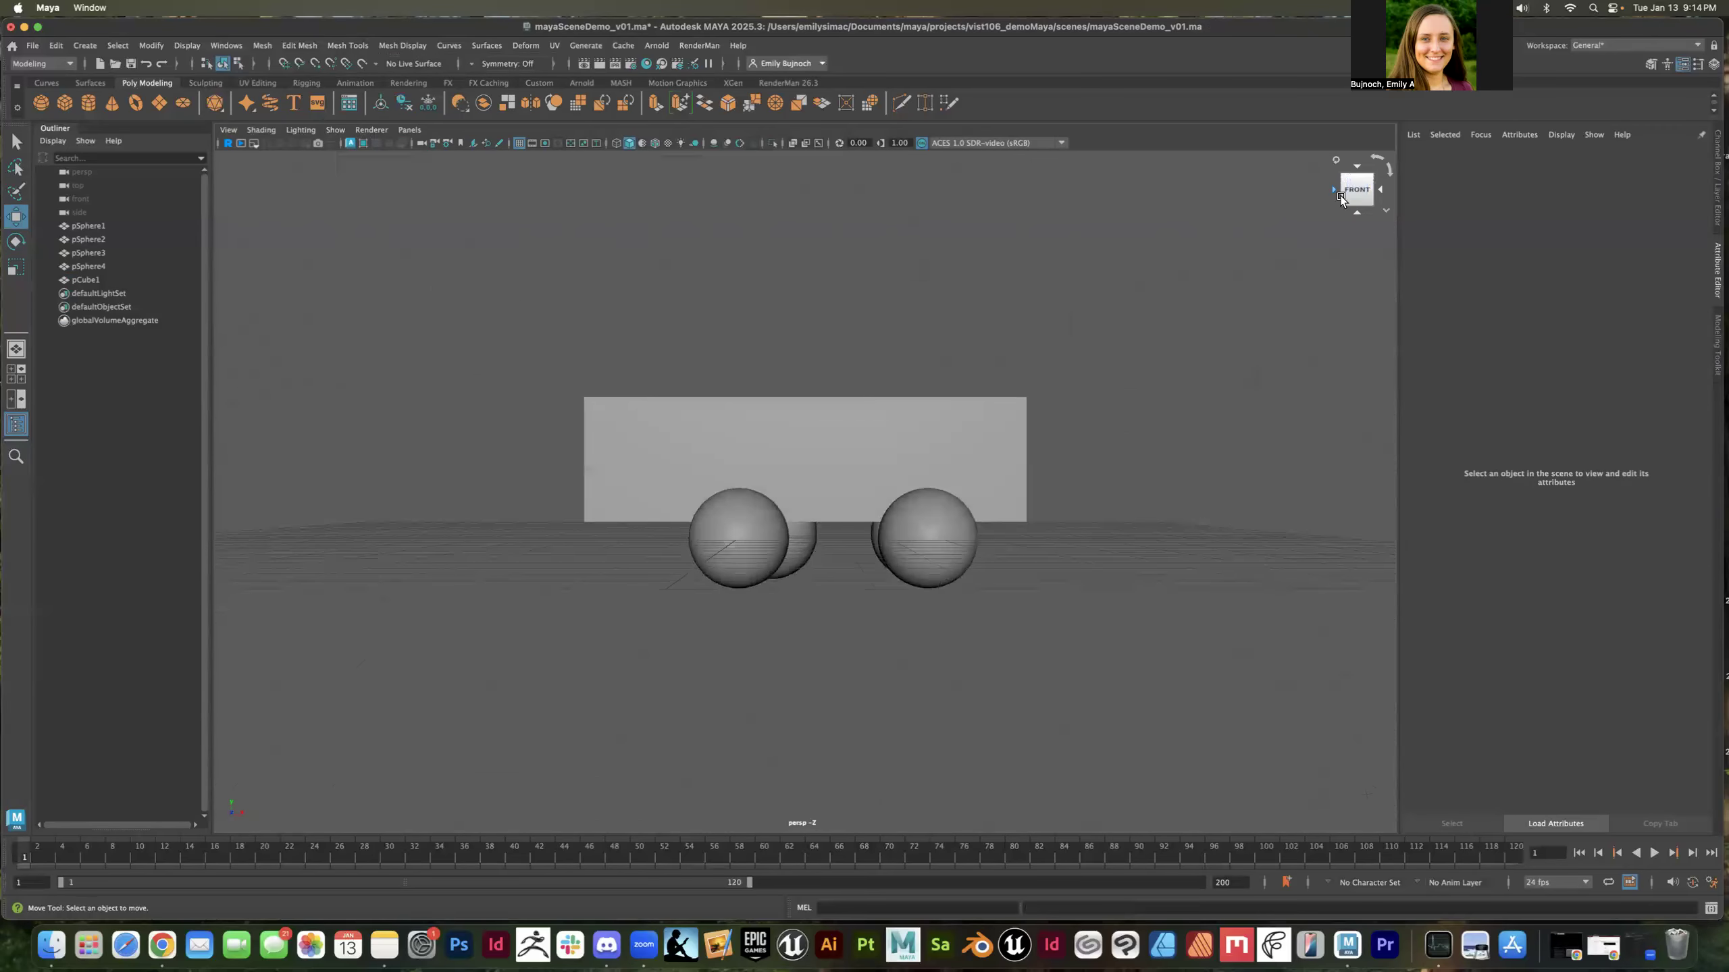
{"action": "left_click", "coordinate": [1357, 213]}
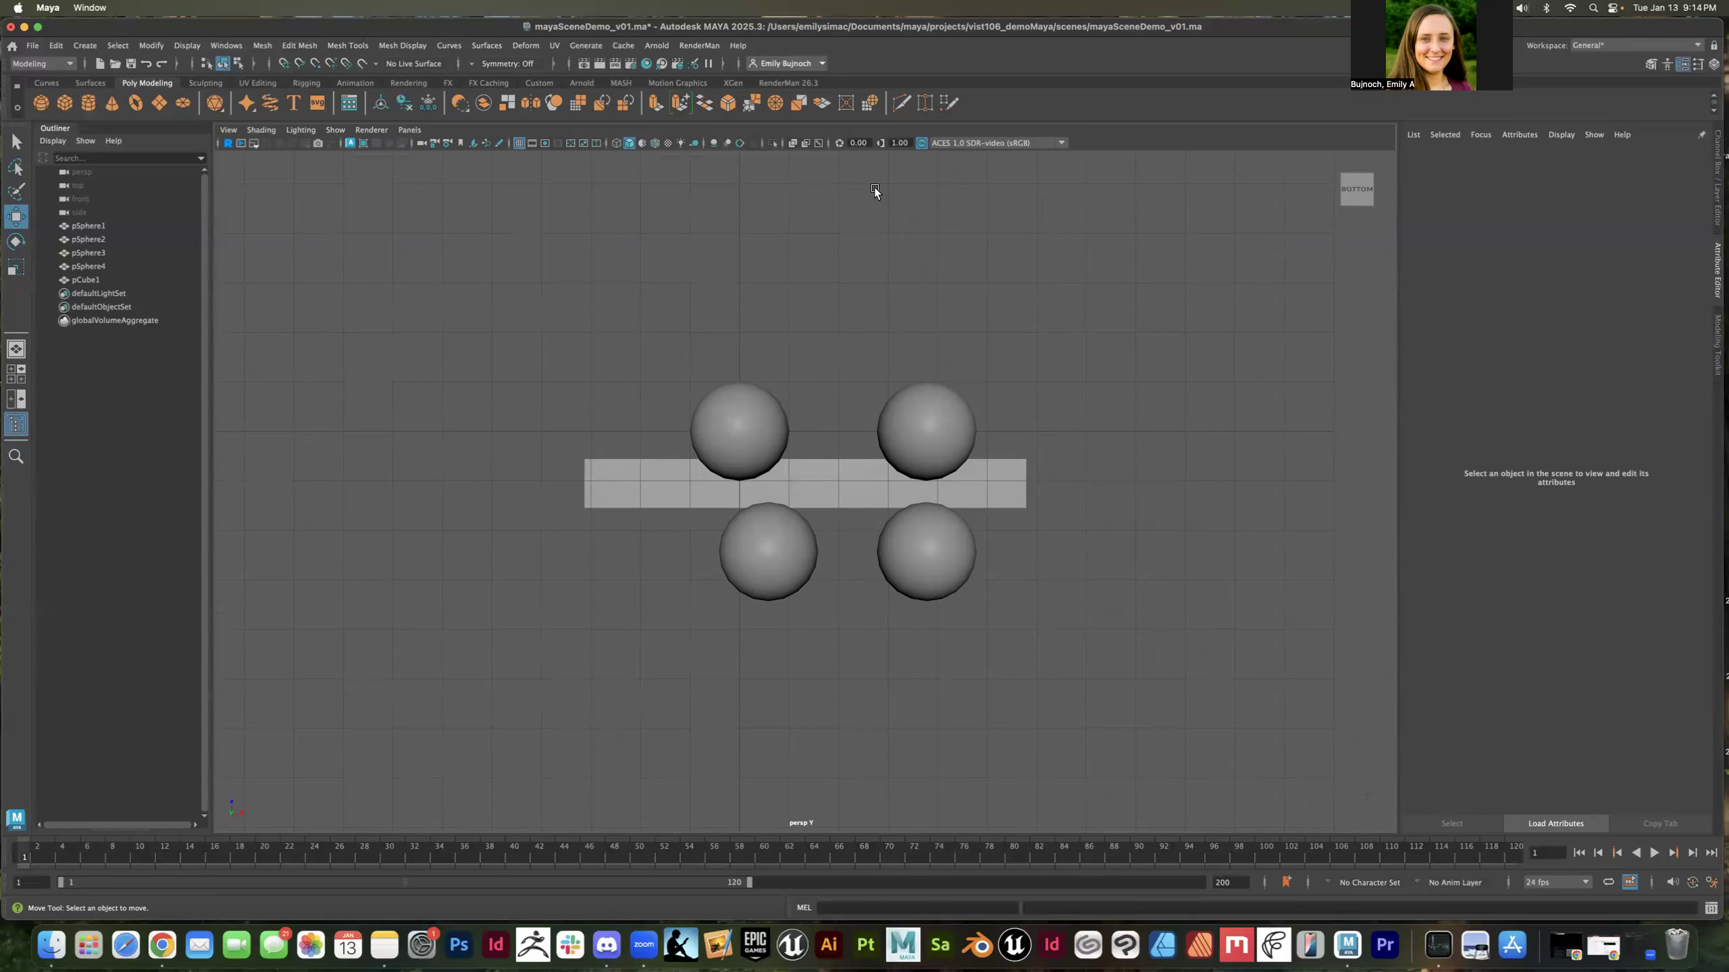
Show the scene through the orthographic front camera and the orthographic side camera
{"action": "left_click", "coordinate": [404, 129]}
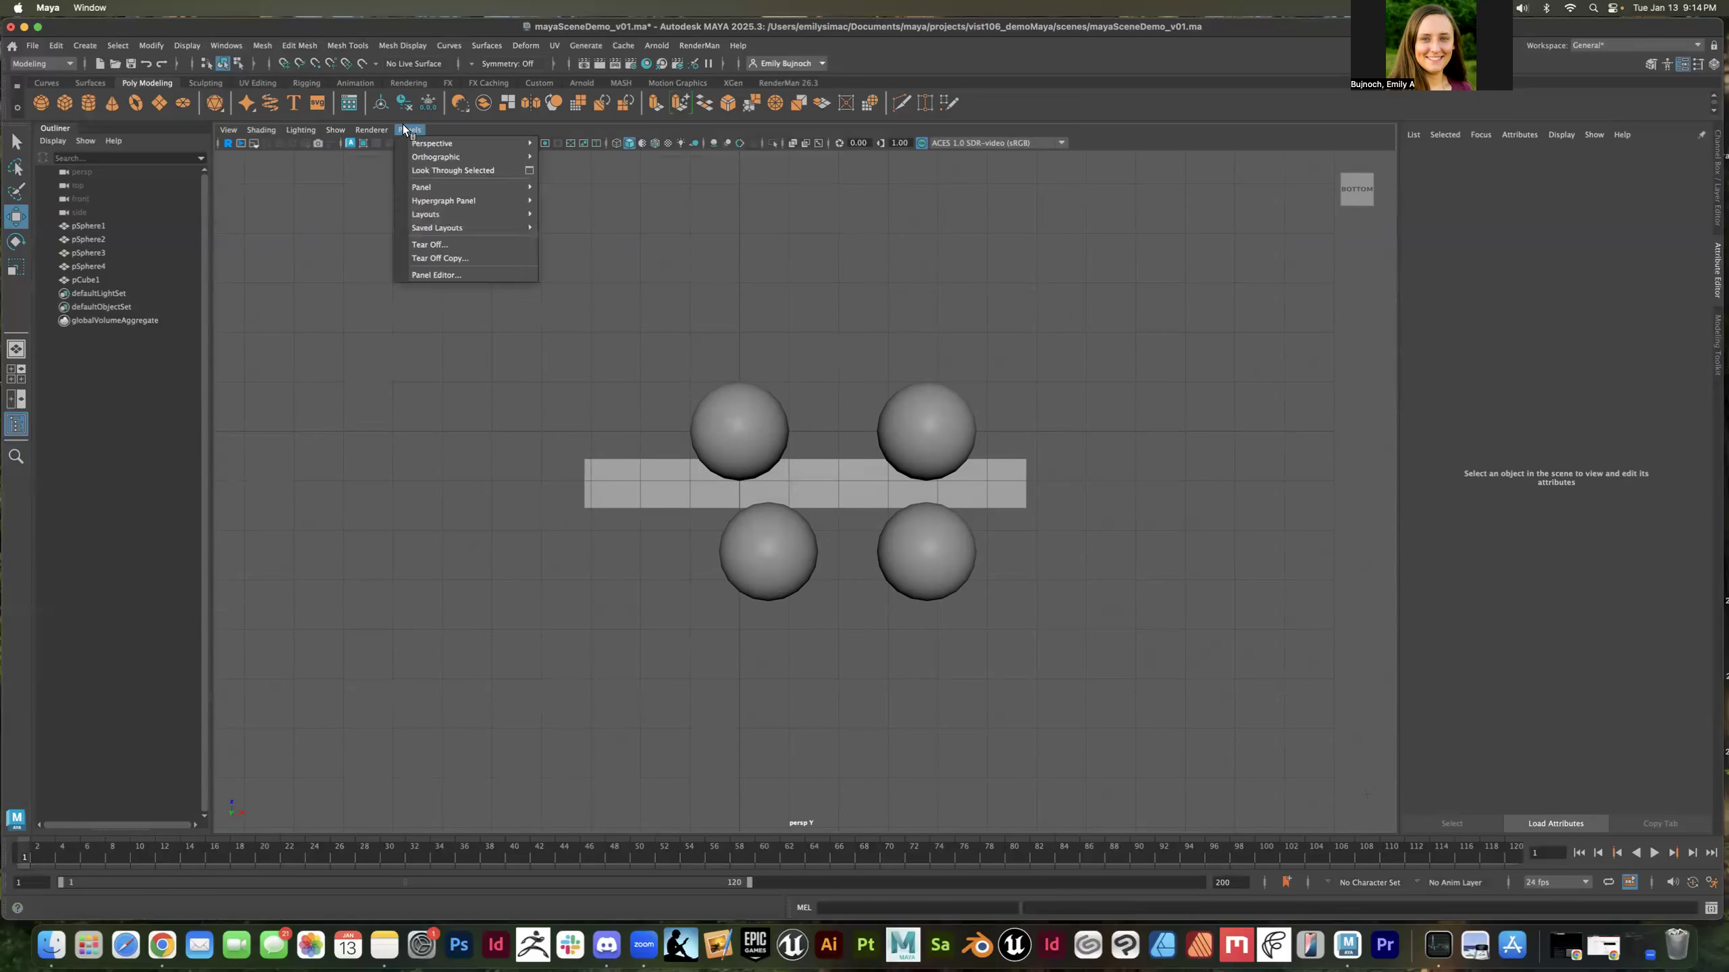
{"action": "mouse_move", "coordinate": [417, 141]}
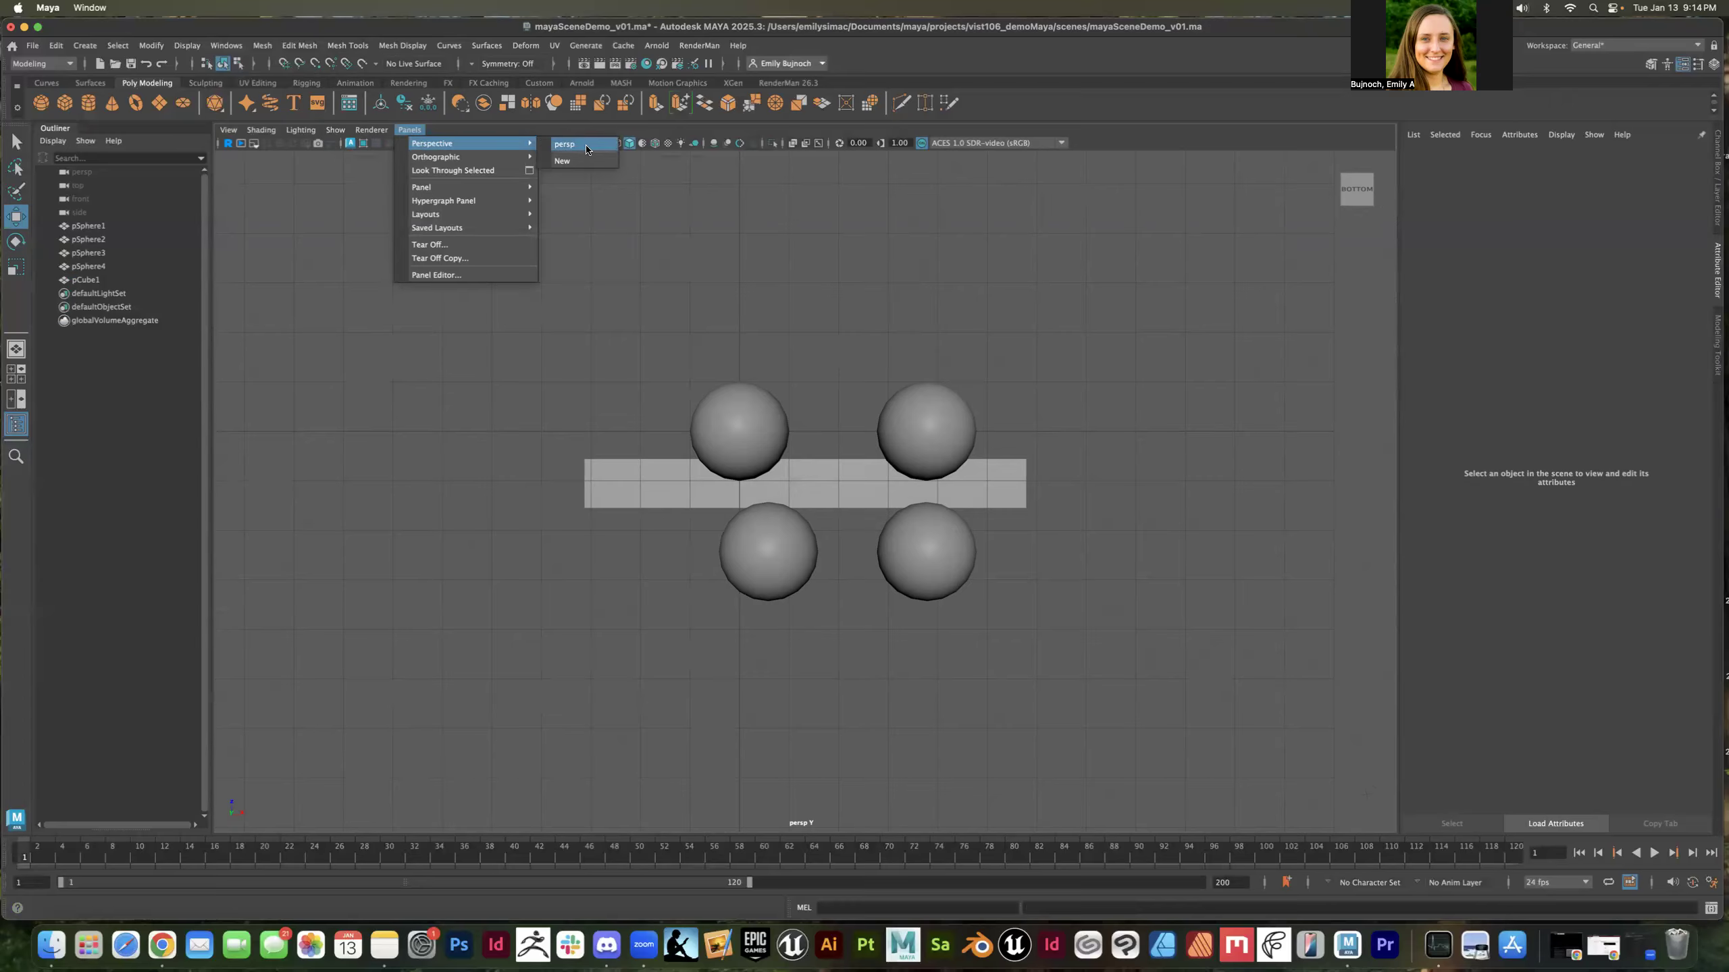
{"action": "left_click", "coordinate": [586, 145]}
{"action": "left_click", "coordinate": [408, 131]}
{"action": "mouse_move", "coordinate": [422, 156]}
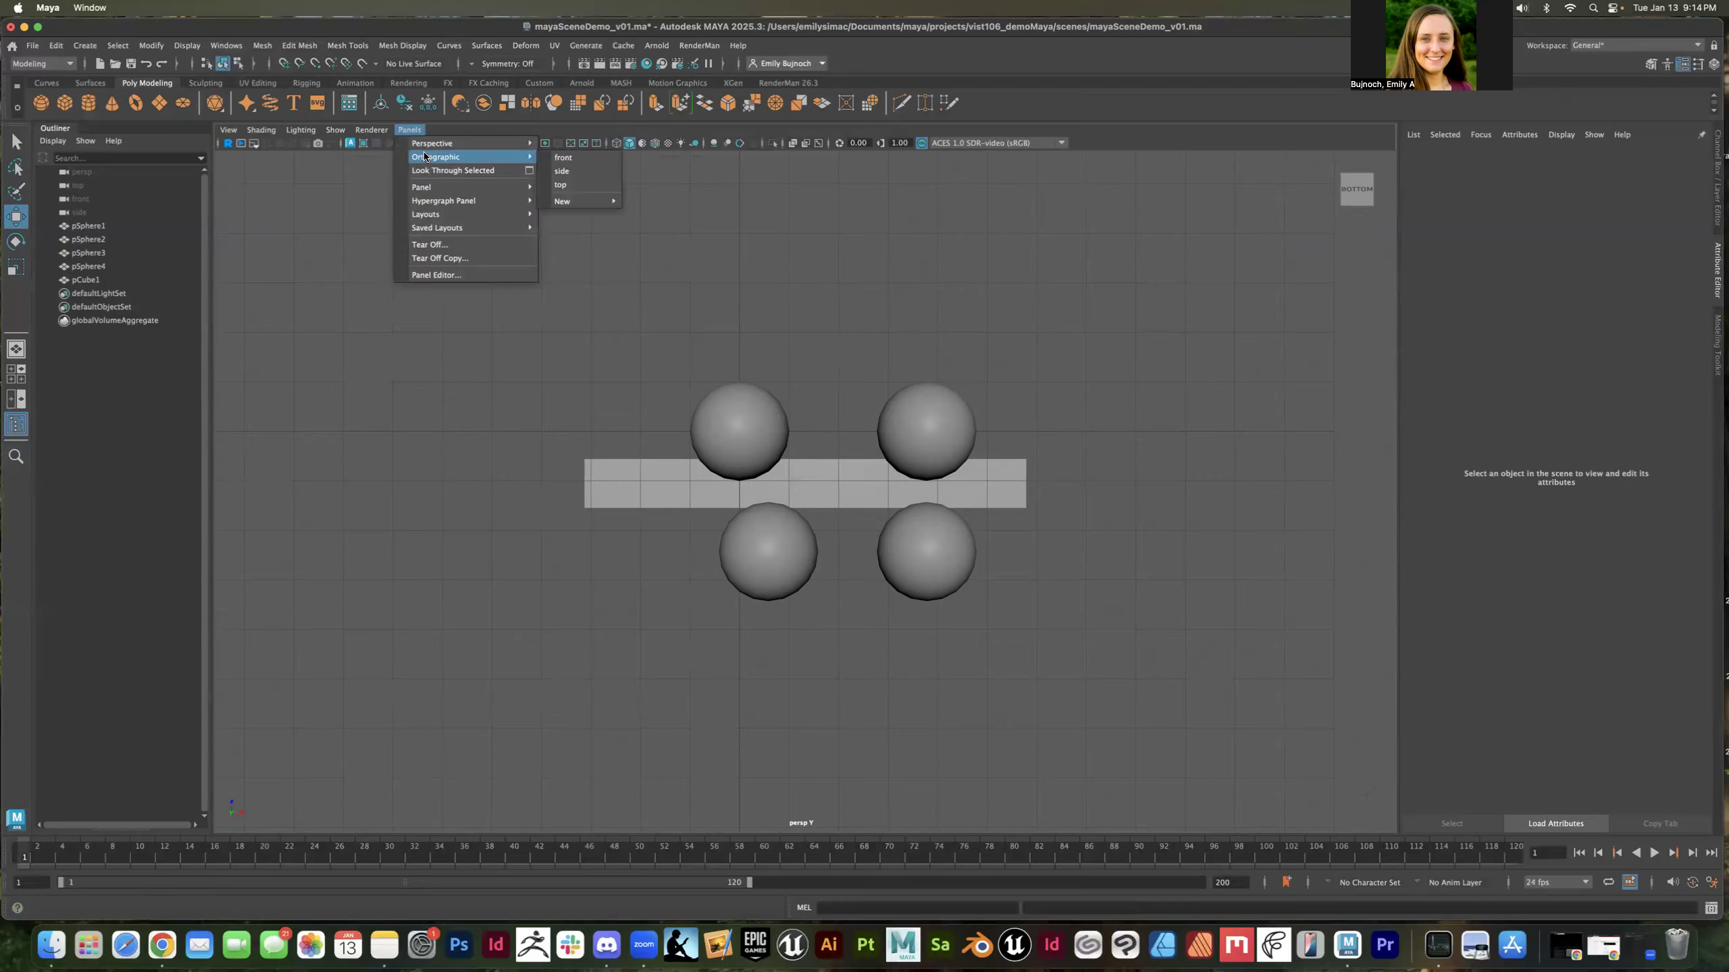
{"action": "left_click", "coordinate": [564, 157]}
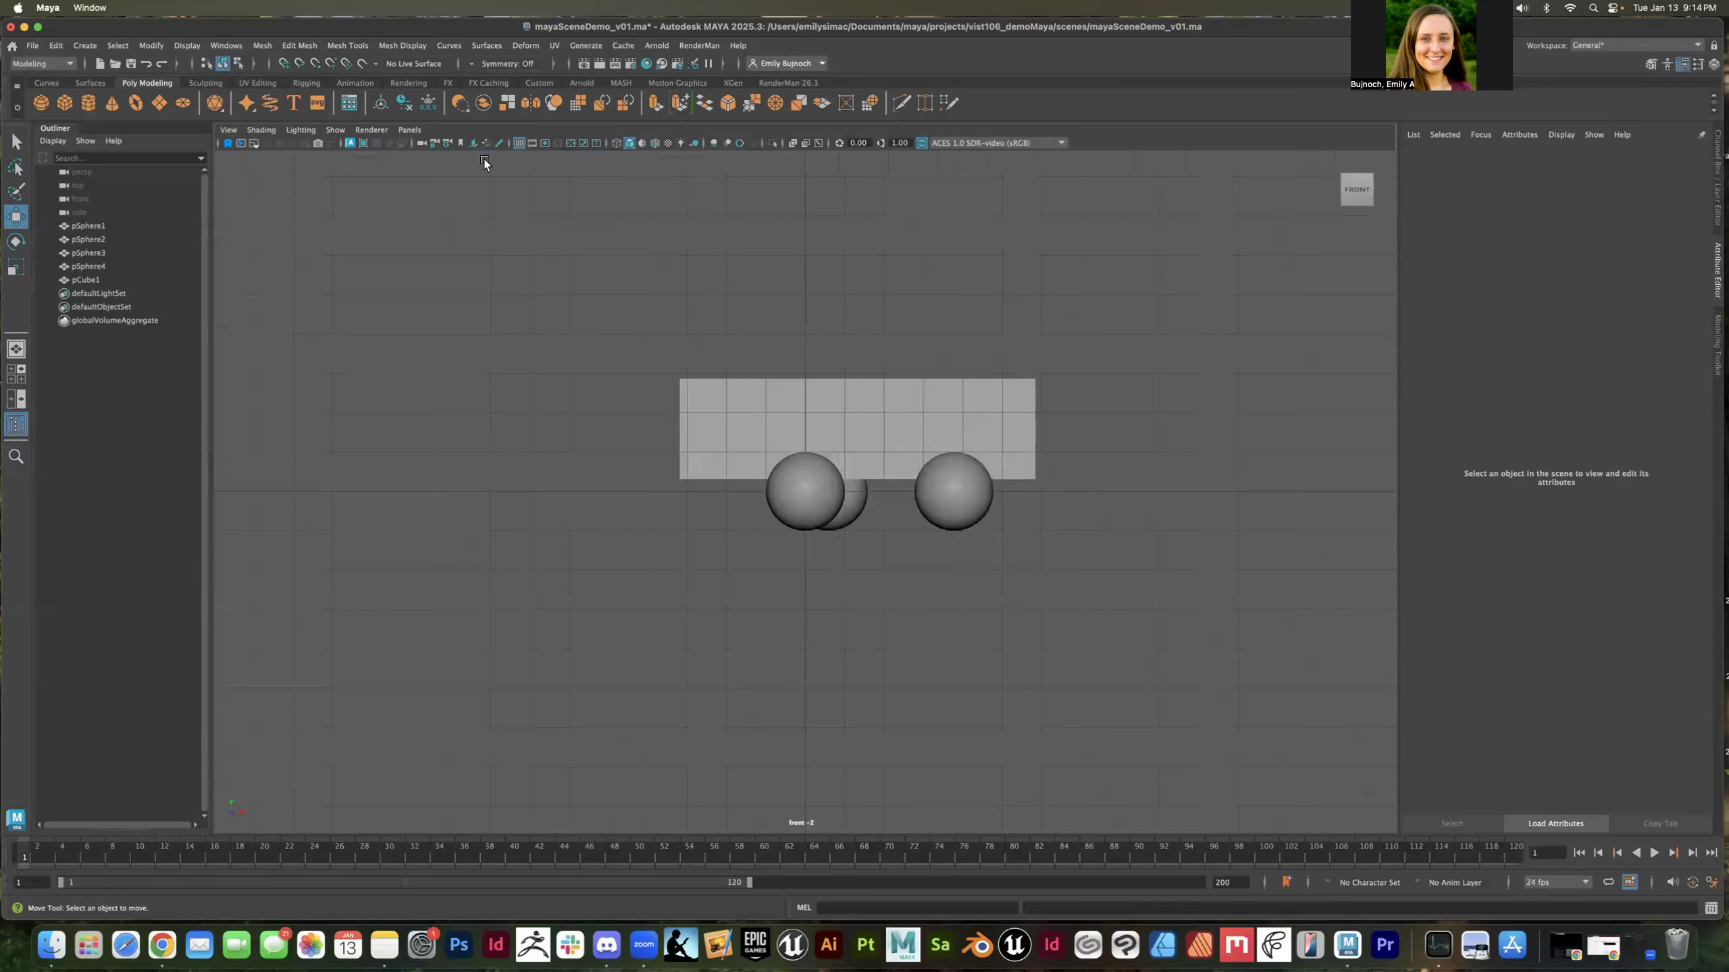
{"action": "left_click", "coordinate": [412, 132]}
{"action": "mouse_move", "coordinate": [419, 155]}
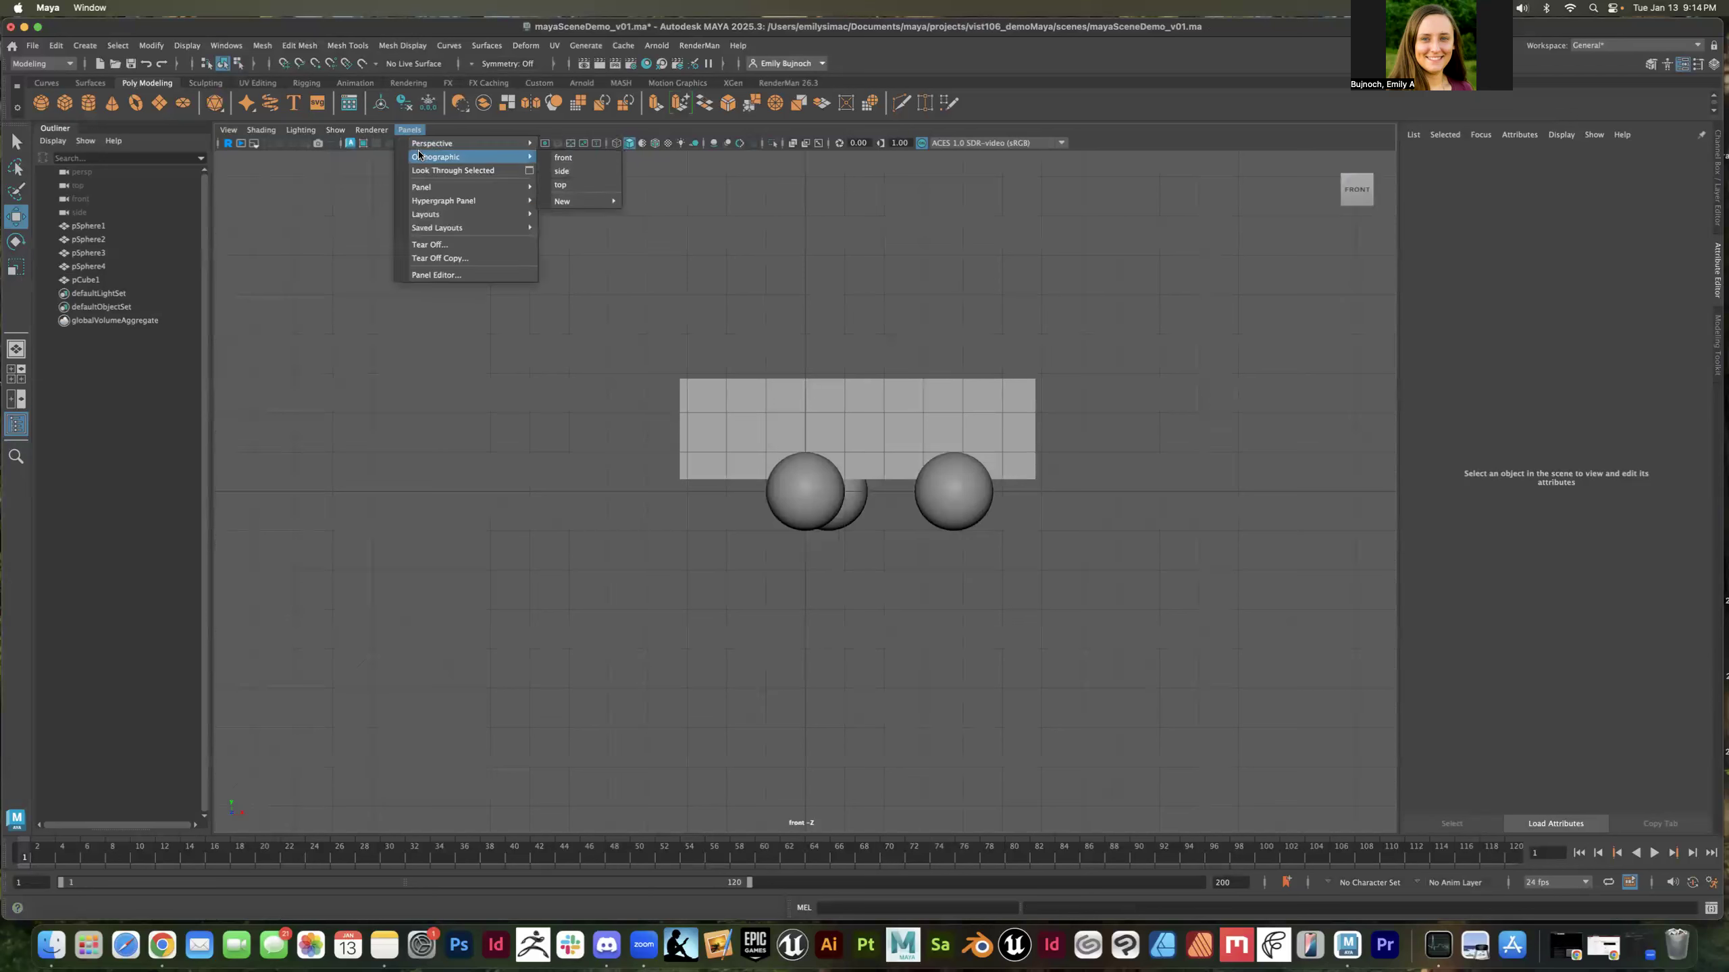
{"action": "left_click", "coordinate": [563, 171]}
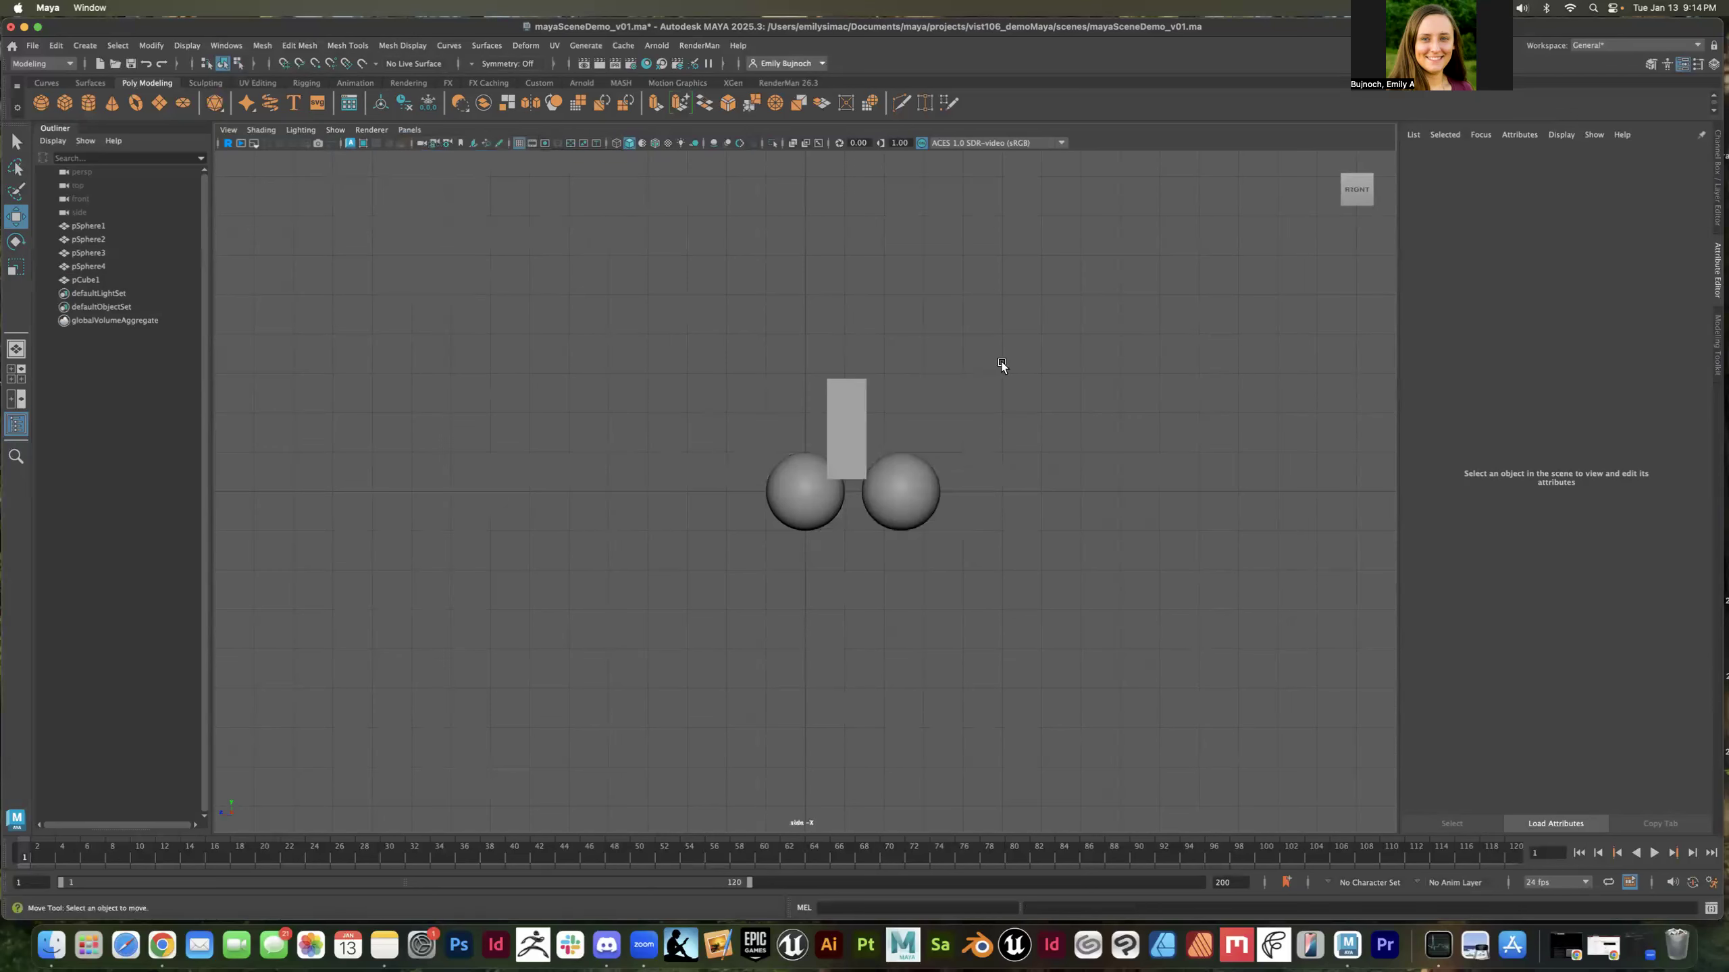
{"action": "left_click_drag", "start_coordinate": [1049, 340], "coordinate": [1037, 343], "text": "alt"}
Return to the perspective camera, orbit around the model and align the view to its front
{"action": "left_click", "coordinate": [406, 129]}
{"action": "mouse_move", "coordinate": [433, 148]}
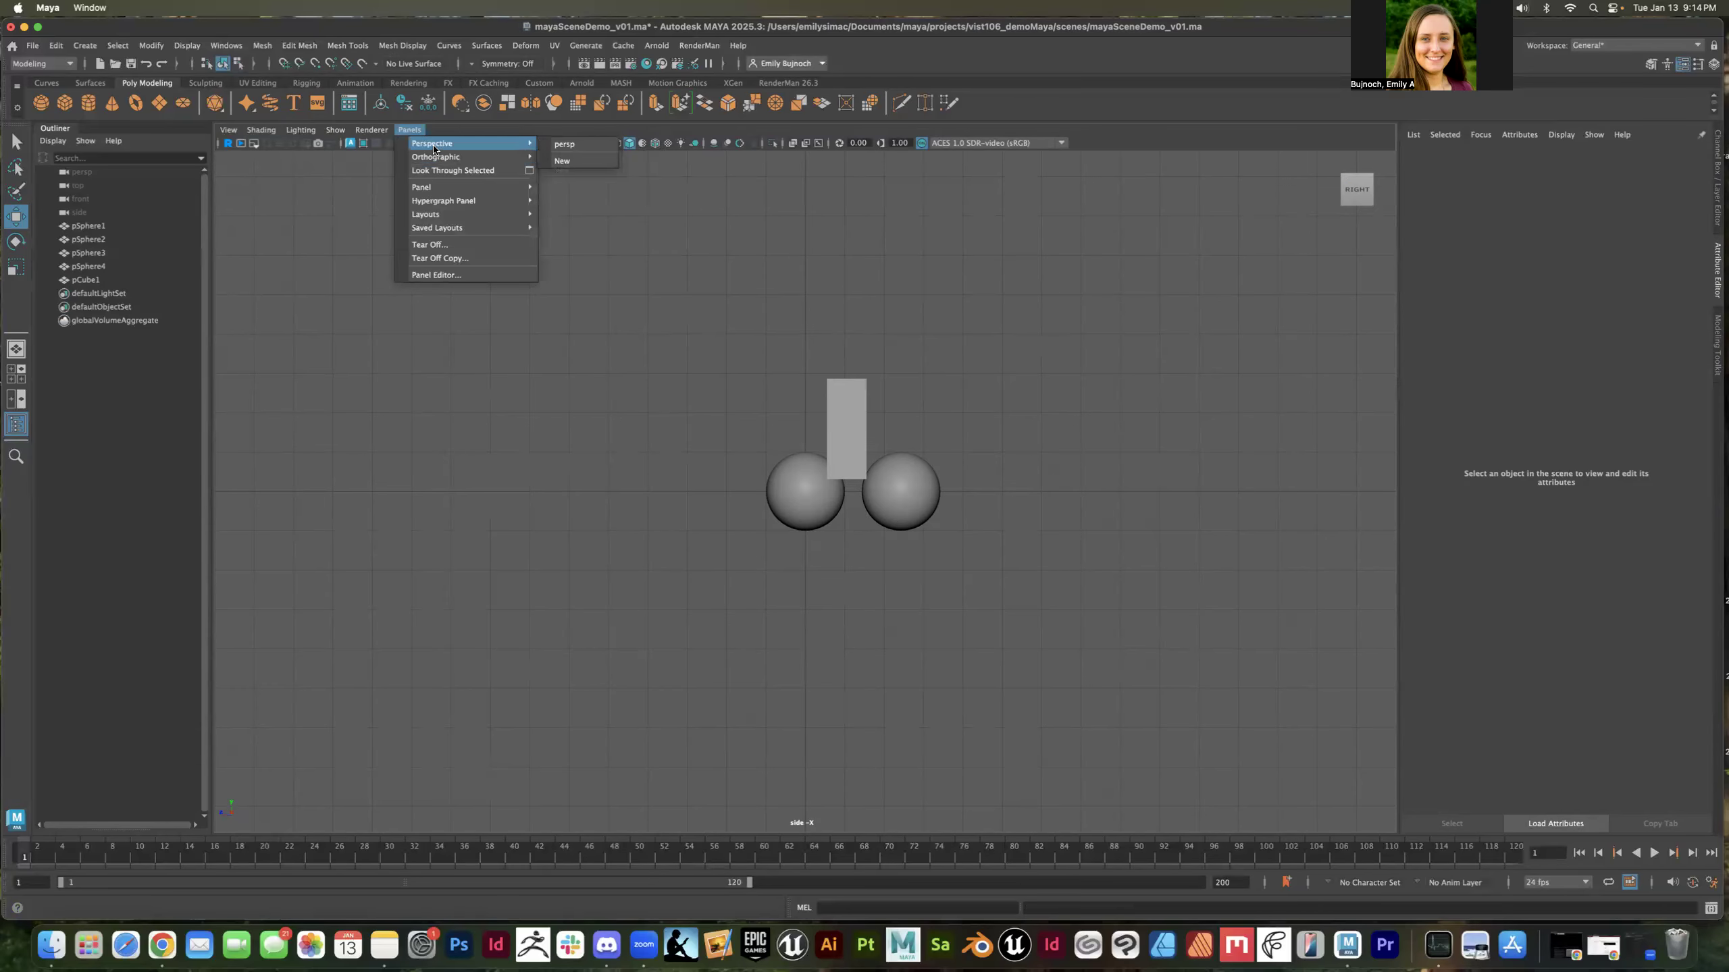
{"action": "left_click", "coordinate": [598, 145]}
{"action": "left_click_drag", "start_coordinate": [876, 259], "coordinate": [948, 294], "text": "alt"}
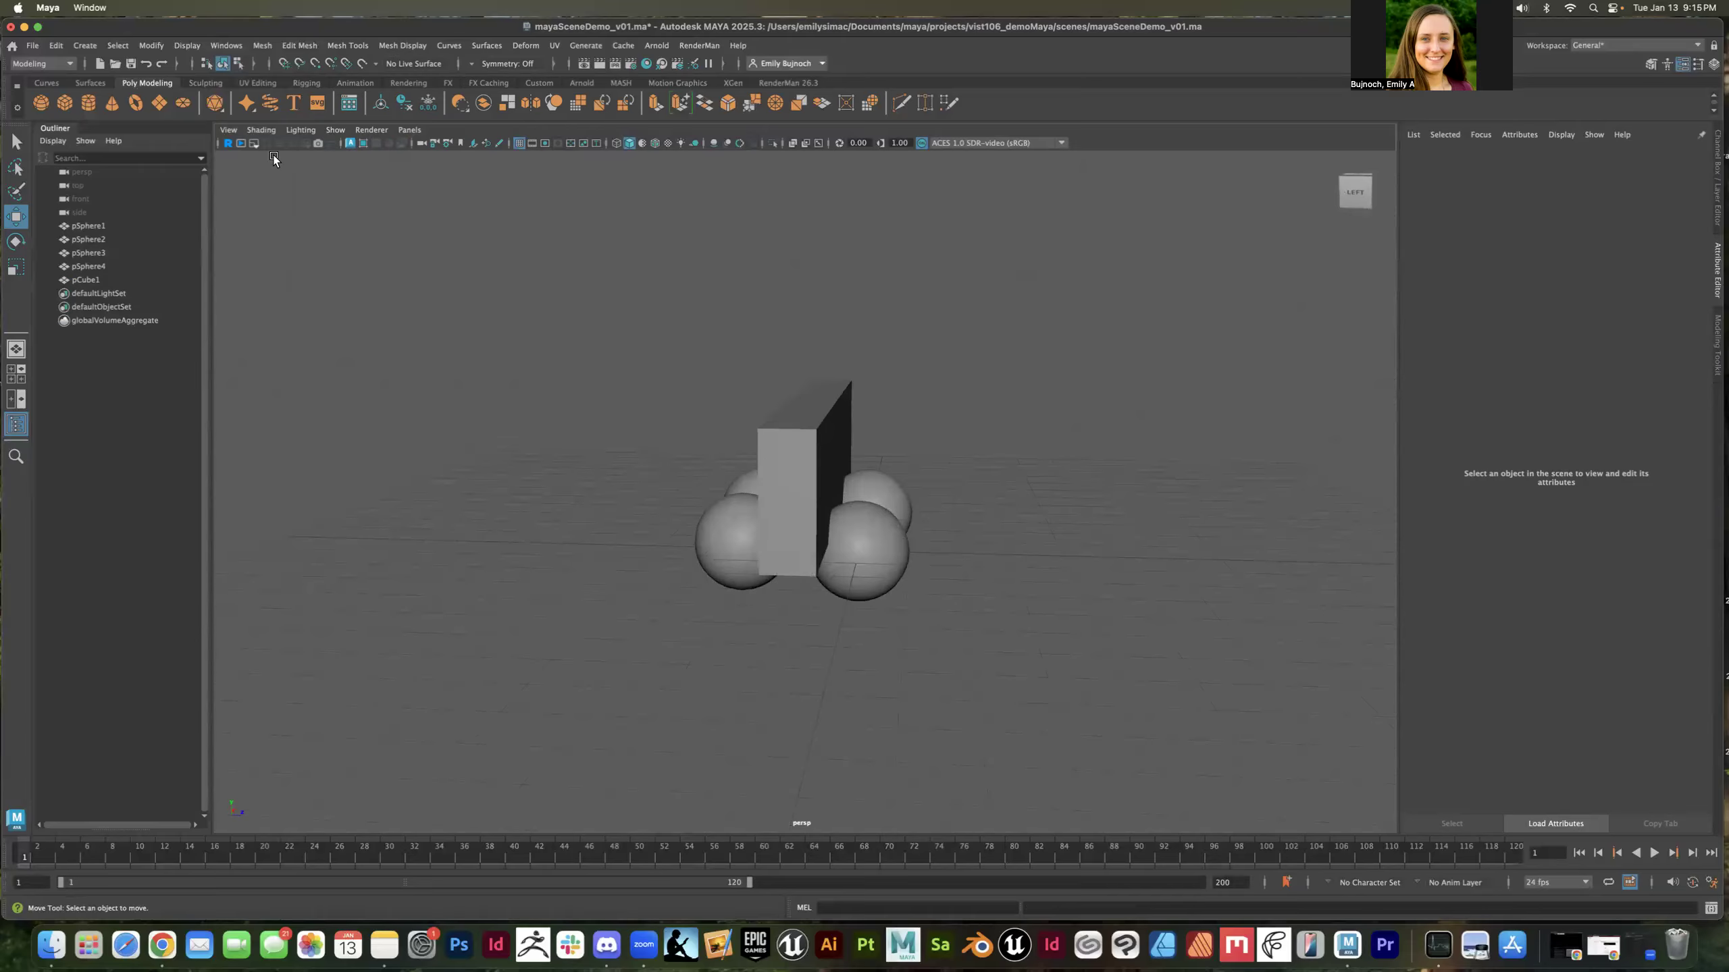
{"action": "left_click", "coordinate": [234, 130]}
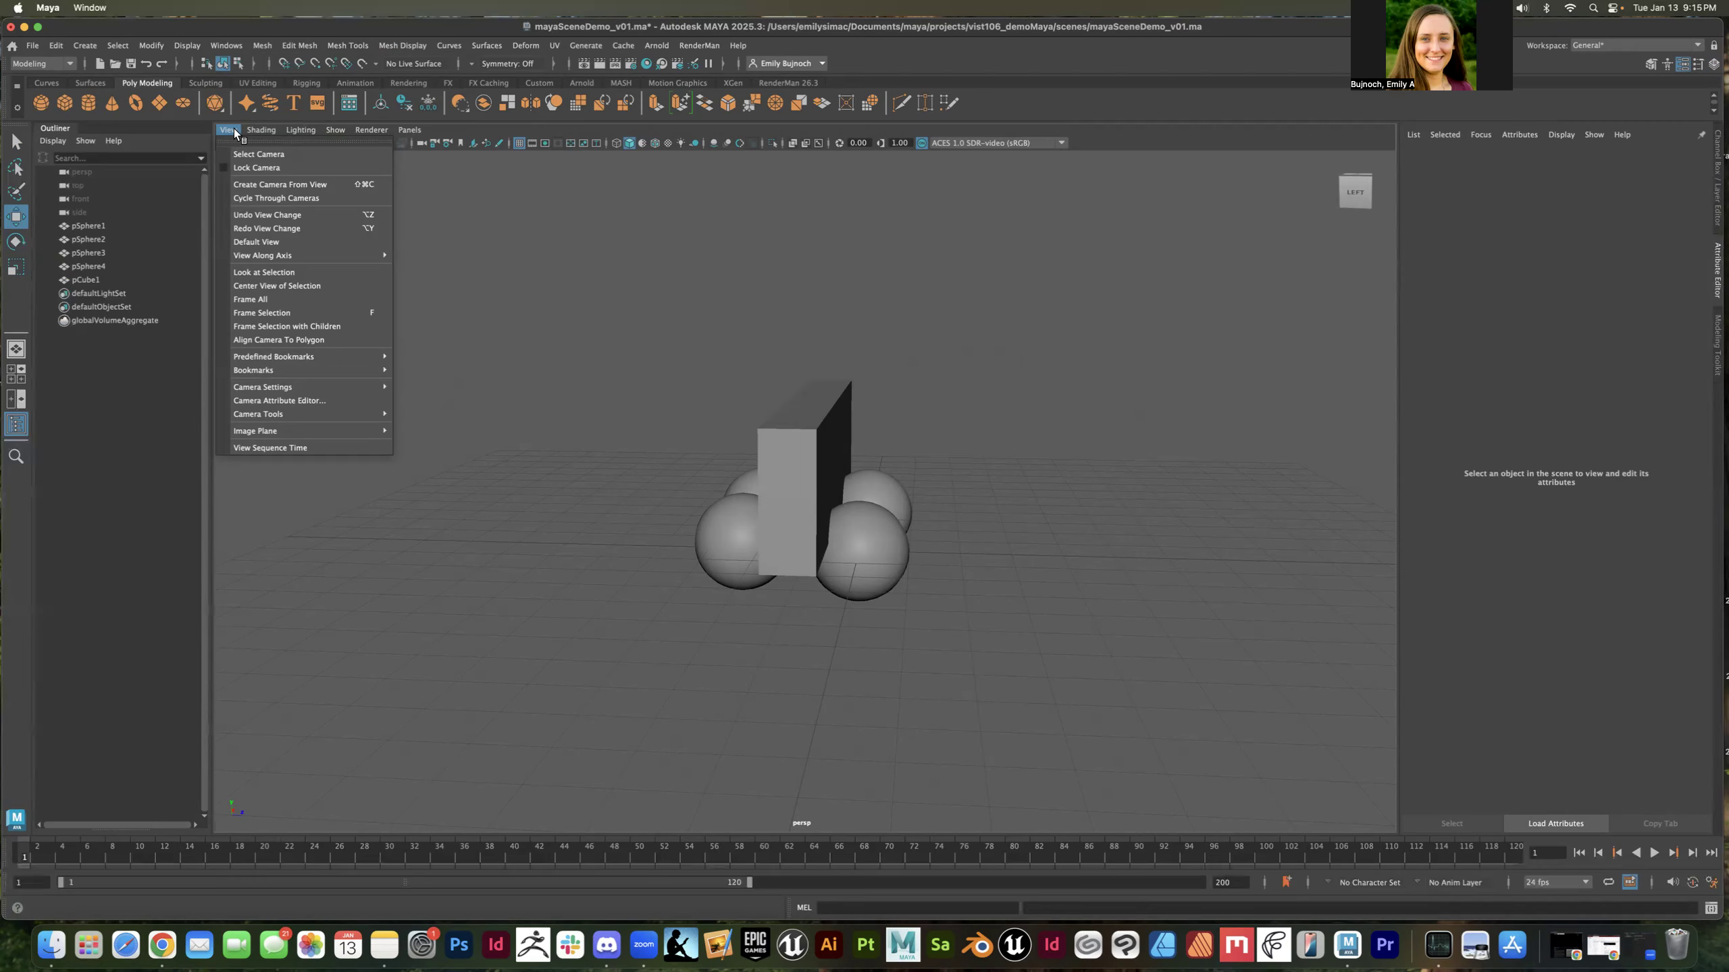
{"action": "left_click", "coordinate": [1084, 386]}
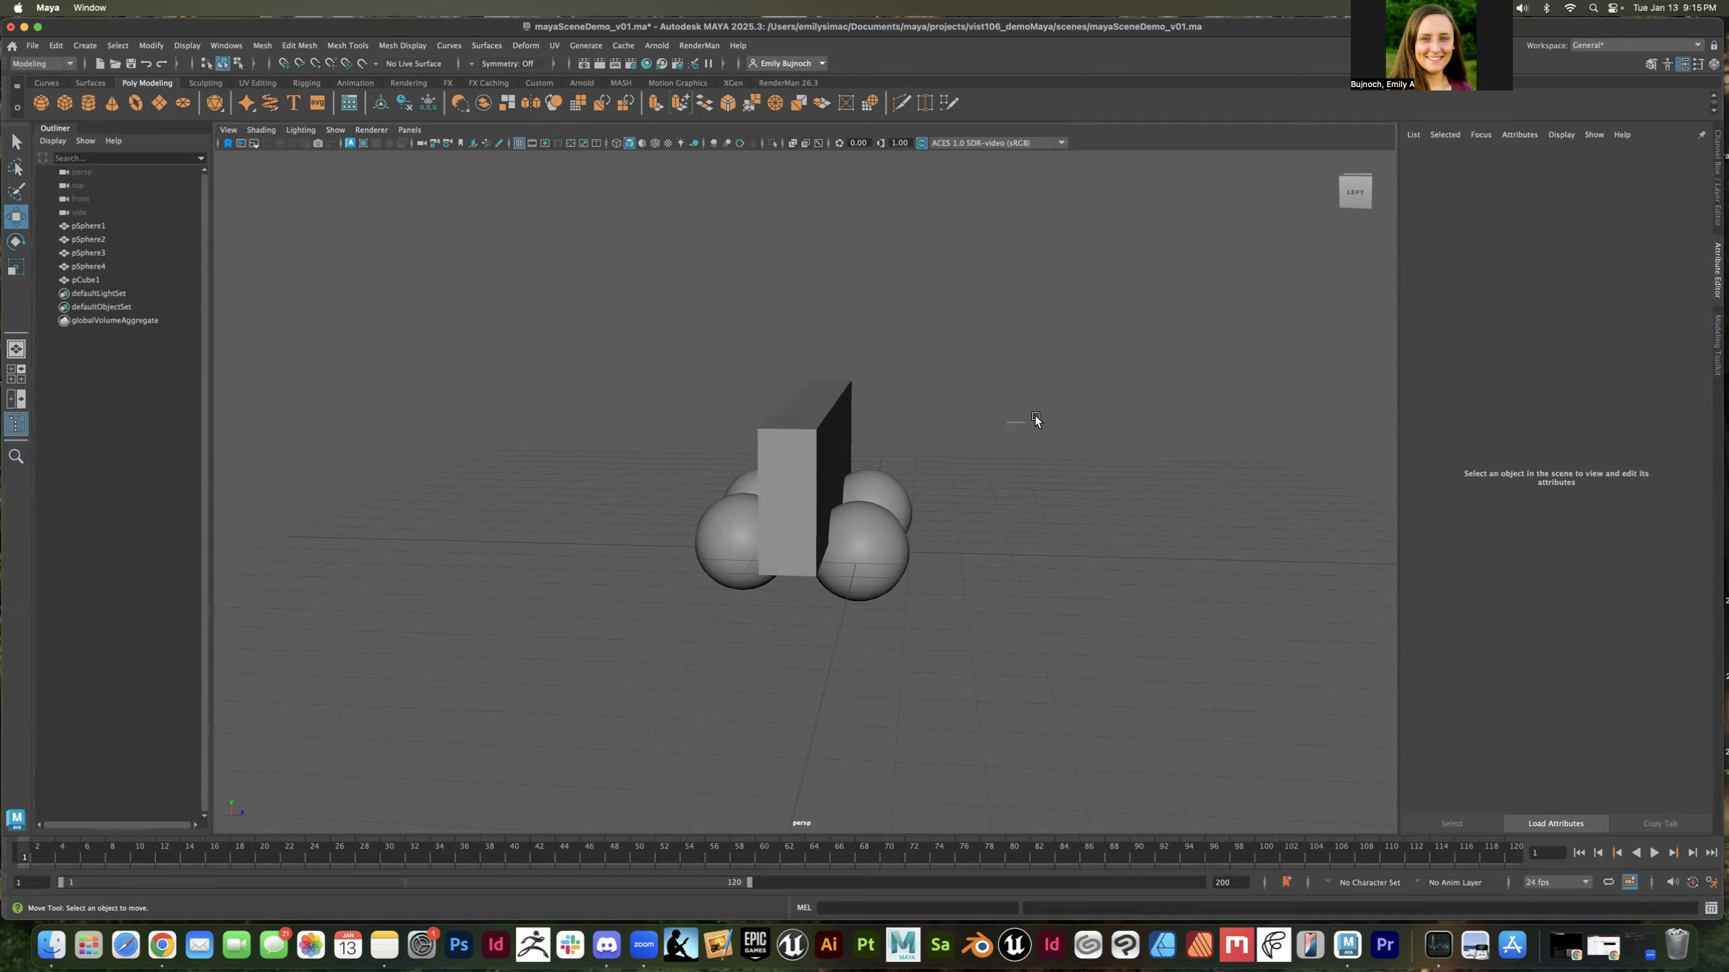
{"action": "left_click_drag", "start_coordinate": [1220, 355], "coordinate": [1148, 351], "text": "alt"}
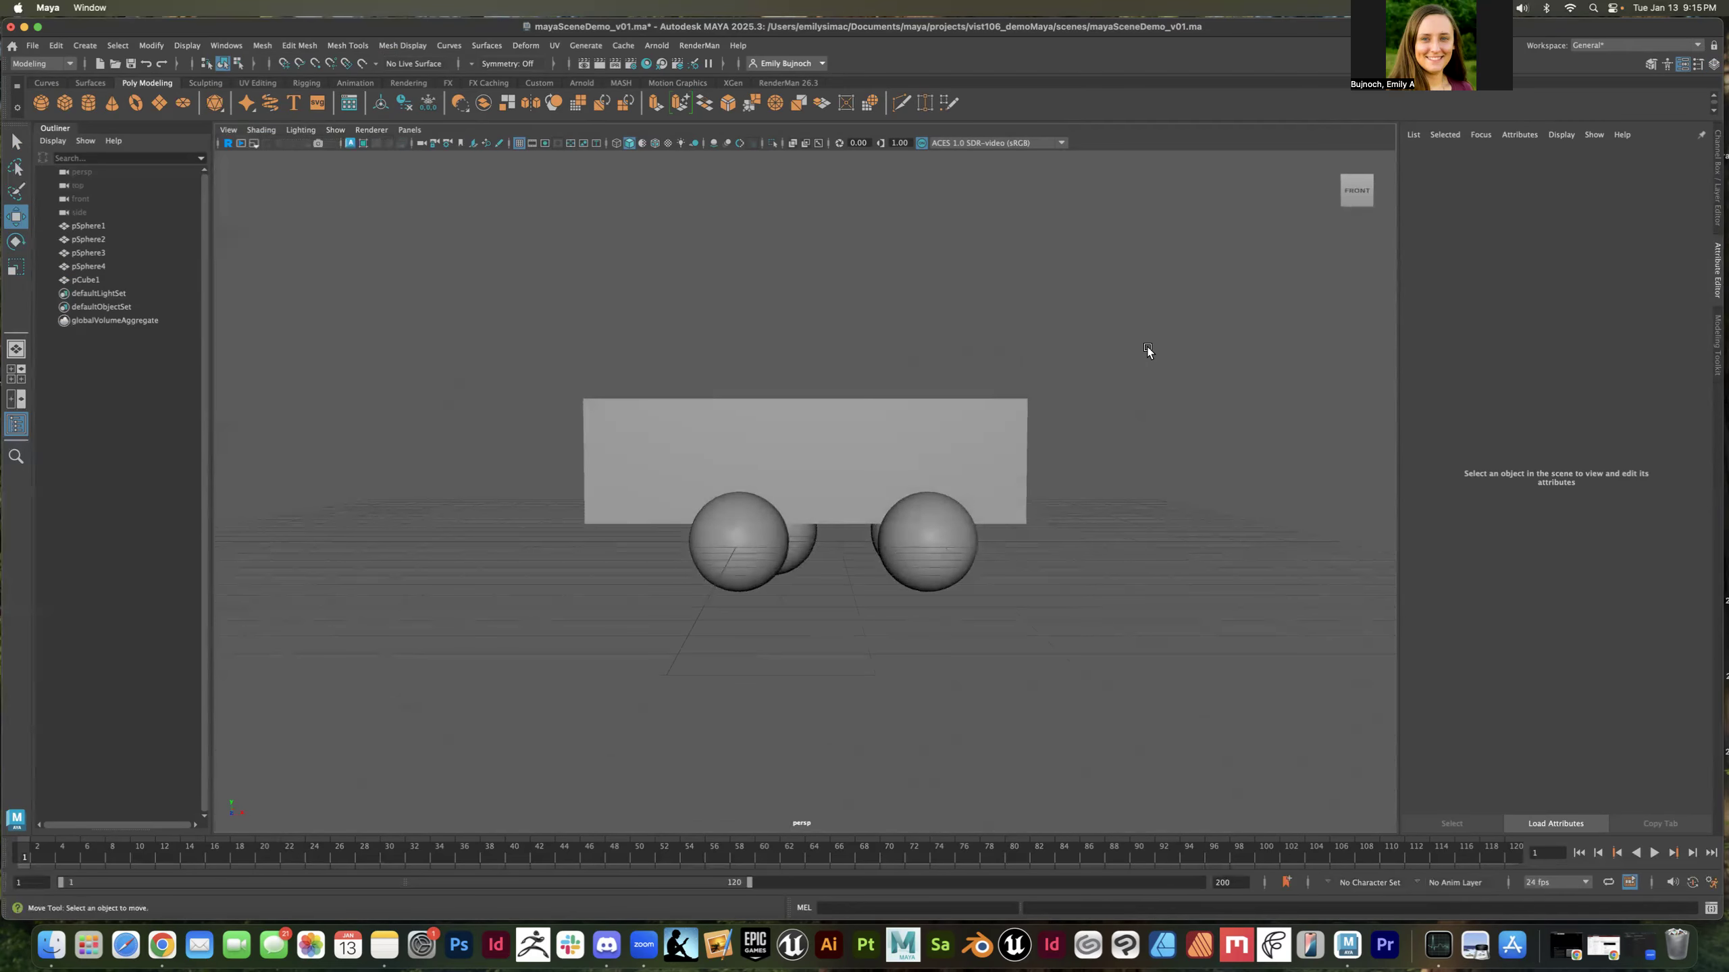
{"action": "left_click", "coordinate": [1354, 194]}
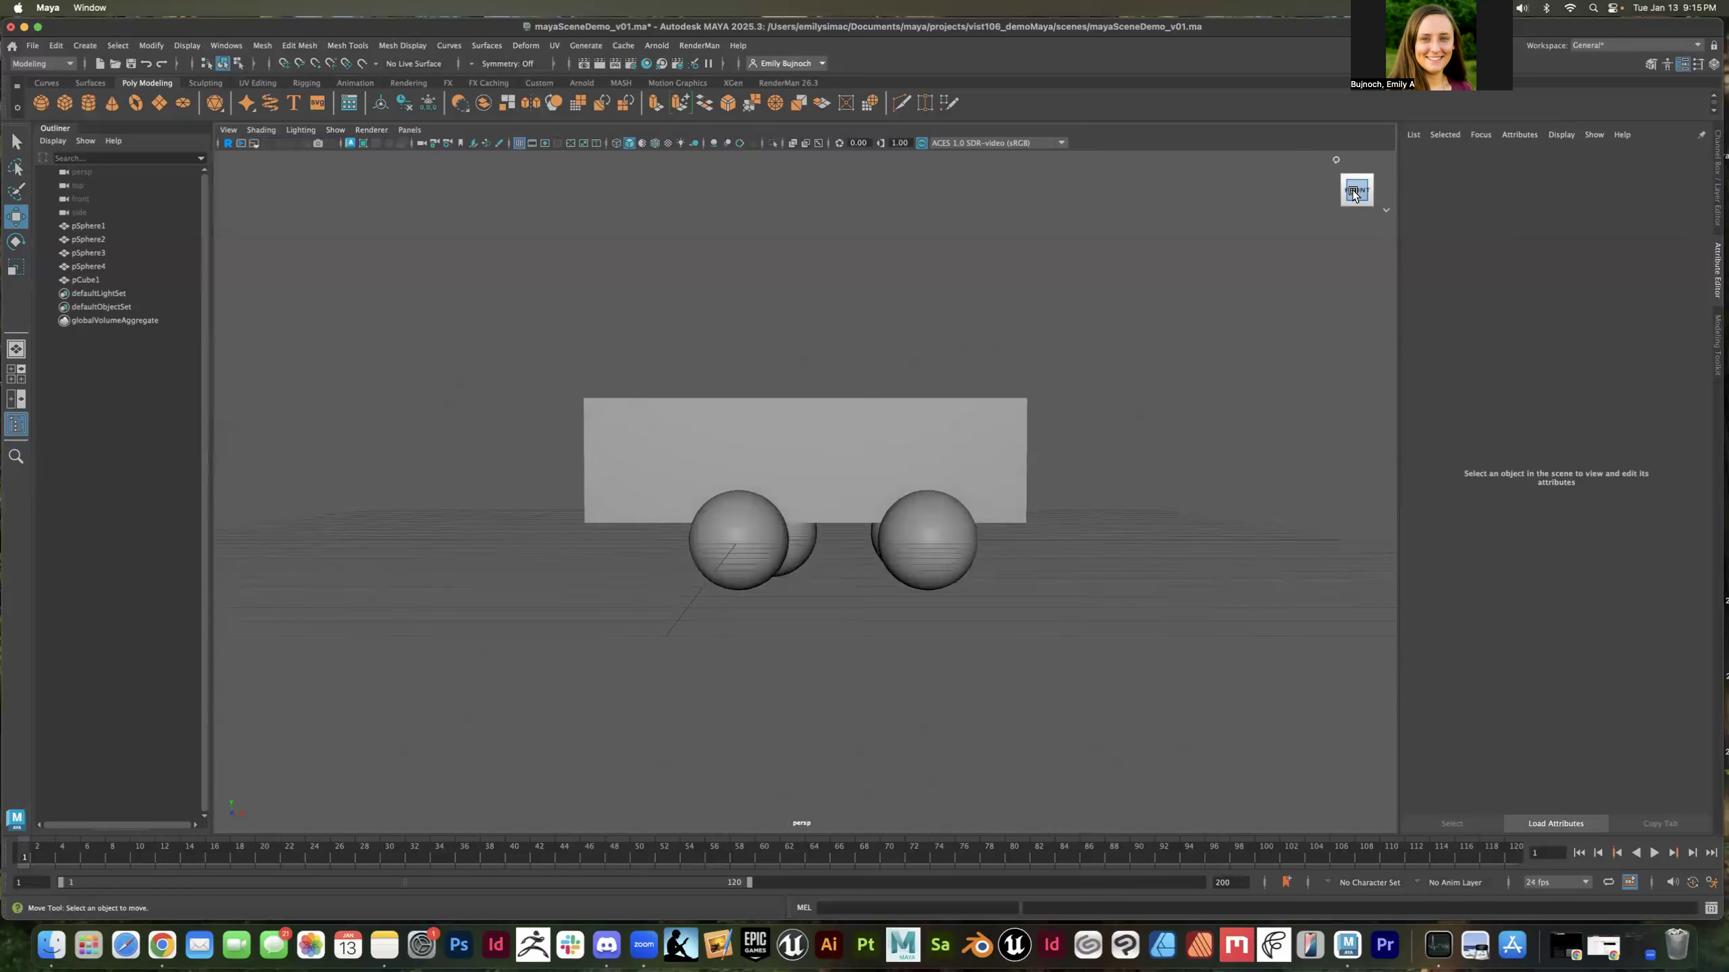
Switch to the orthographic front camera and start importing an image as its image plane
{"action": "left_click", "coordinate": [406, 129]}
{"action": "mouse_move", "coordinate": [462, 156]}
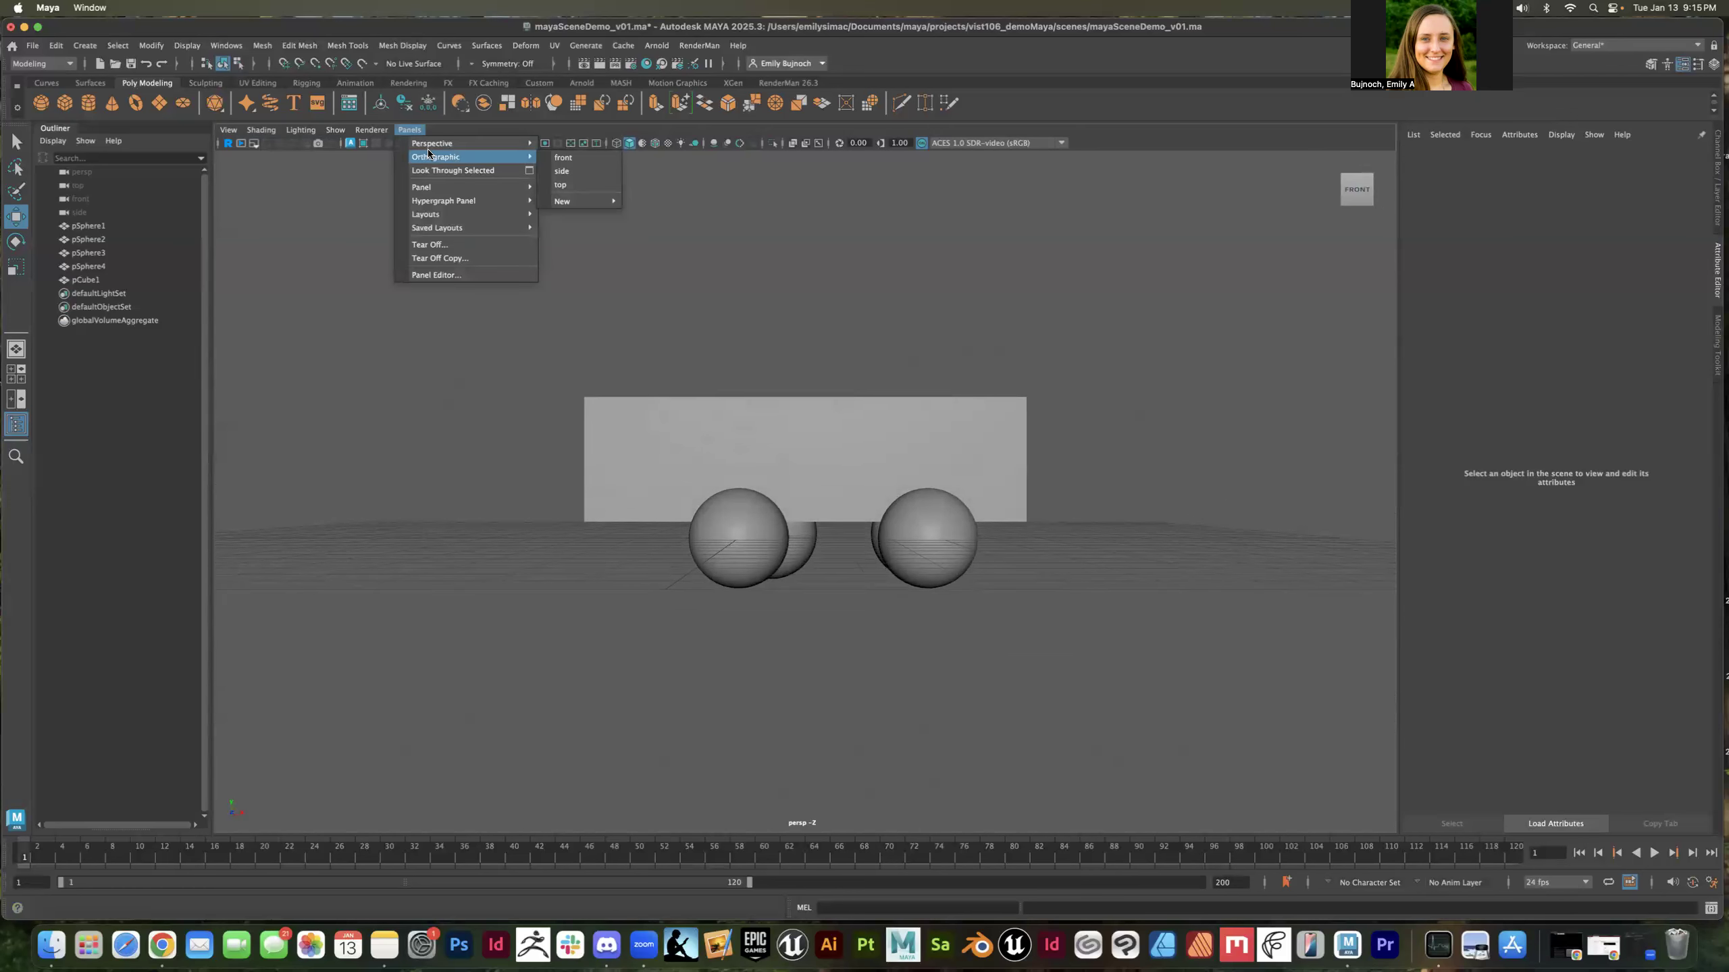
{"action": "left_click", "coordinate": [582, 164]}
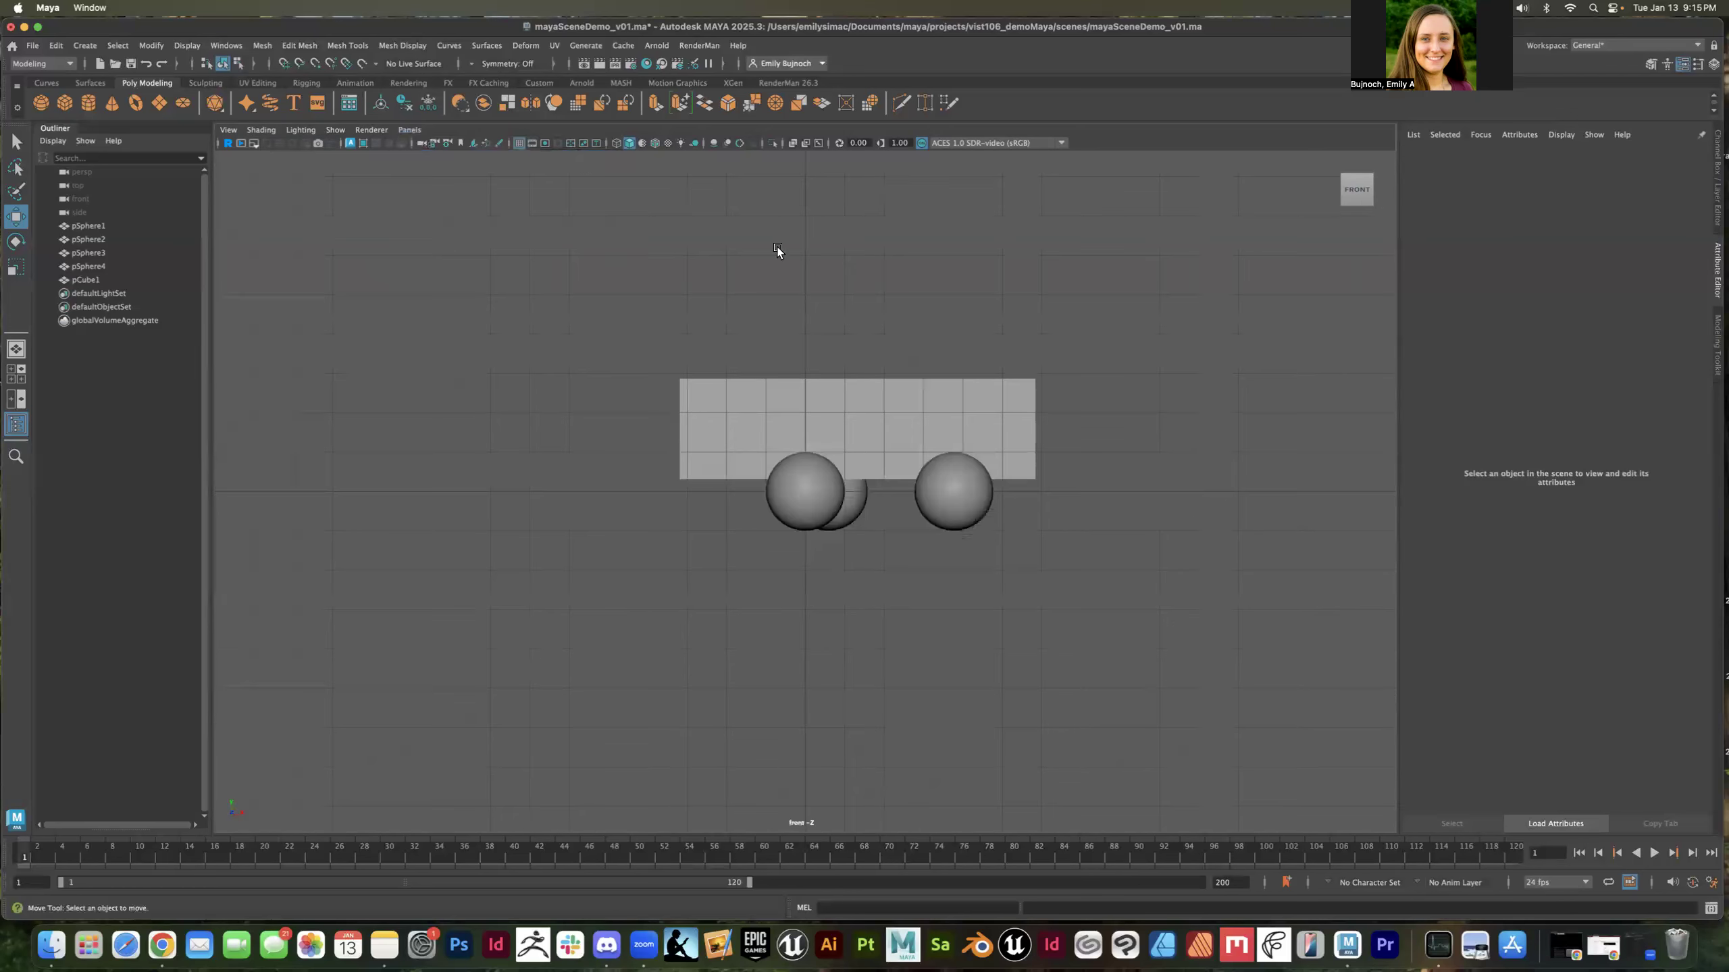
{"action": "left_click", "coordinate": [232, 131]}
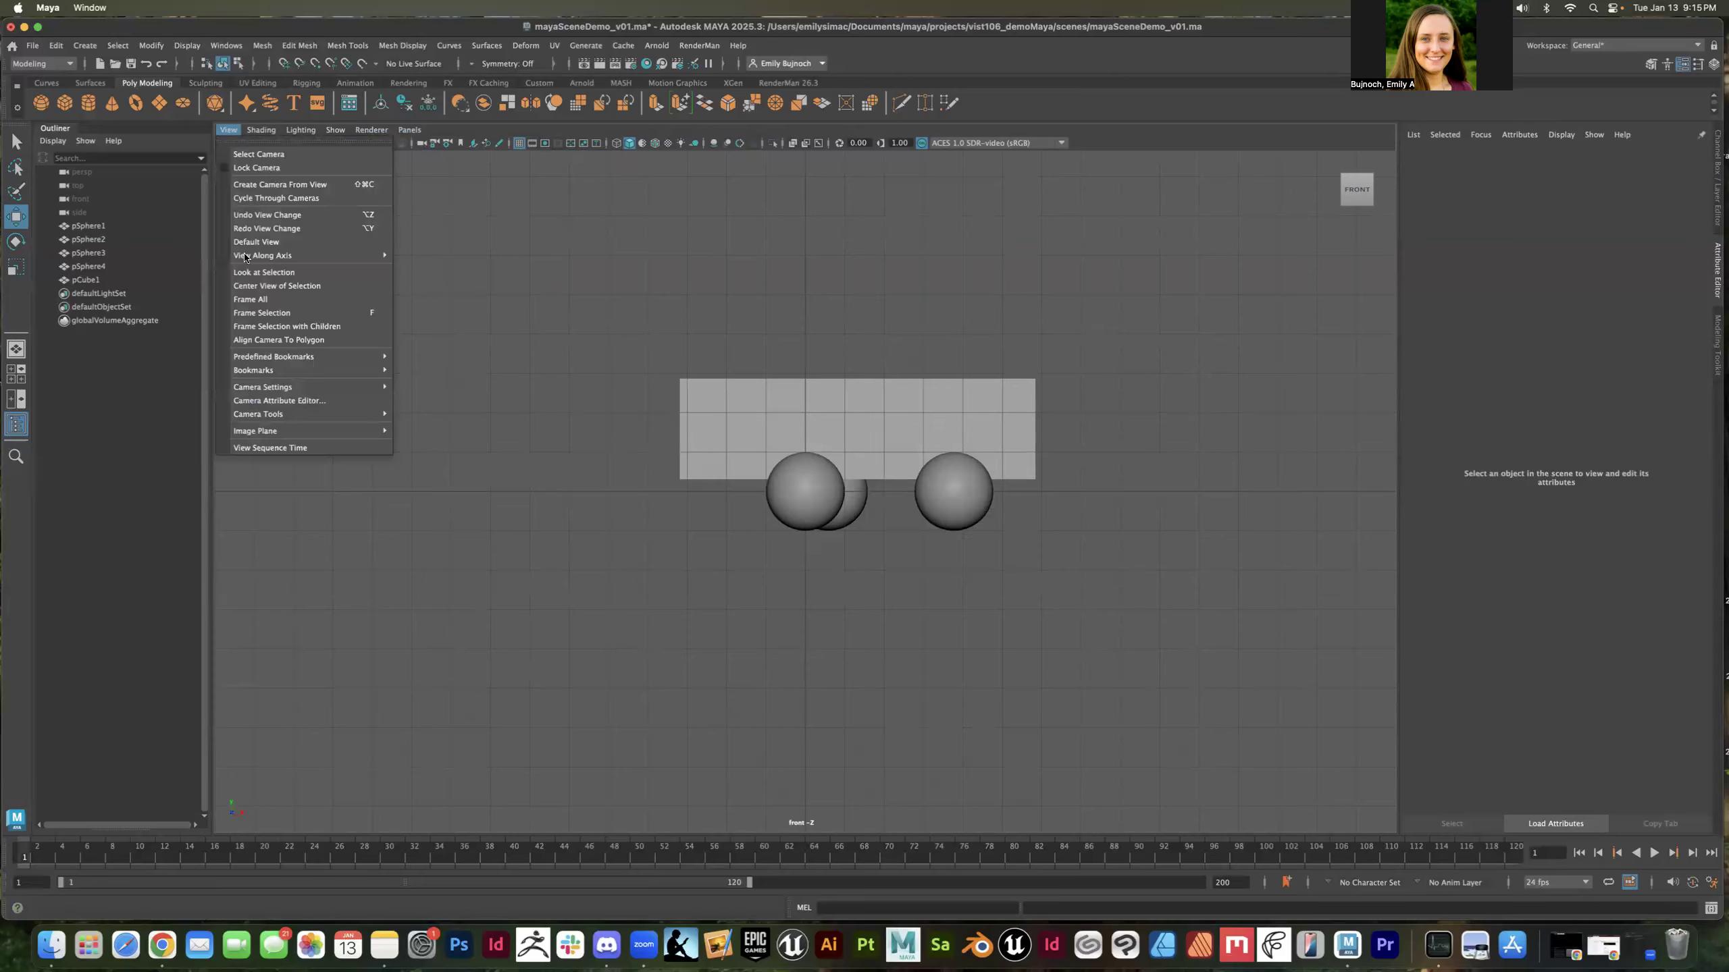
{"action": "mouse_move", "coordinate": [284, 432]}
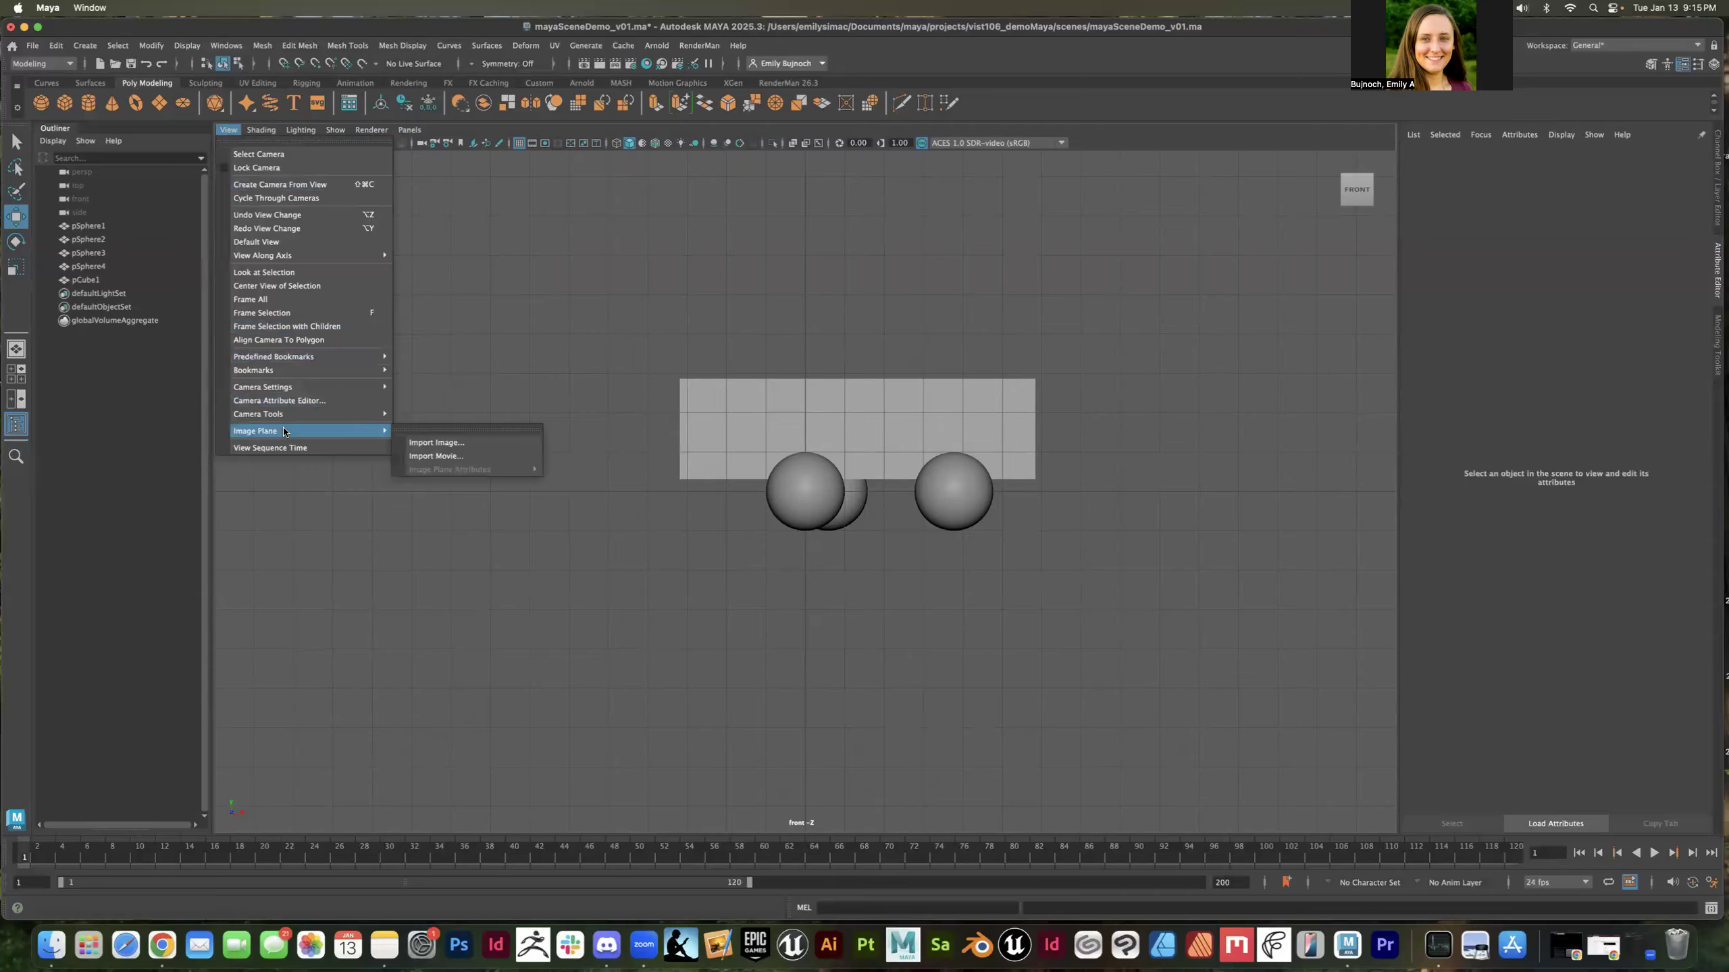
{"action": "left_click", "coordinate": [460, 443]}
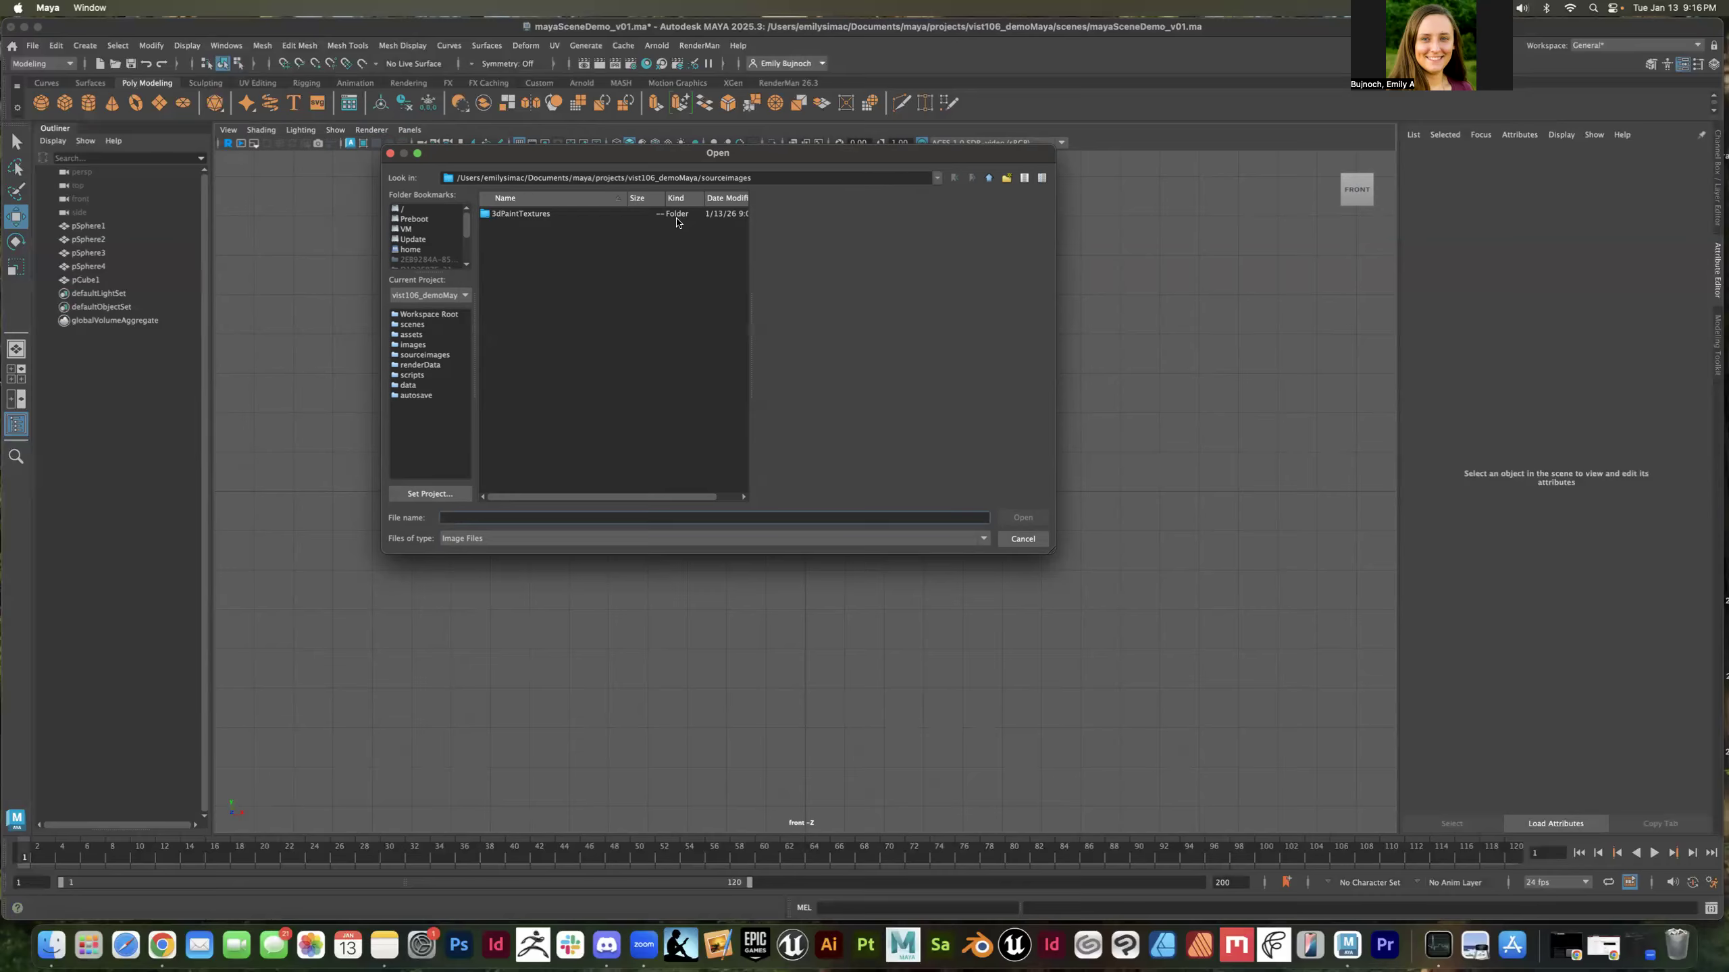
Load catImage.jpeg from the Desktop folder as the front camera's image plane
{"action": "scroll", "coordinate": [412, 240], "scroll_direction": "down", "scroll_amount": 3}
{"action": "left_click", "coordinate": [417, 239]}
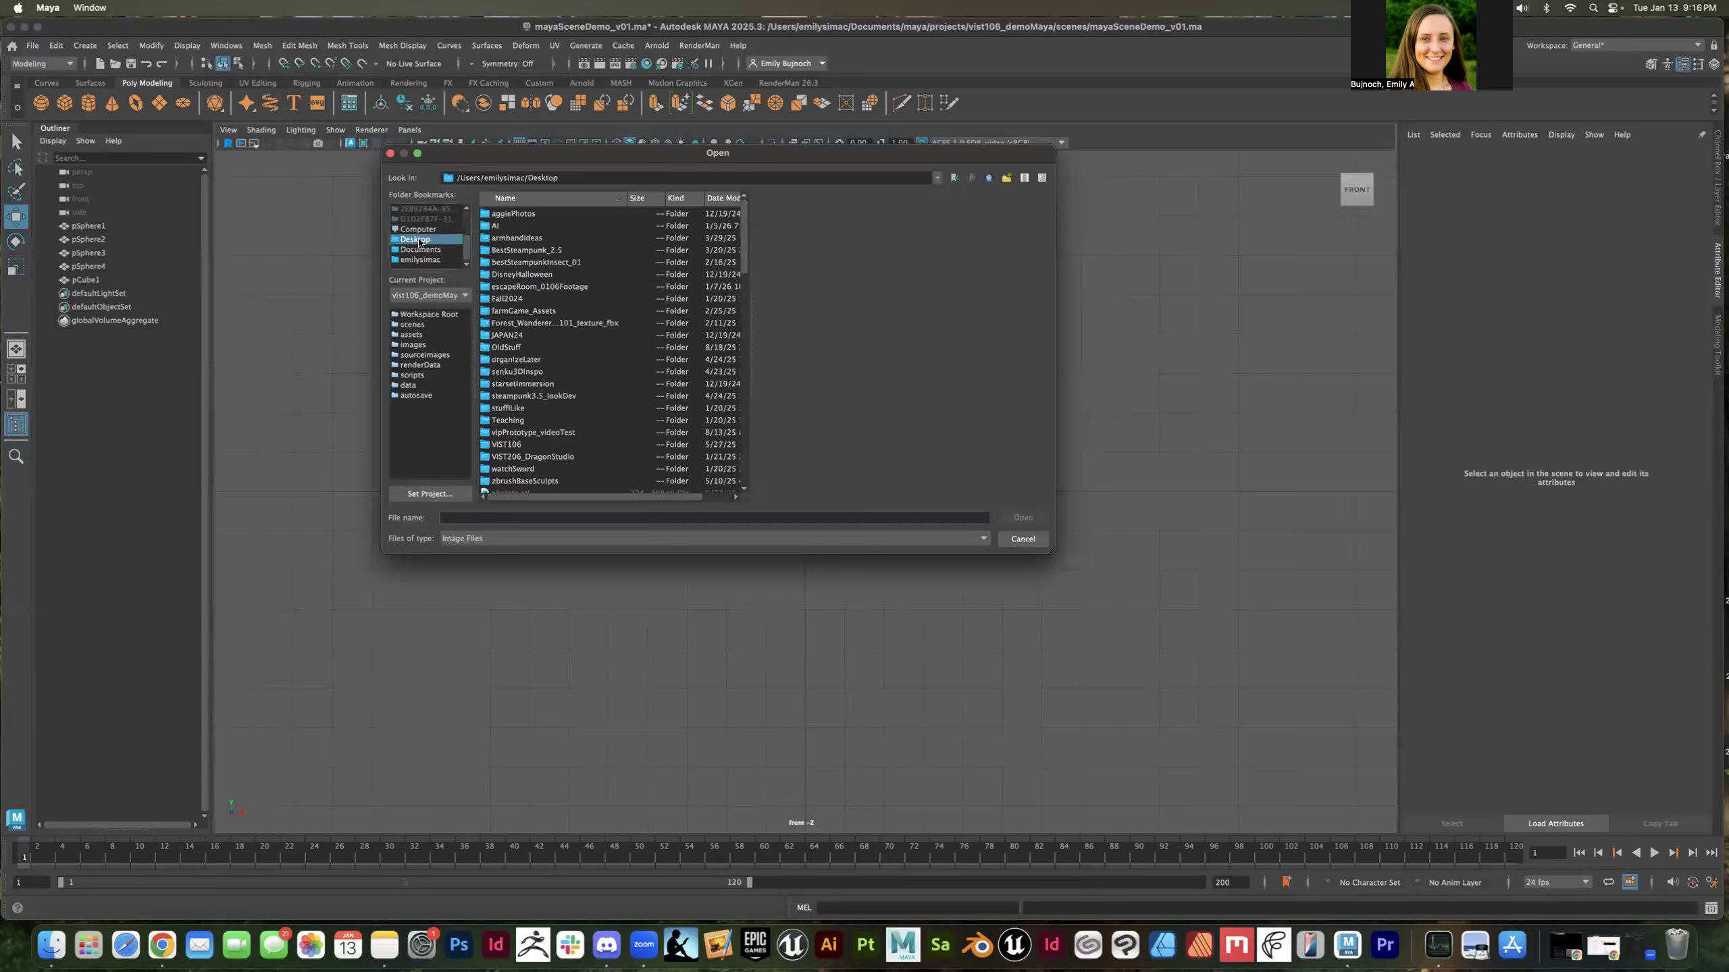
{"action": "scroll", "coordinate": [618, 368], "scroll_direction": "down", "scroll_amount": 15}
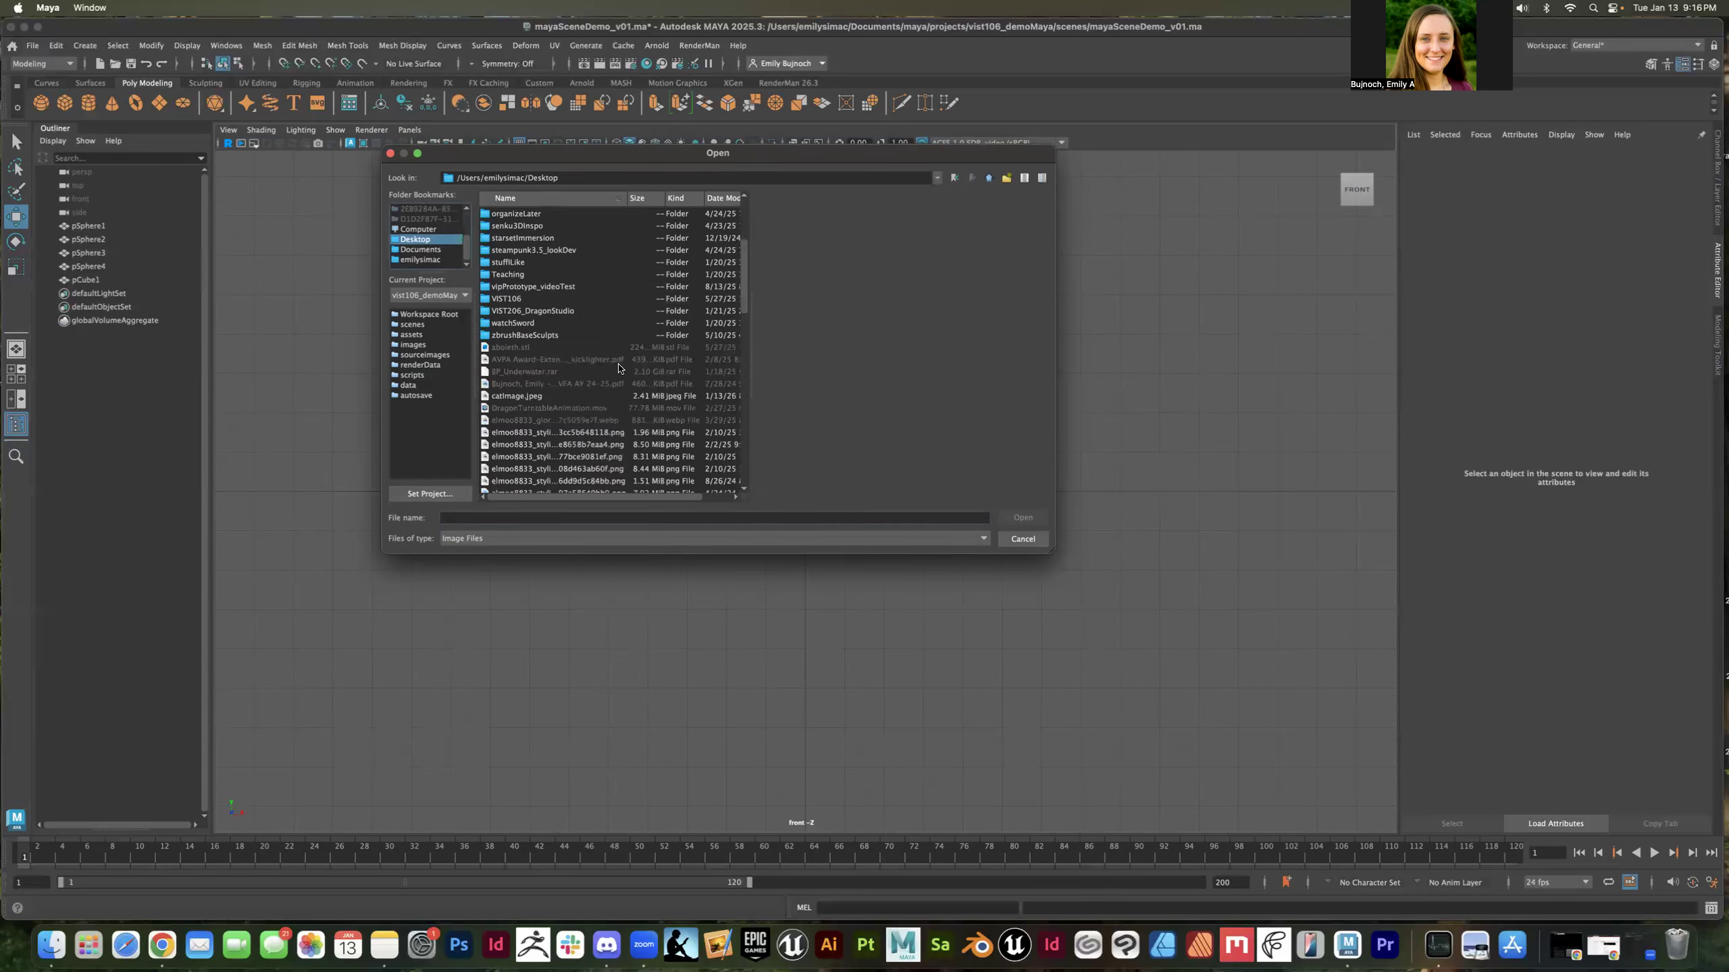
{"action": "scroll", "coordinate": [617, 369], "scroll_direction": "up", "scroll_amount": 8}
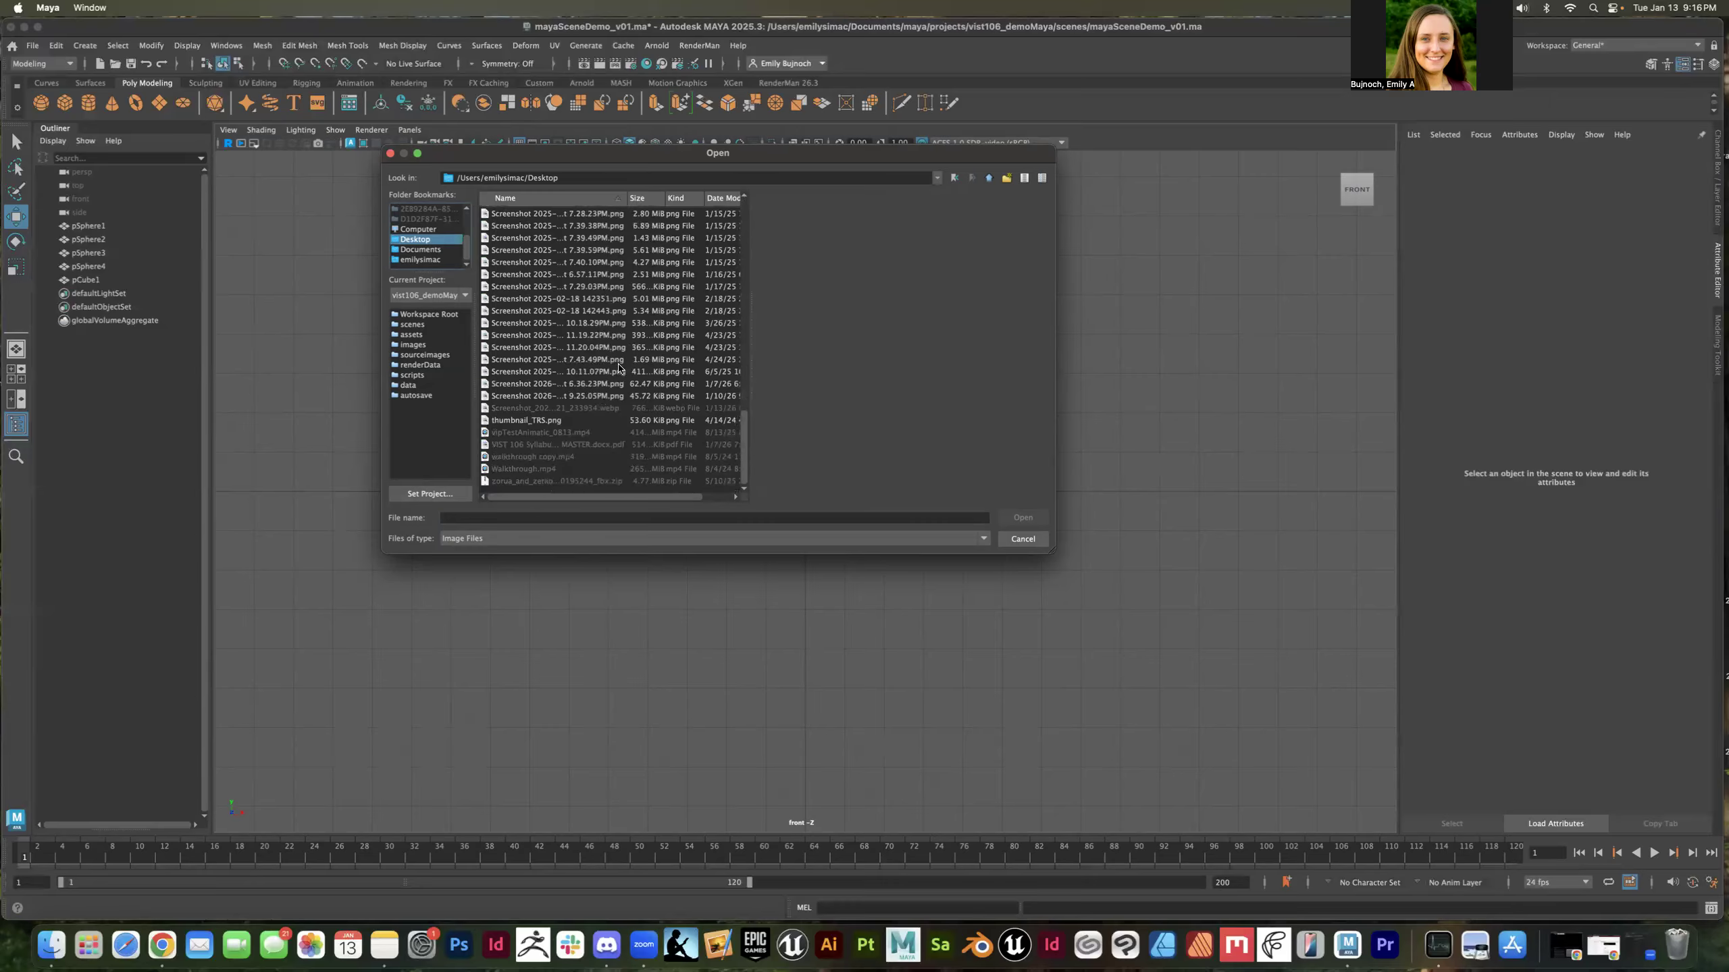
{"action": "scroll", "coordinate": [617, 369], "scroll_direction": "up", "scroll_amount": 6}
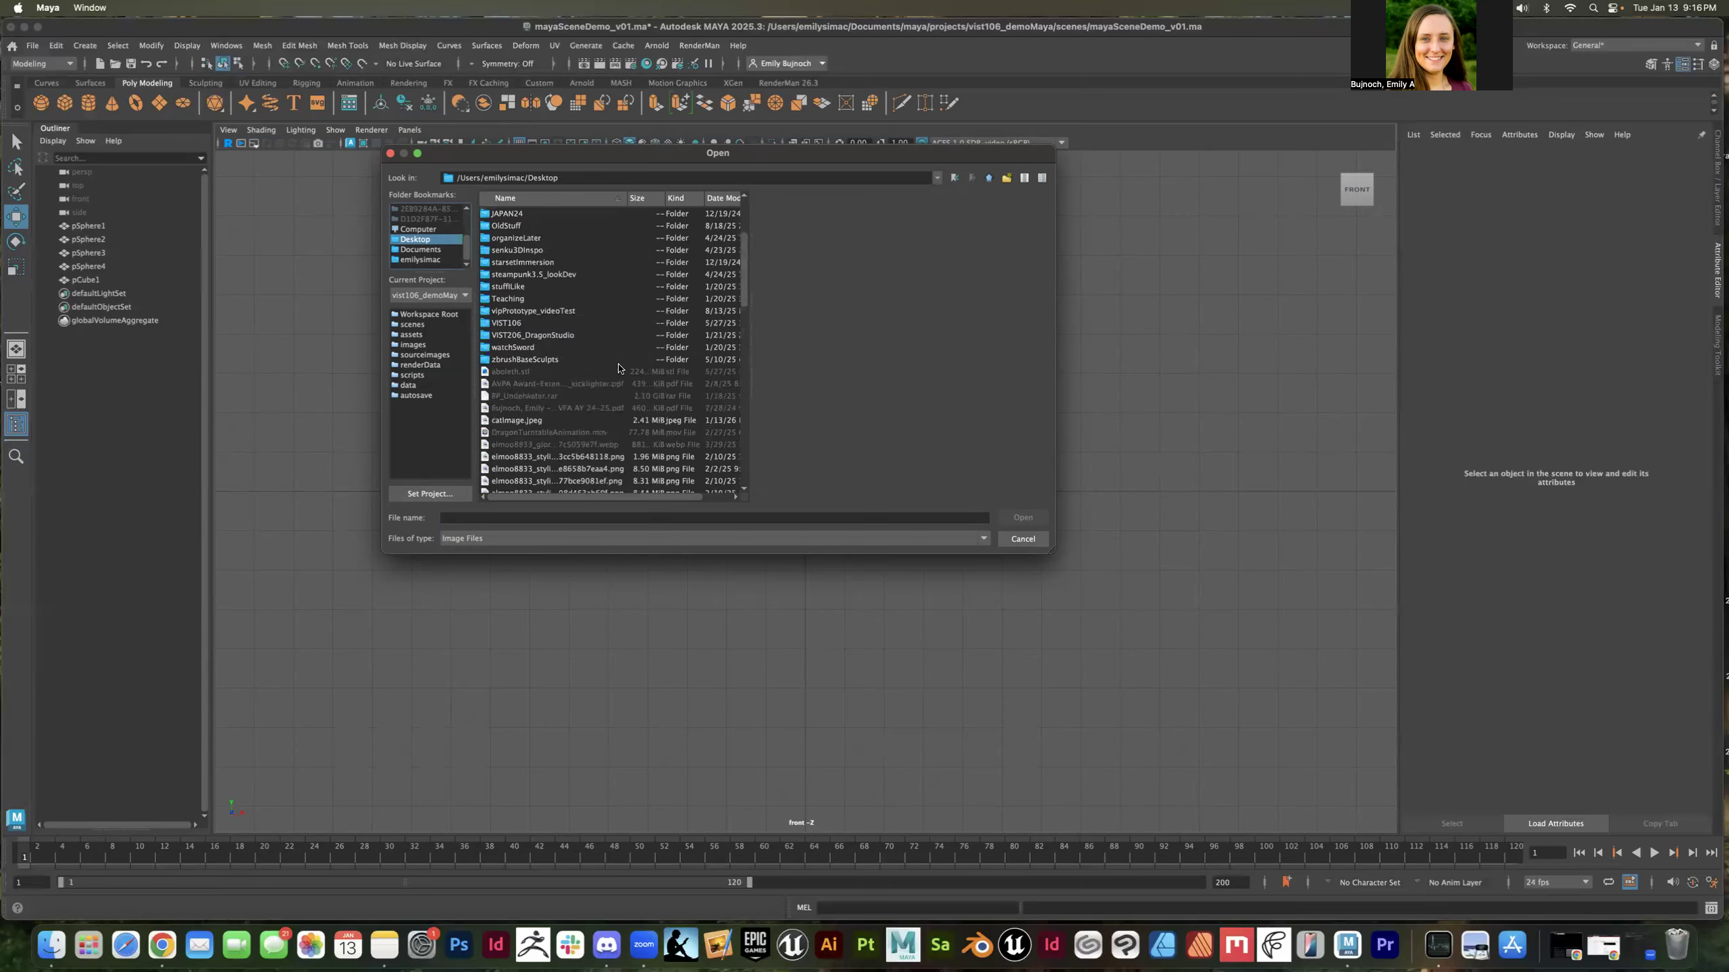
{"action": "left_click", "coordinate": [528, 421]}
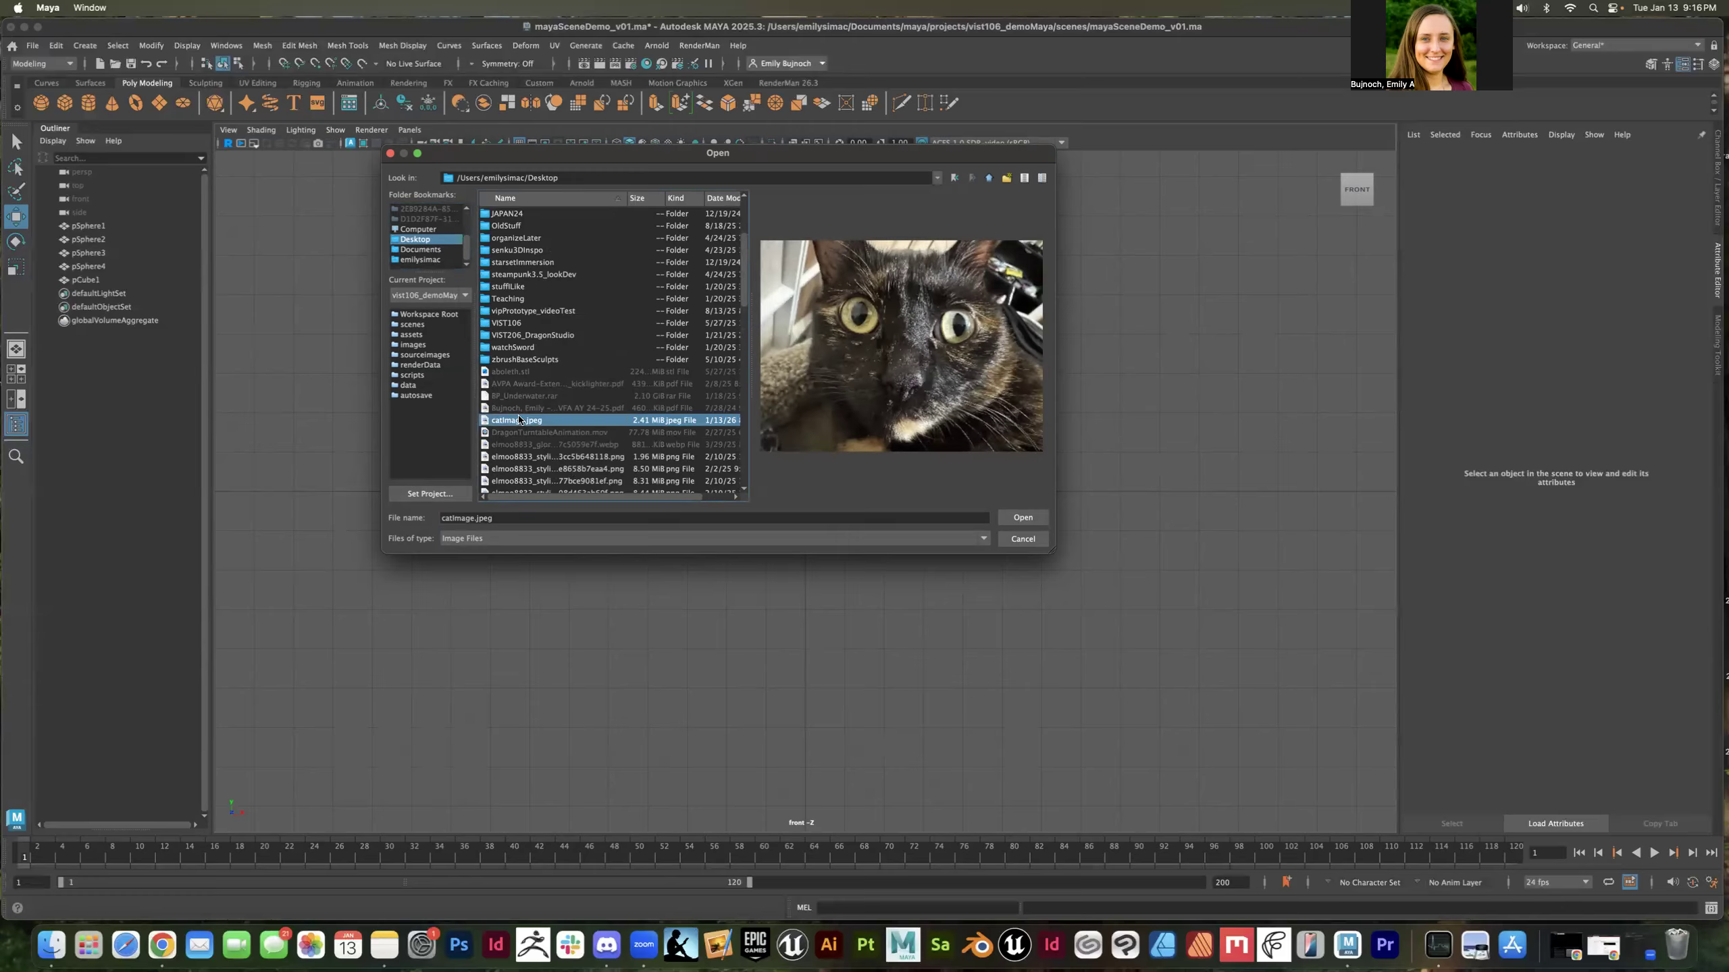
{"action": "left_click", "coordinate": [1022, 518]}
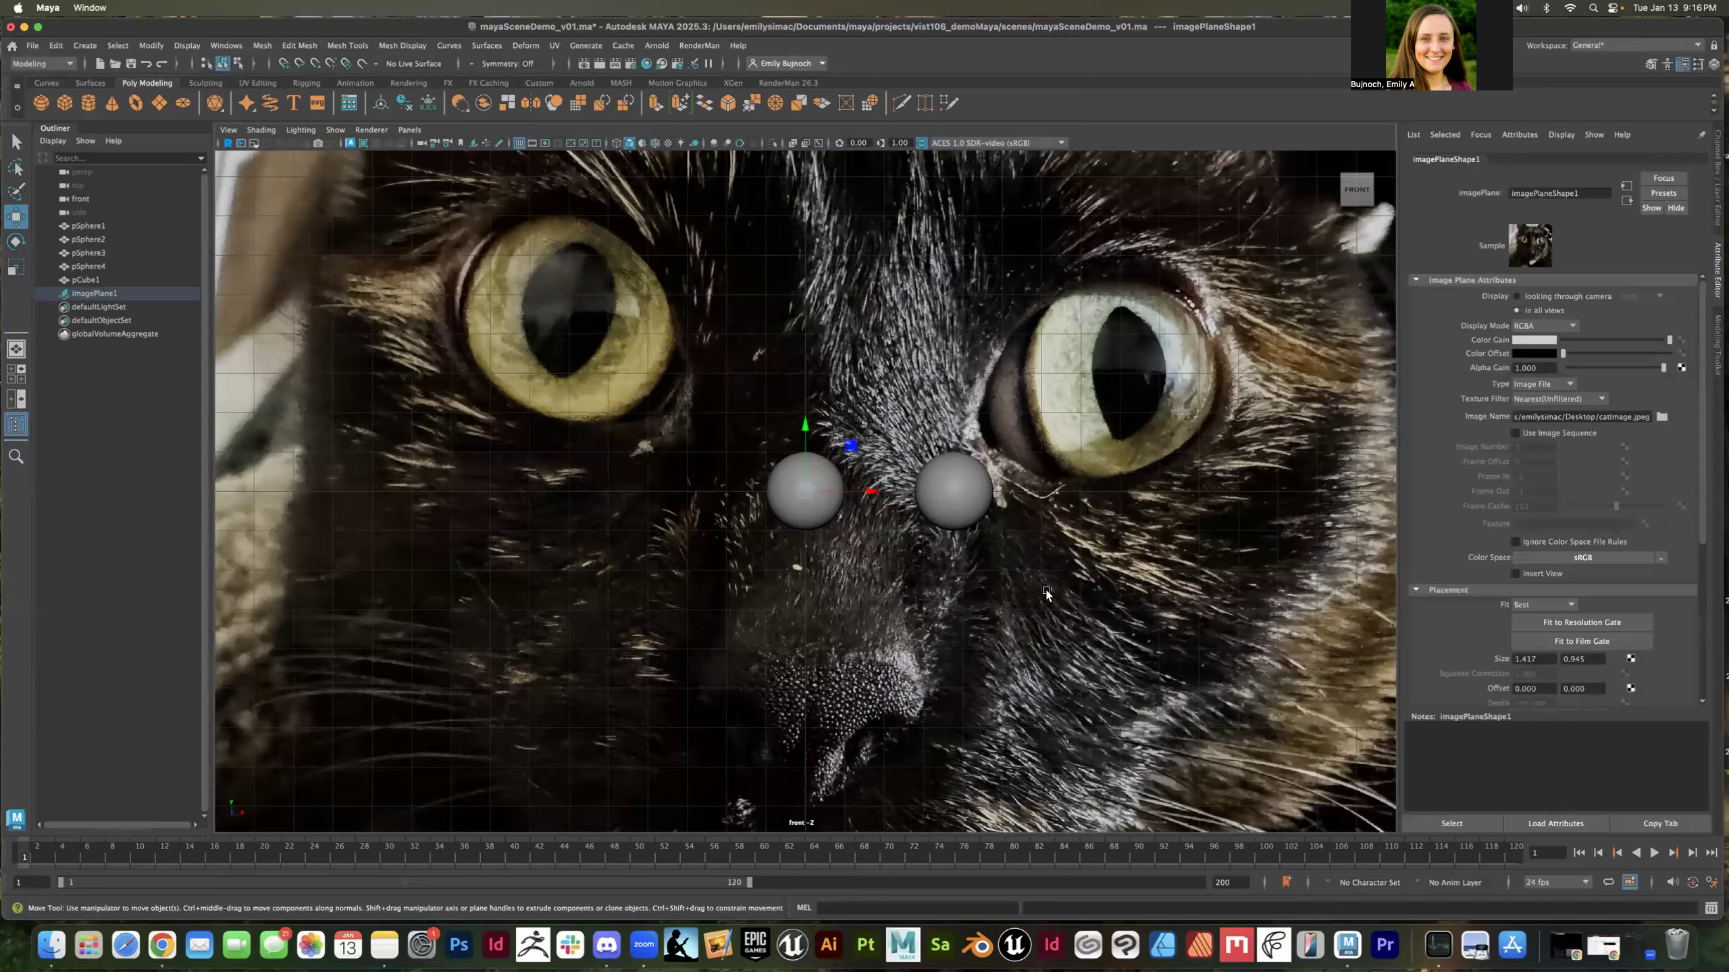
Scale the cat image plane down uniformly to roughly the model's size and shift it up and sideways over the two front spheres
{"action": "key", "text": "f"}
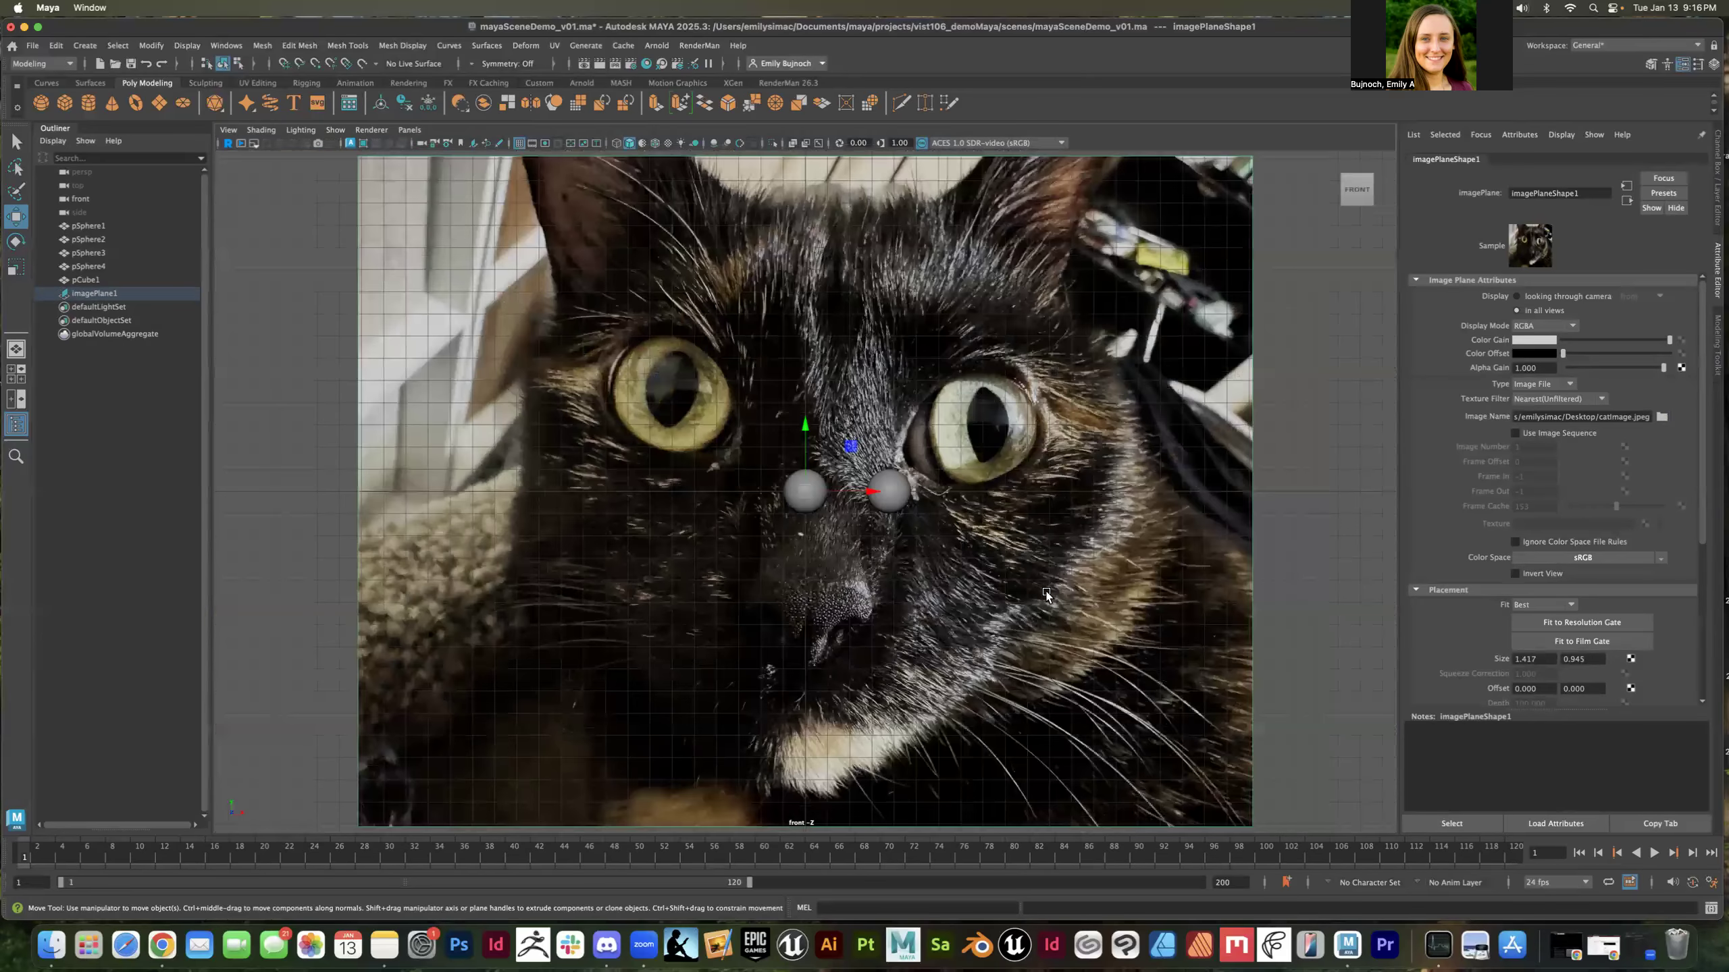
{"action": "scroll", "coordinate": [1037, 279], "scroll_direction": "down", "scroll_amount": 2}
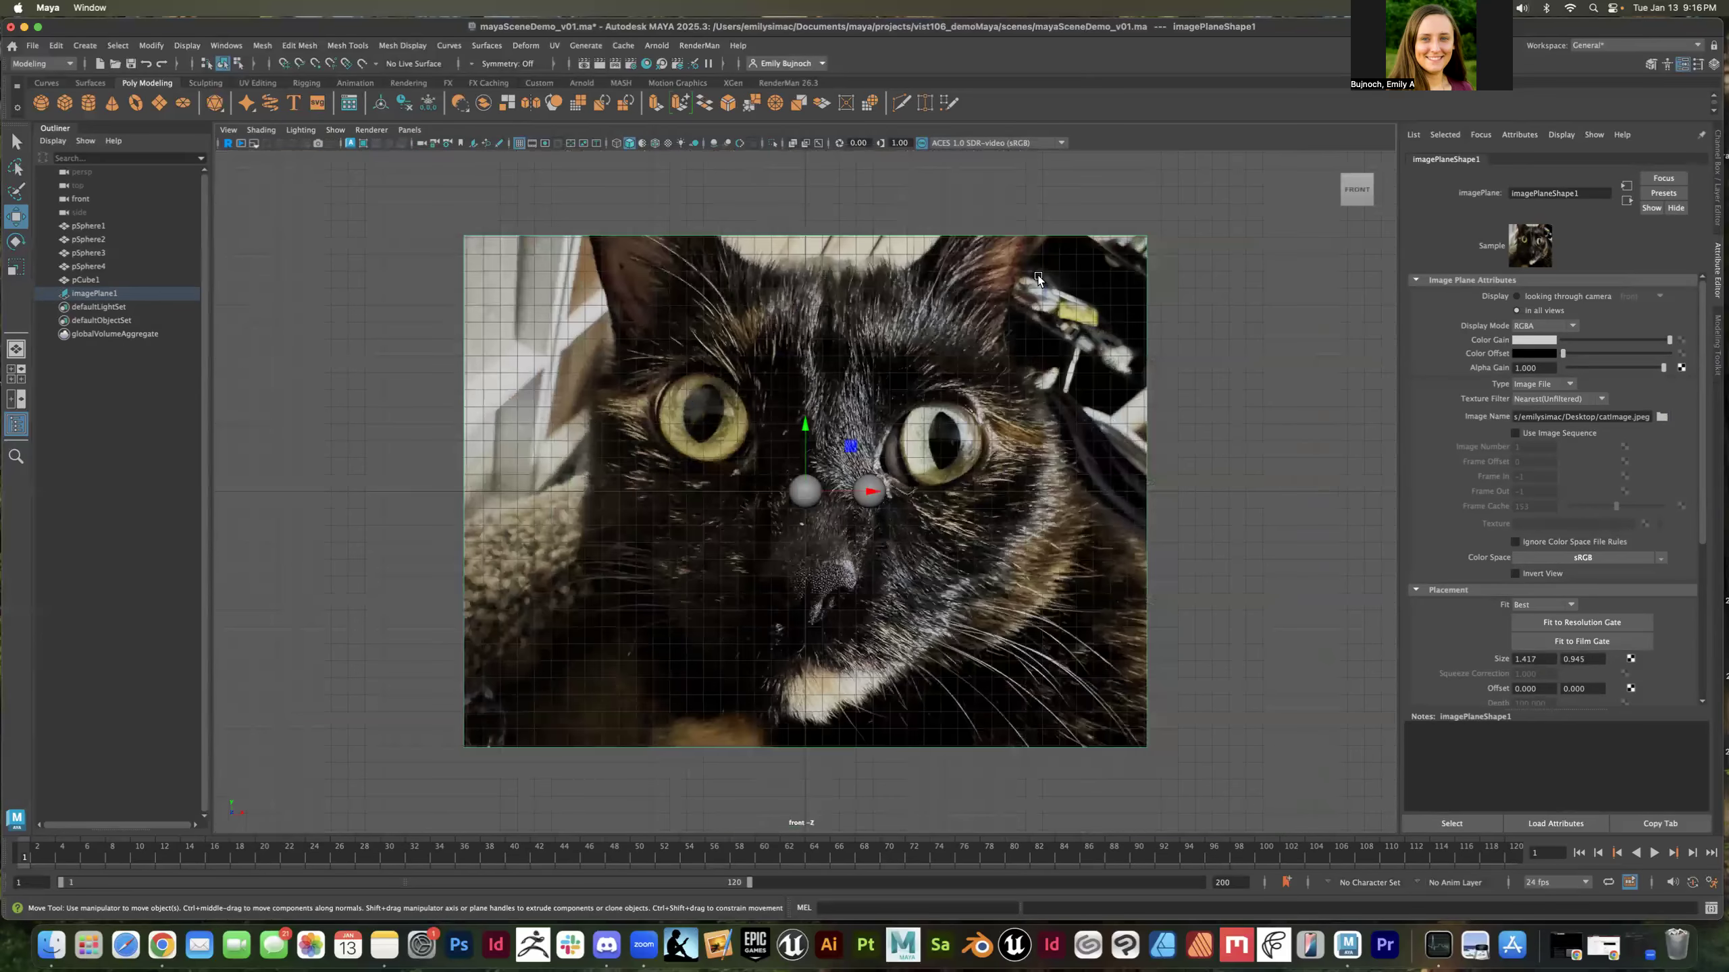
{"action": "left_click", "coordinate": [1037, 279]}
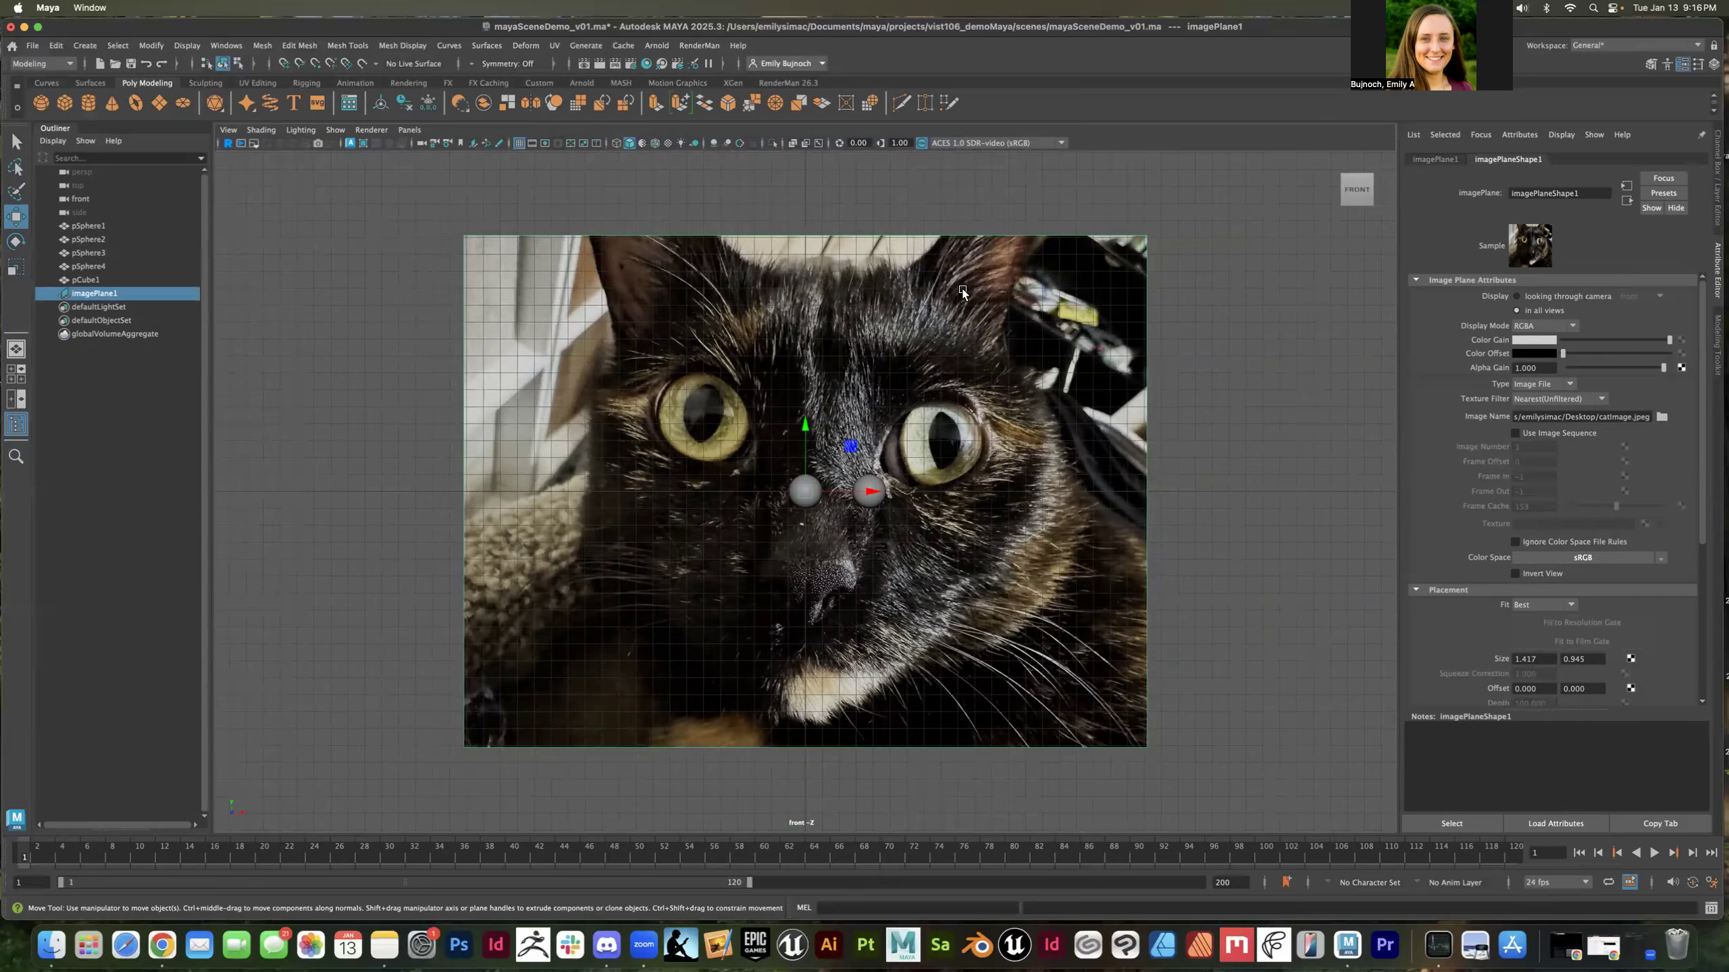
{"action": "key", "text": "r"}
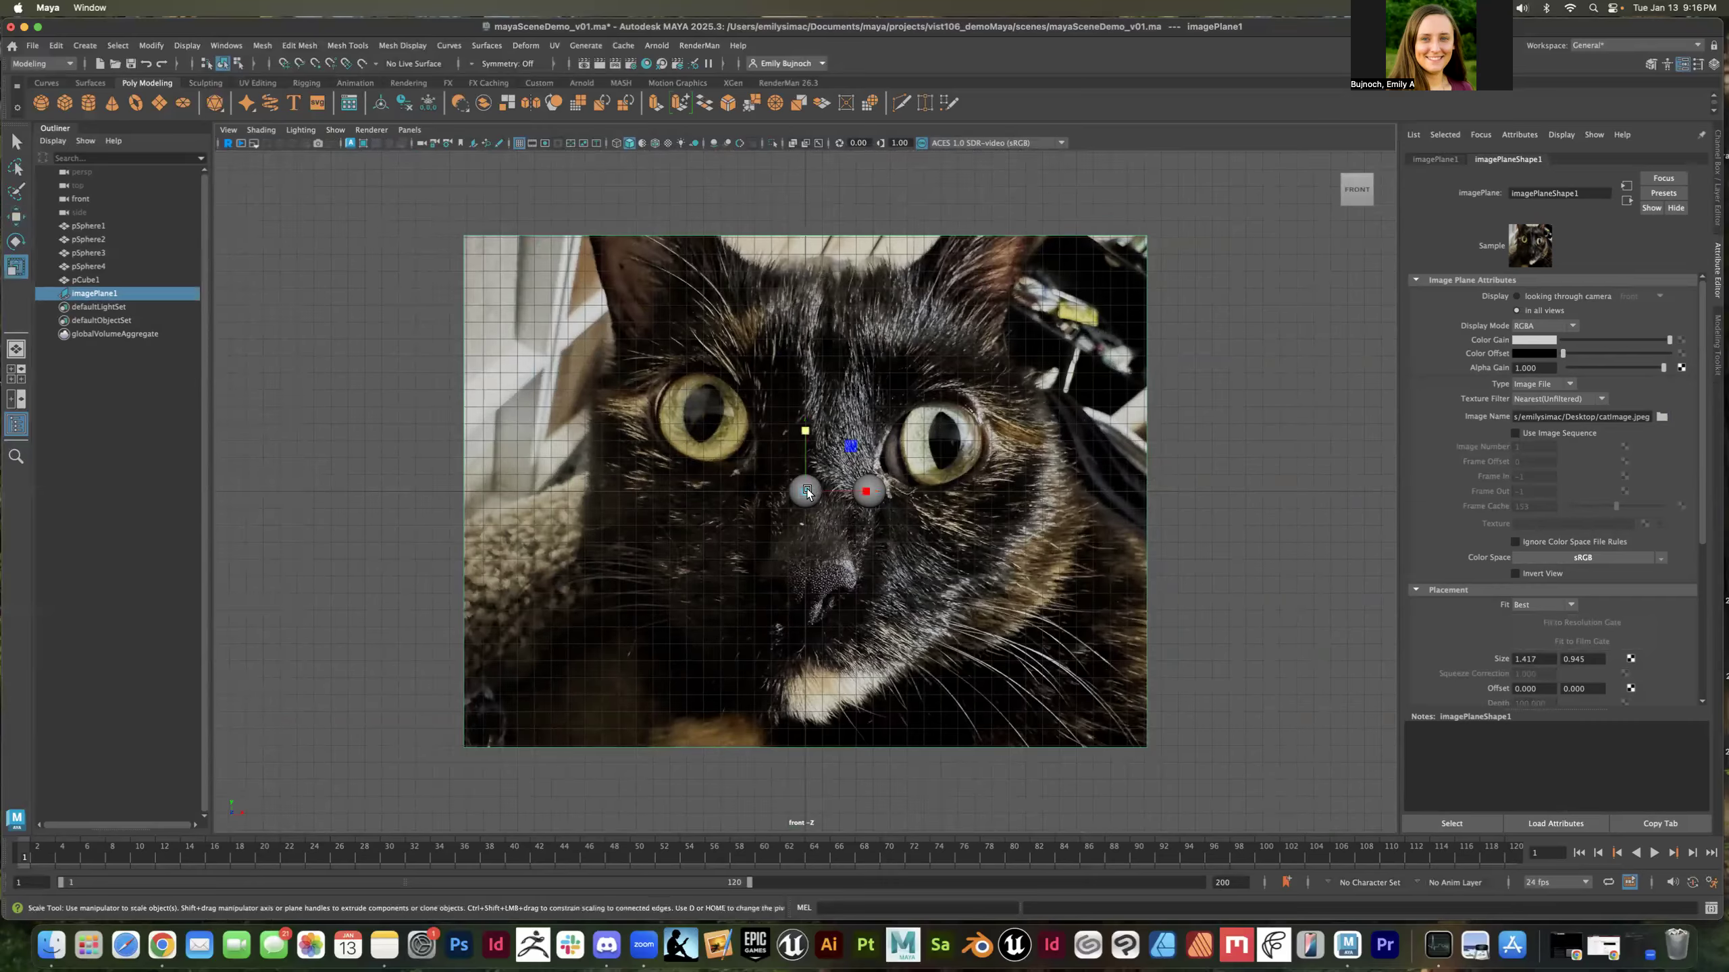
{"action": "middle_click_drag", "start_coordinate": [647, 485], "coordinate": [455, 473]}
{"action": "key", "text": "w"}
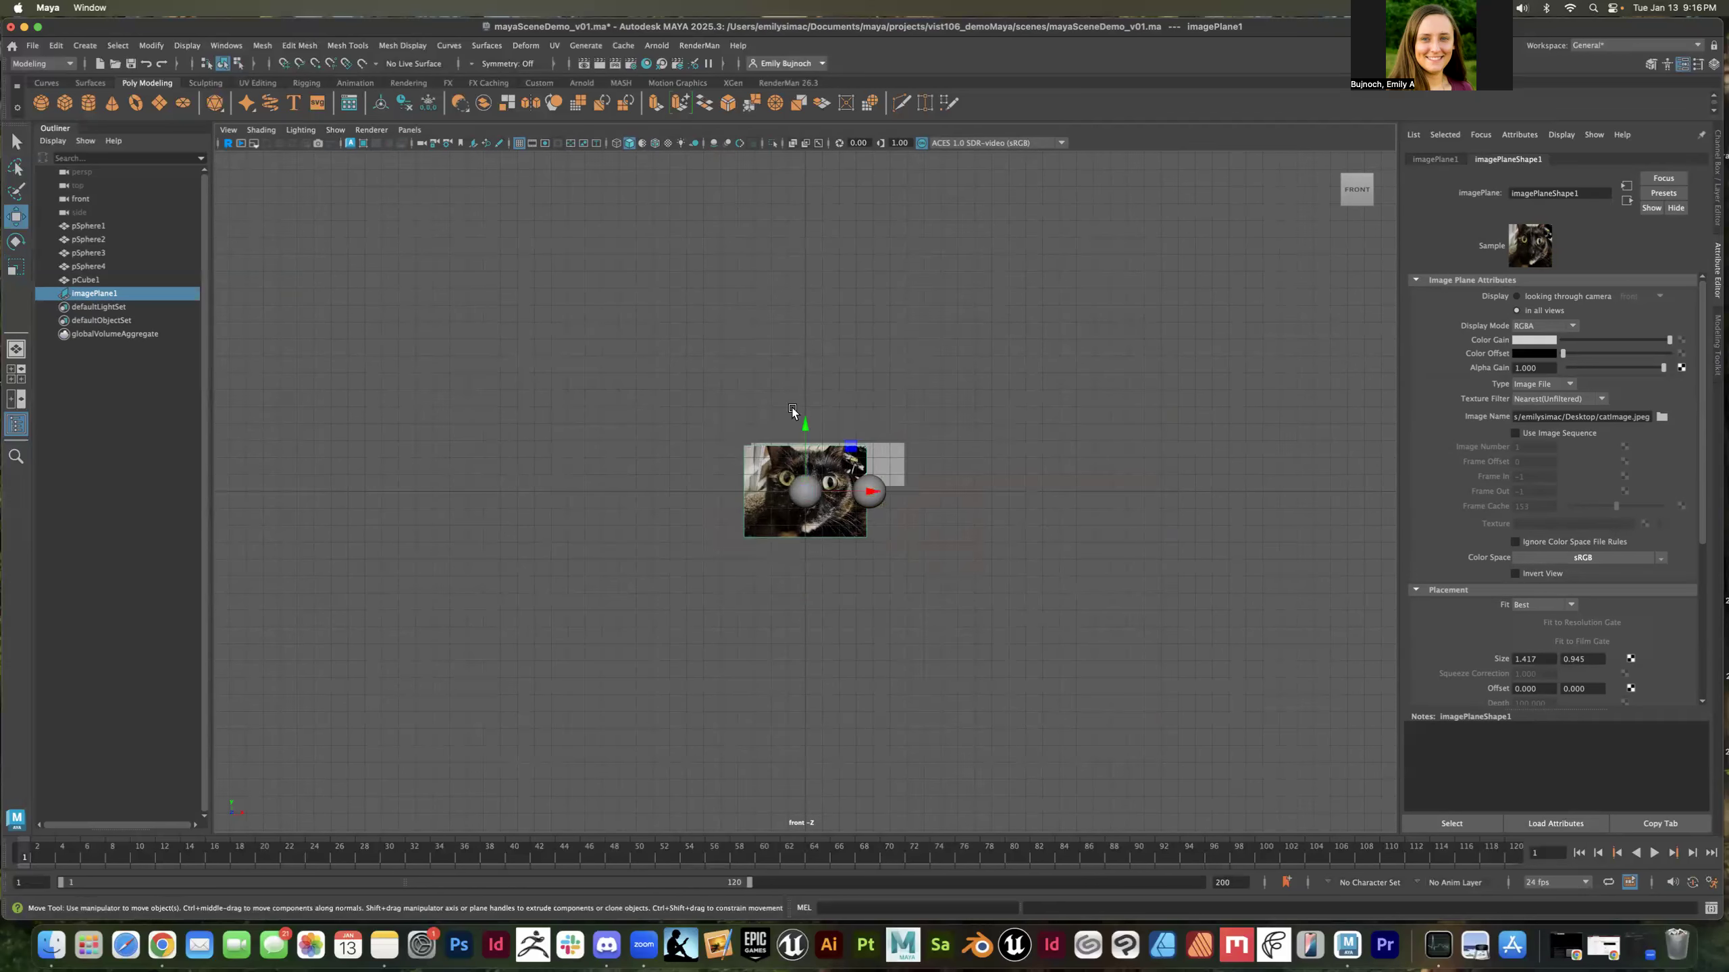
{"action": "left_click_drag", "start_coordinate": [805, 410], "coordinate": [812, 383]}
{"action": "left_click_drag", "start_coordinate": [869, 461], "coordinate": [894, 462]}
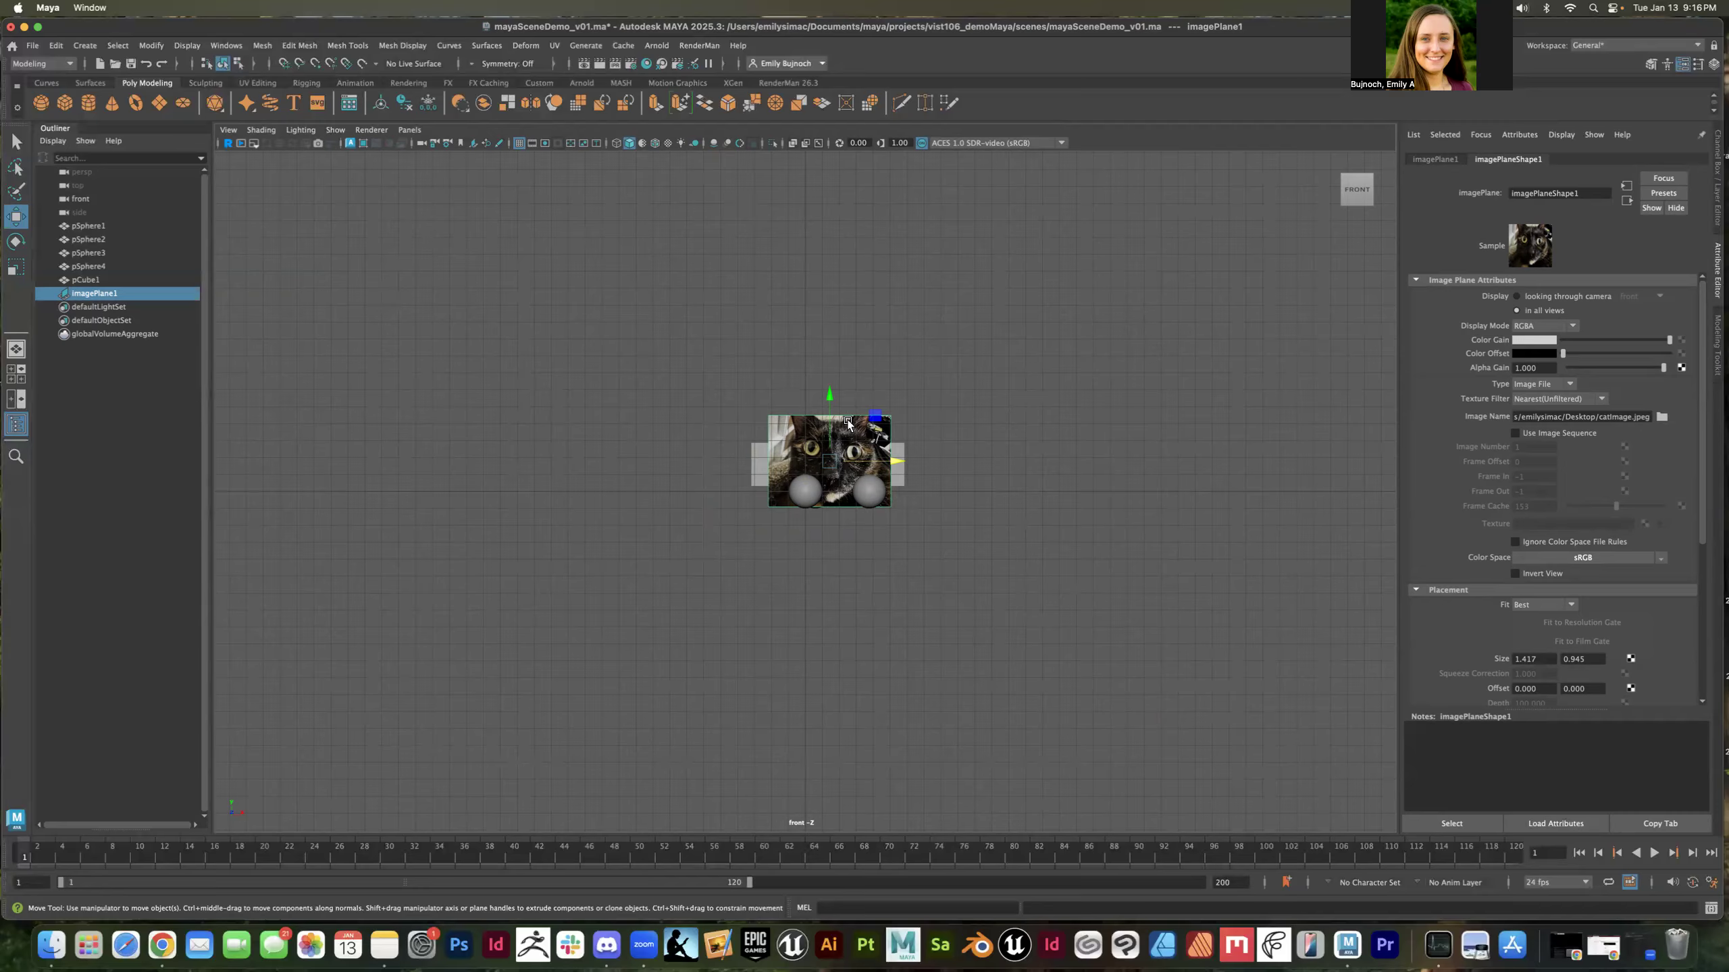
In the perspective camera, move the cat image plane back in depth until it sits behind the box and spheres
{"action": "left_click", "coordinate": [409, 130]}
{"action": "mouse_move", "coordinate": [481, 145]}
{"action": "left_click", "coordinate": [576, 144]}
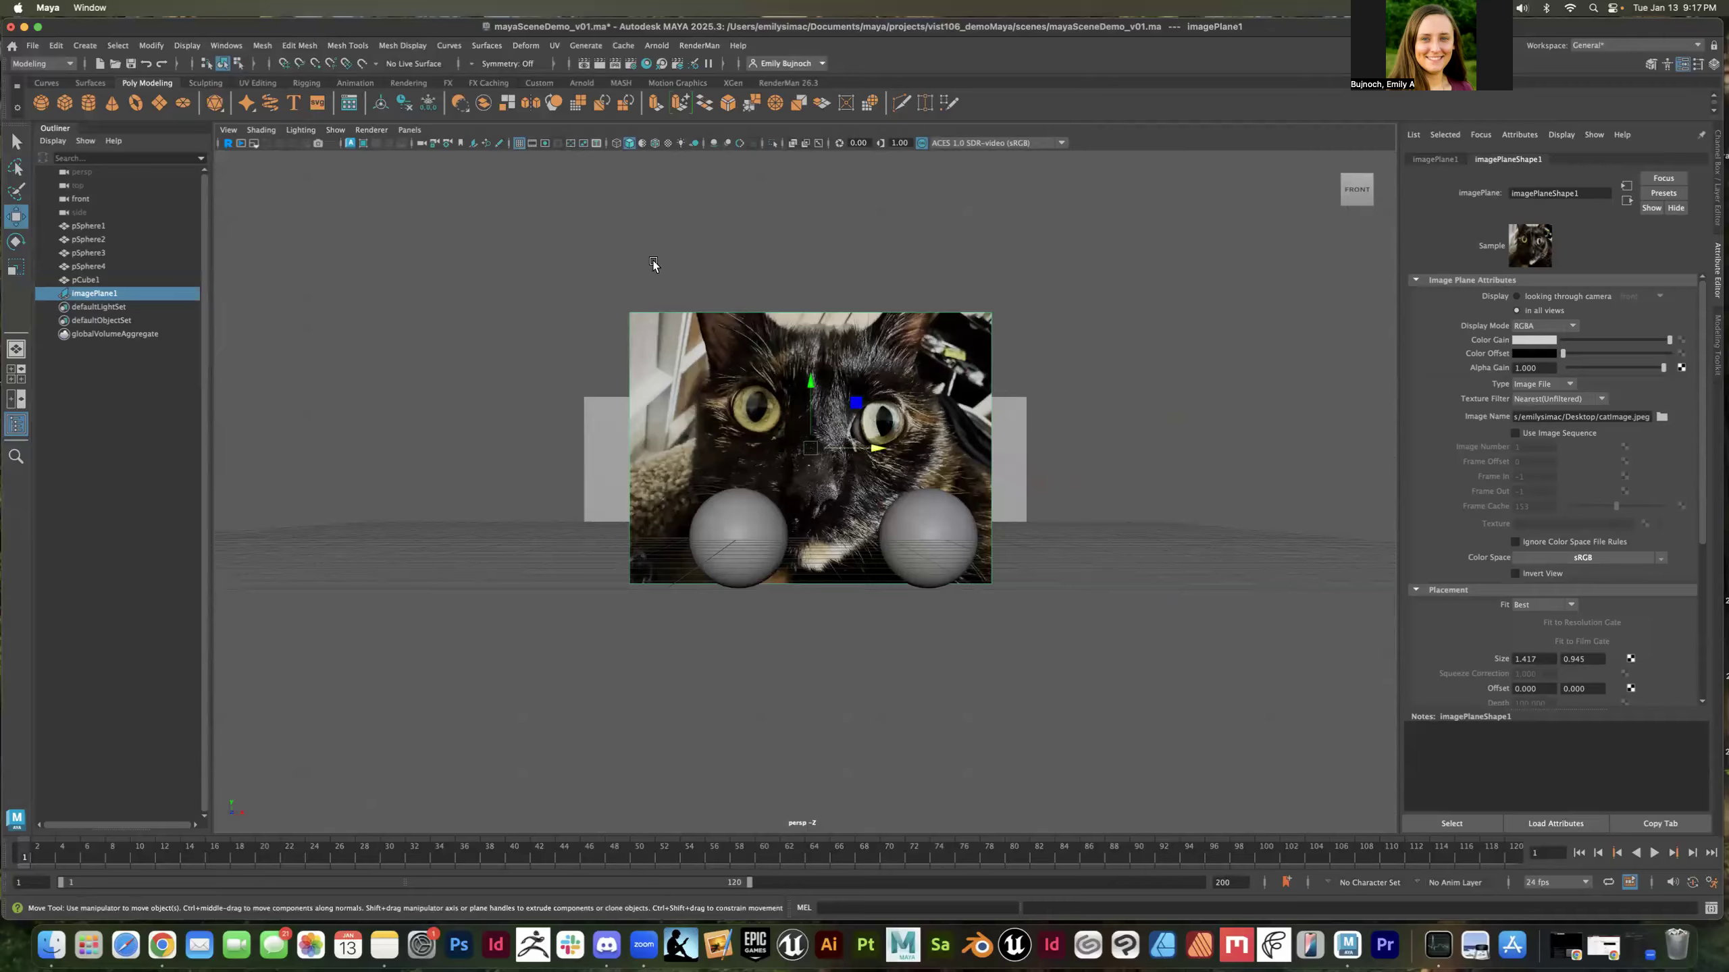
{"action": "left_click_drag", "start_coordinate": [654, 266], "coordinate": [722, 274], "text": "alt"}
{"action": "left_click_drag", "start_coordinate": [933, 457], "coordinate": [702, 403]}
{"action": "left_click_drag", "start_coordinate": [1021, 327], "coordinate": [922, 309], "text": "alt"}
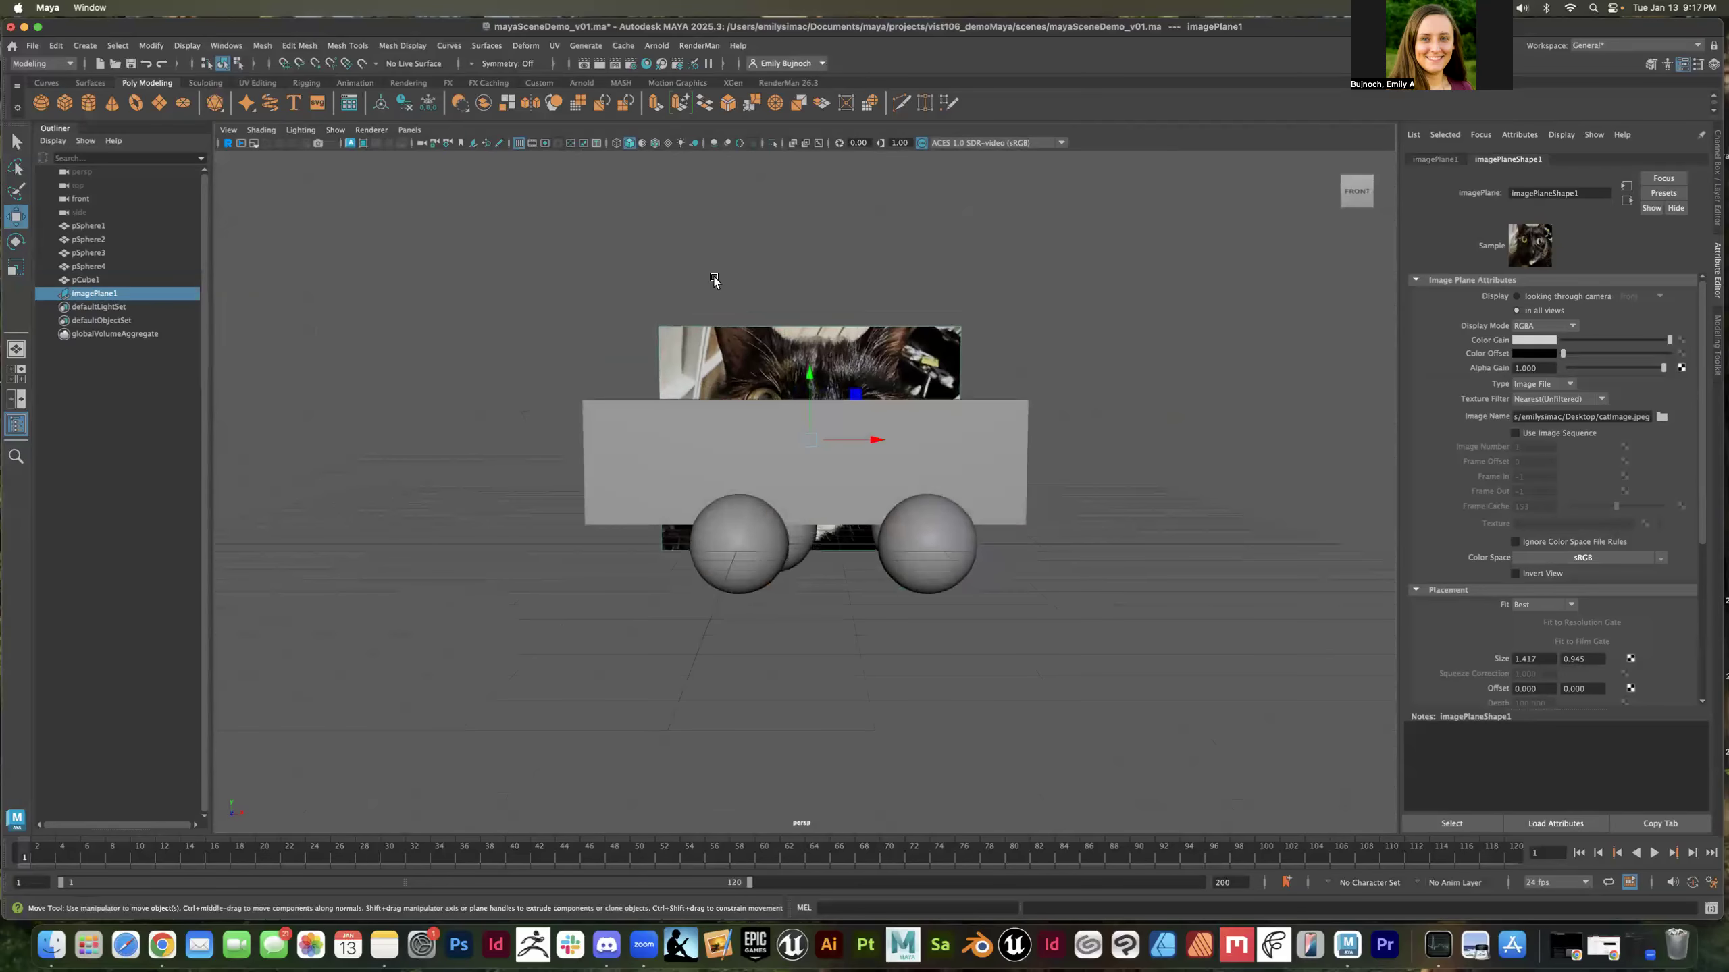
Return to the orthographic front camera, select the box and display the scene in wireframe
{"action": "left_click", "coordinate": [410, 129]}
{"action": "mouse_move", "coordinate": [420, 144]}
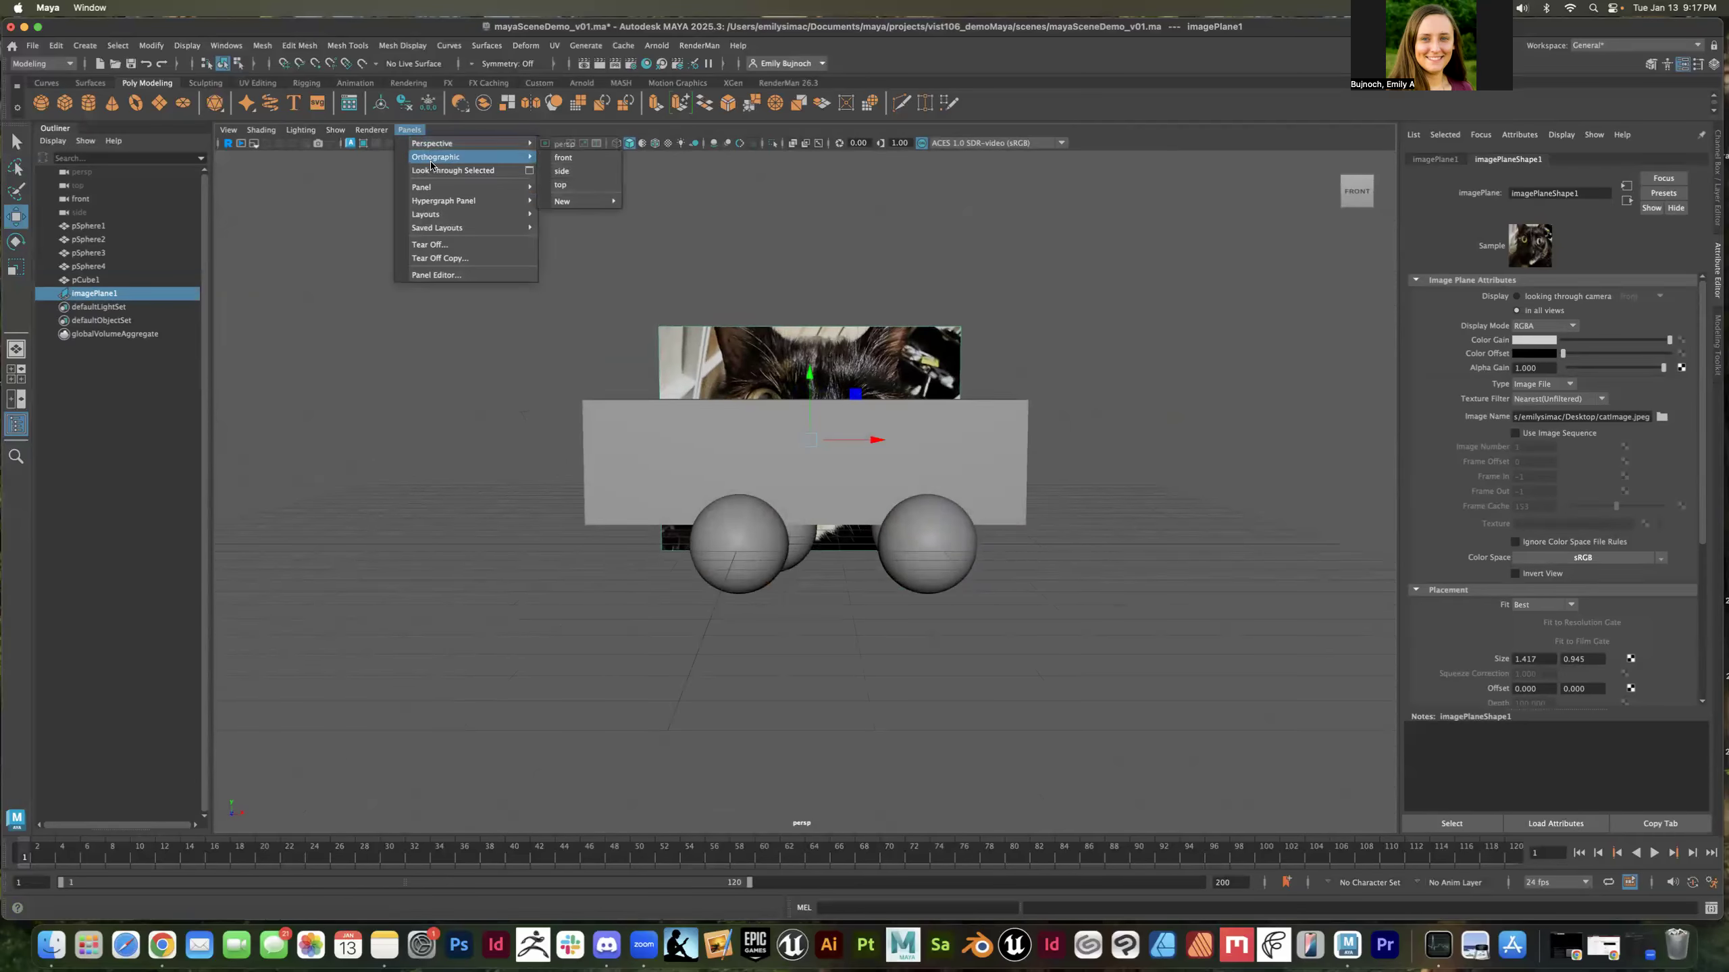
{"action": "left_click", "coordinate": [574, 162]}
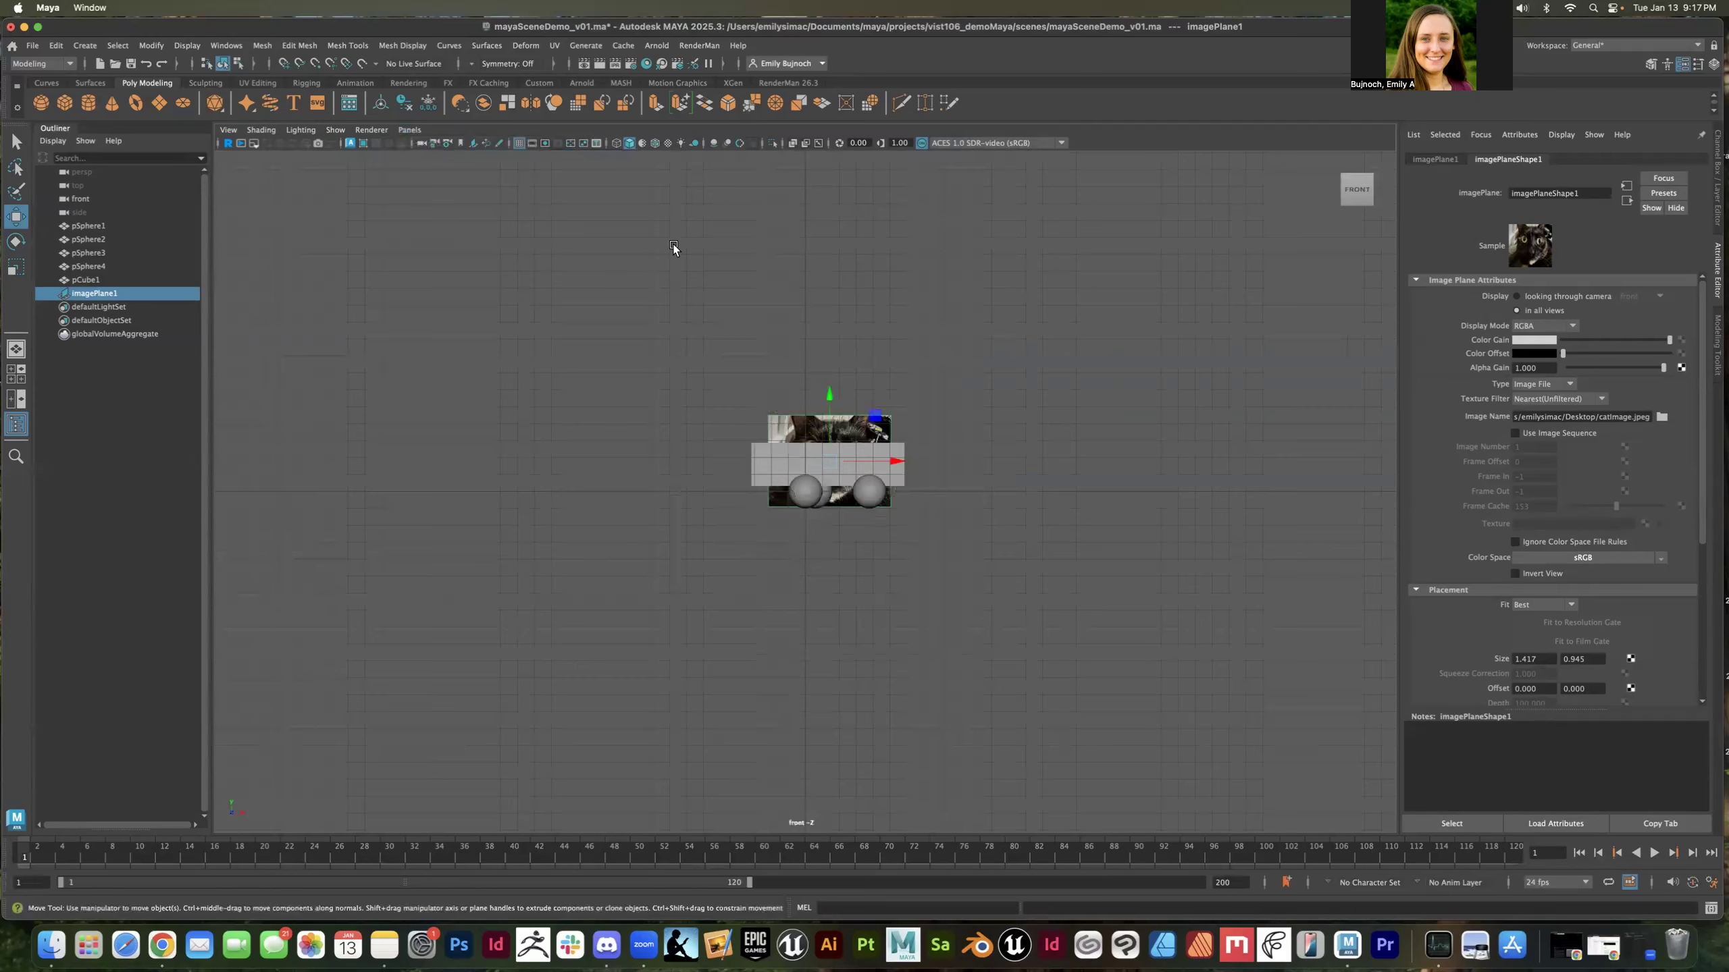
{"action": "scroll", "coordinate": [911, 495], "scroll_direction": "up", "scroll_amount": 3}
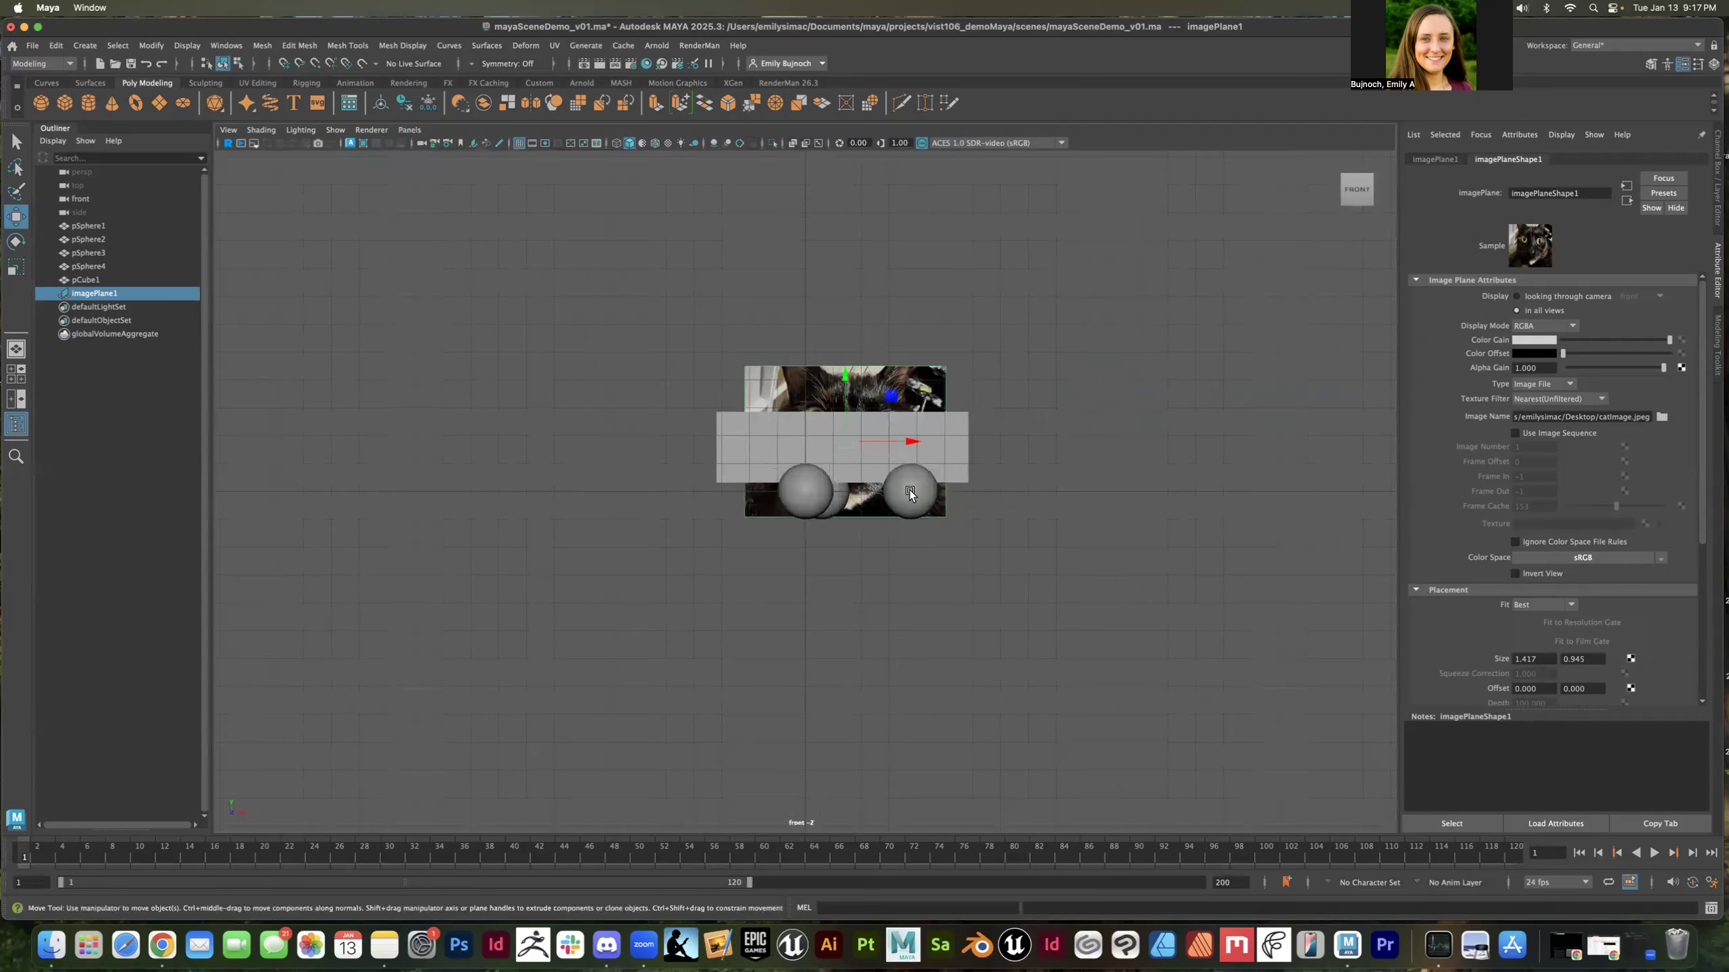
{"action": "left_click", "coordinate": [802, 434]}
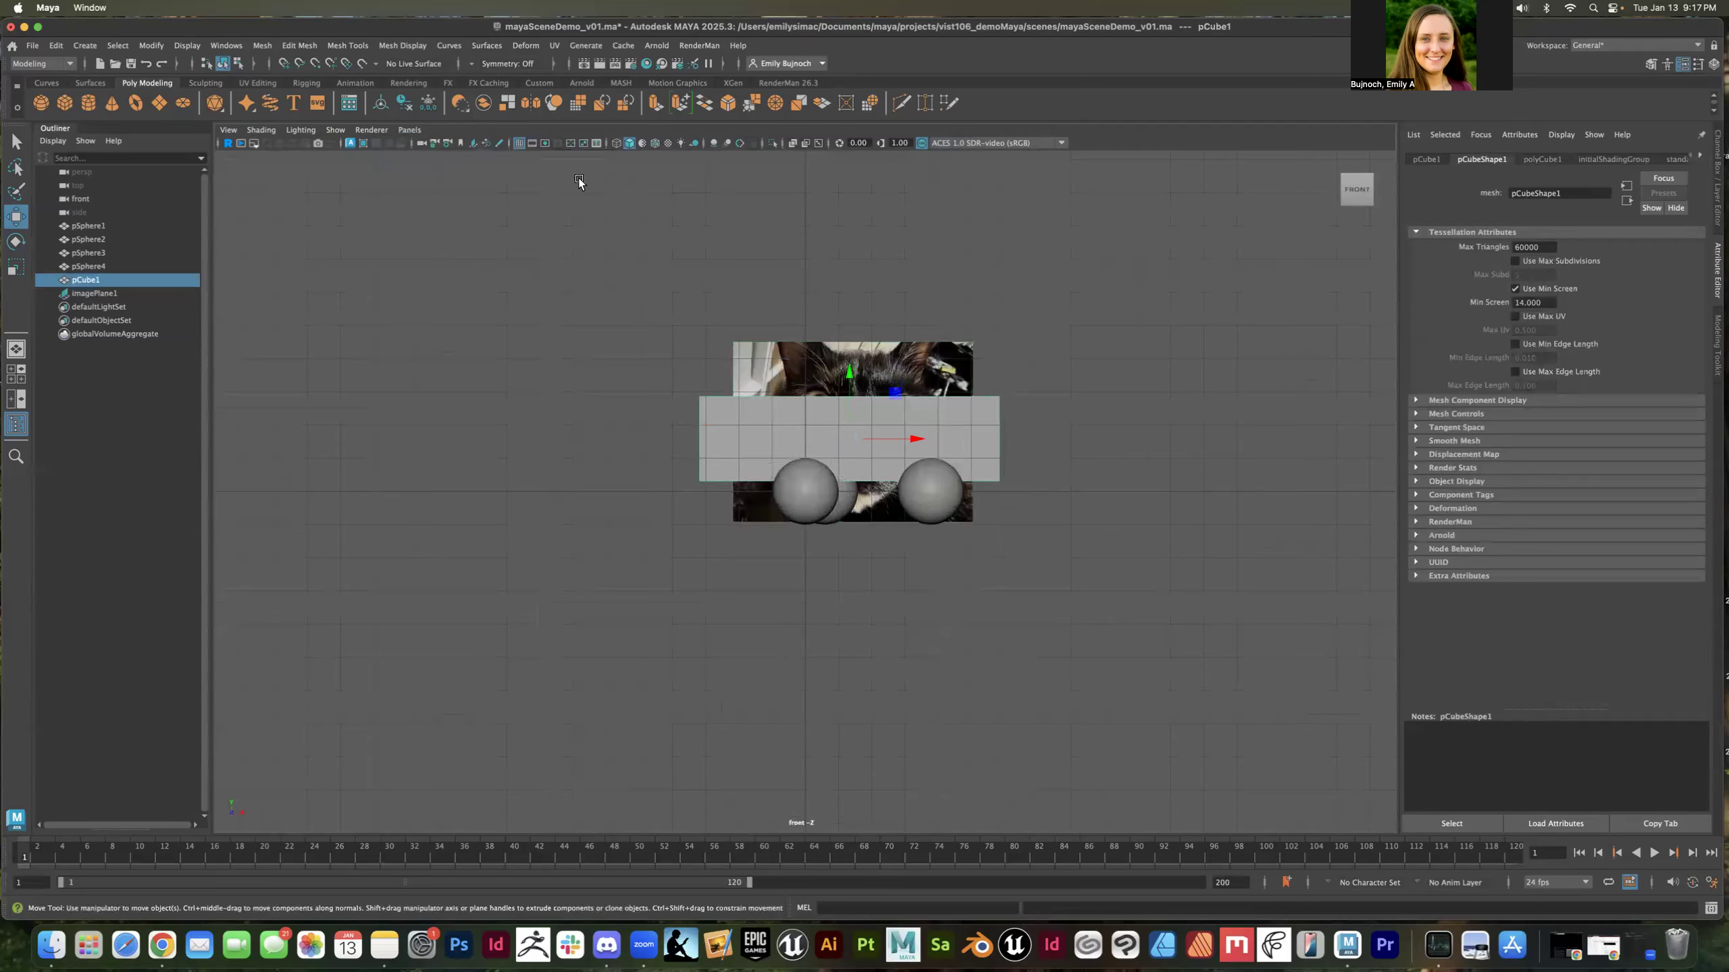
{"action": "left_click", "coordinate": [618, 144]}
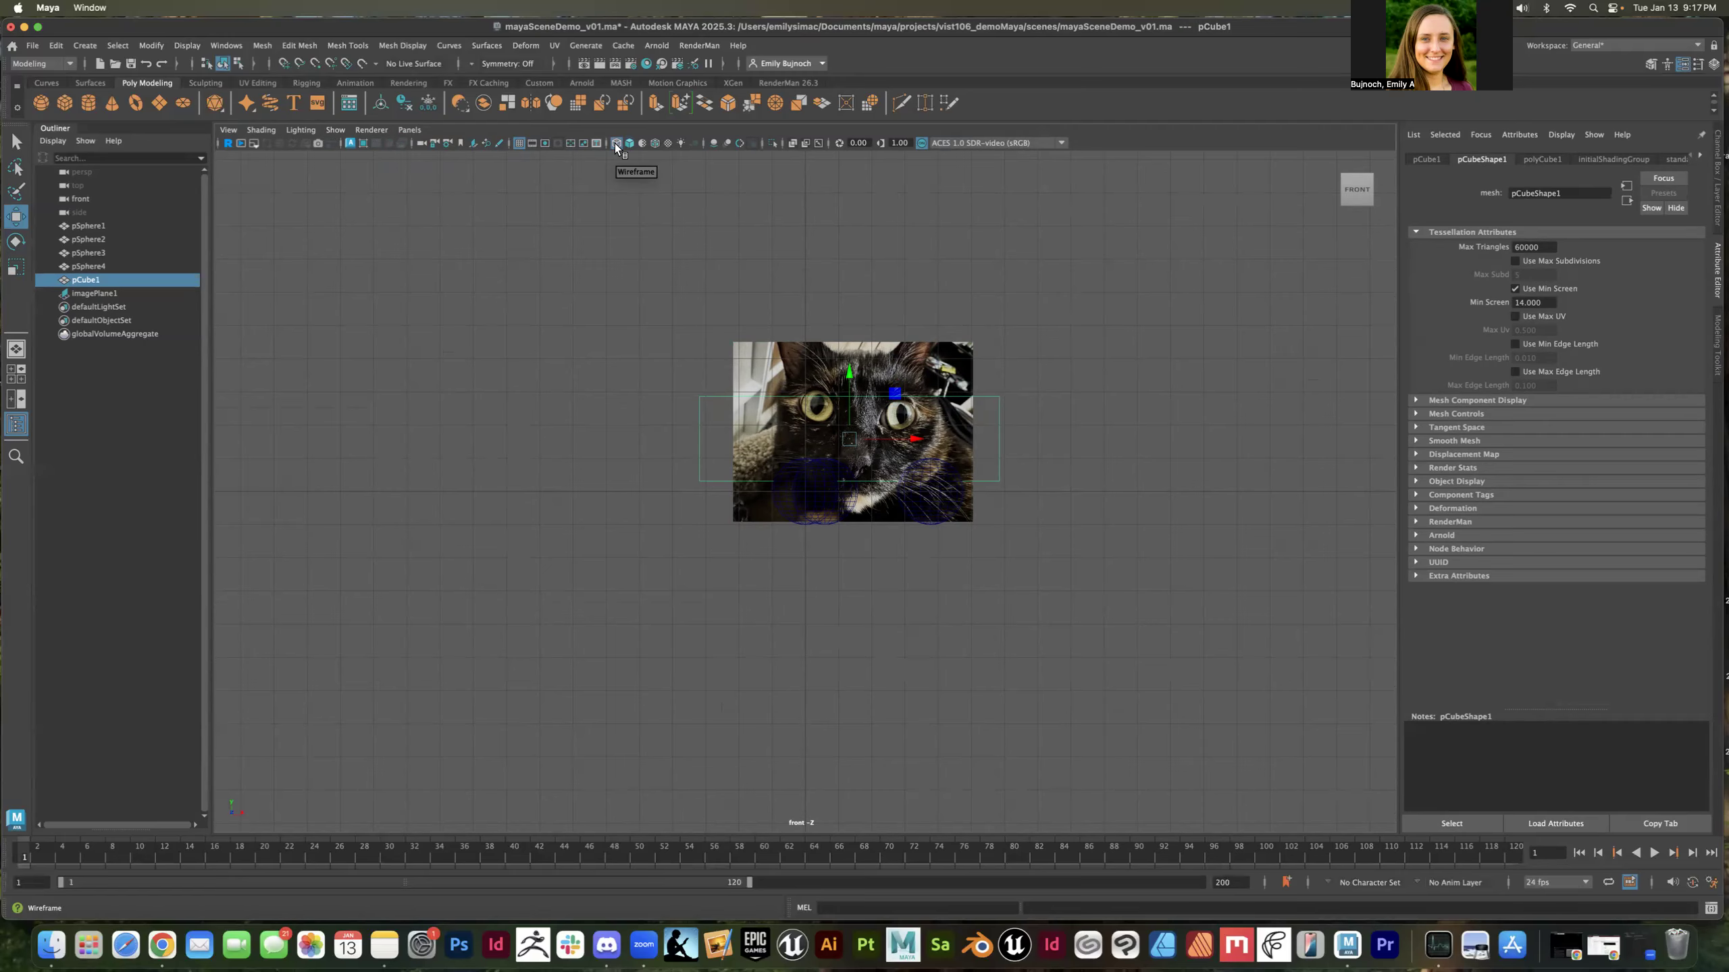
Scale the box in width and height to match the cat image's outline and nudge it up into alignment
{"action": "key", "text": "r"}
{"action": "left_click_drag", "start_coordinate": [902, 439], "coordinate": [890, 437]}
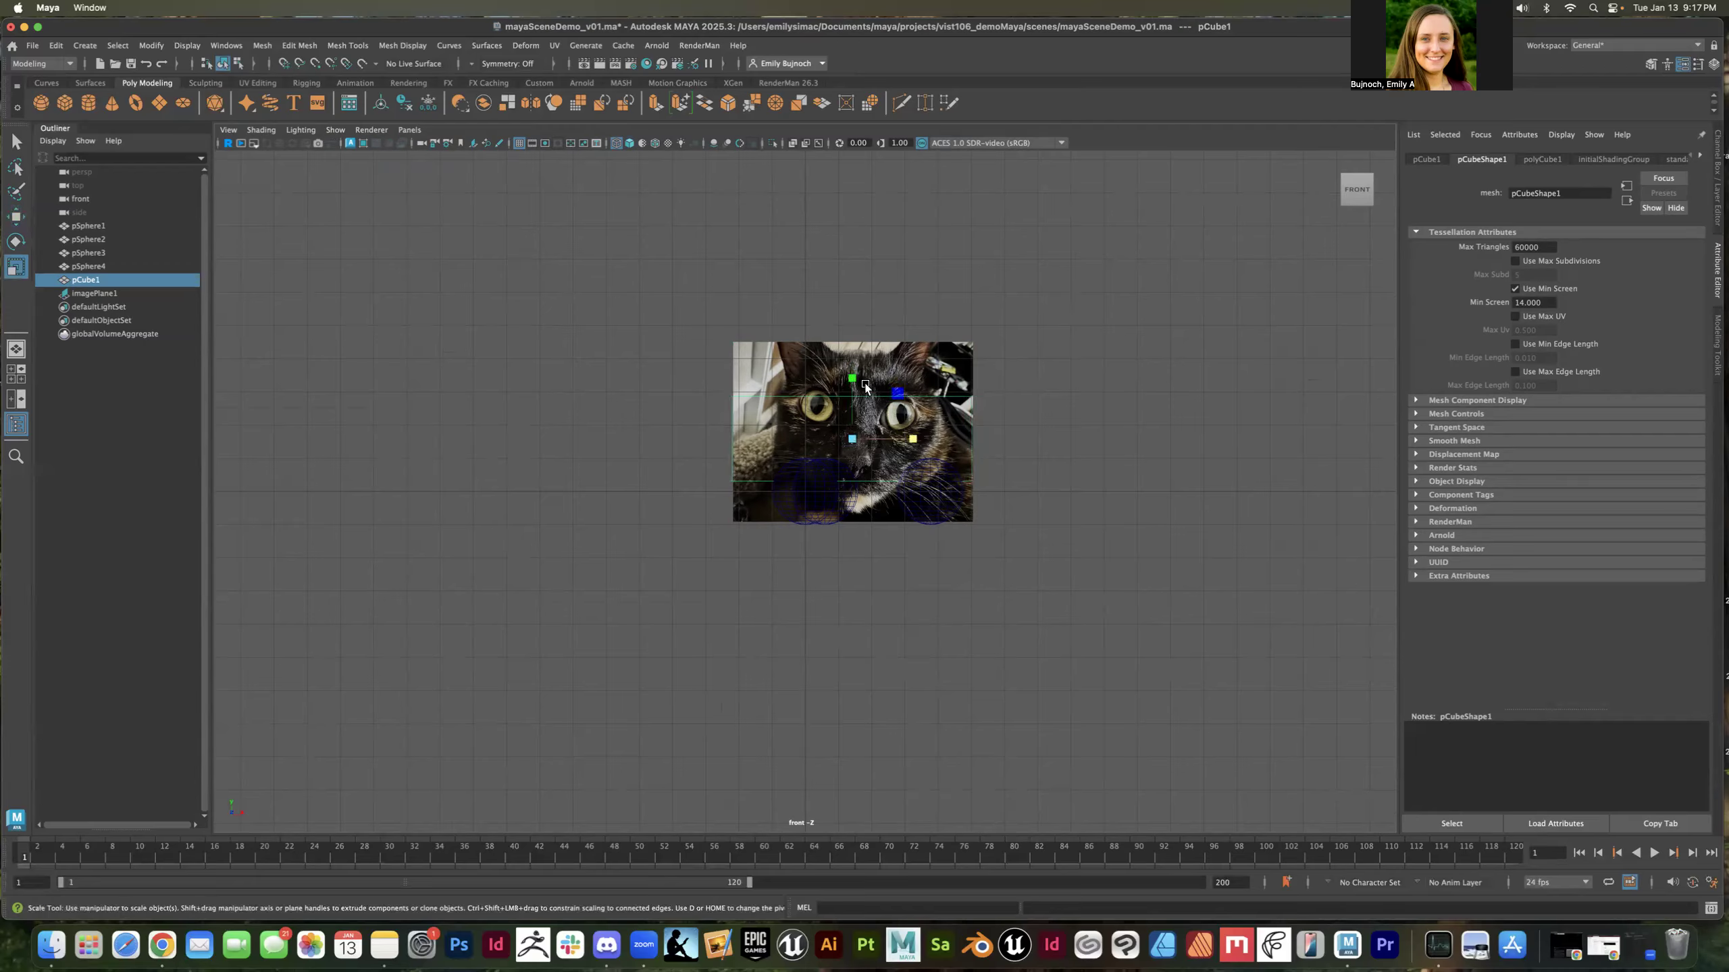
{"action": "left_click", "coordinate": [860, 362]}
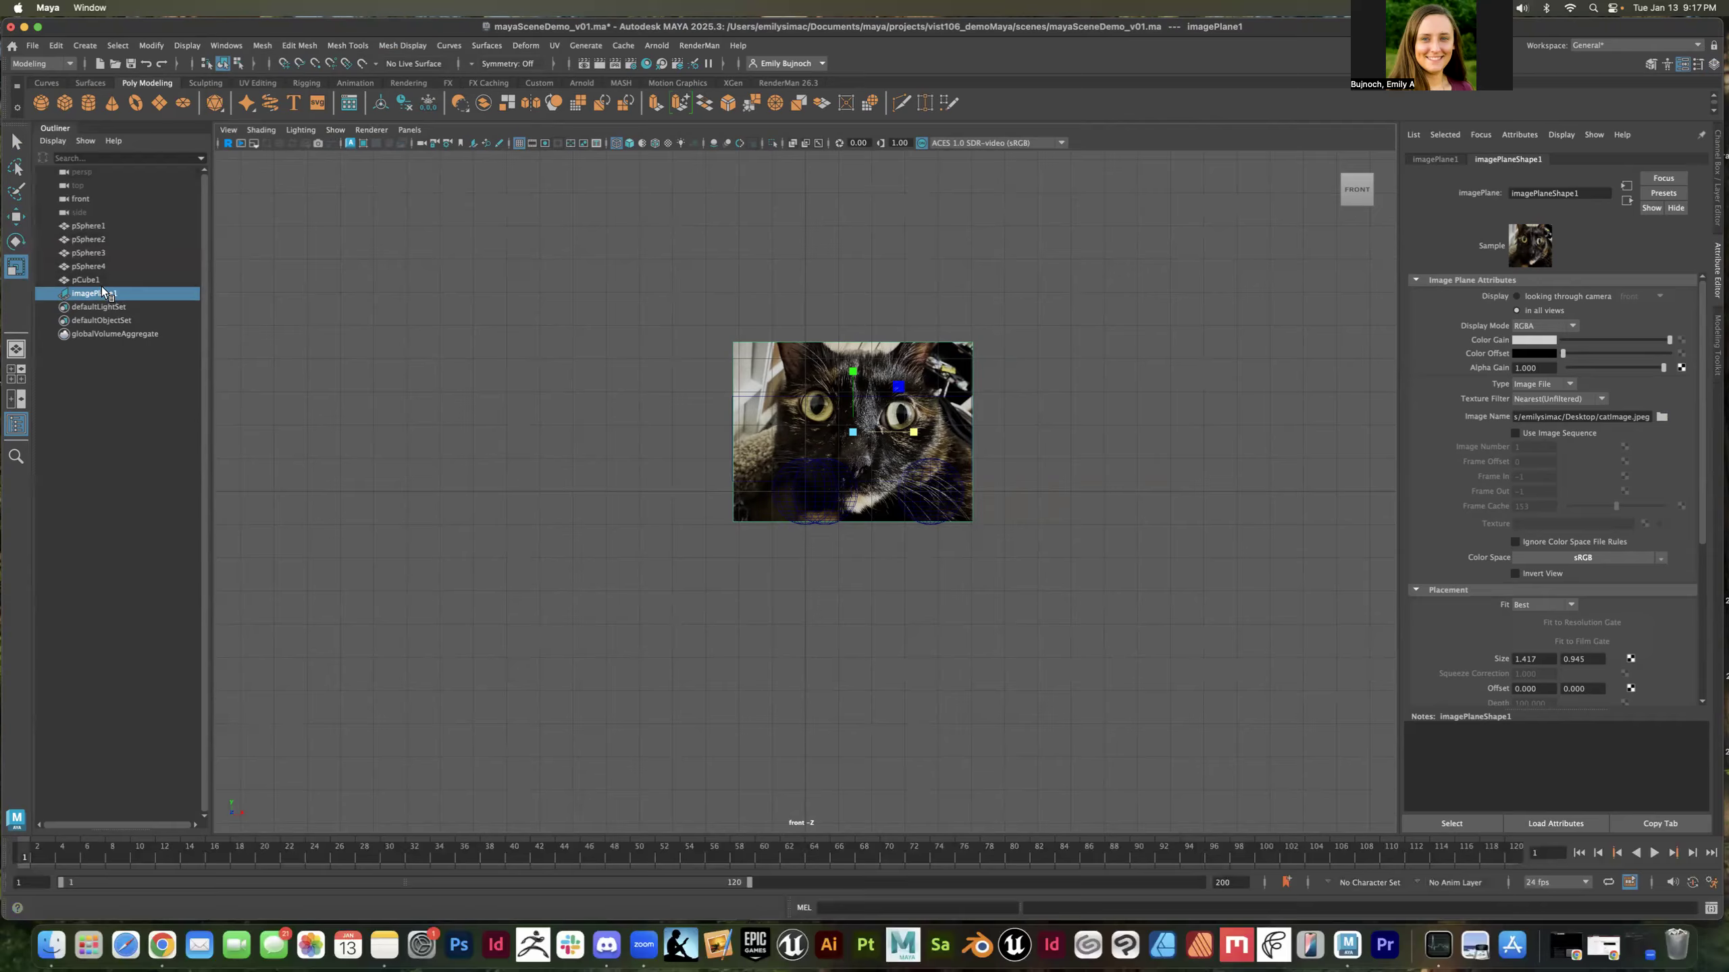
{"action": "left_click", "coordinate": [94, 280]}
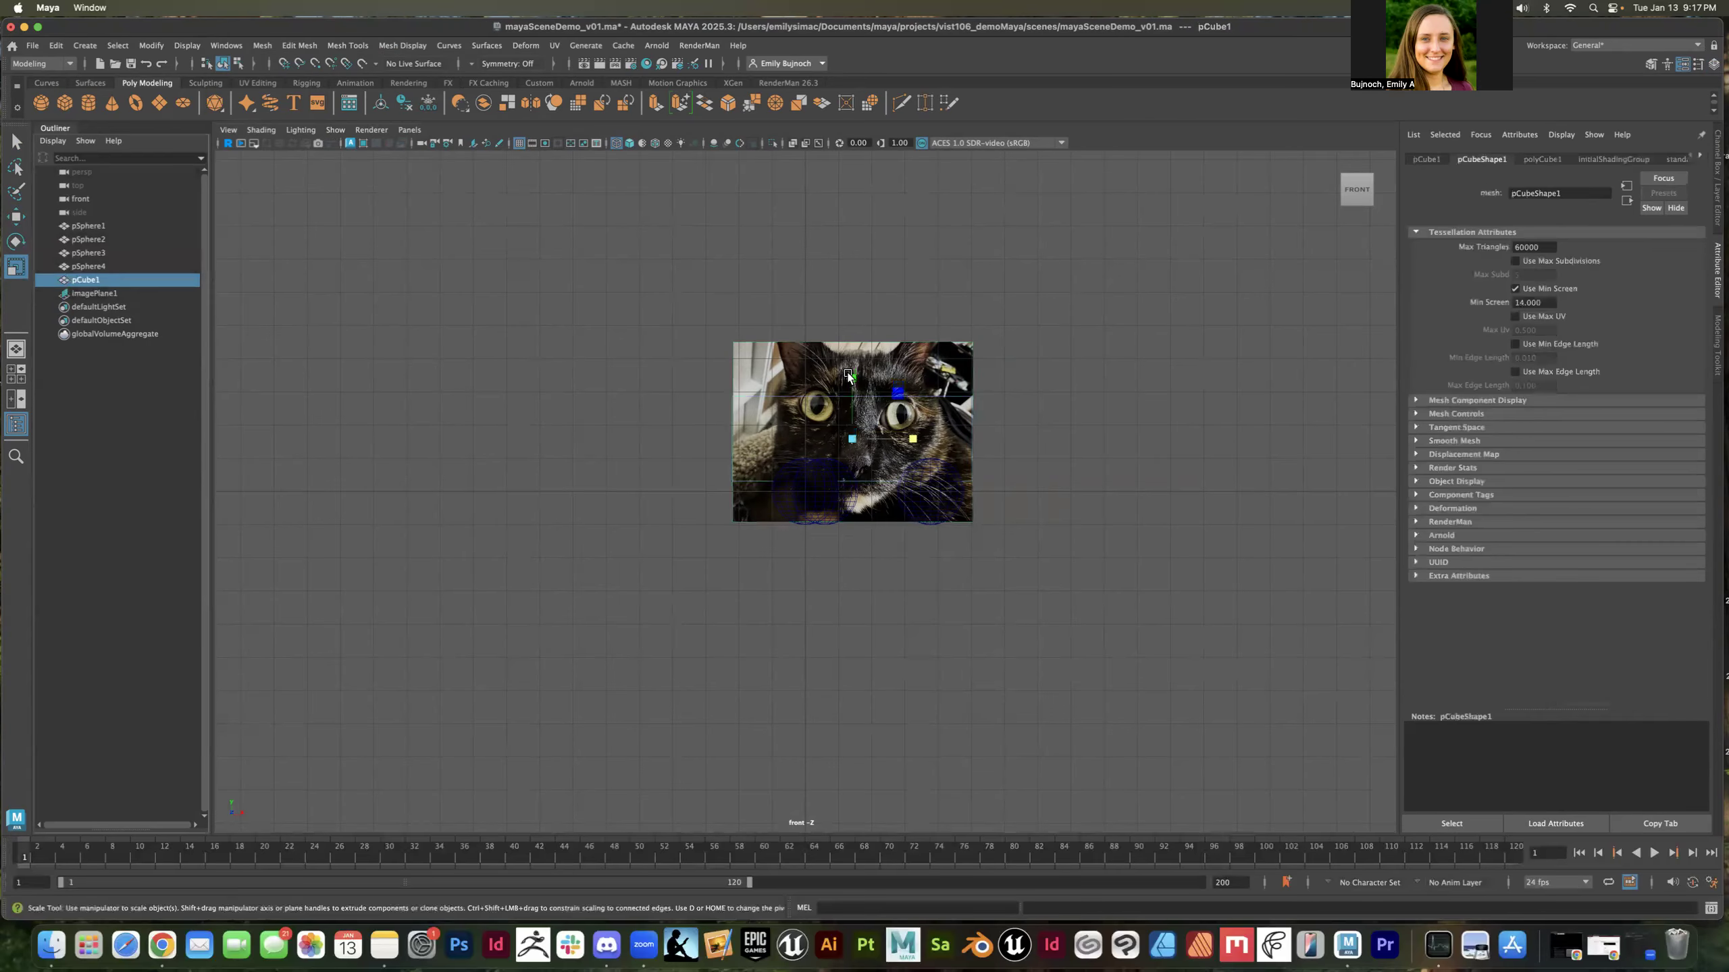
{"action": "left_click_drag", "start_coordinate": [848, 377], "coordinate": [850, 298]}
{"action": "key", "text": "w"}
{"action": "left_click_drag", "start_coordinate": [855, 367], "coordinate": [855, 362]}
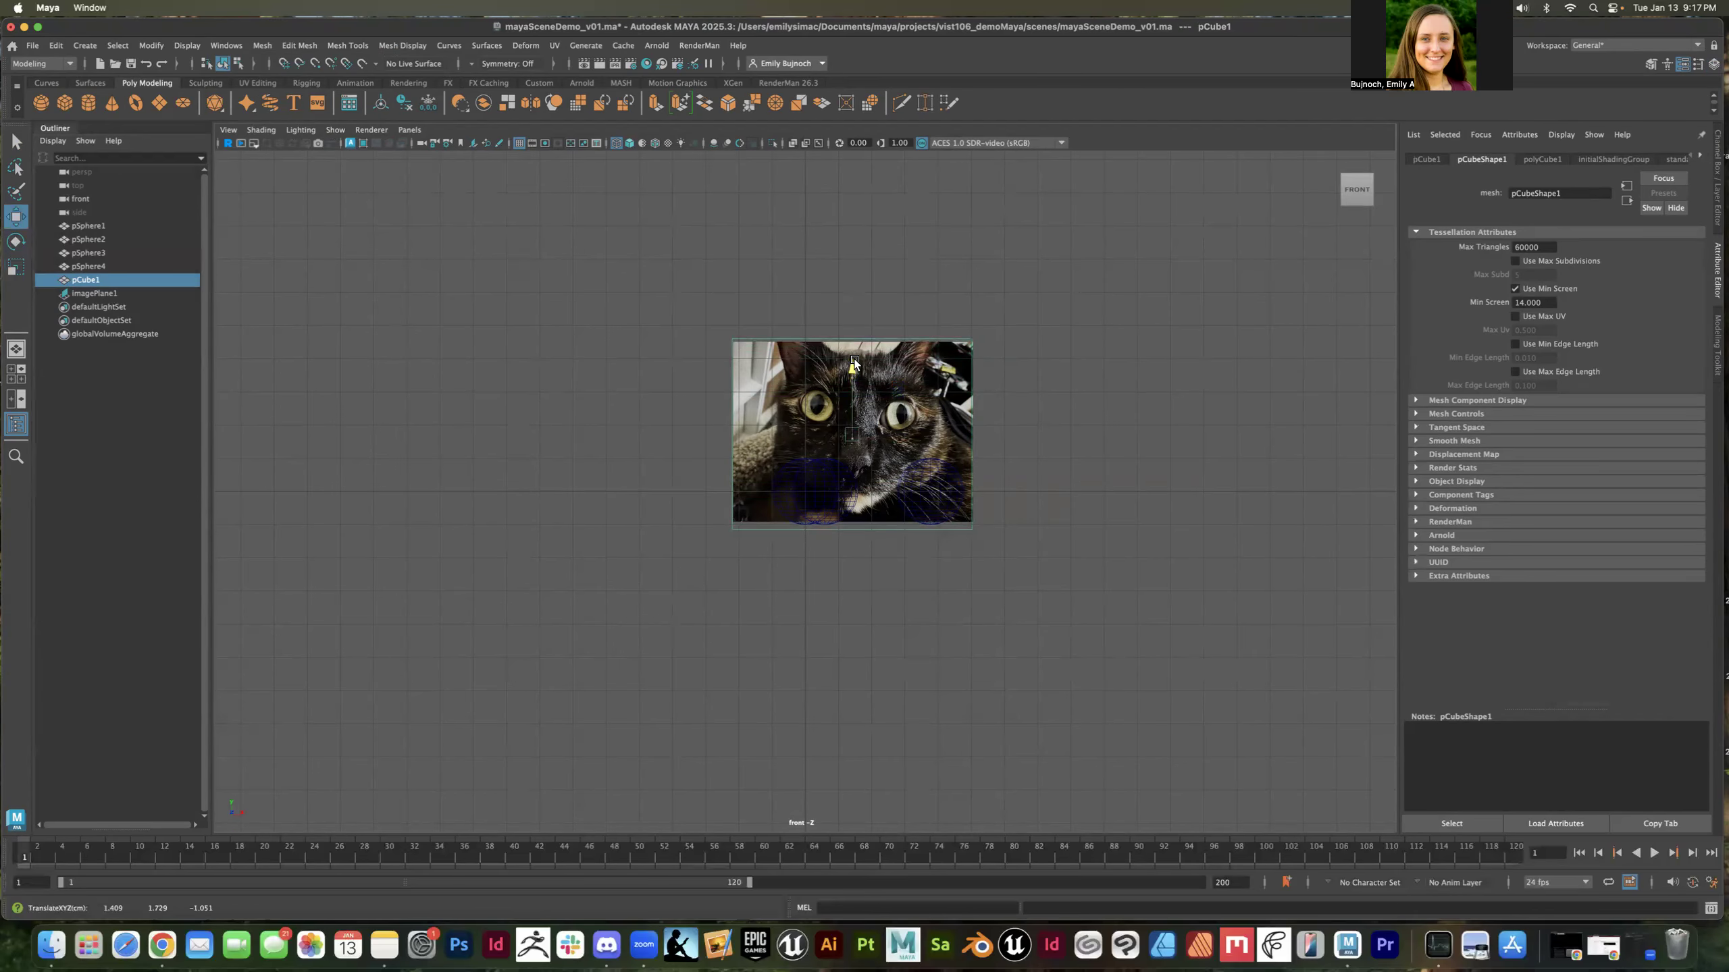
Return to the perspective camera, restore shaded display and orbit around the resized box beside the image plane
{"action": "left_click", "coordinate": [413, 129]}
{"action": "mouse_move", "coordinate": [447, 145]}
{"action": "left_click", "coordinate": [567, 146]}
{"action": "left_click_drag", "start_coordinate": [502, 270], "coordinate": [548, 268], "text": "alt"}
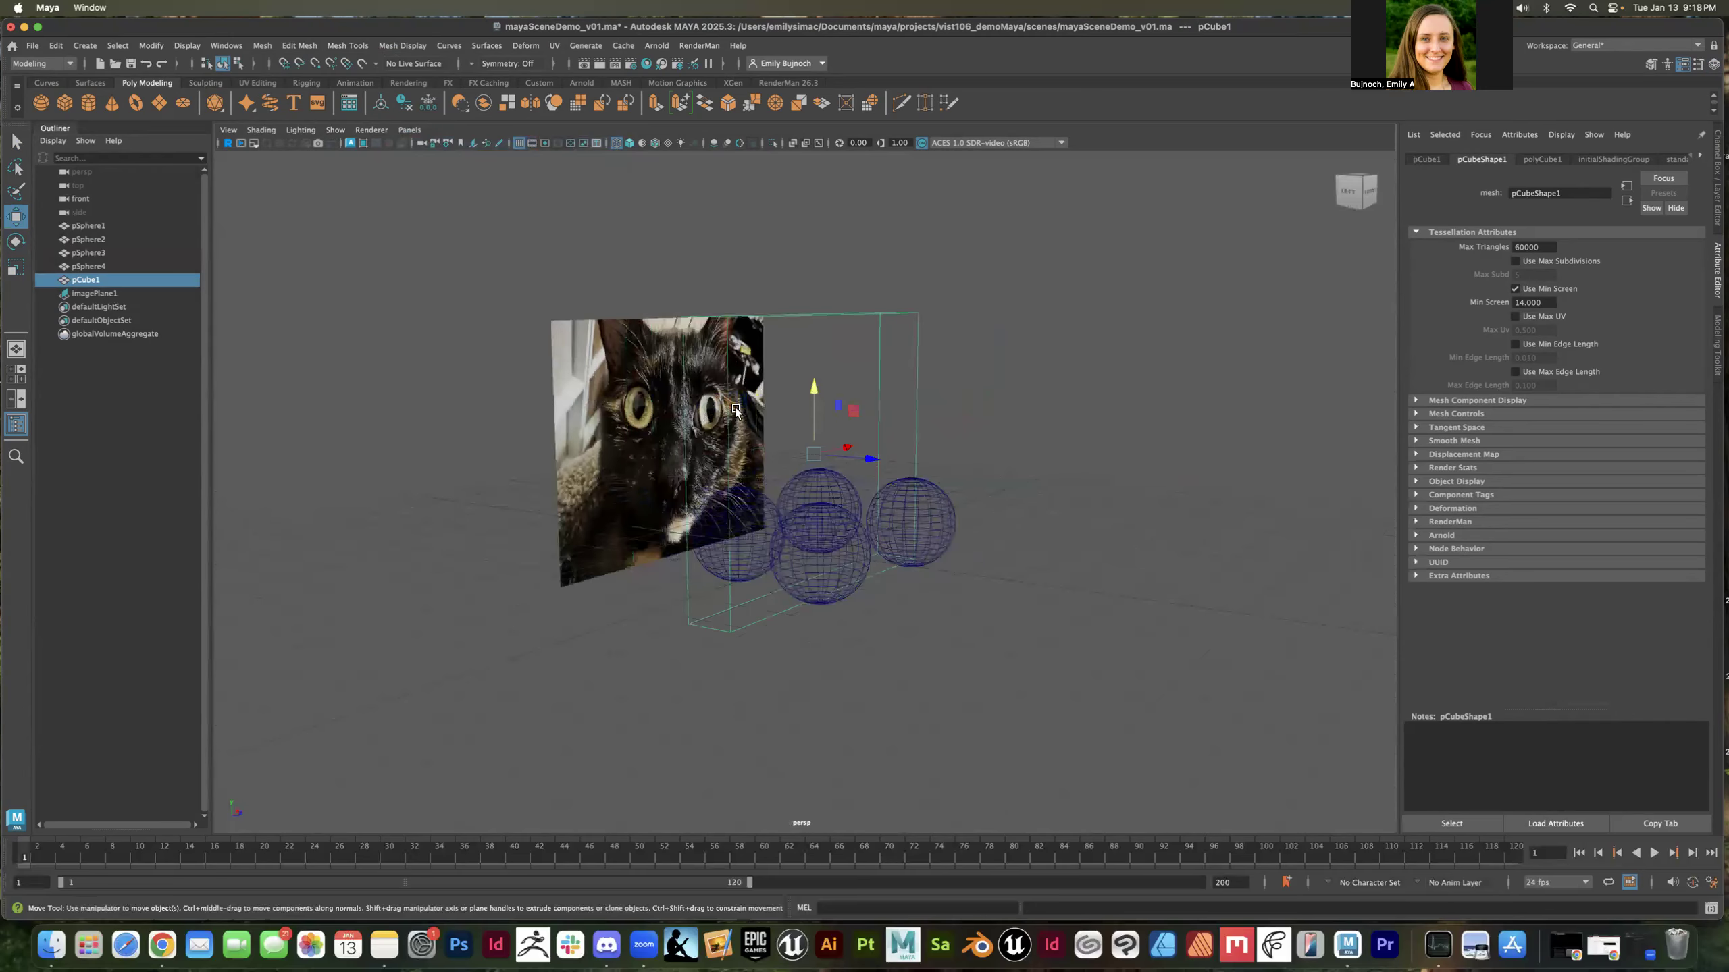
{"action": "left_click", "coordinate": [628, 144]}
{"action": "left_click", "coordinate": [726, 250]}
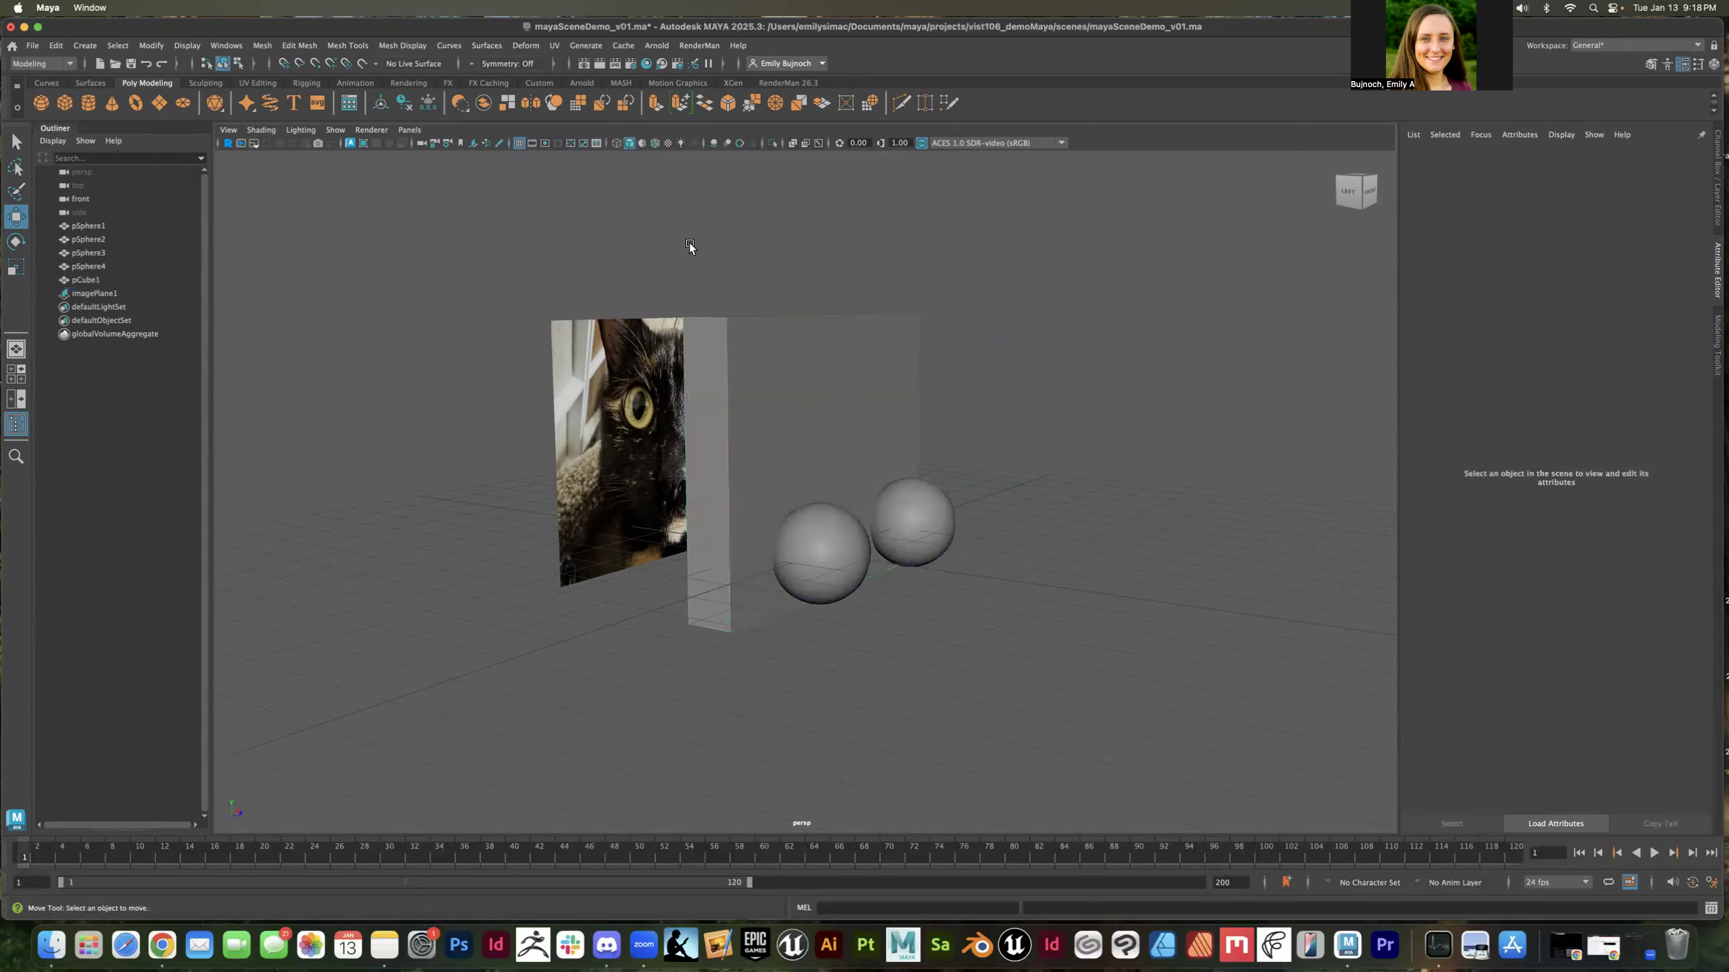
{"action": "left_click_drag", "start_coordinate": [797, 232], "coordinate": [690, 231], "text": "alt"}
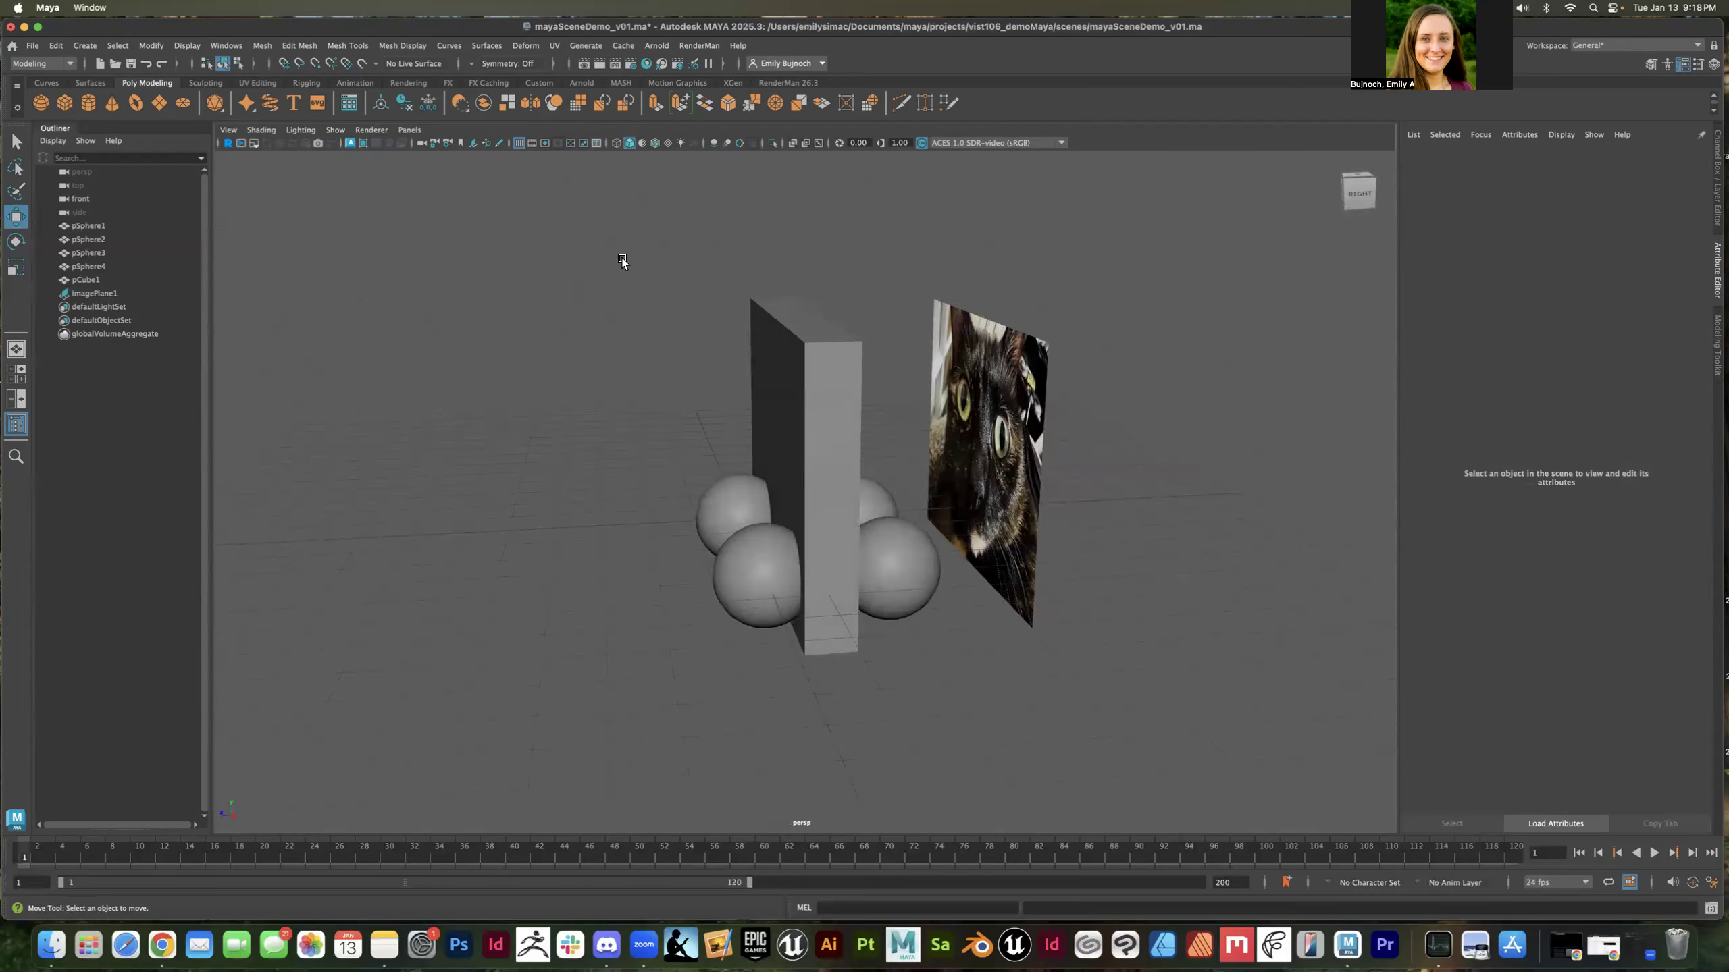
Save the scene under its current file name
{"action": "left_click", "coordinate": [31, 46]}
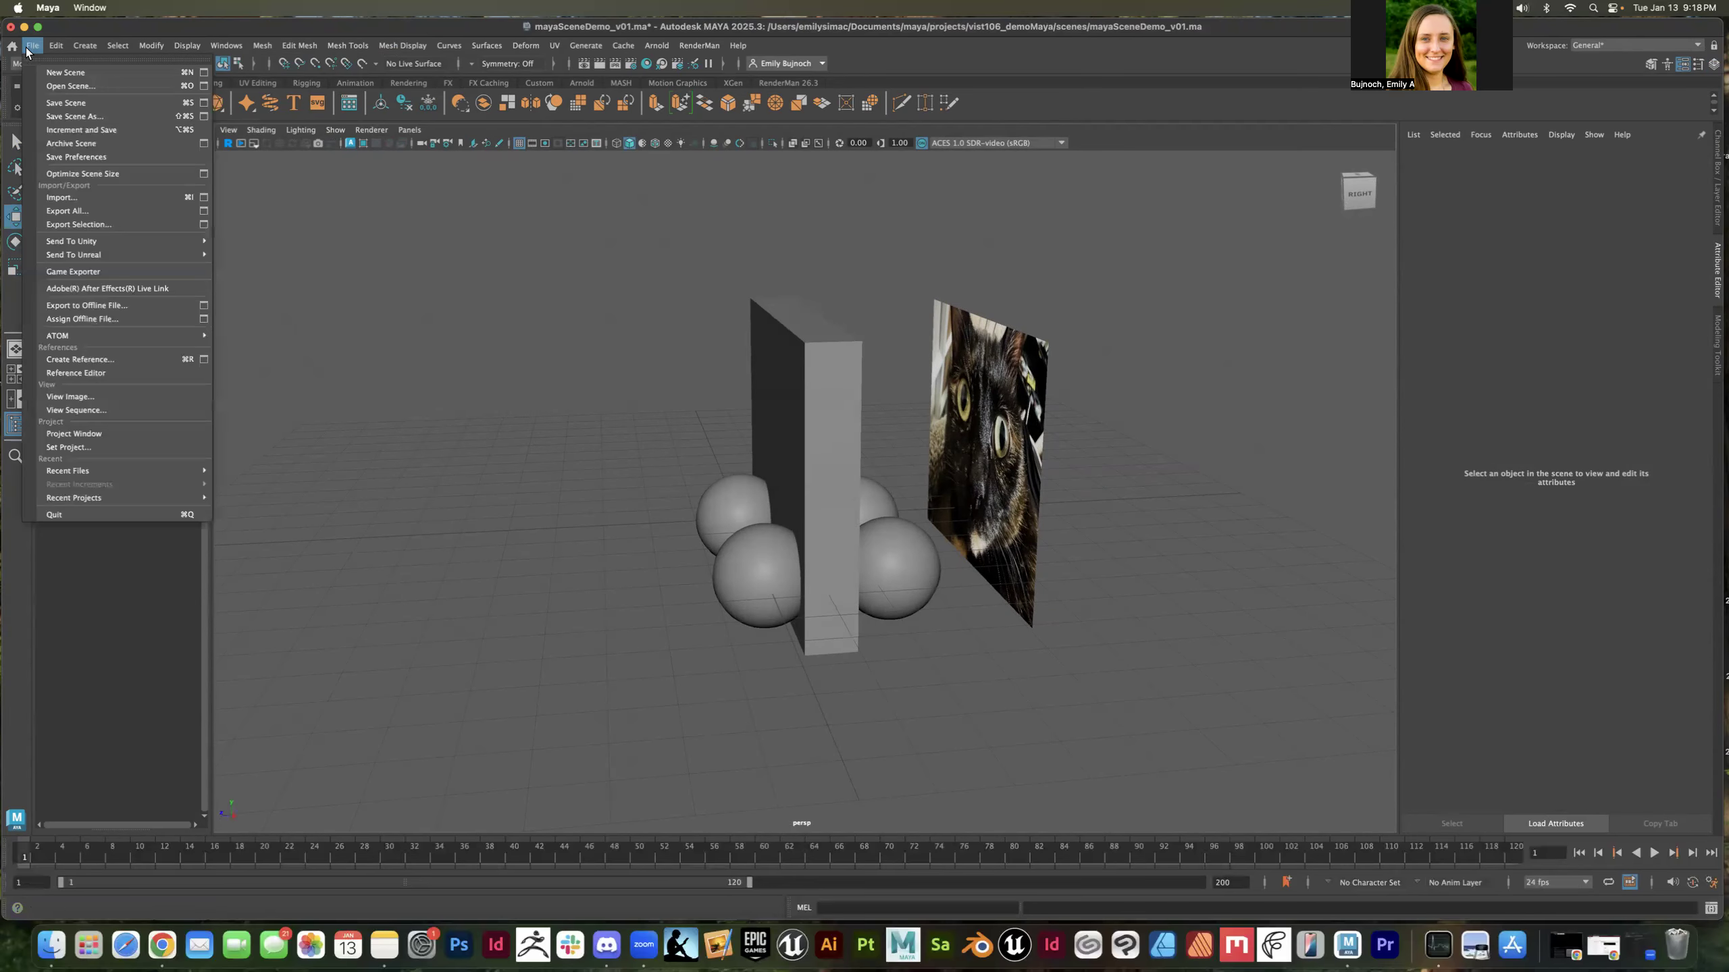
{"action": "left_click", "coordinate": [77, 102]}
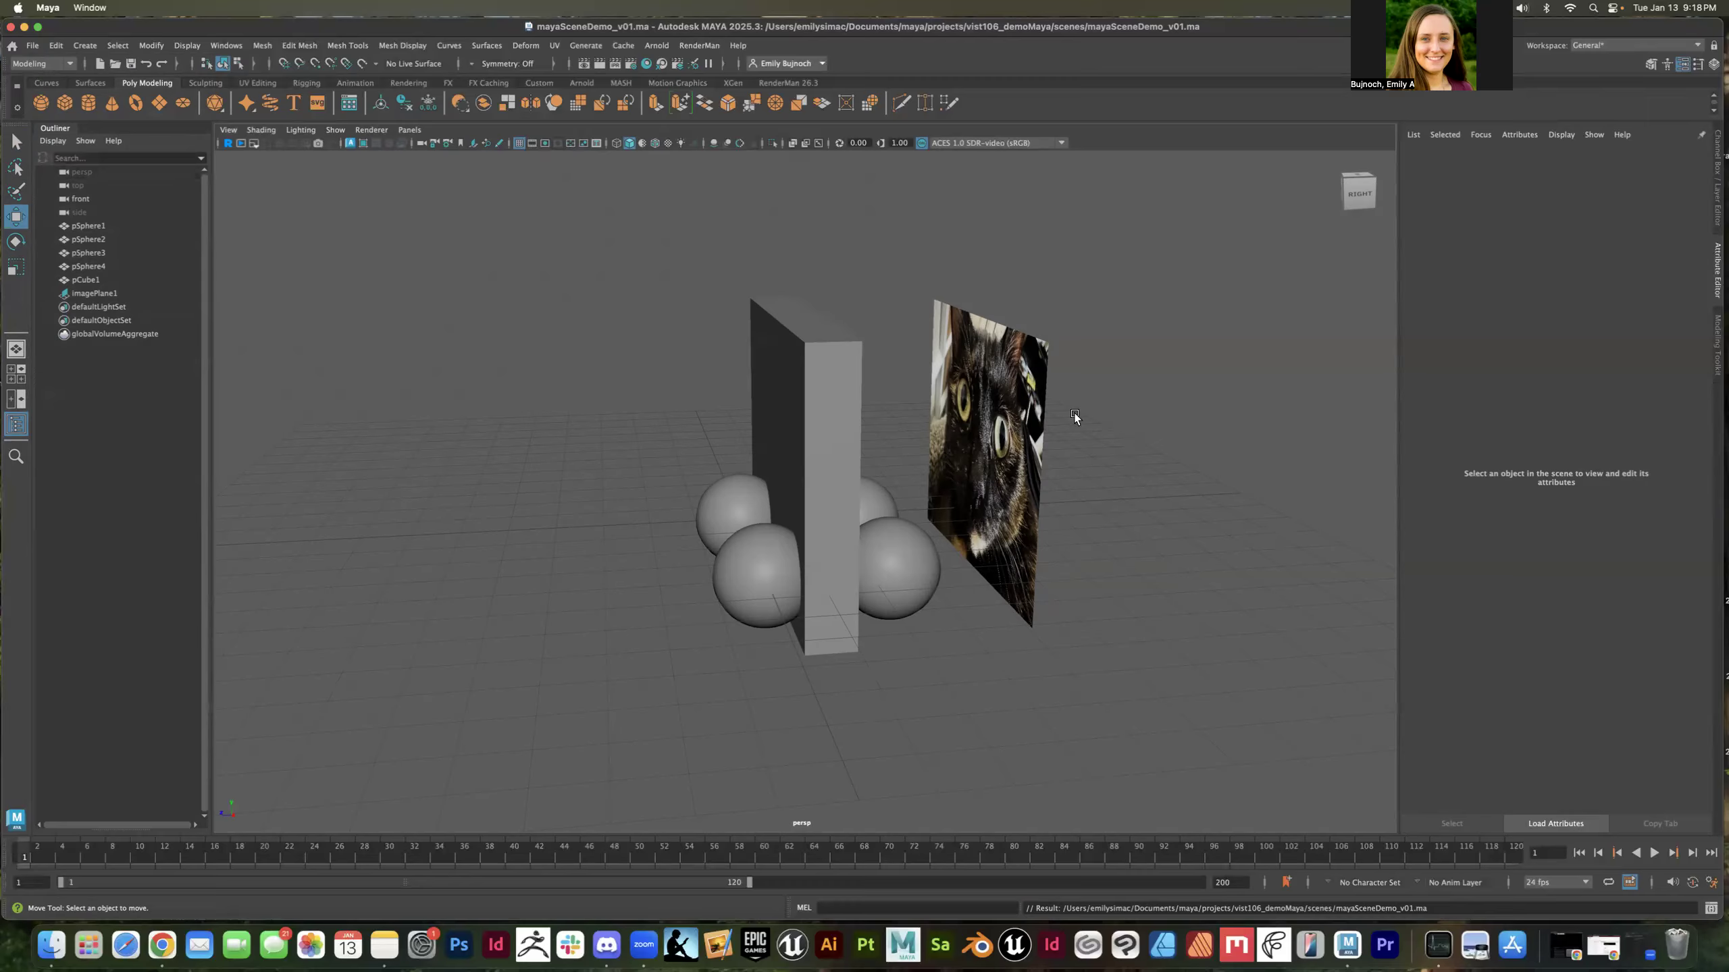
Delete the box, leaving the four spheres and the cat image plane in the scene
{"action": "left_click_drag", "start_coordinate": [599, 417], "coordinate": [664, 409], "text": "alt"}
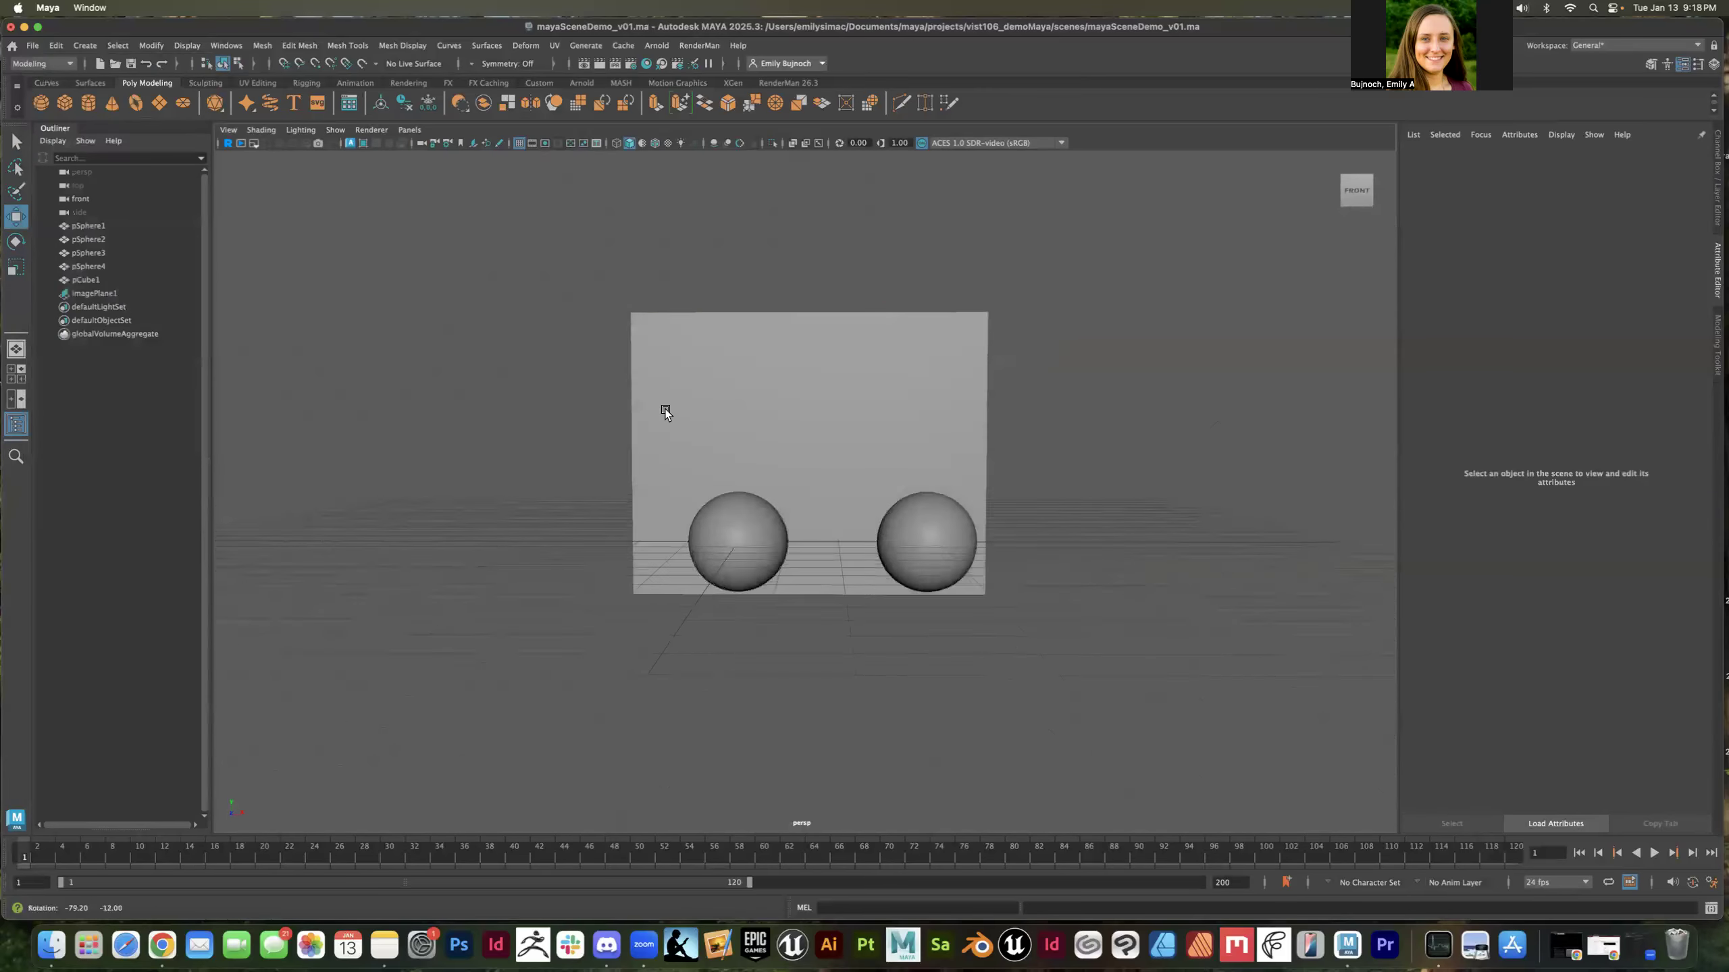
{"action": "left_click", "coordinate": [810, 417]}
{"action": "mouse_move", "coordinate": [923, 414]}
{"action": "left_mouse_down", "text": "alt"}
{"action": "mouse_move", "coordinate": [1041, 425]}
{"action": "mouse_move", "coordinate": [943, 435]}
{"action": "left_mouse_up", "text": "alt"}
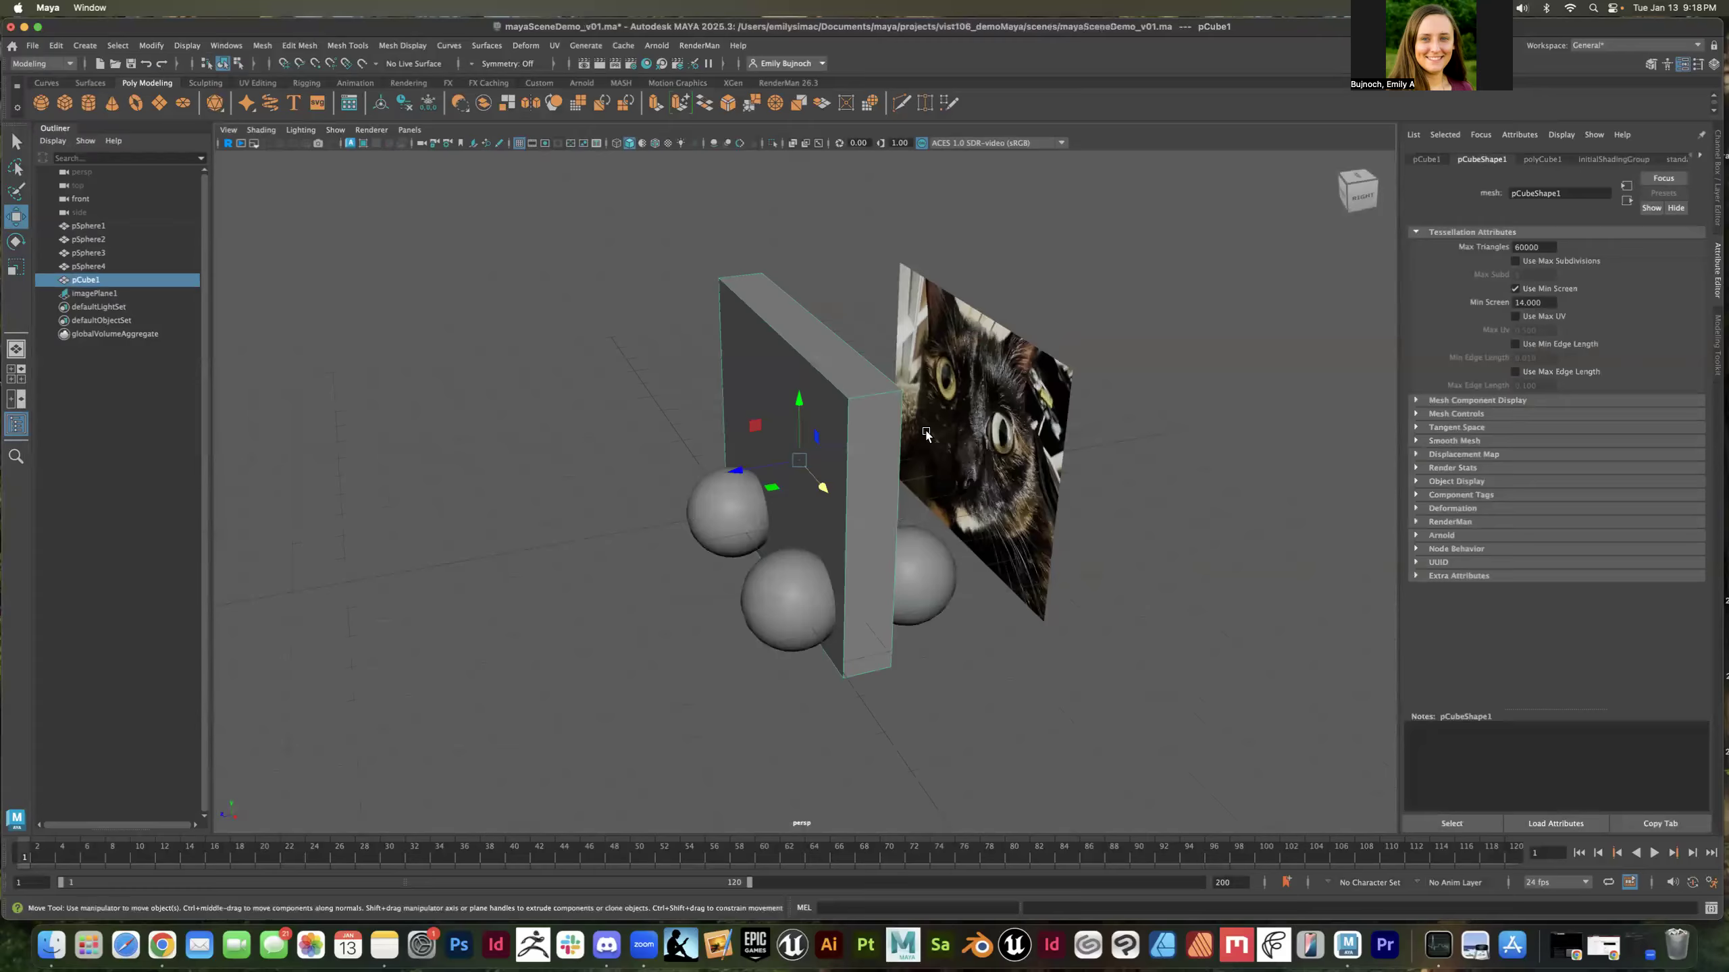
{"action": "key", "text": "Delete"}
{"action": "left_click_drag", "start_coordinate": [718, 382], "coordinate": [768, 373], "text": "alt"}
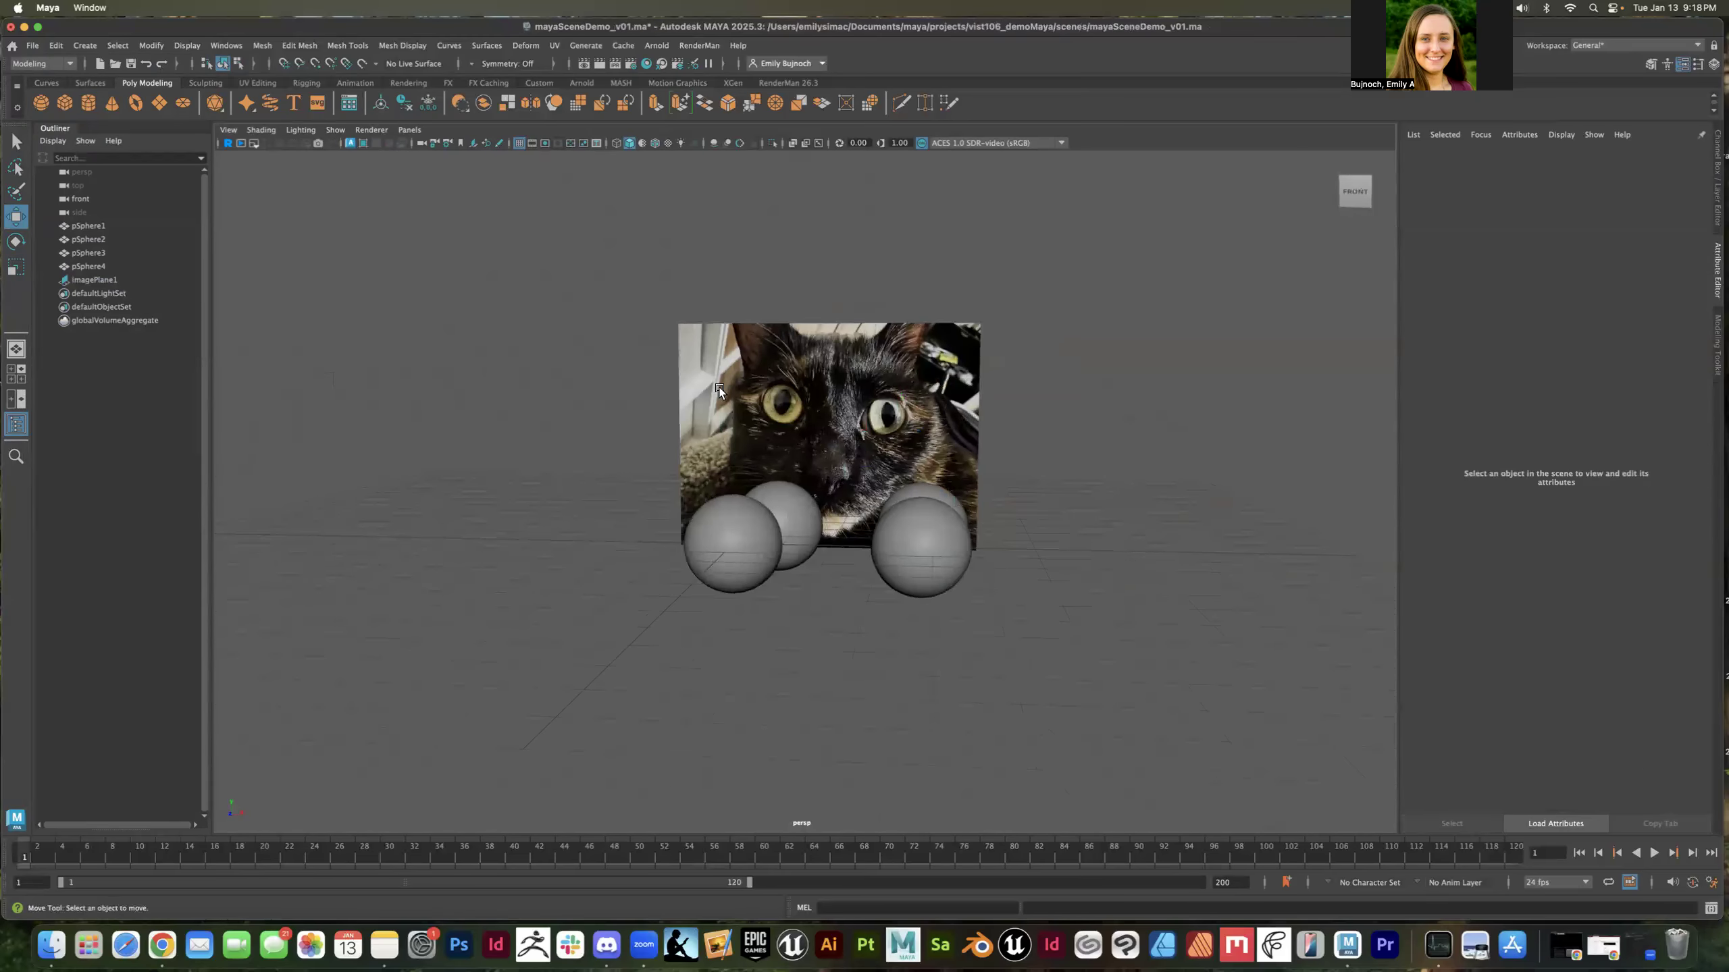
Save the scene as a new version named mayaSceneDemo_v02.ma in the project's scenes folder
{"action": "left_click", "coordinate": [34, 46]}
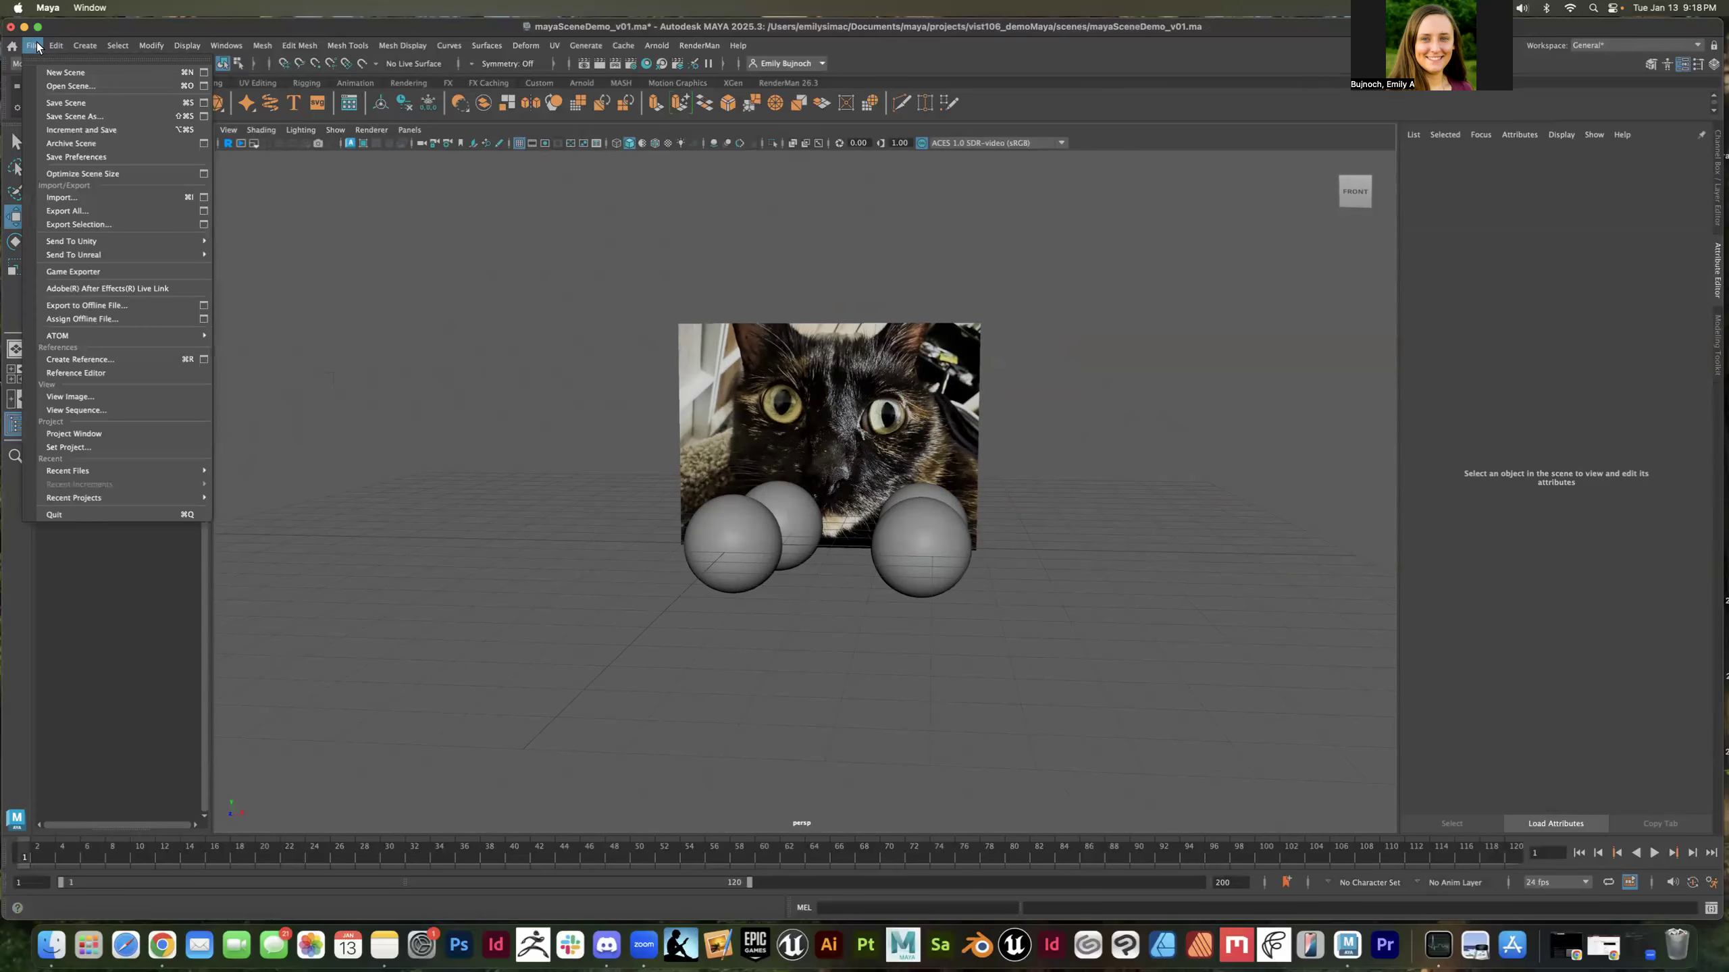
{"action": "left_click", "coordinate": [86, 114]}
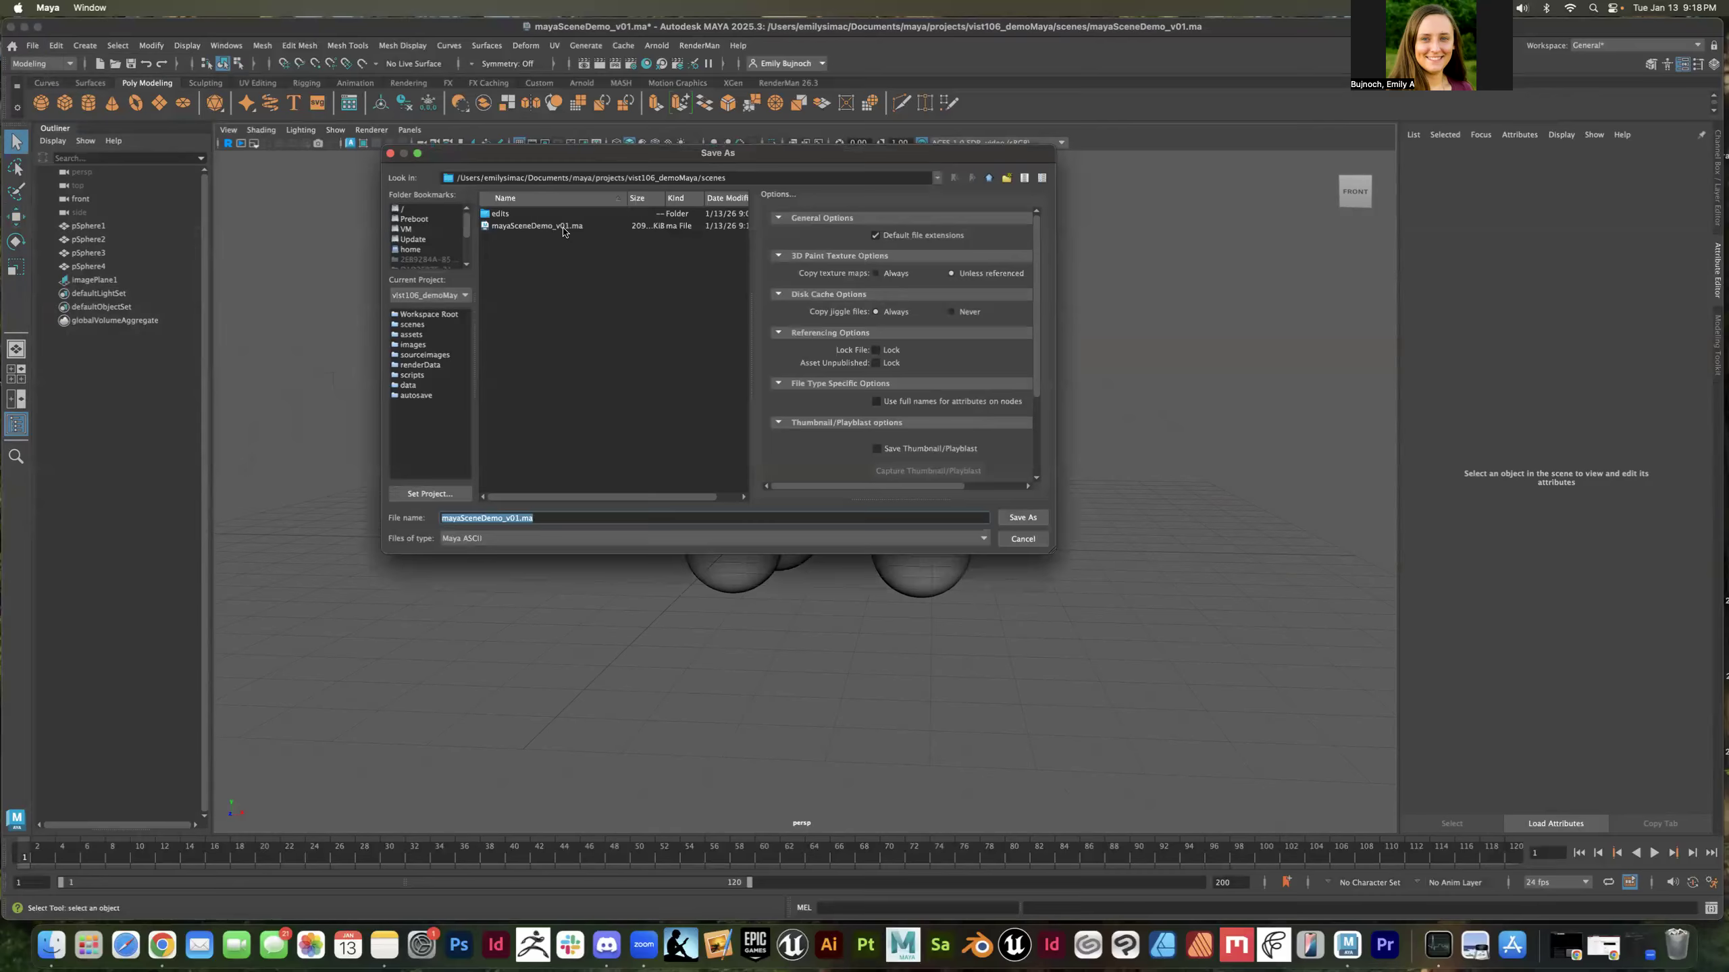
{"action": "left_click", "coordinate": [520, 518]}
{"action": "left_click", "coordinate": [1025, 517]}
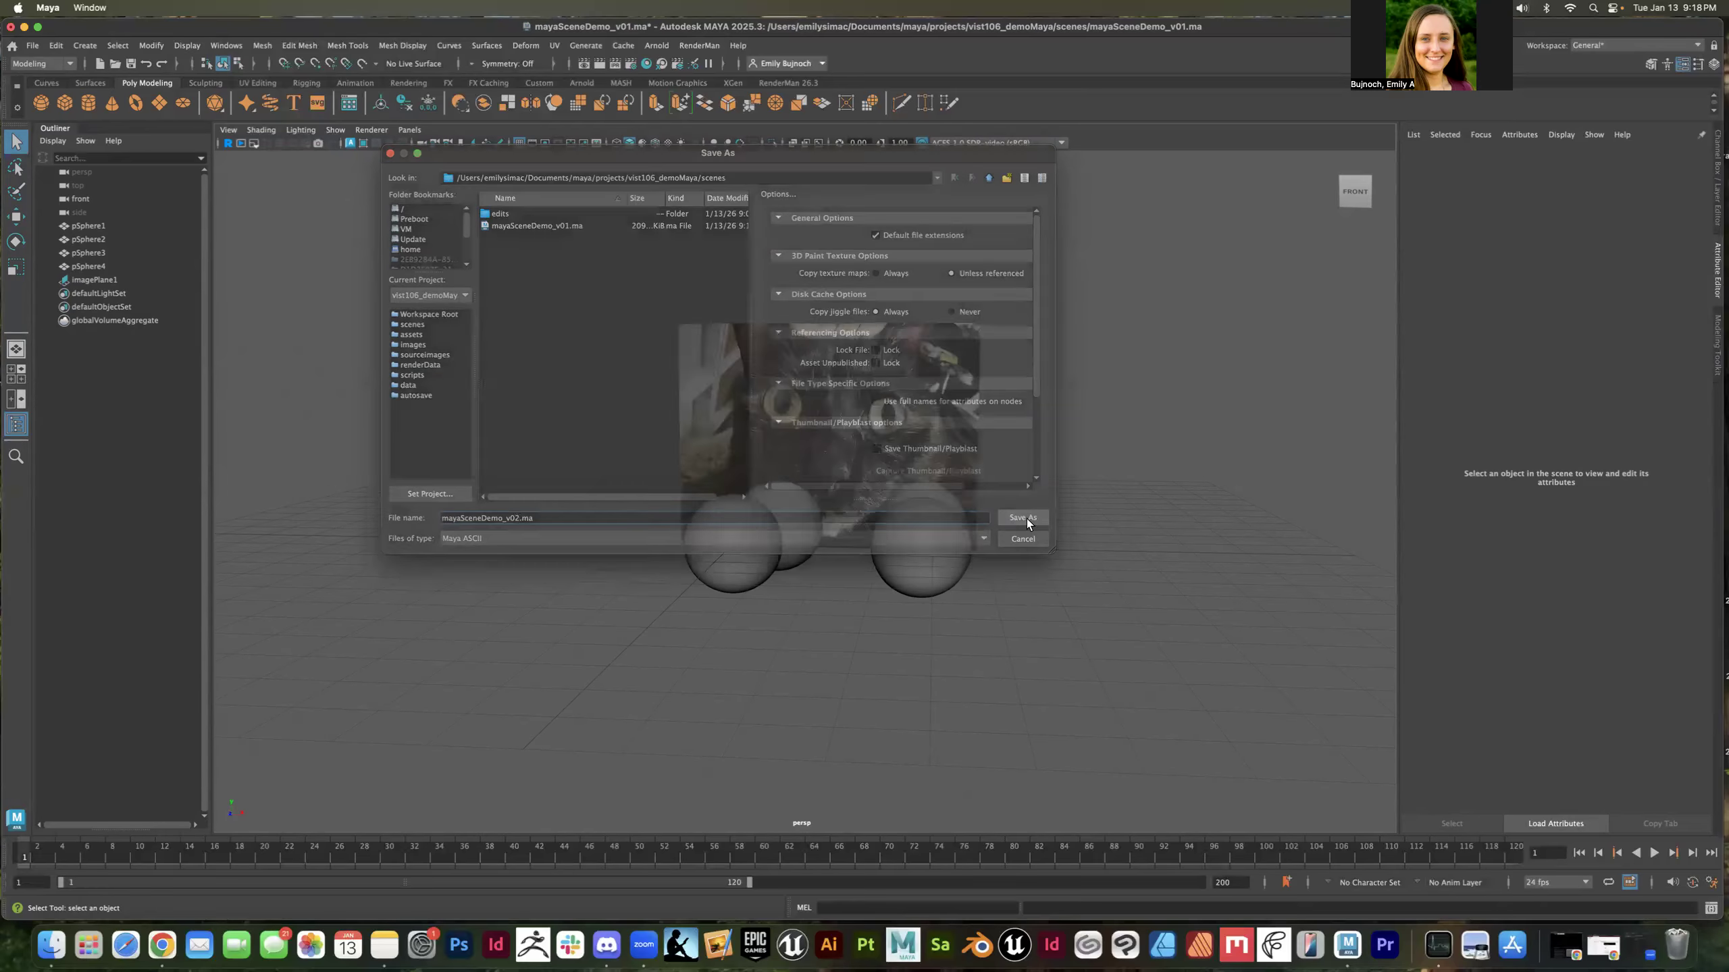
{"action": "key", "text": "w"}
Check the saved scene versions in the project's scenes folder without opening one
{"action": "left_click", "coordinate": [32, 46]}
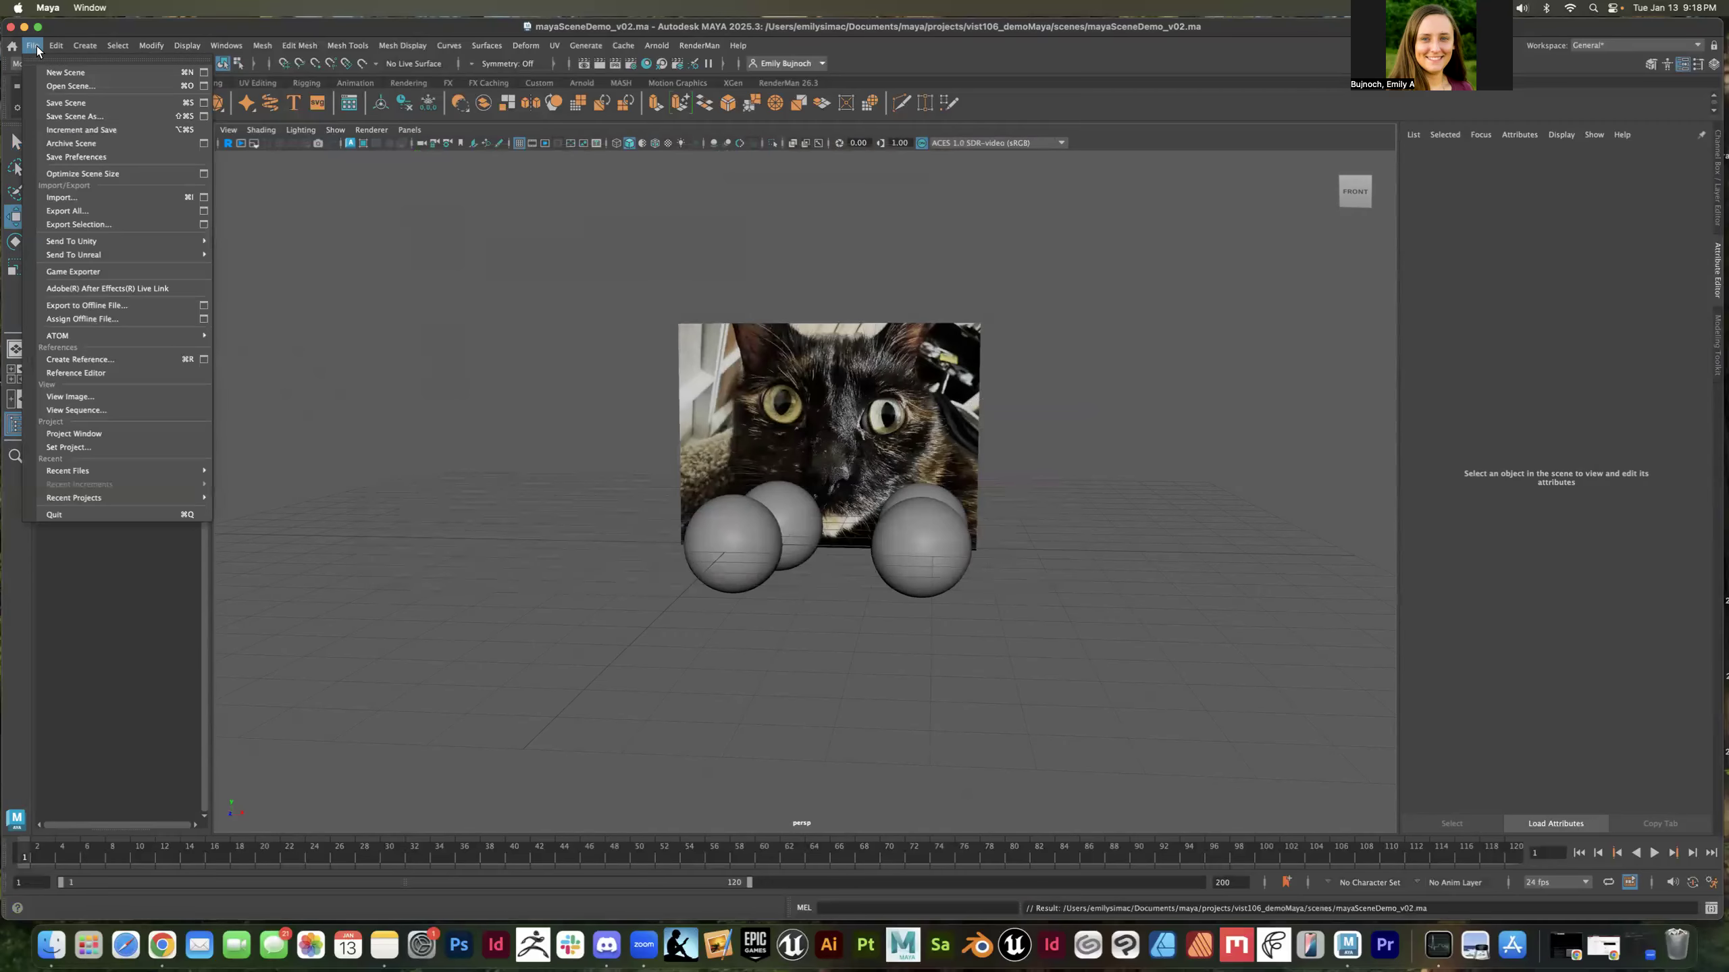
{"action": "left_click", "coordinate": [69, 85]}
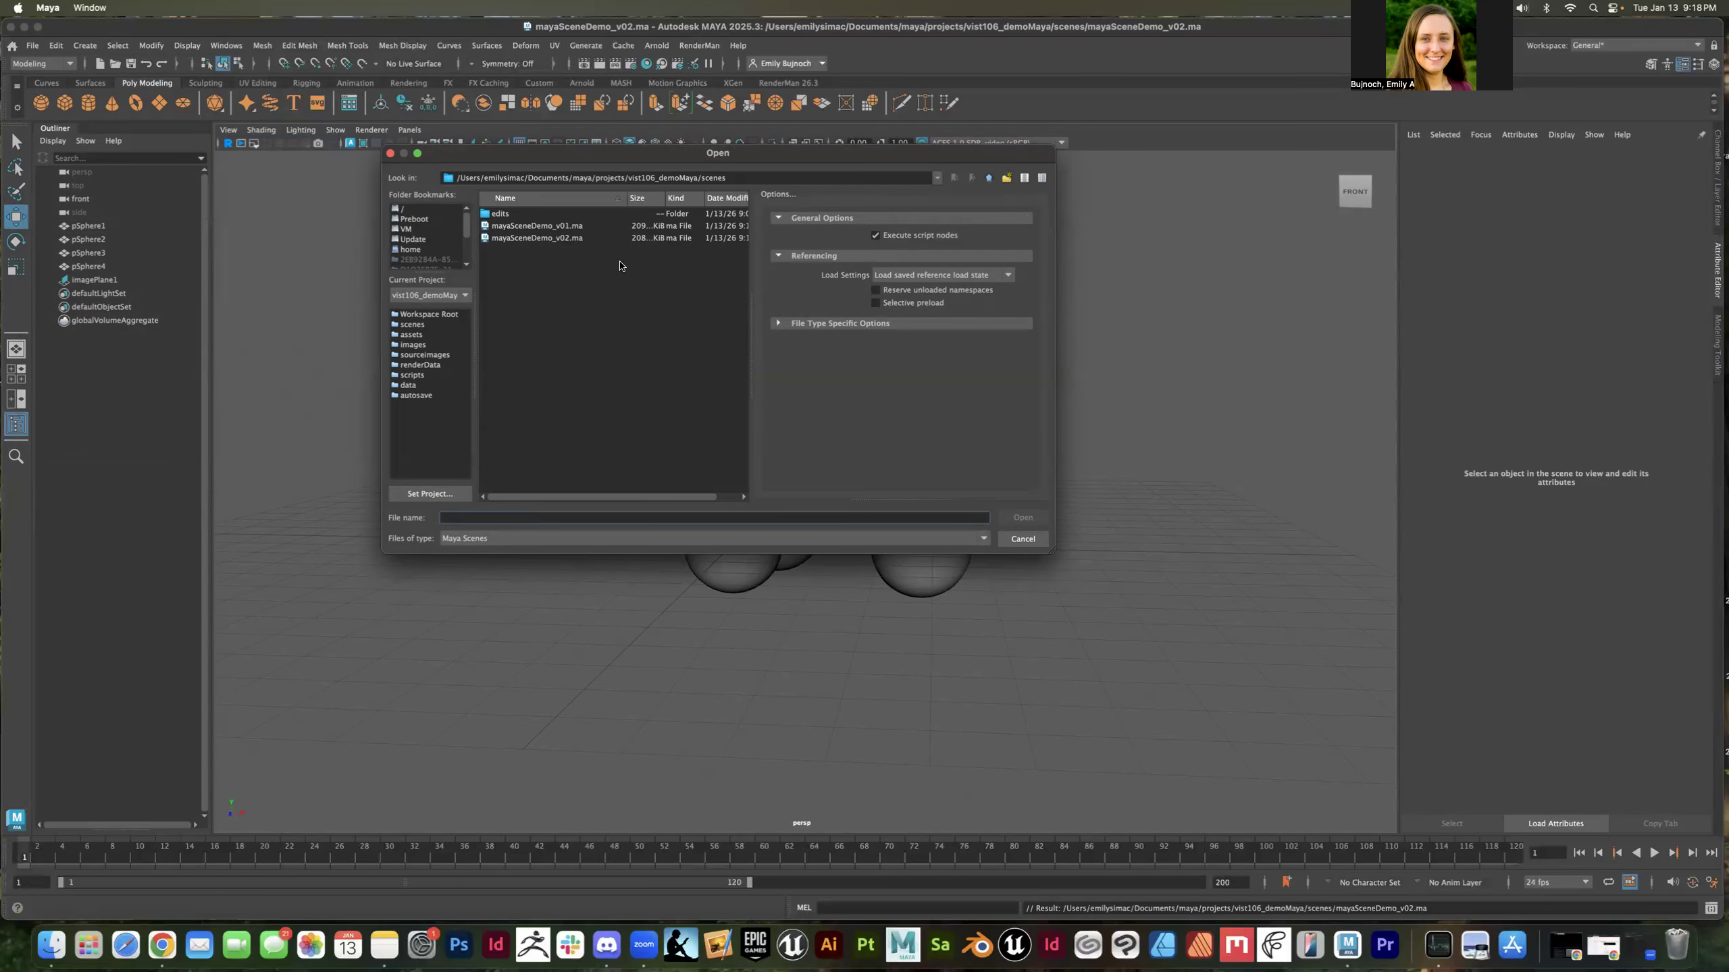
{"action": "left_click", "coordinate": [1029, 539]}
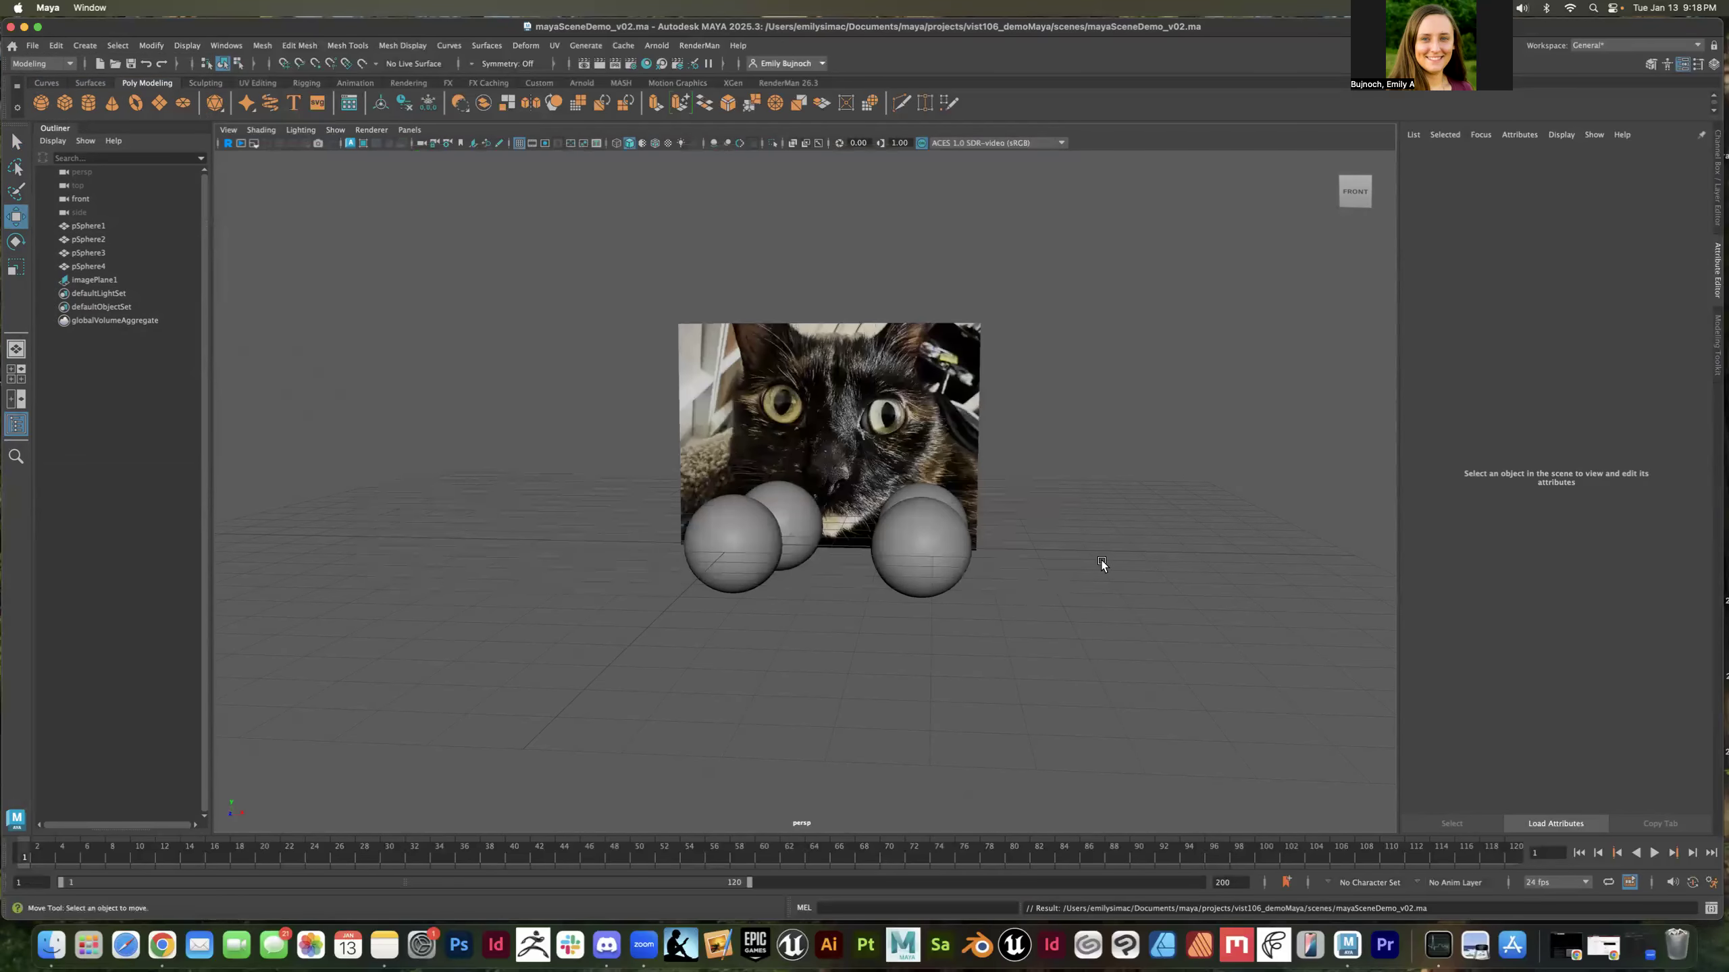